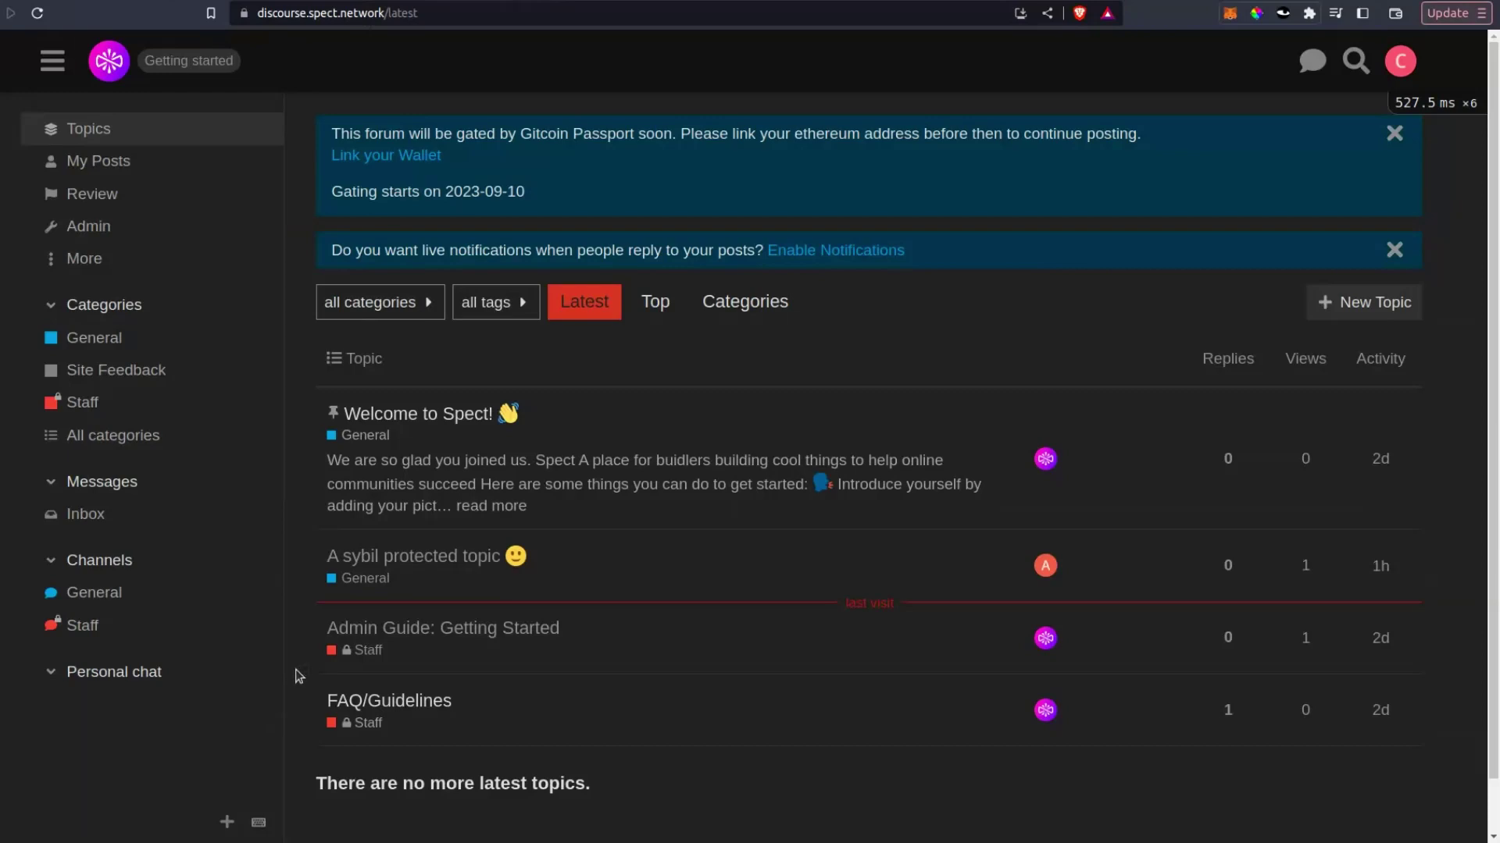
- Open the admin Installed Plugins page listing discourse-gitcoin-passport 0.0.1 and the other plugins
drag(521, 134, 633, 135)
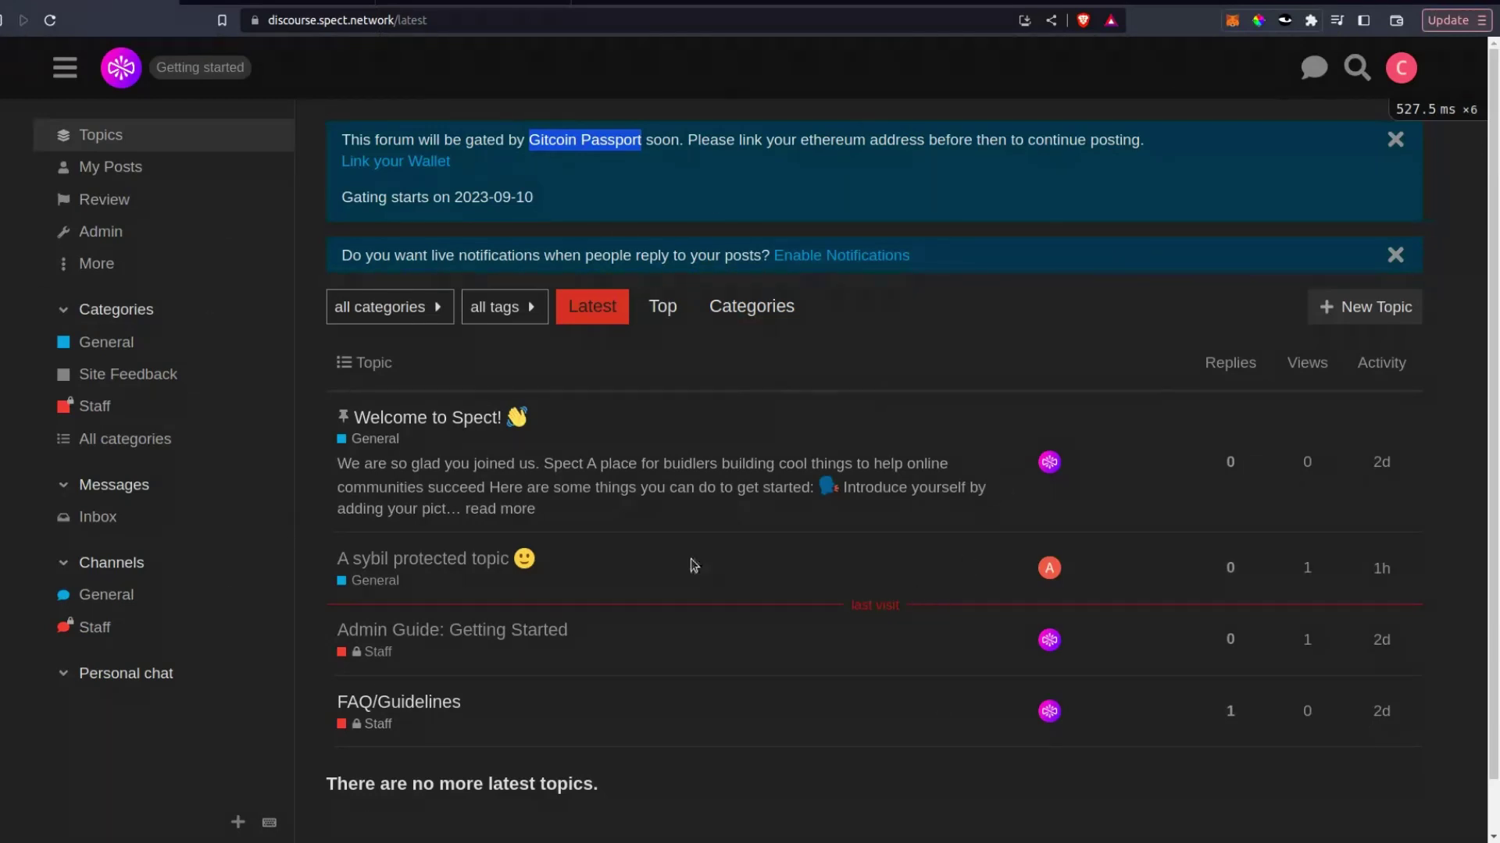
click(137, 229)
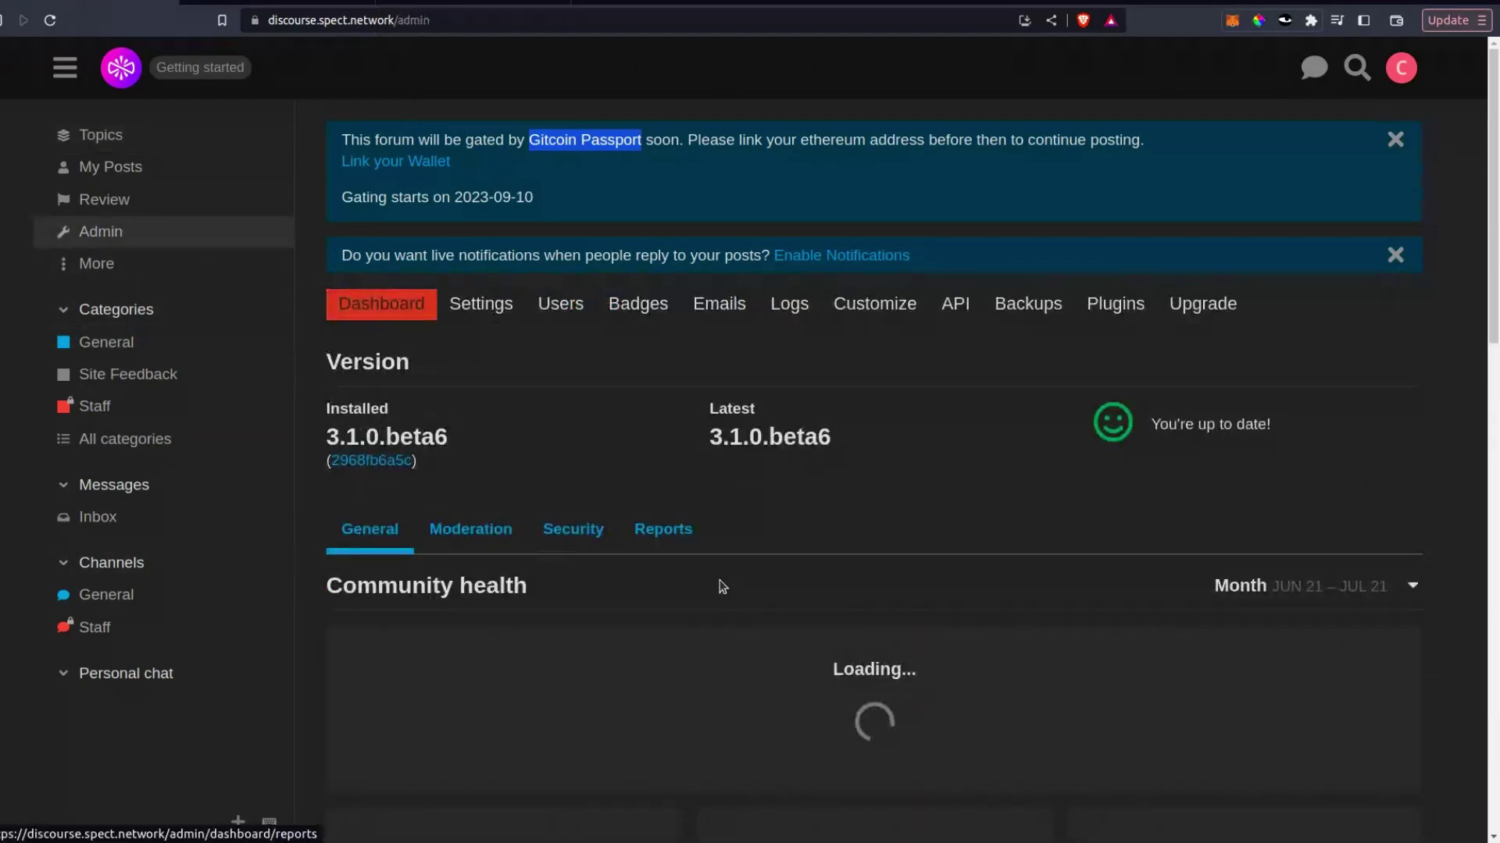
click(1120, 303)
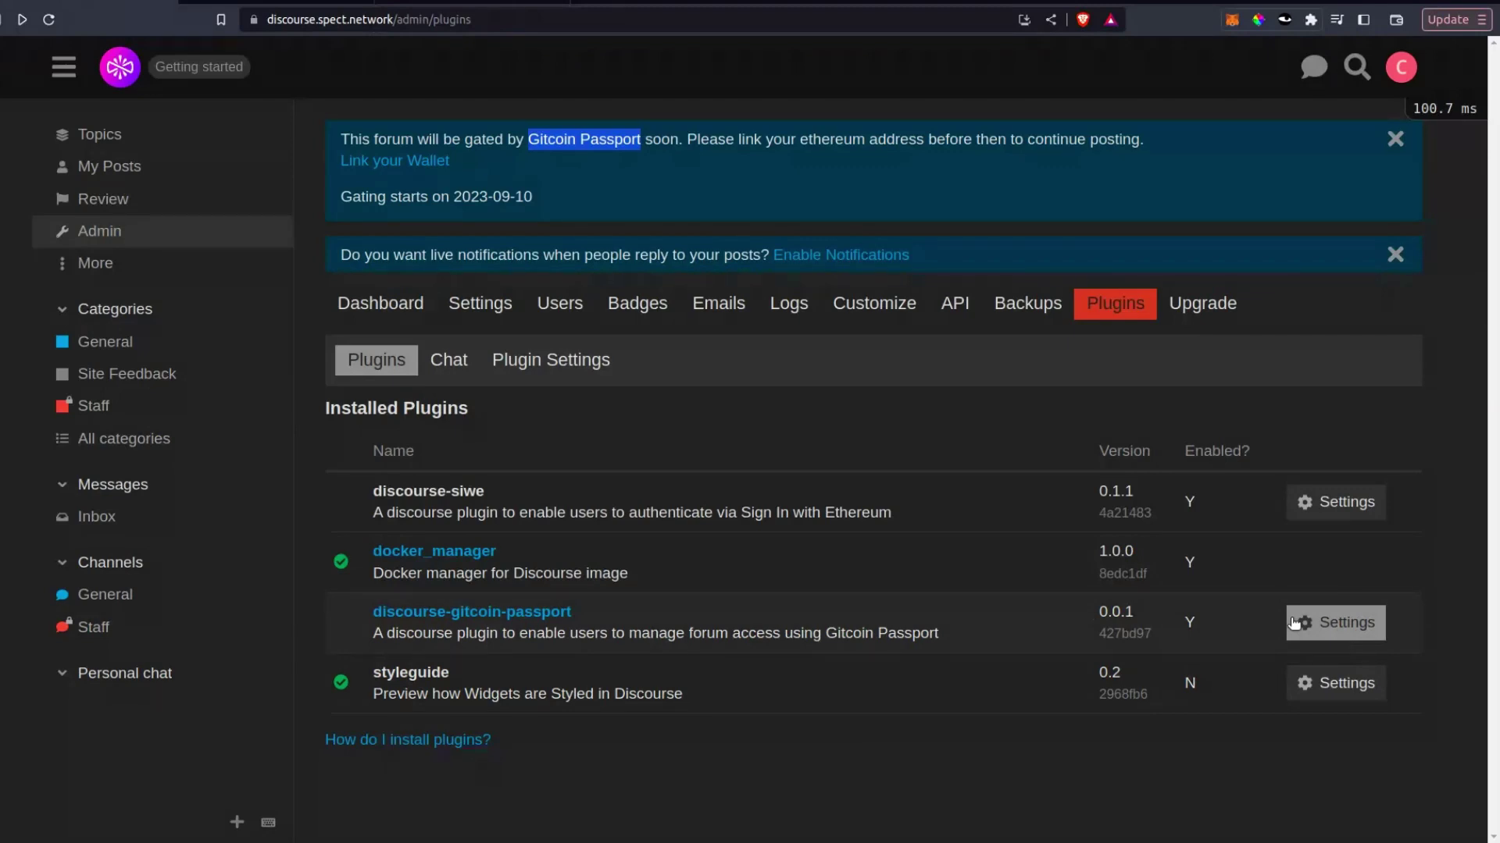
- Enable Gitcoin Passport in the plugin's settings and check its API key setting
click(1322, 623)
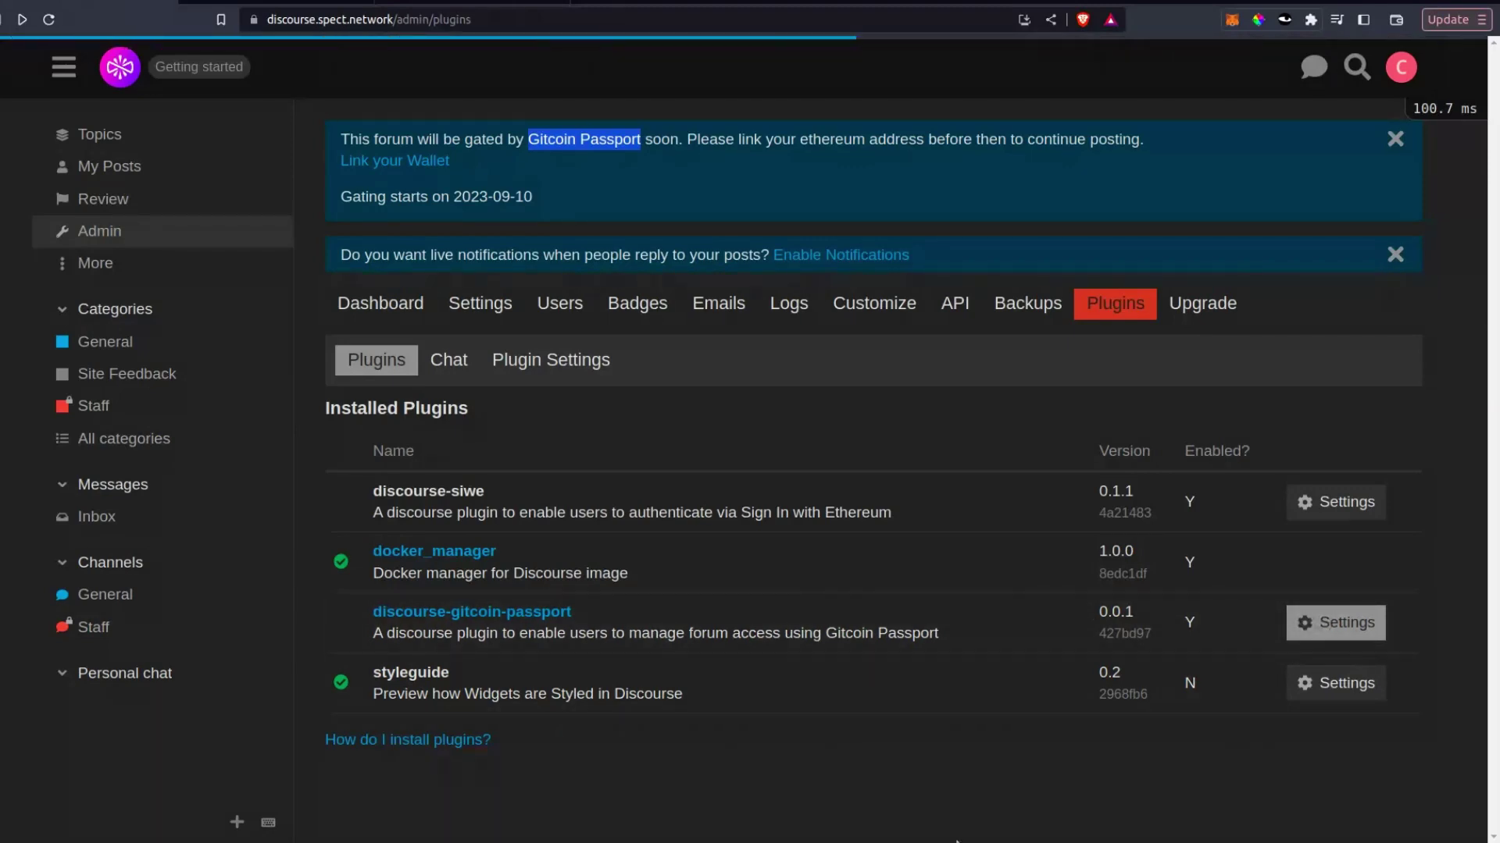
click(730, 431)
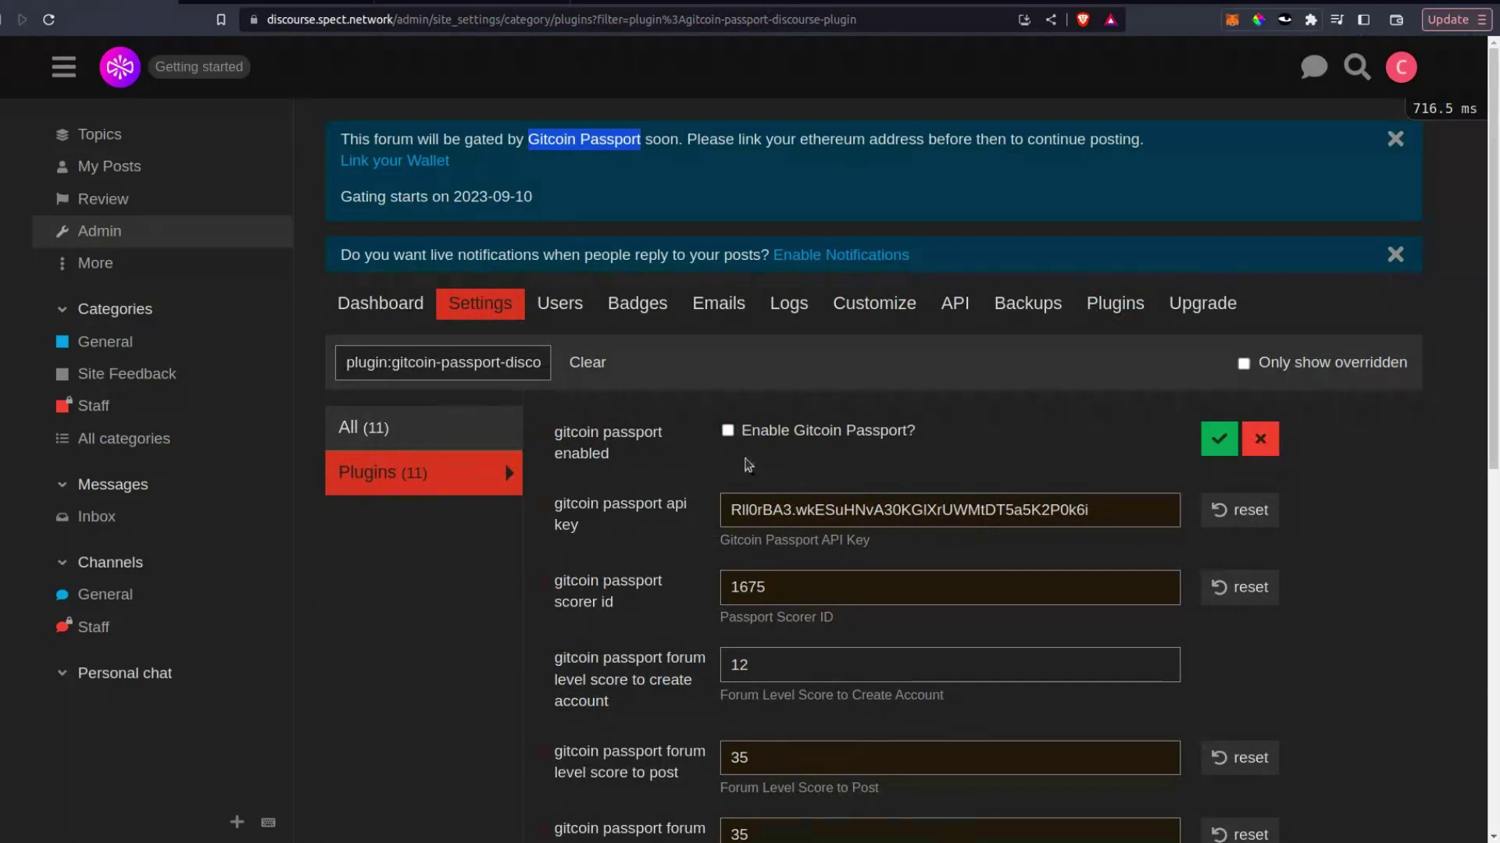
click(749, 431)
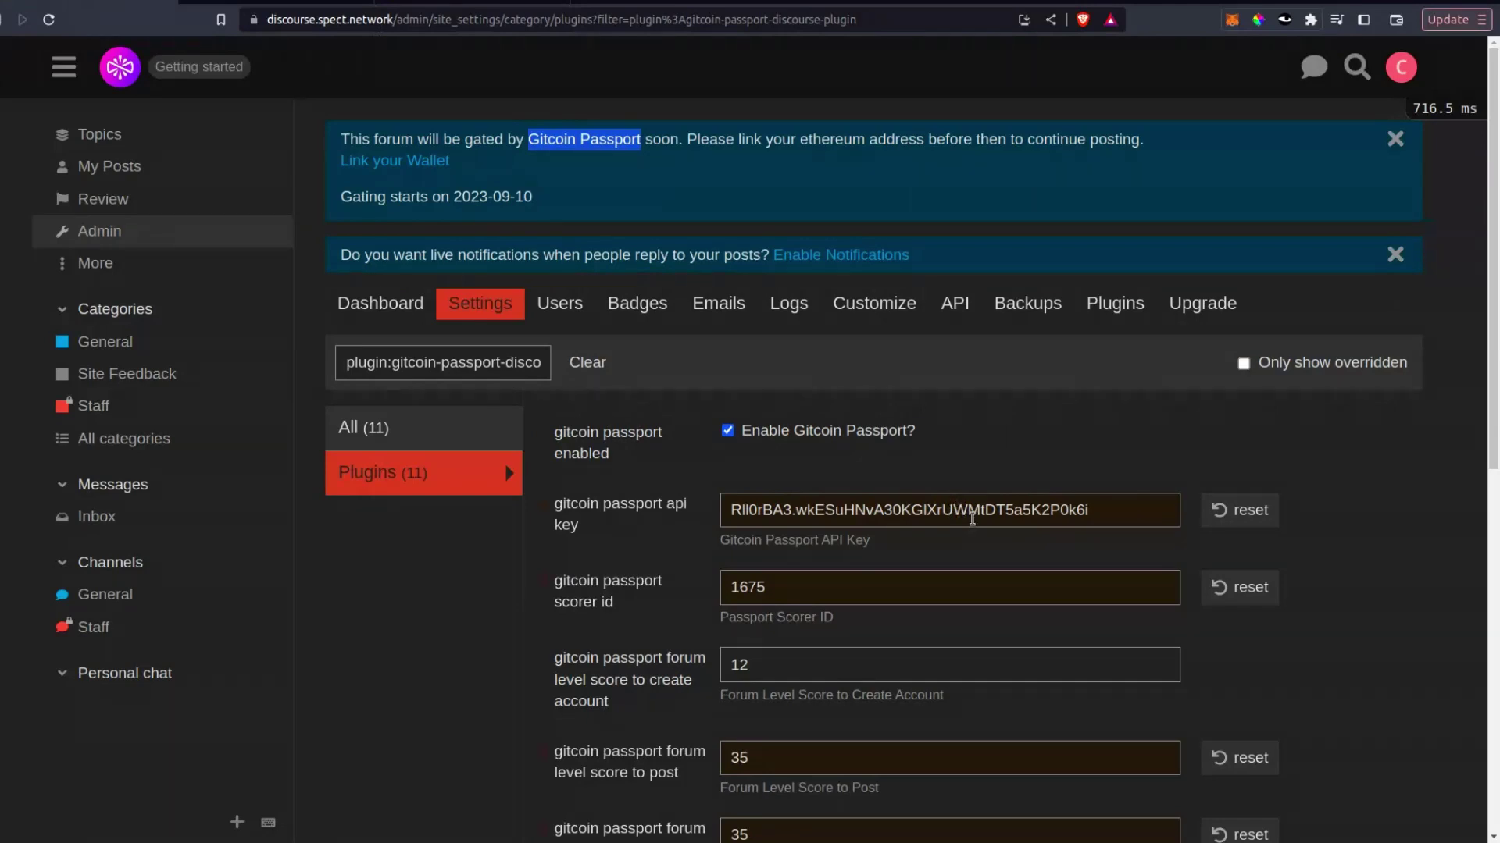
drag(553, 501, 748, 568)
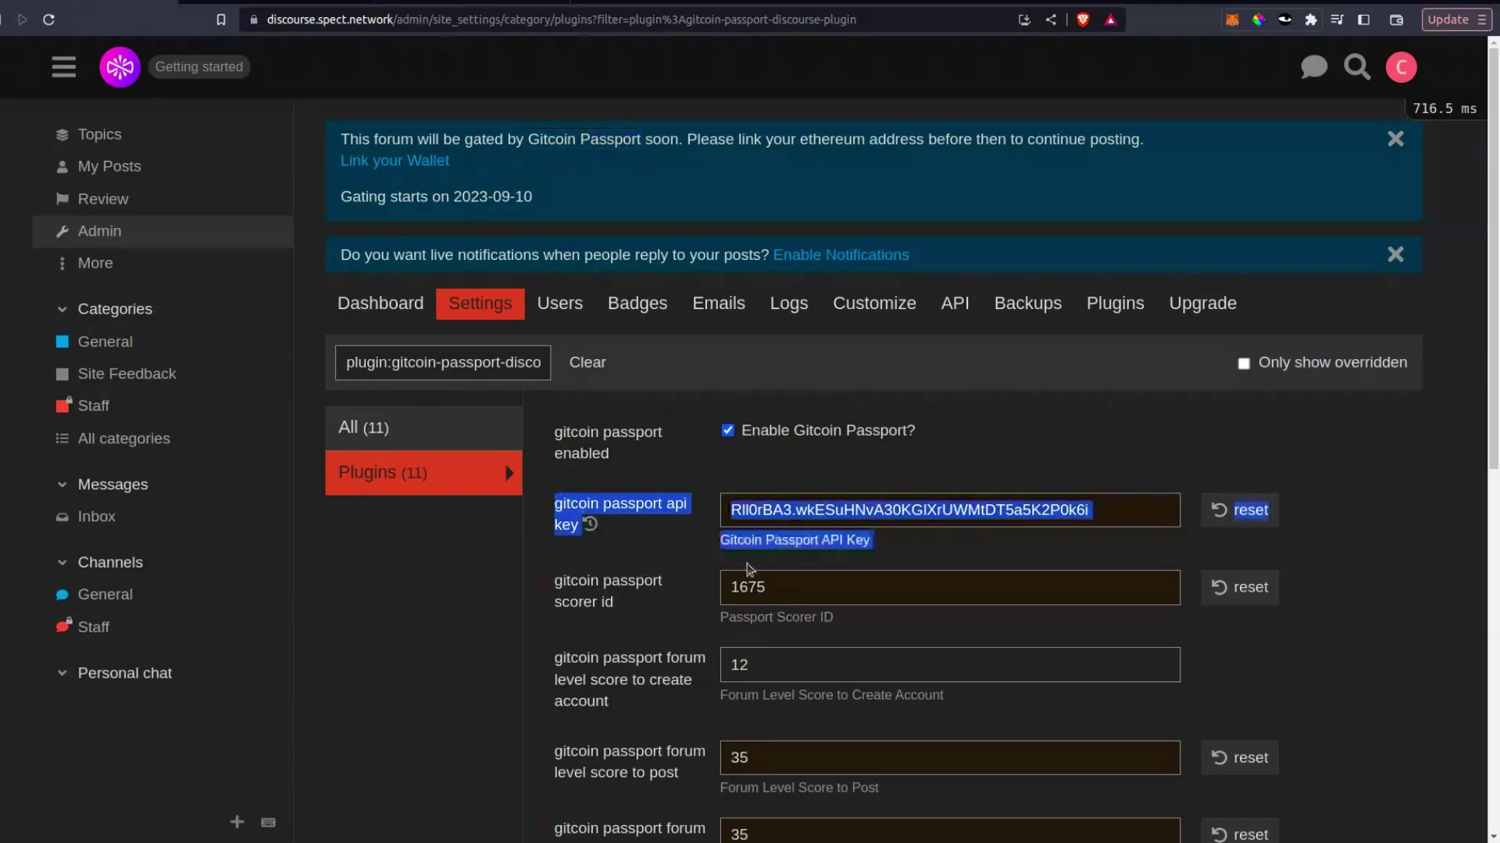
click(674, 557)
click(240, 3)
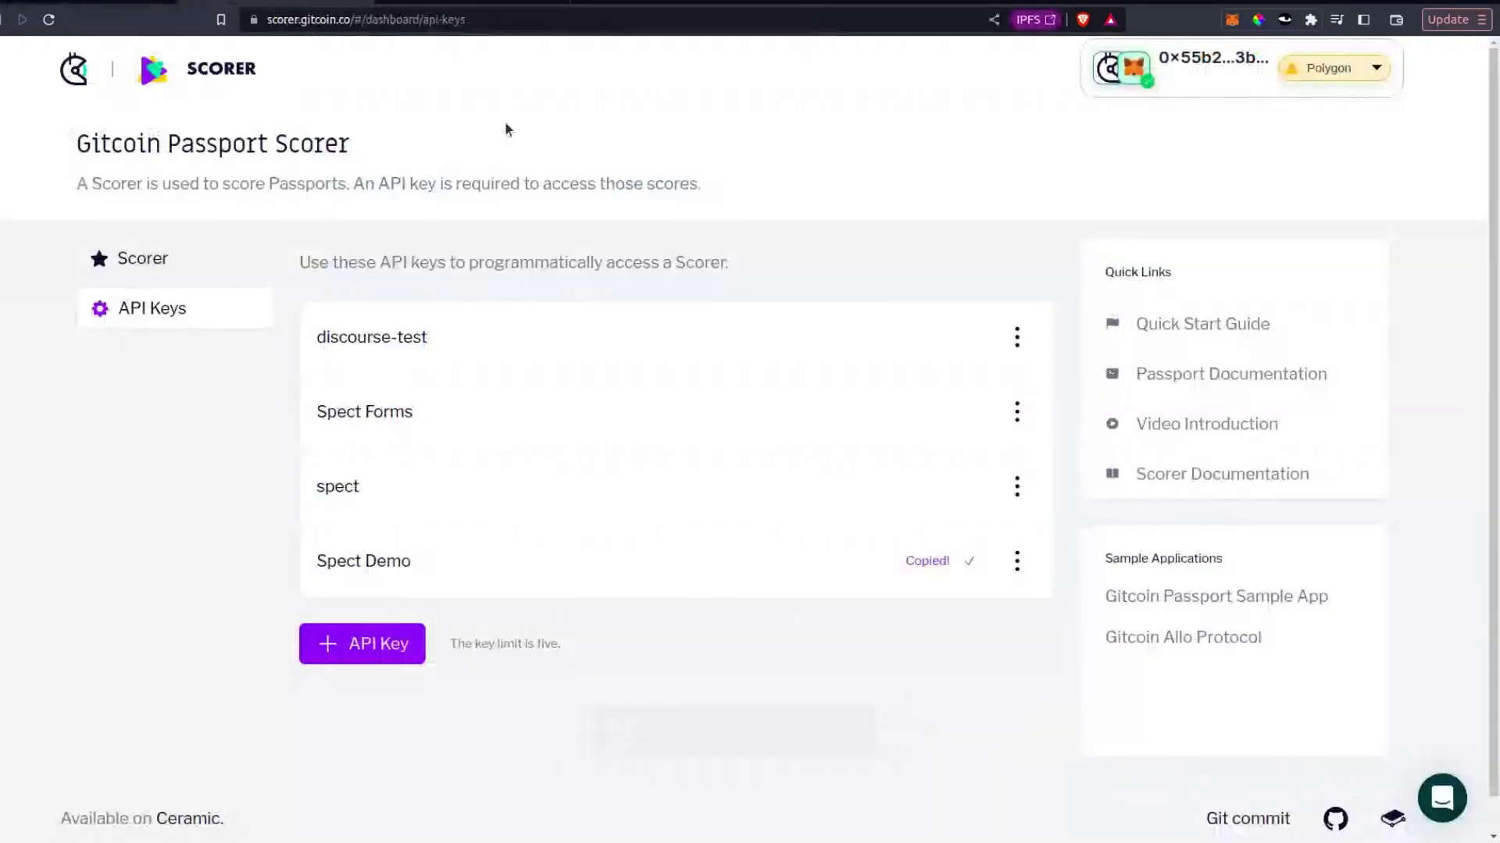
- Look over the Scorer API Keys page, then check Discourse's scorer ID setting of 1675
scroll(821, 578, down, 1)
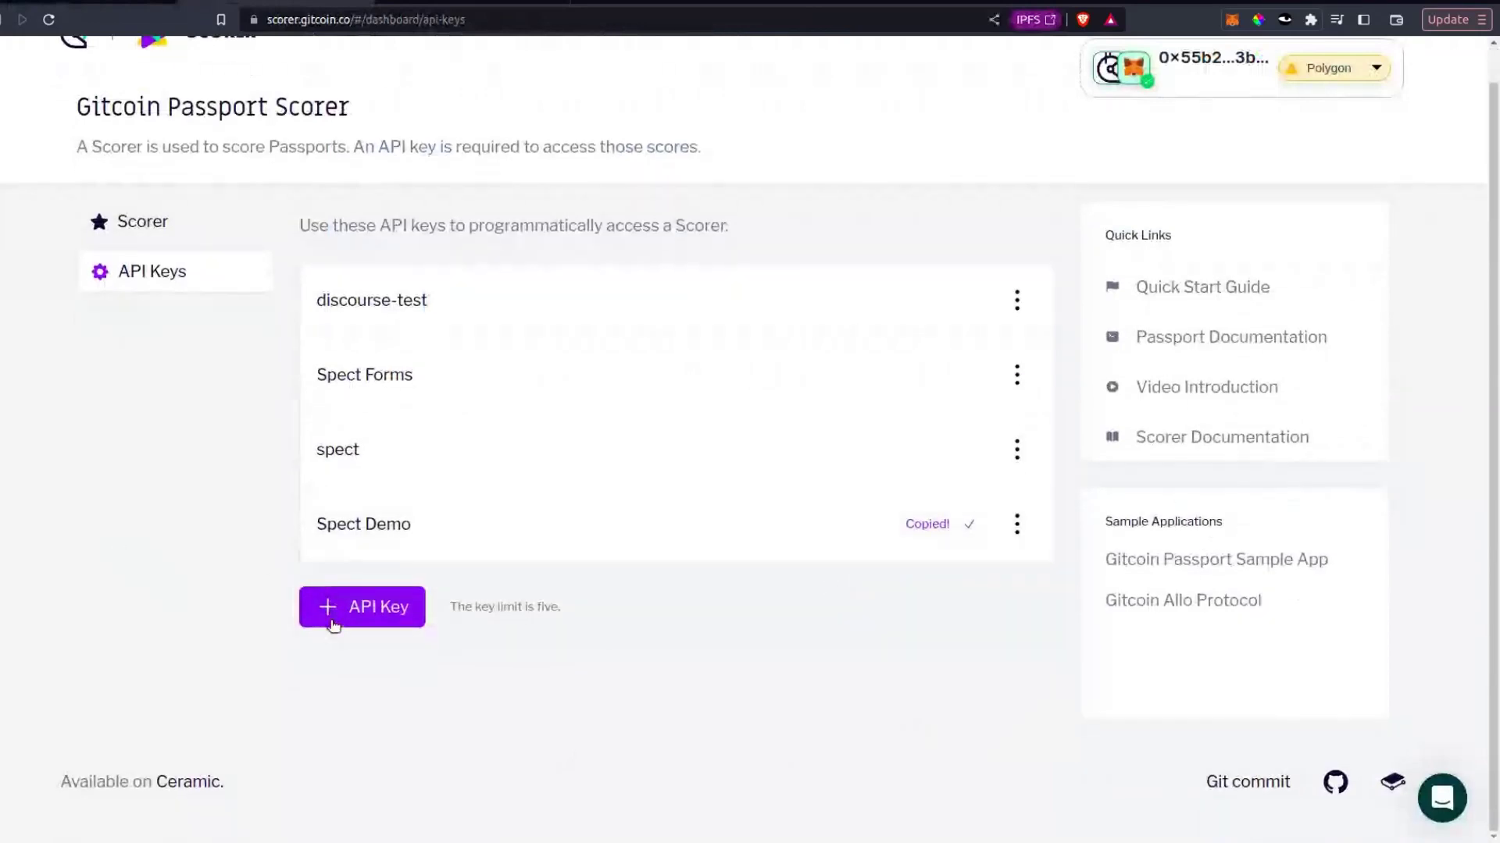
drag(350, 23, 293, 25)
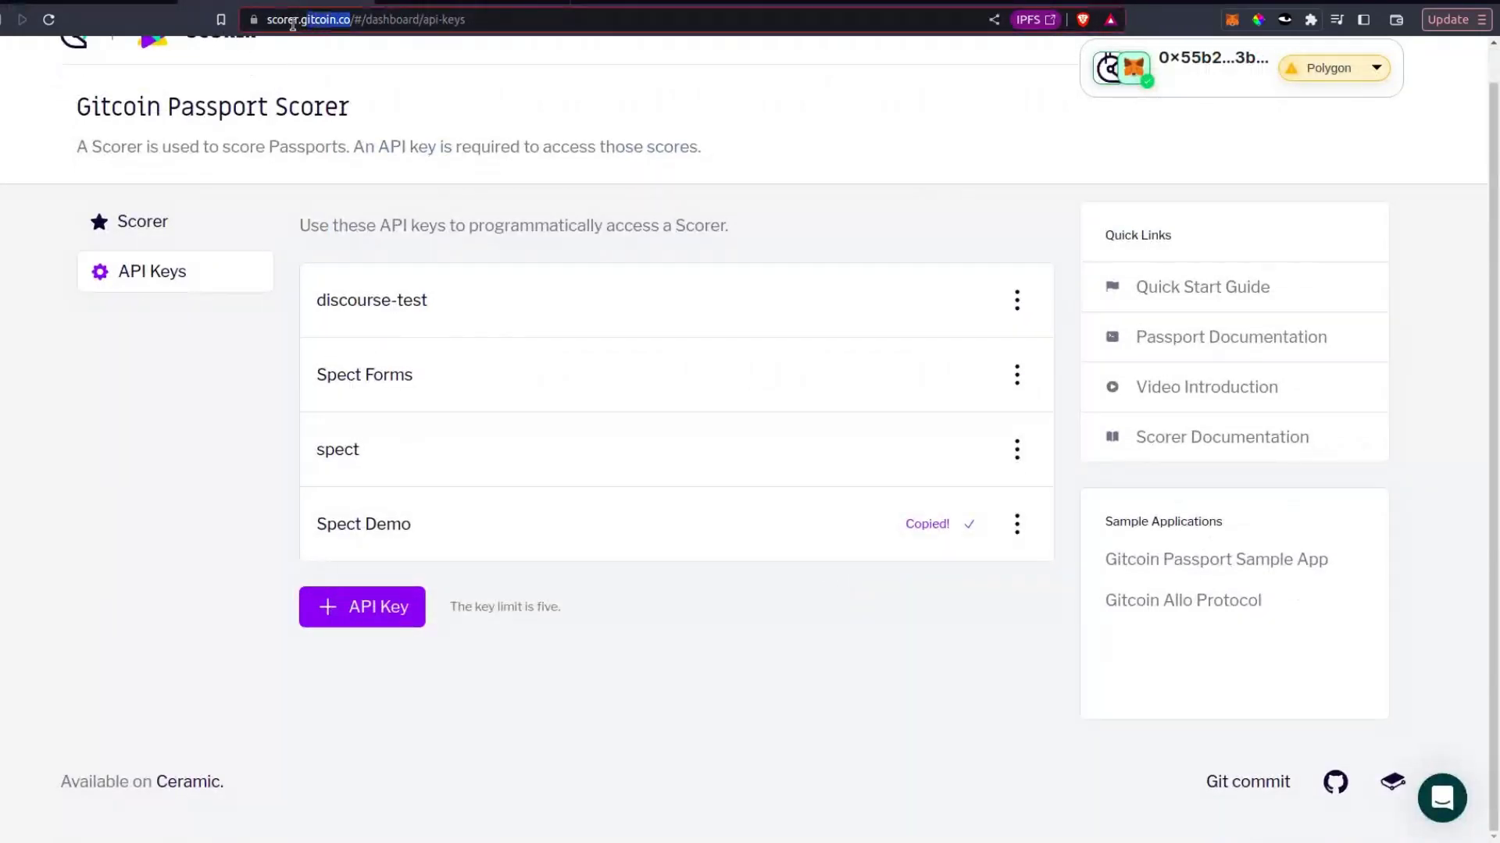
click(383, 613)
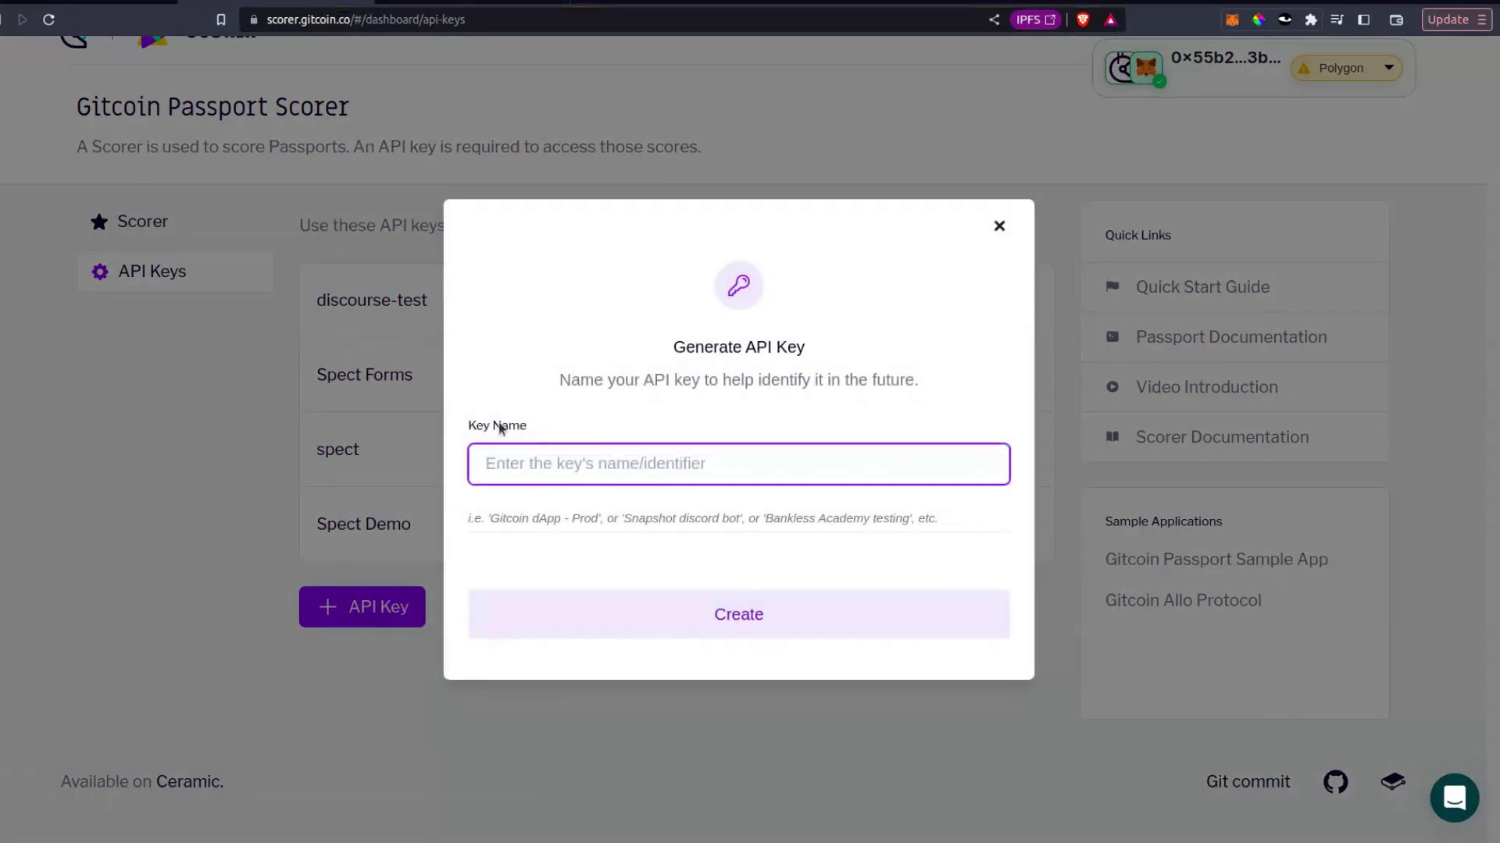
click(999, 227)
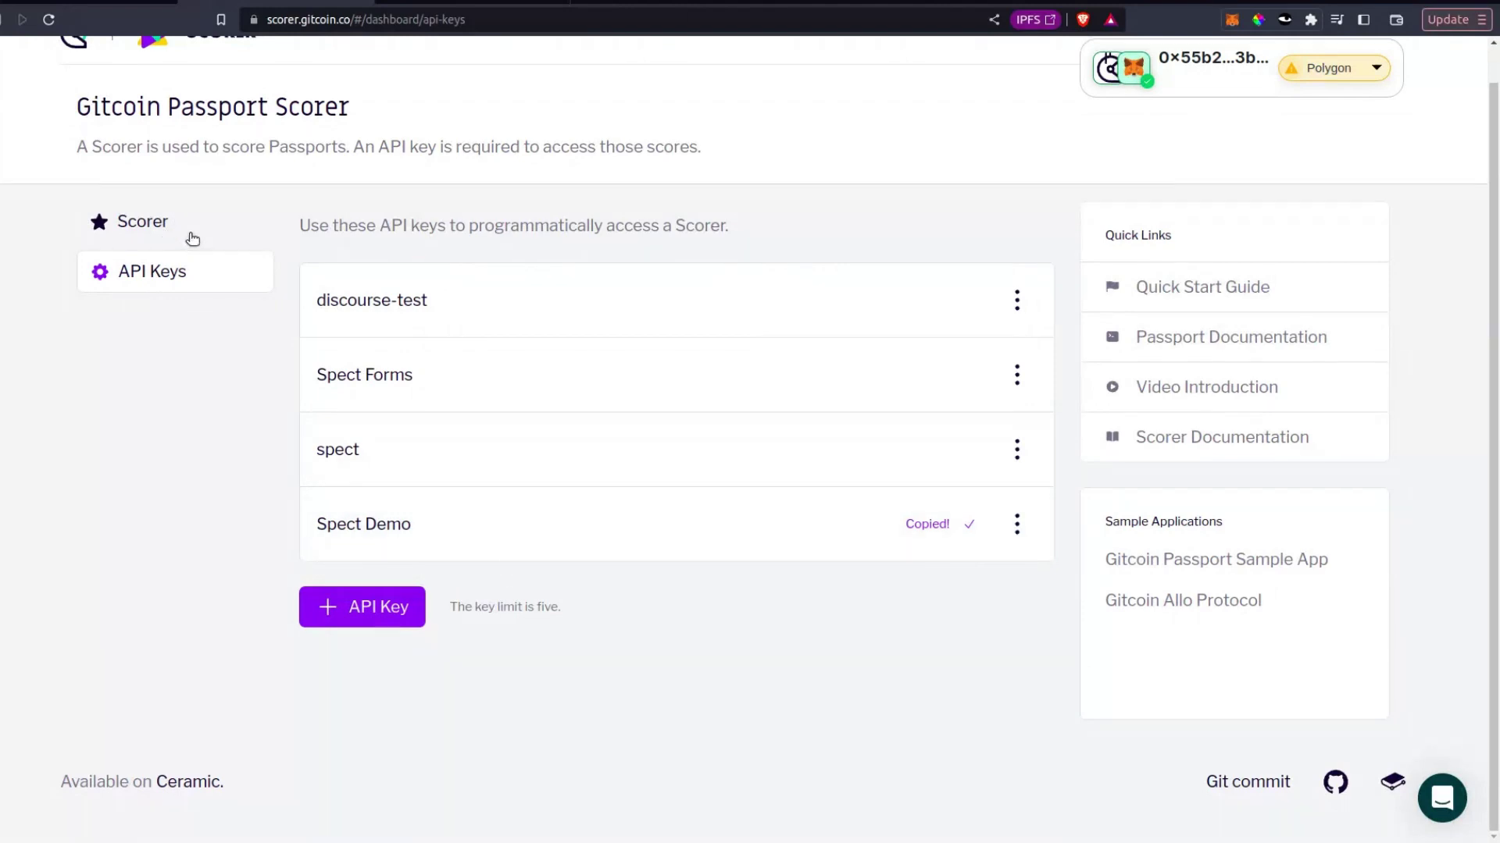
click(117, 2)
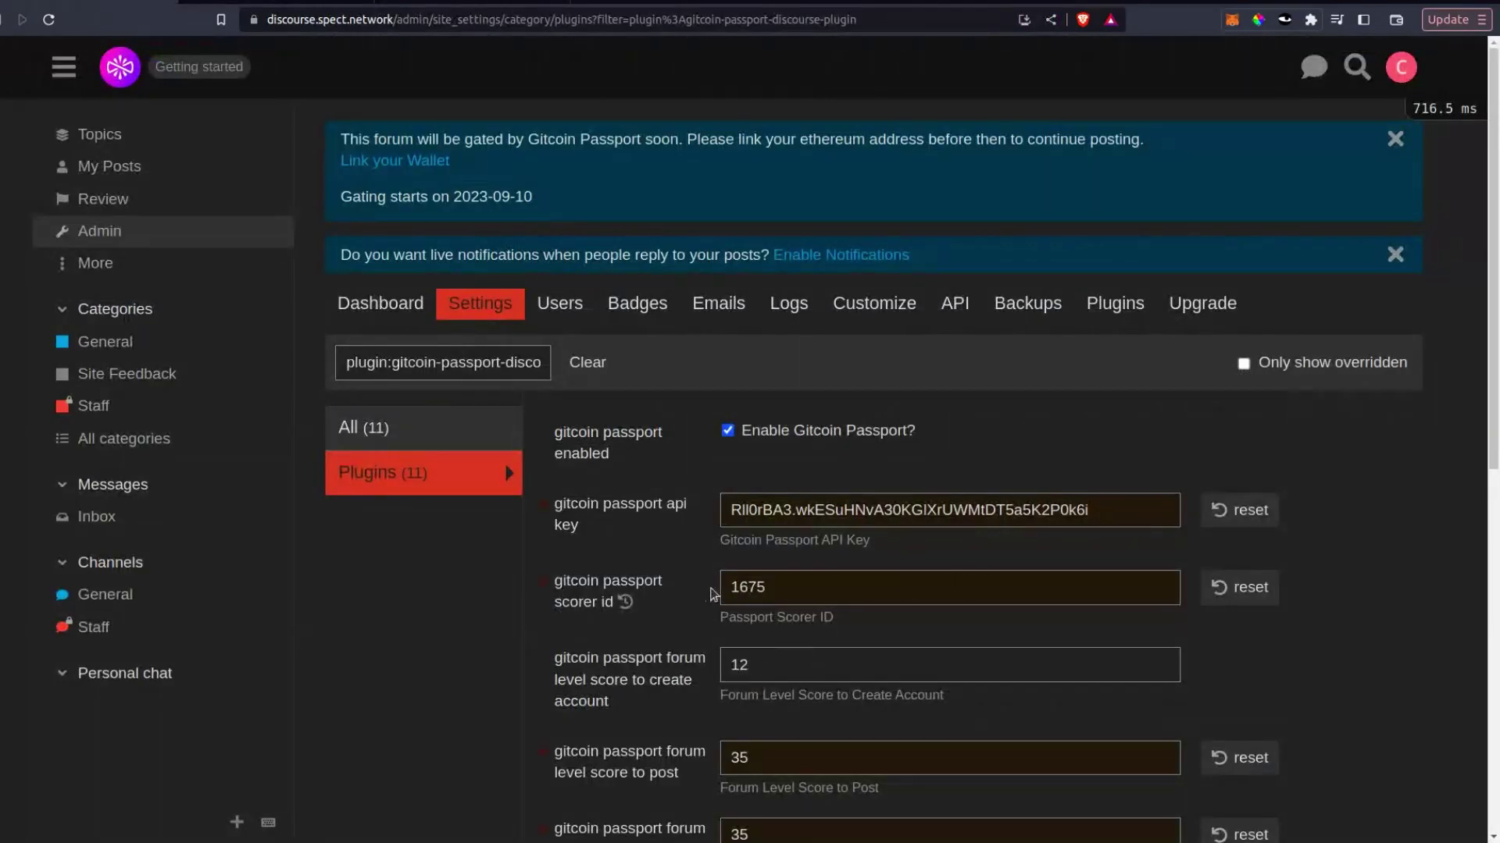
double_click(744, 586)
click(744, 586)
- Confirm the Spect Demo scorer on the Scorer list has ID 1675
click(300, 1)
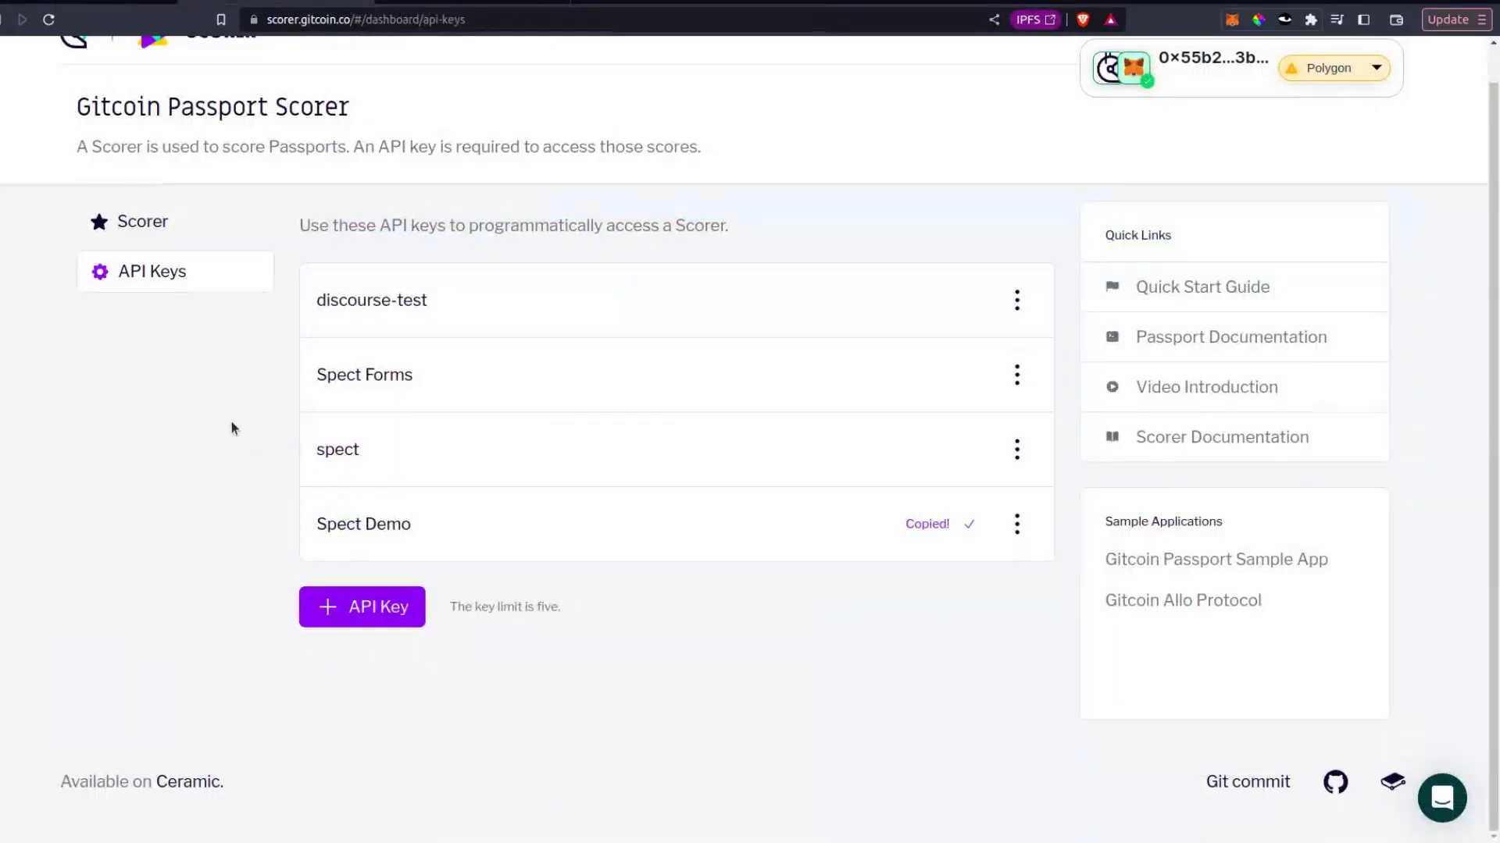
click(214, 229)
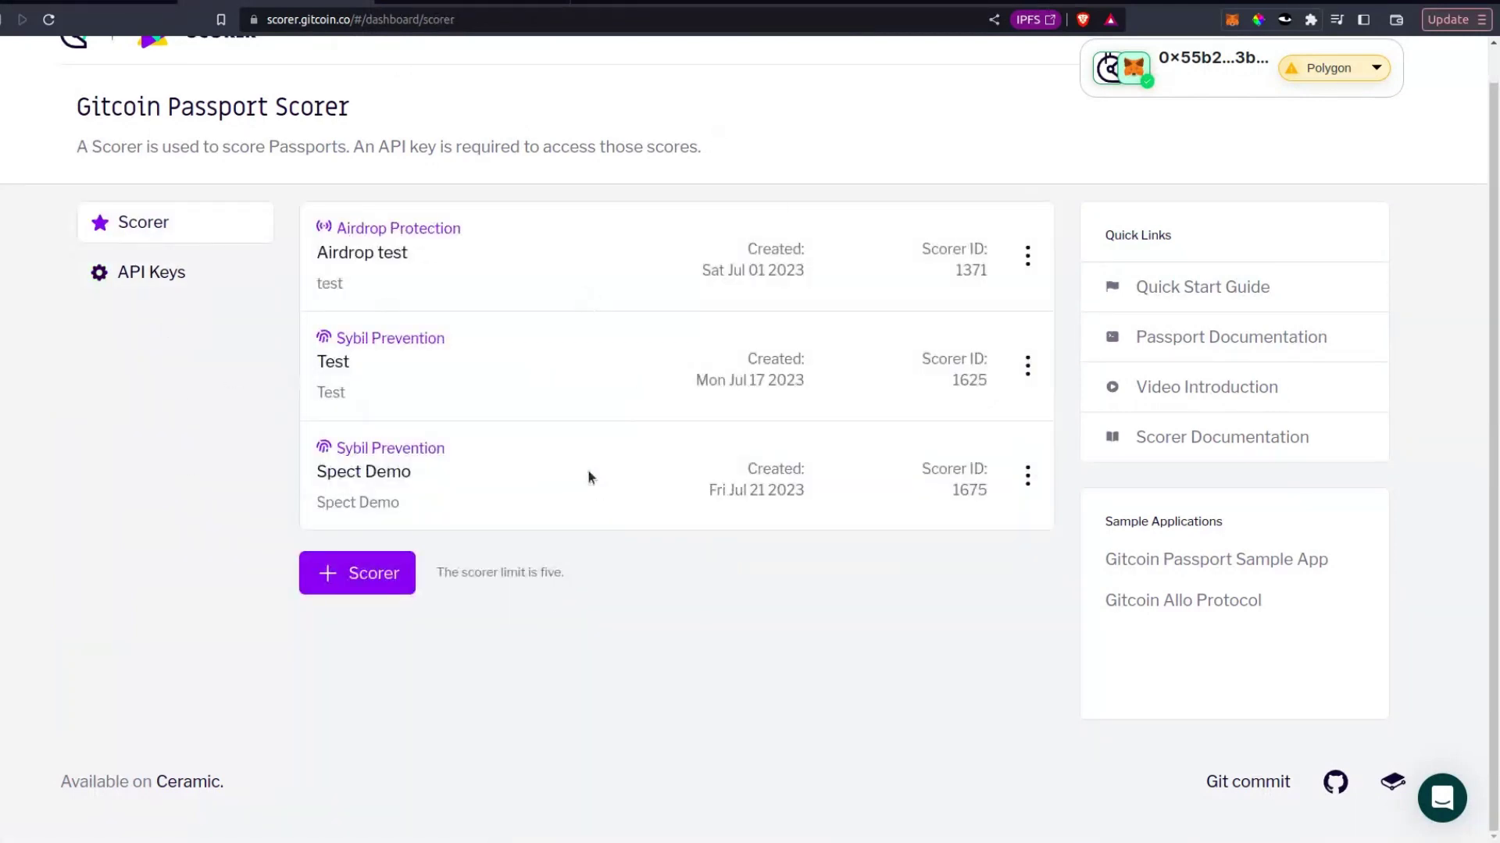
click(372, 578)
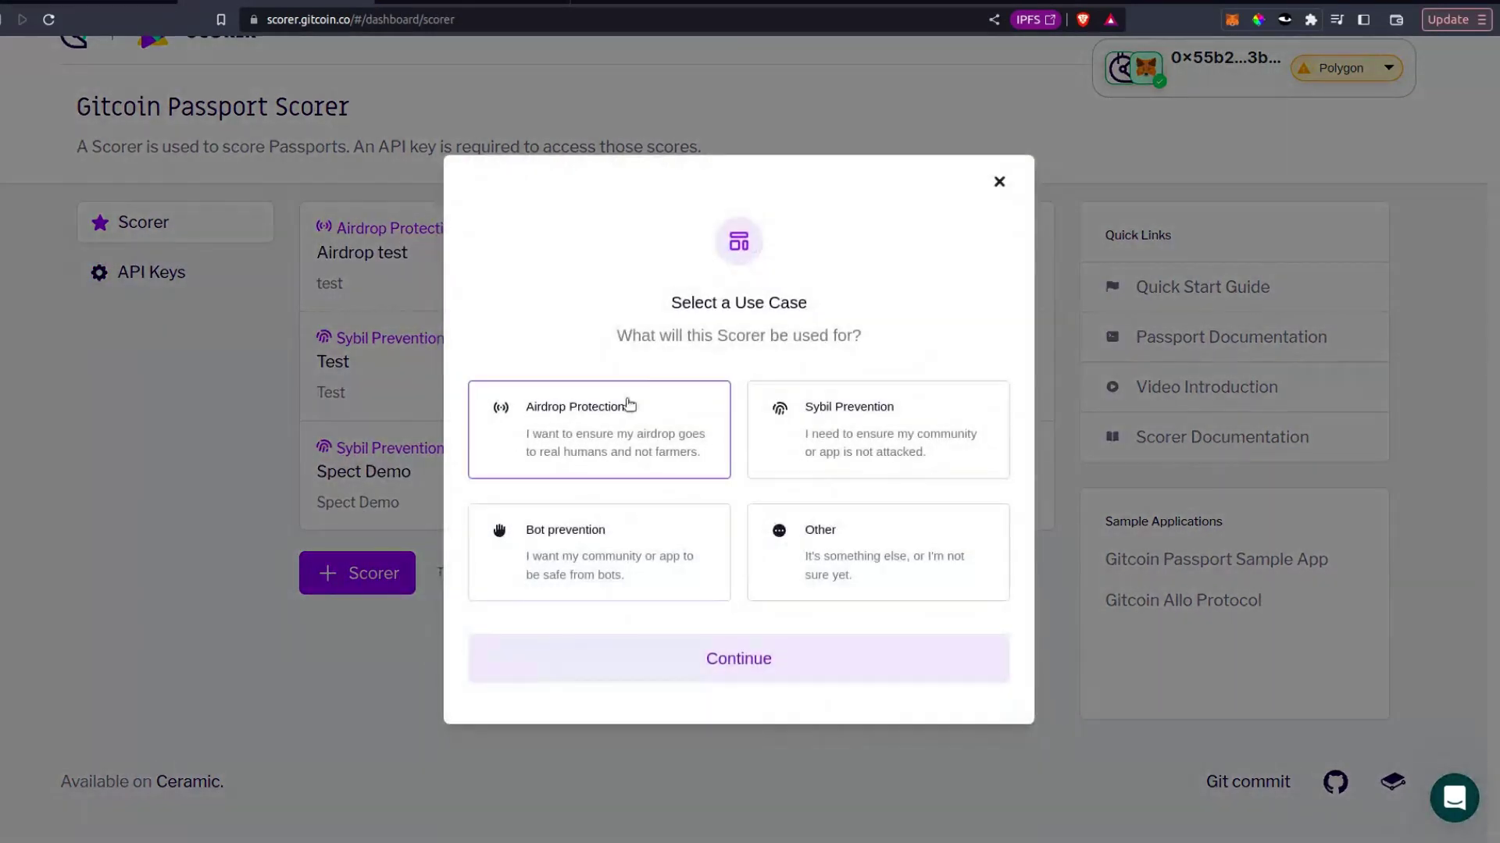
click(998, 183)
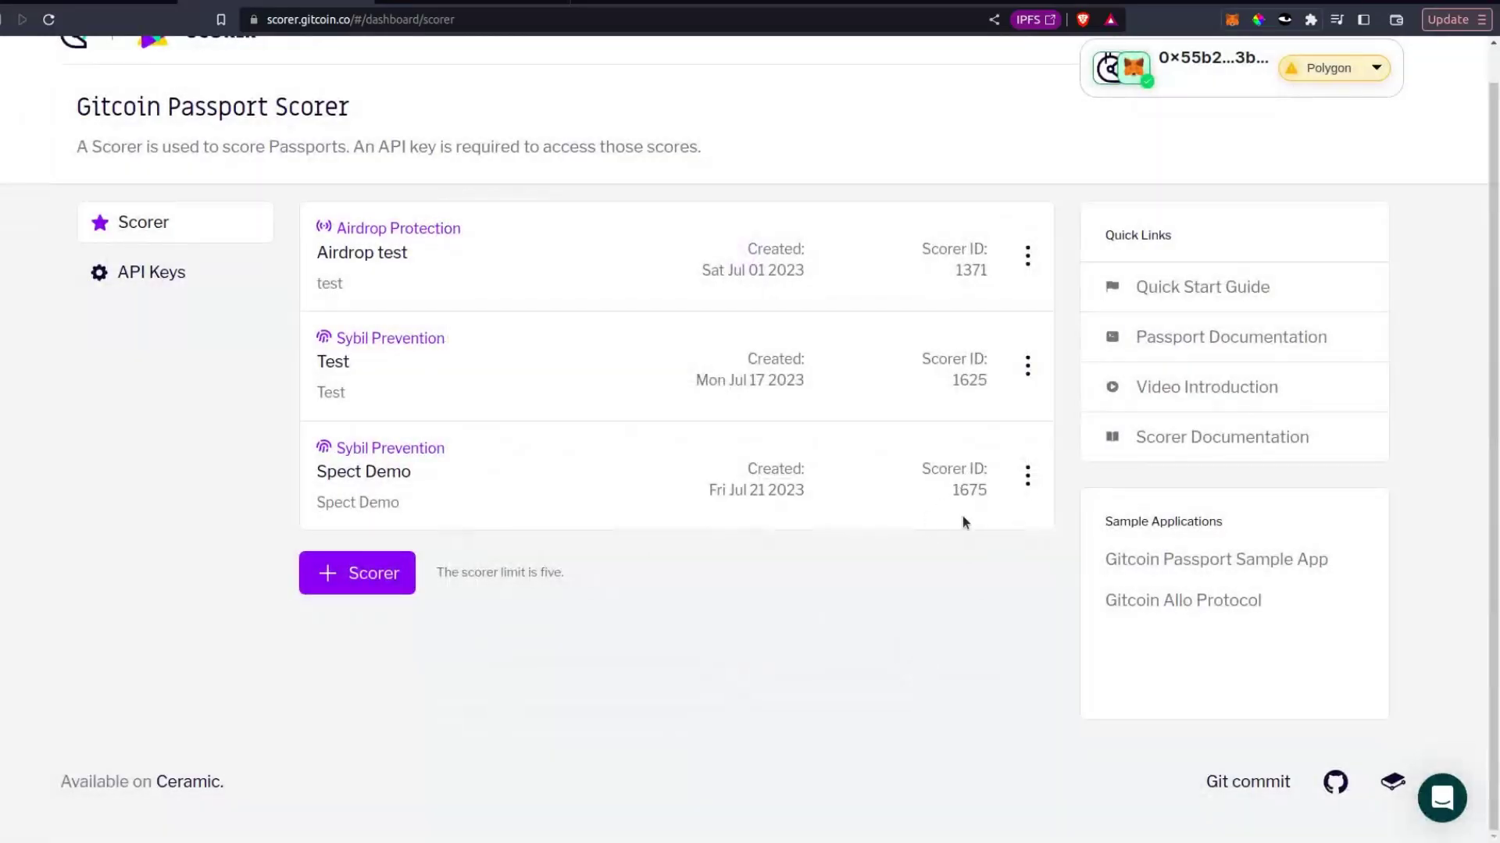
double_click(964, 491)
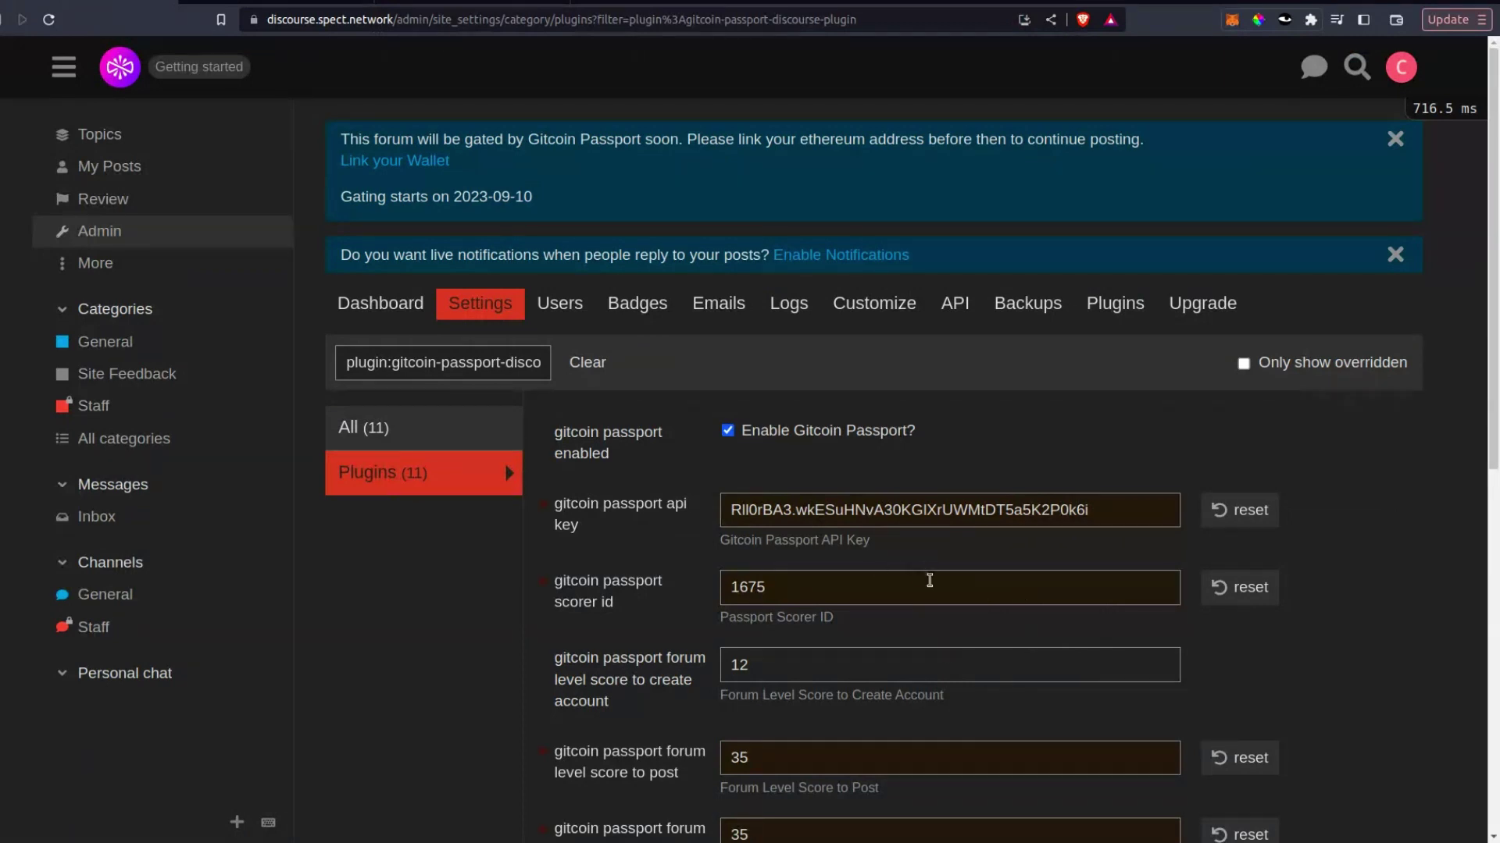
- Change the forum level score to create an account from 12 to 50 and save it
scroll(936, 583, down, 4)
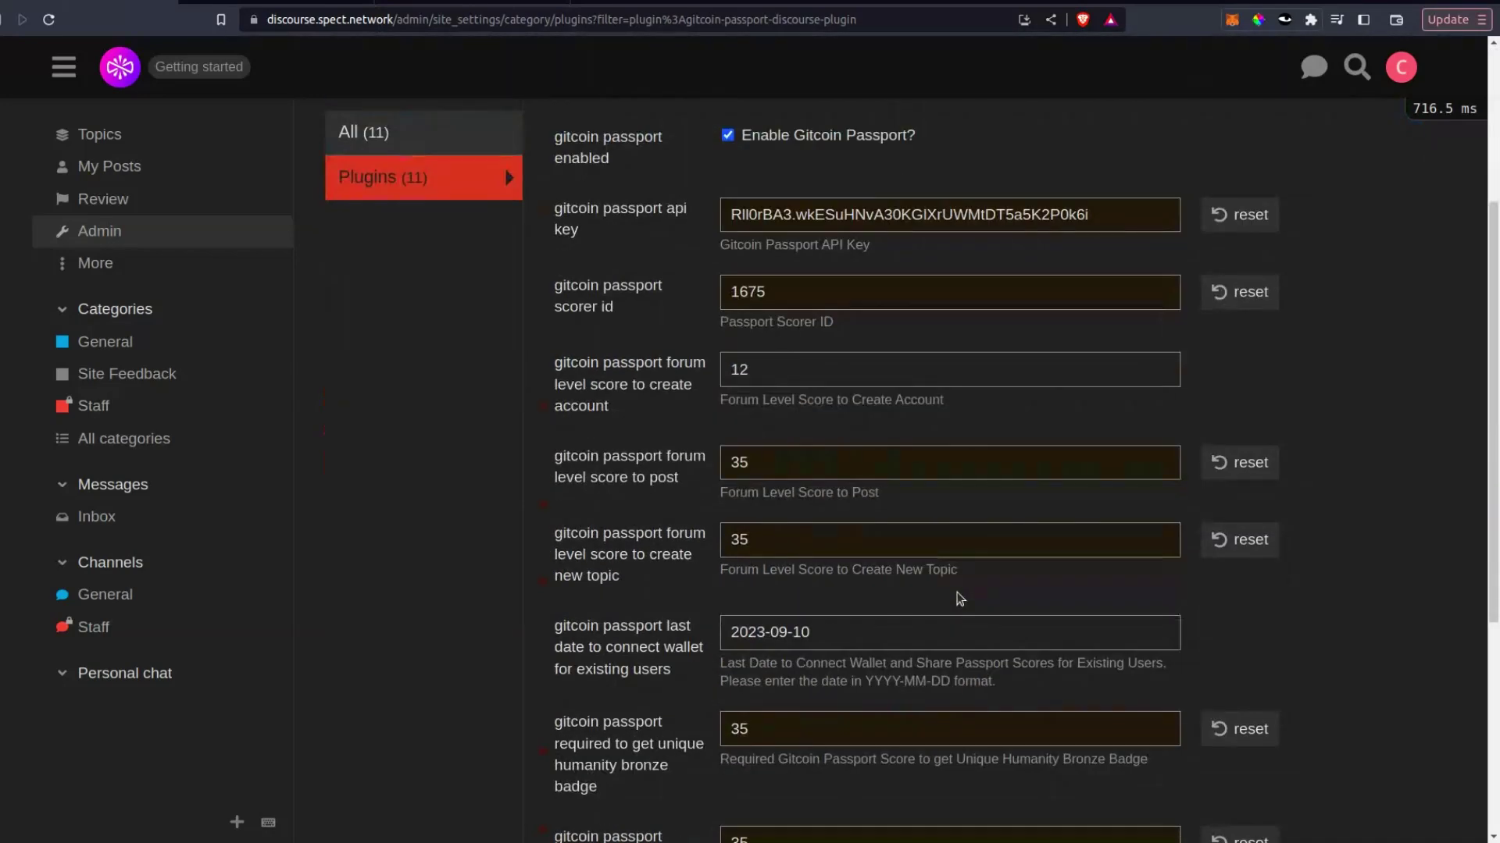
scroll(953, 590, up, 4)
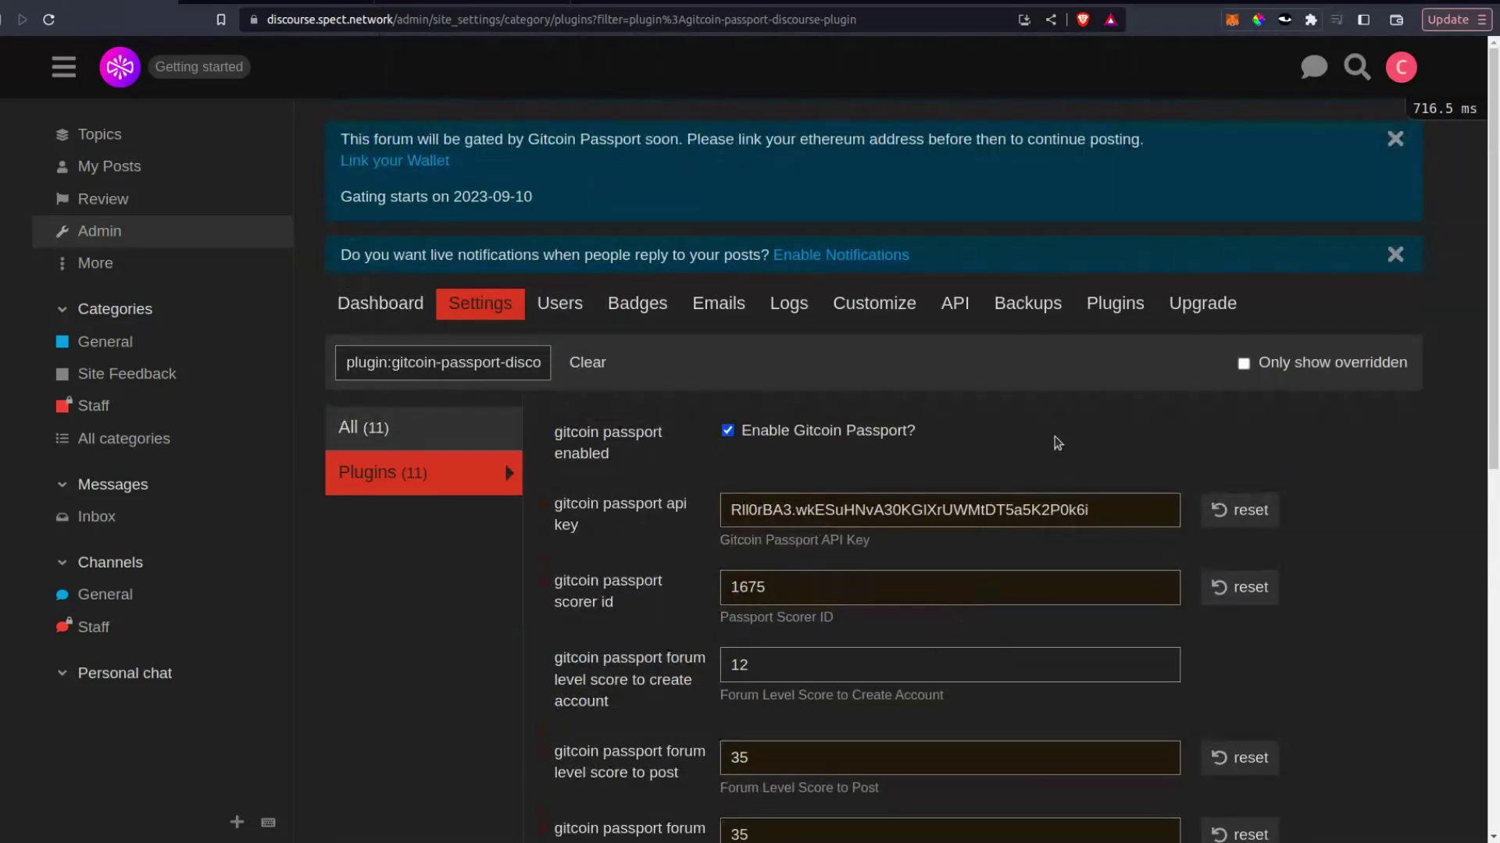
scroll(601, 660, down, 7)
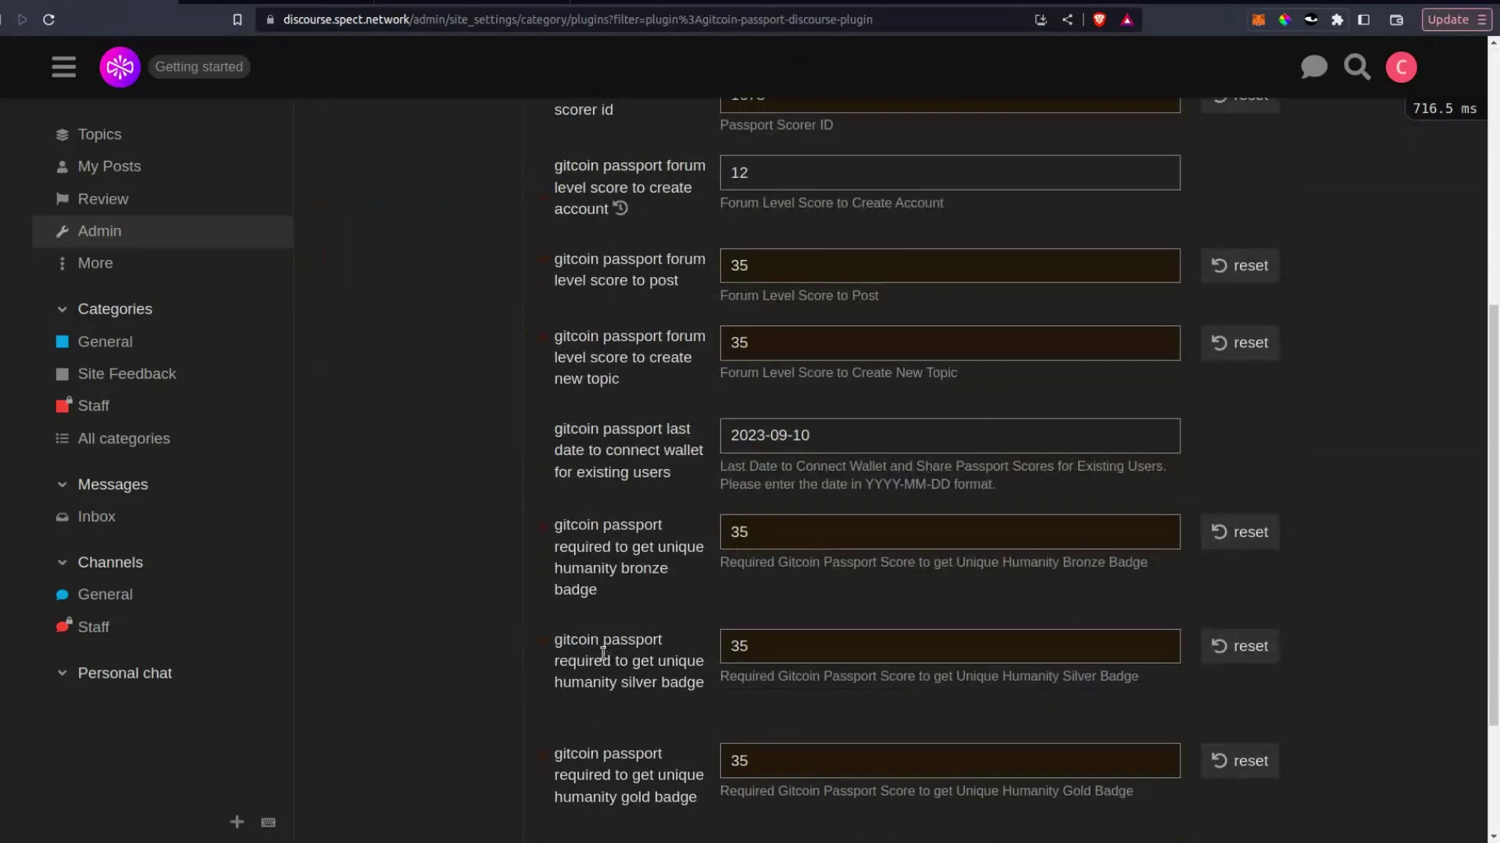
scroll(584, 498, up, 4)
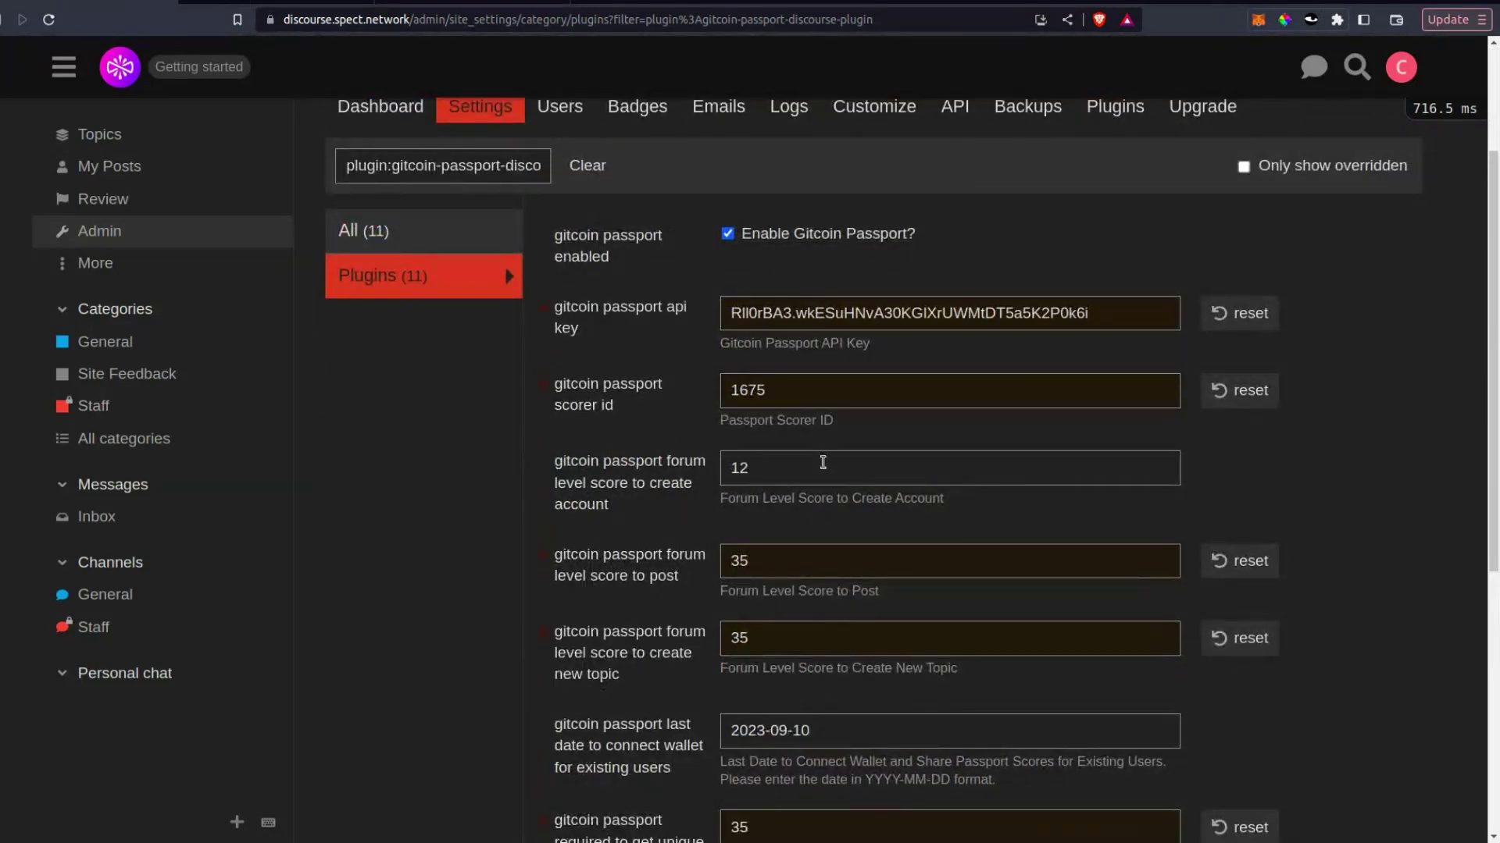
drag(557, 459, 621, 517)
double_click(739, 467)
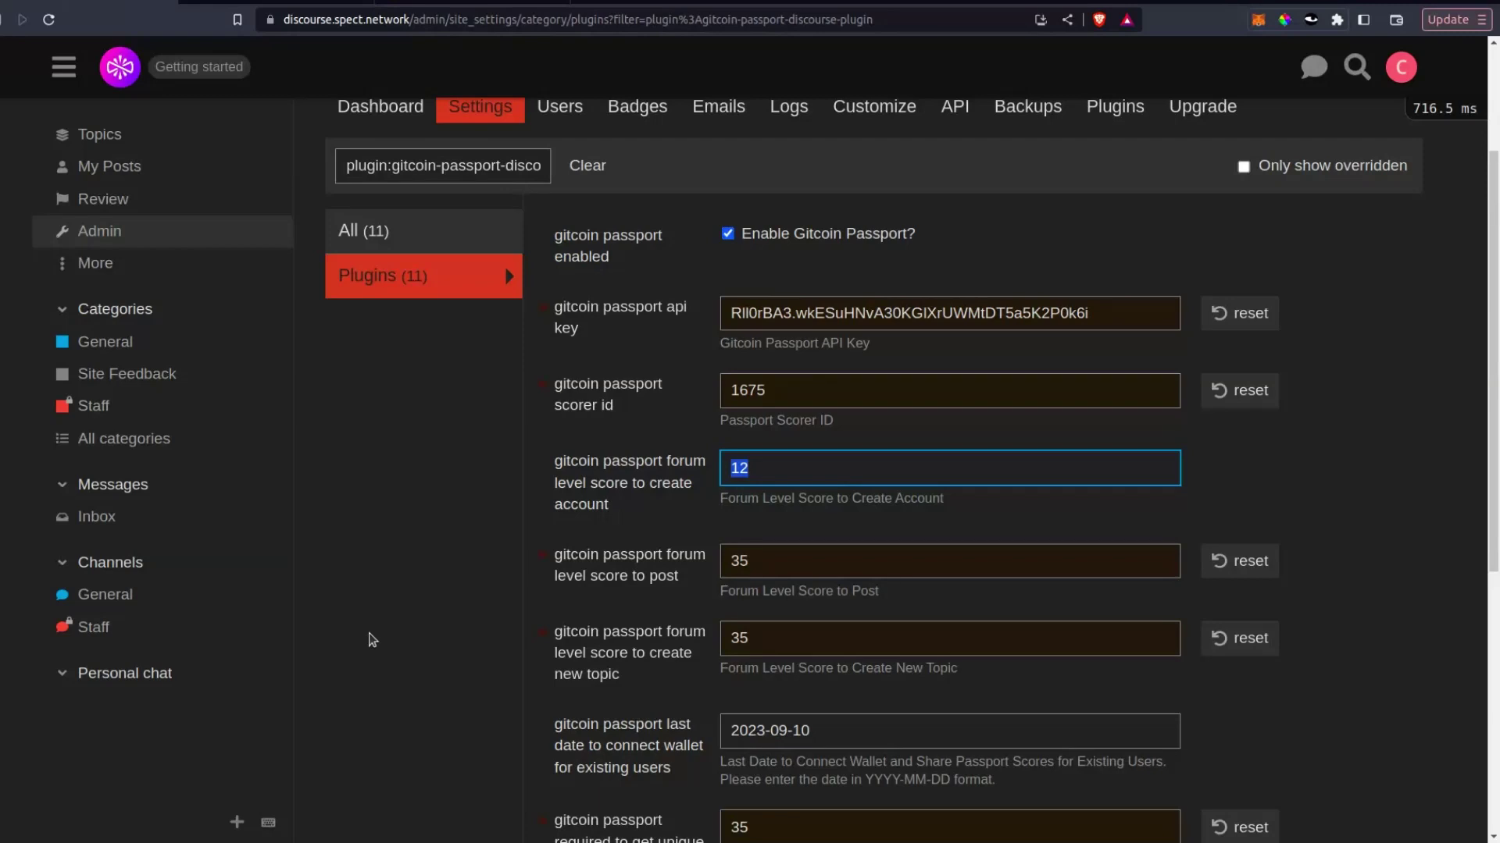
text(50)
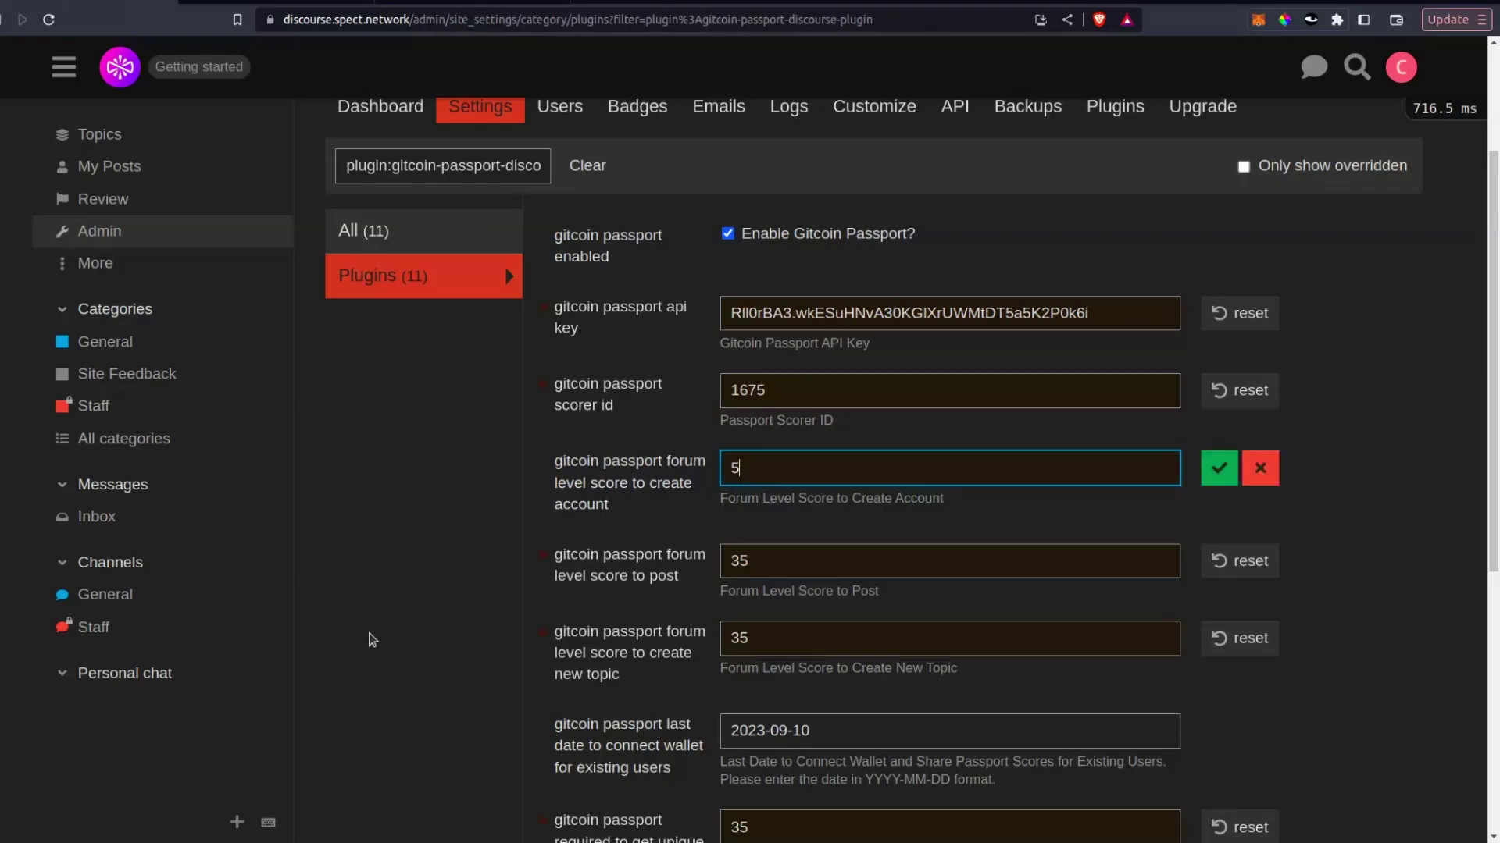
click(1209, 478)
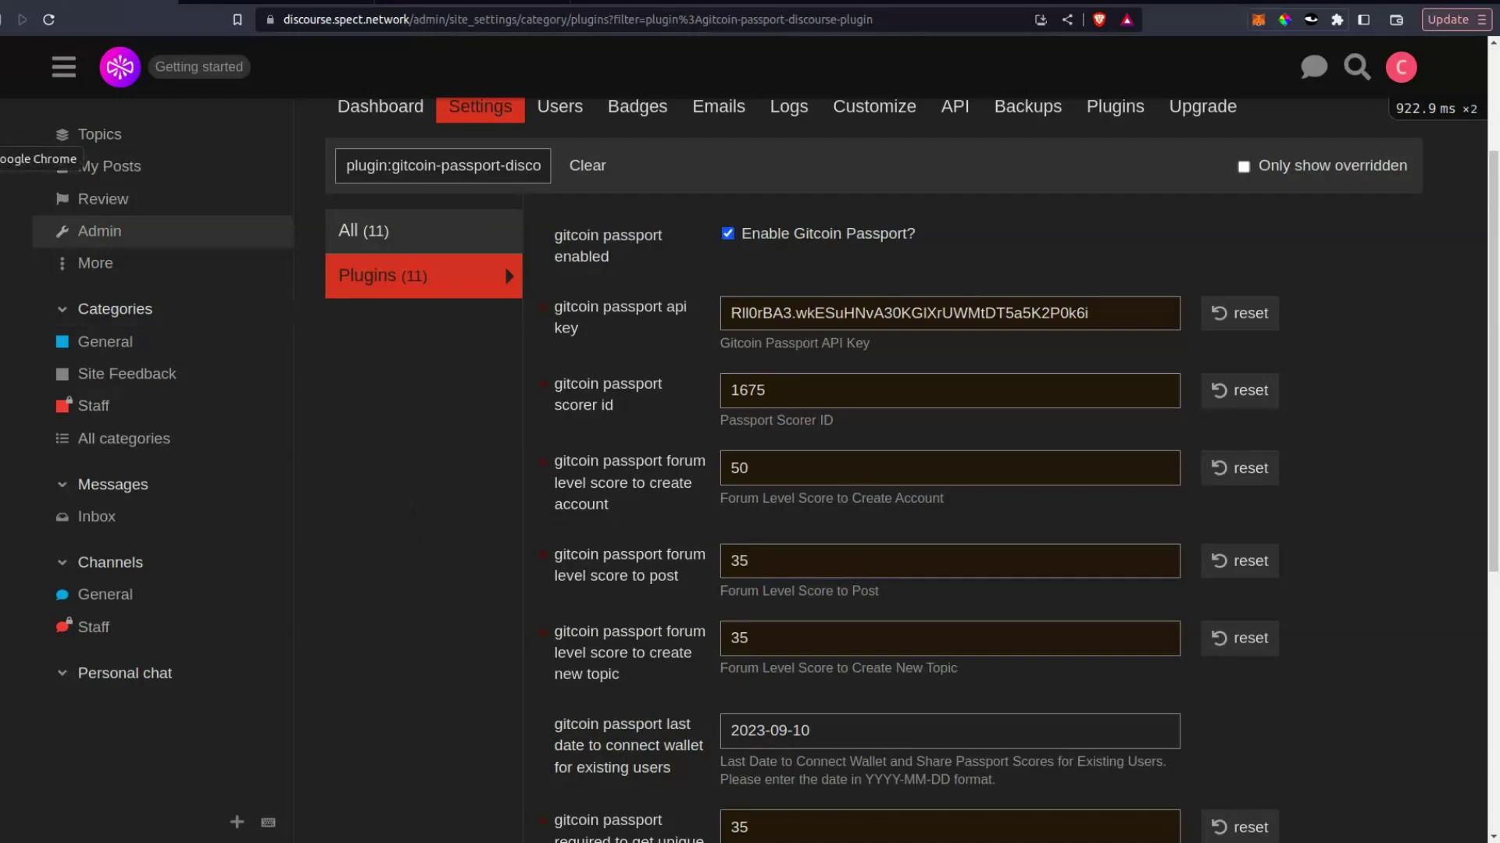
click(2, 161)
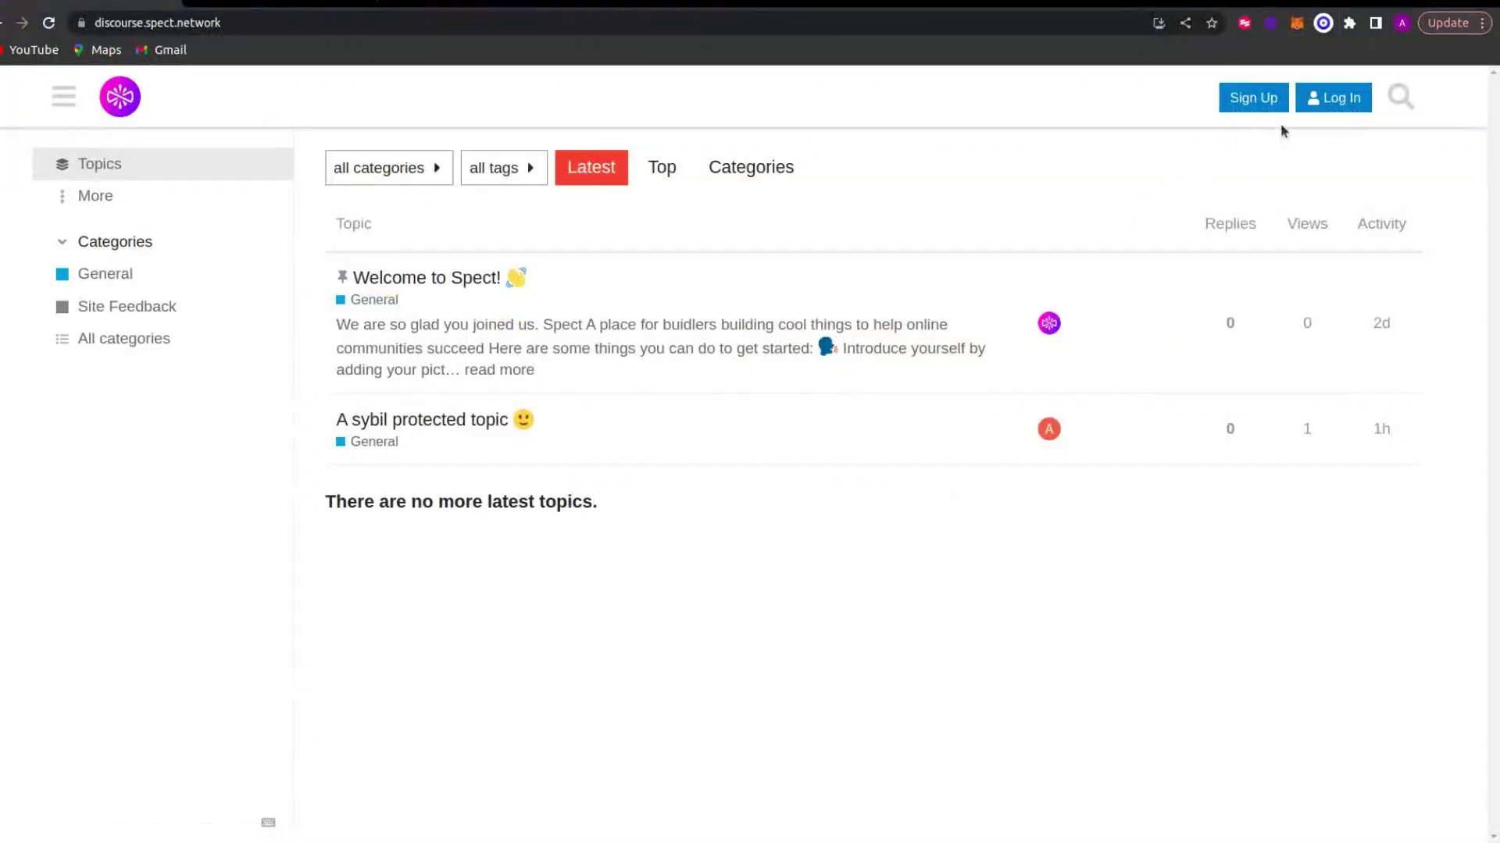
- Sign up with Ethereum and approve the MetaMask sign-in request to prefill username and name
click(1253, 98)
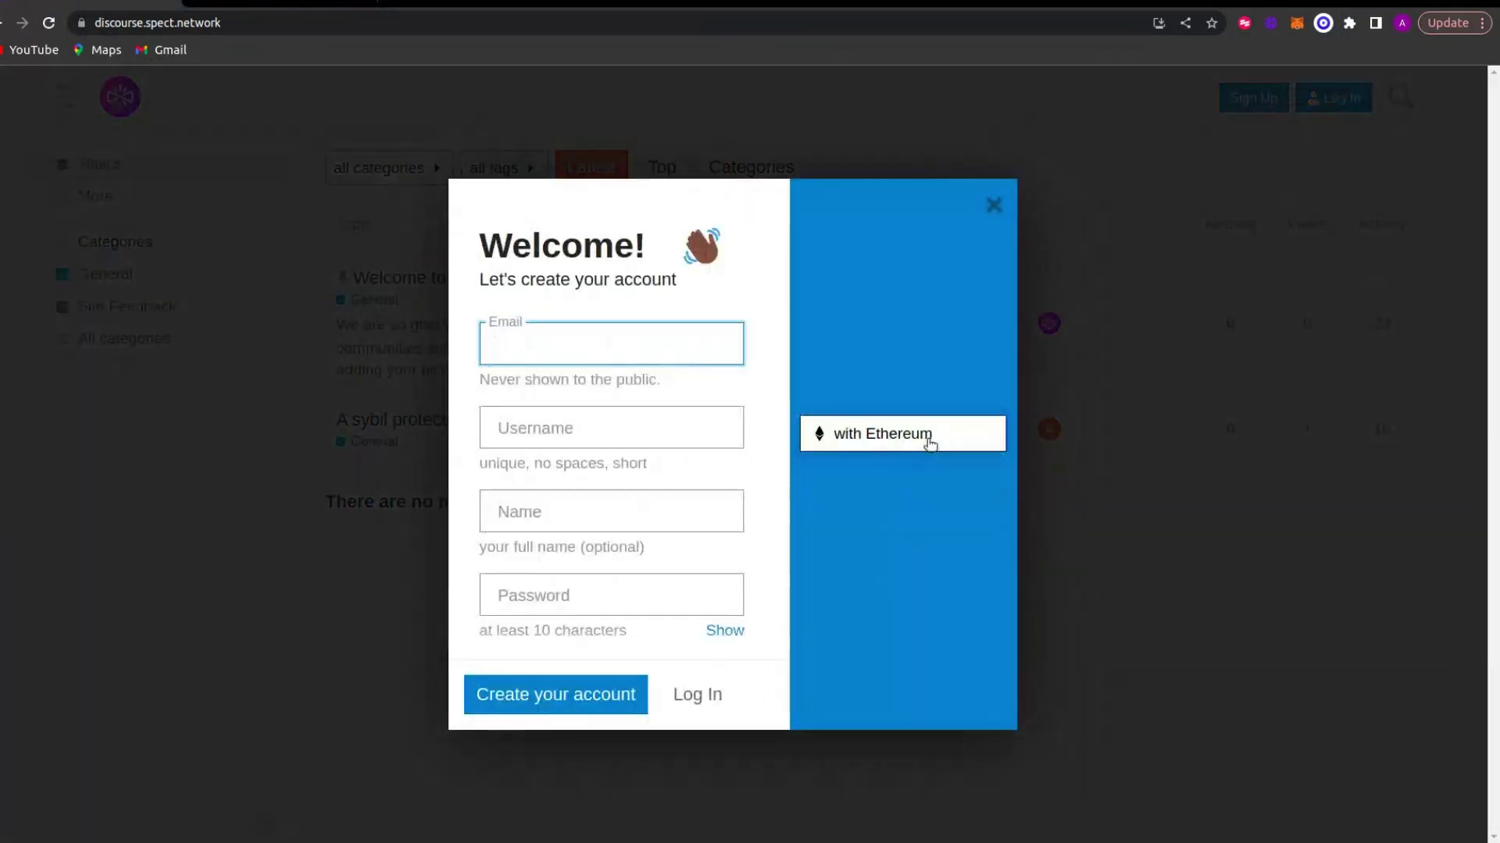
click(856, 435)
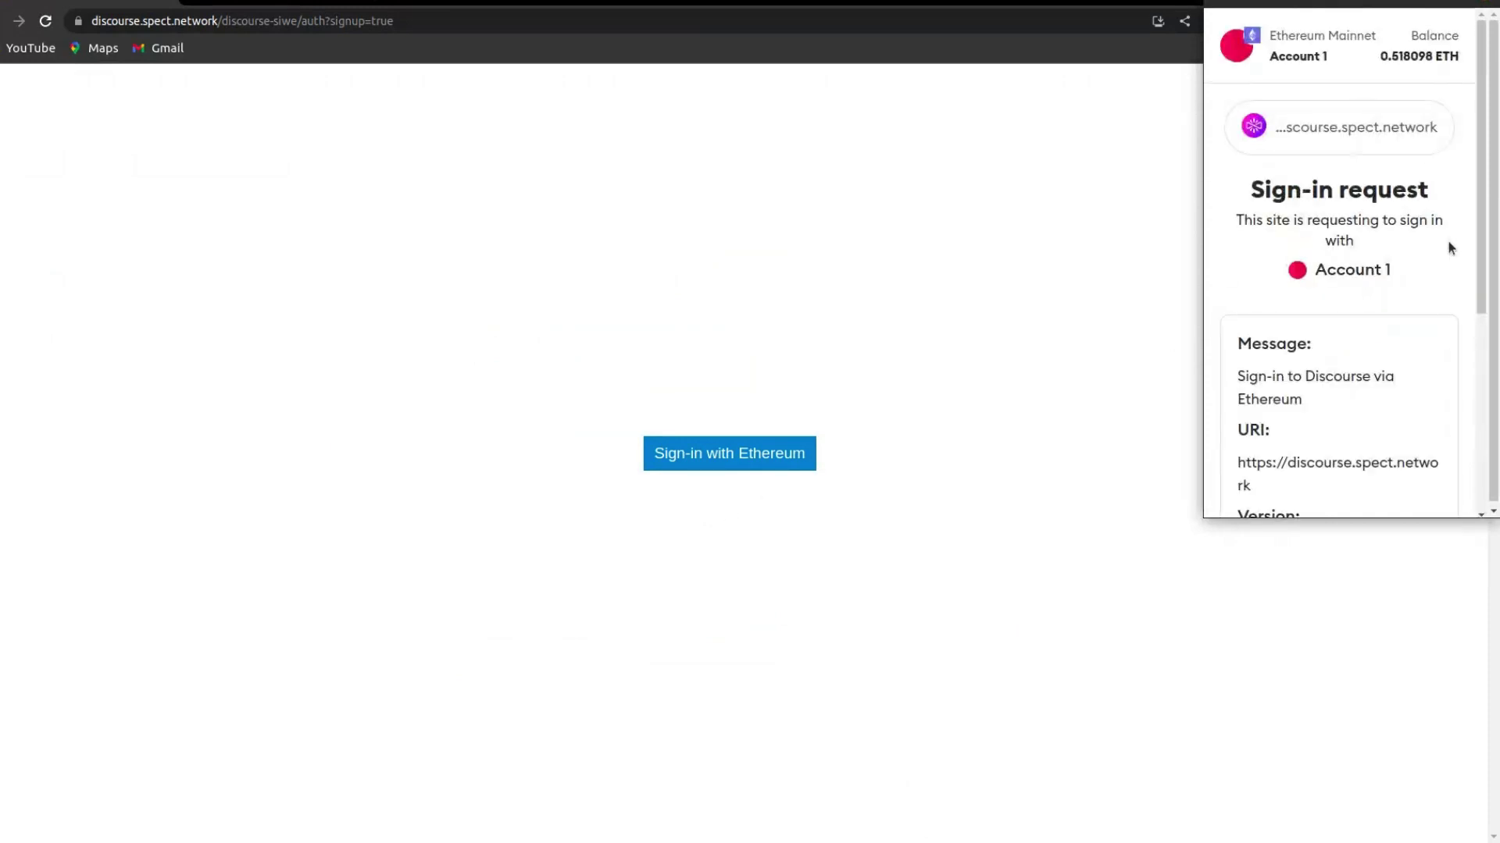
scroll(1447, 242, down, 5)
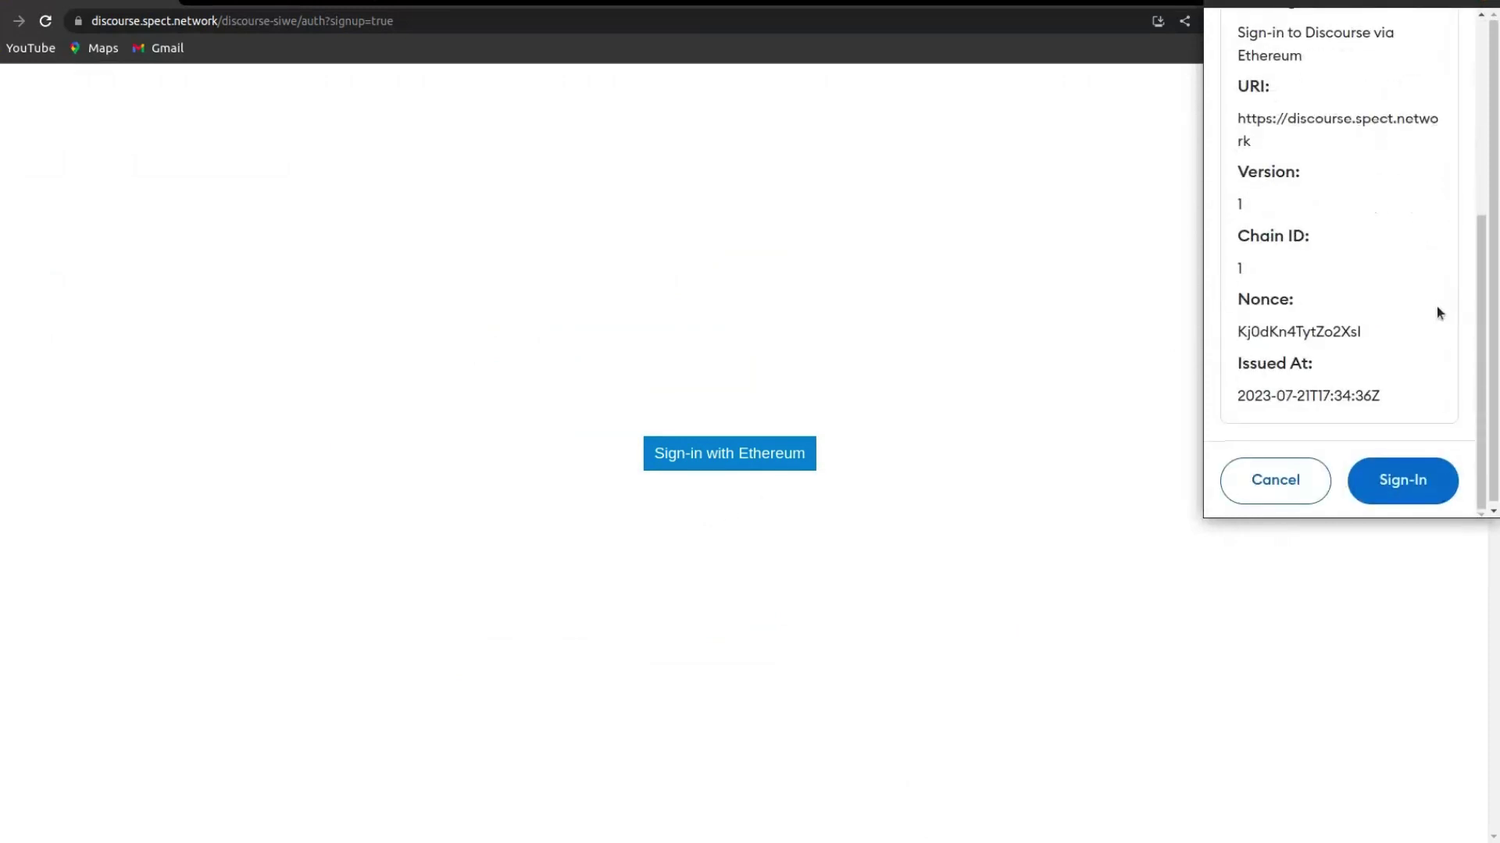
click(1403, 477)
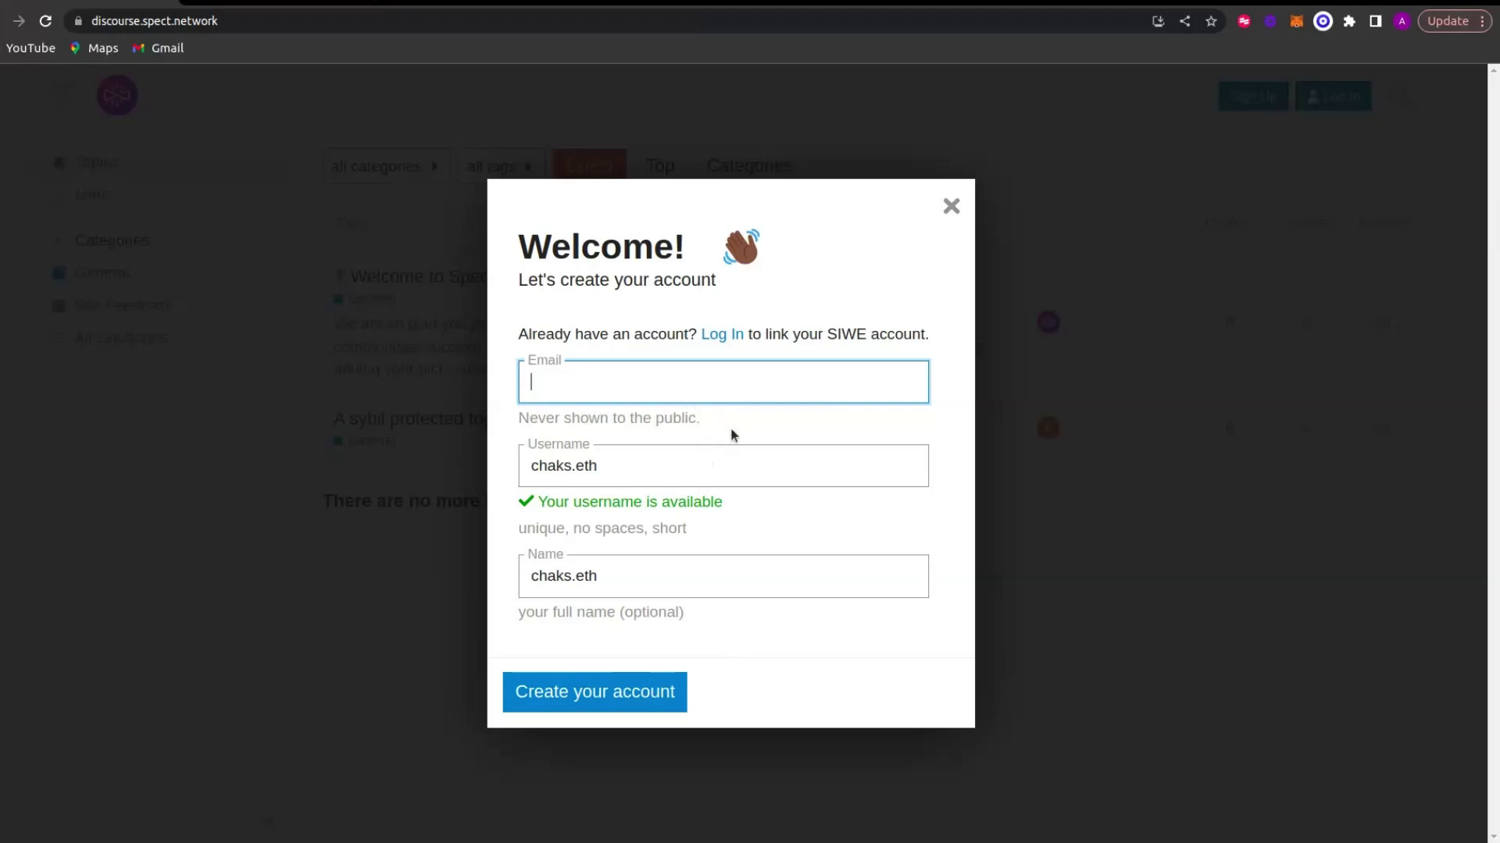
- Fill in the e-mail address and submit, getting refused for Passport score 15.617 below 50.0
text(adityac)
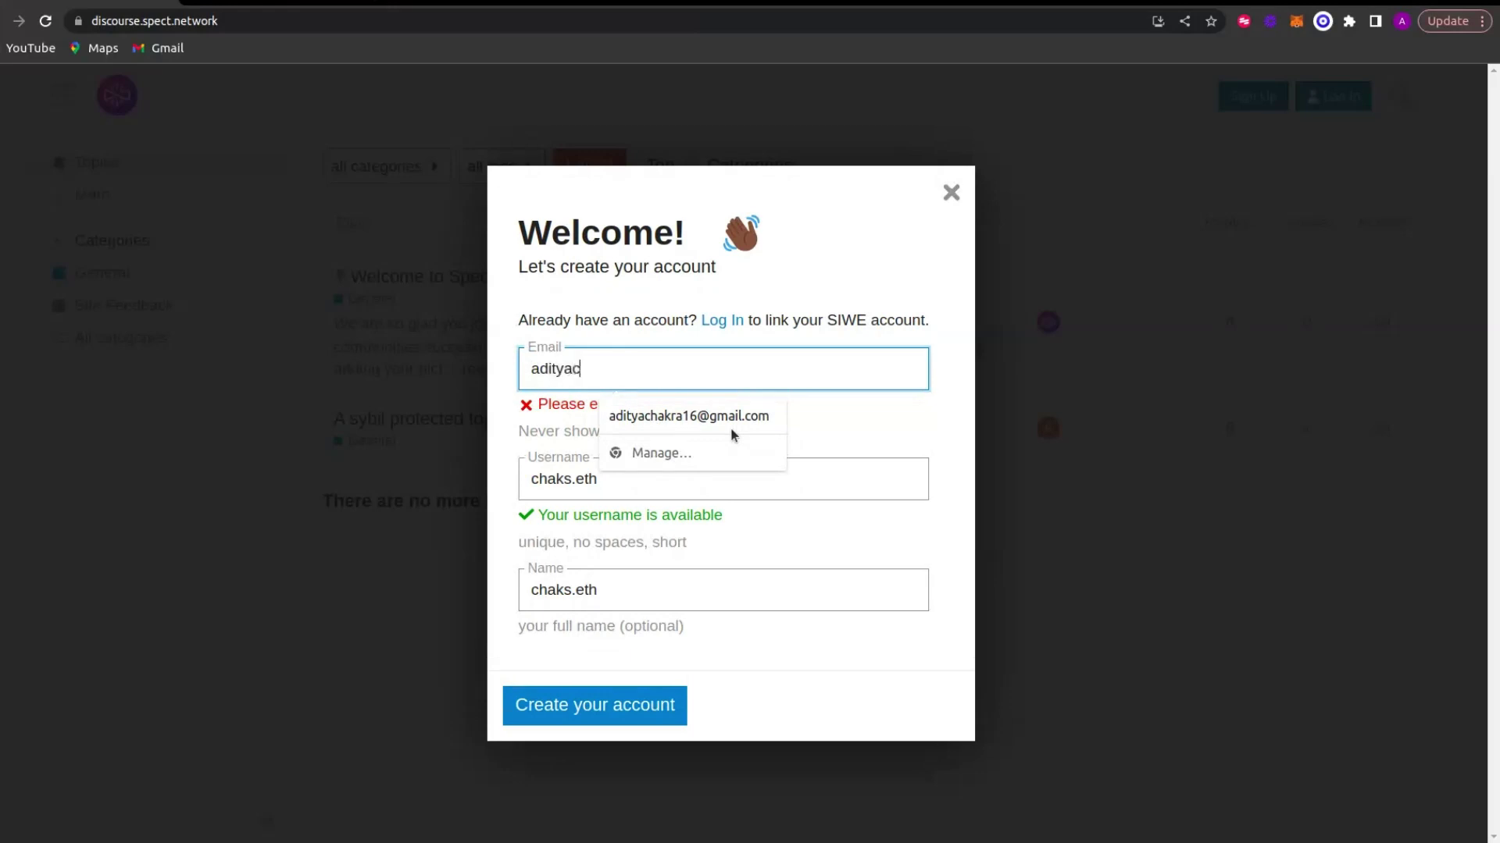
click(650, 419)
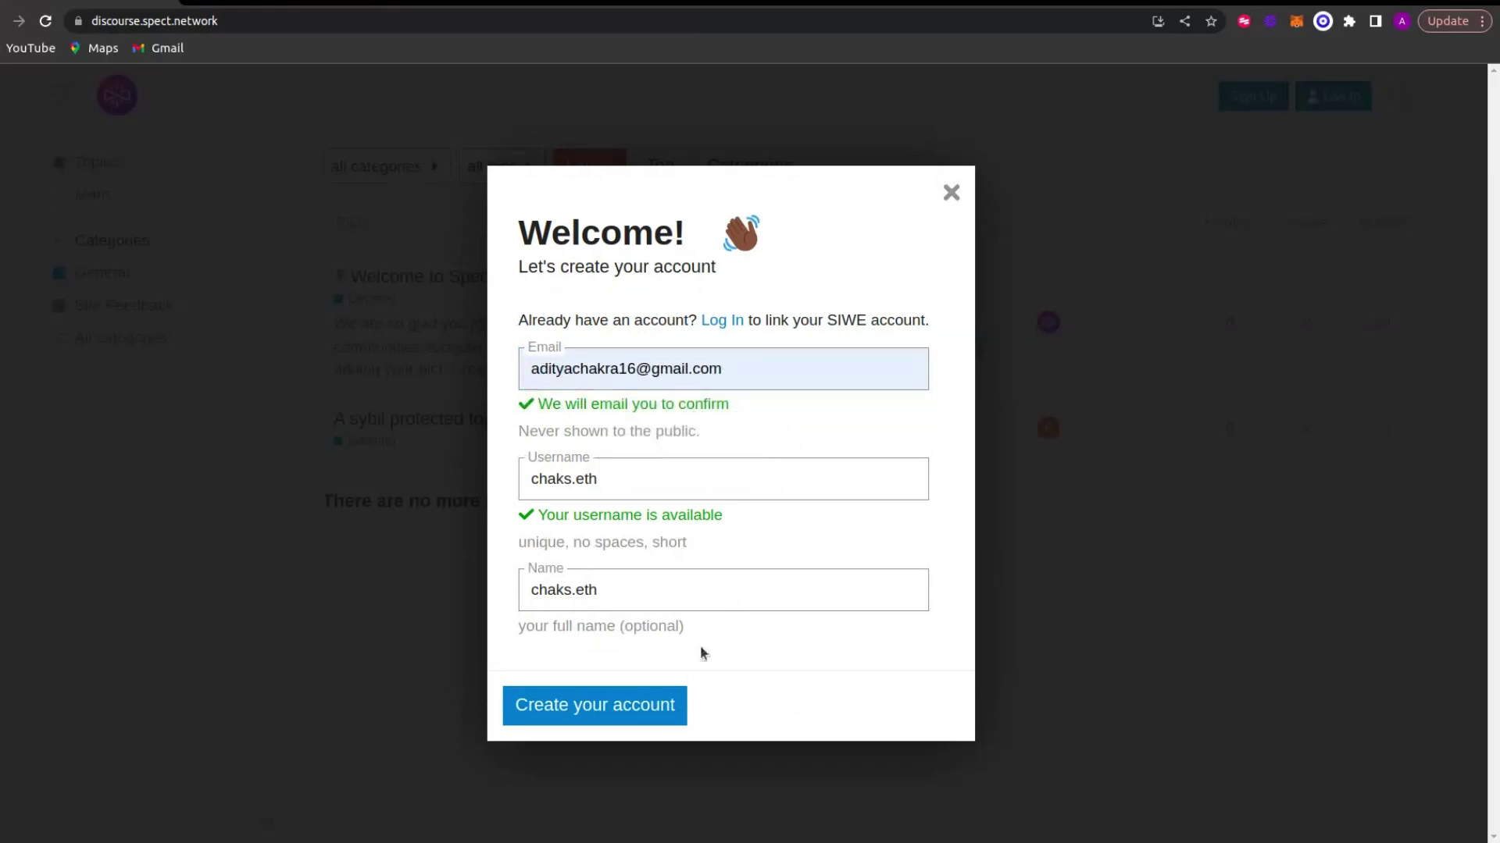
click(620, 704)
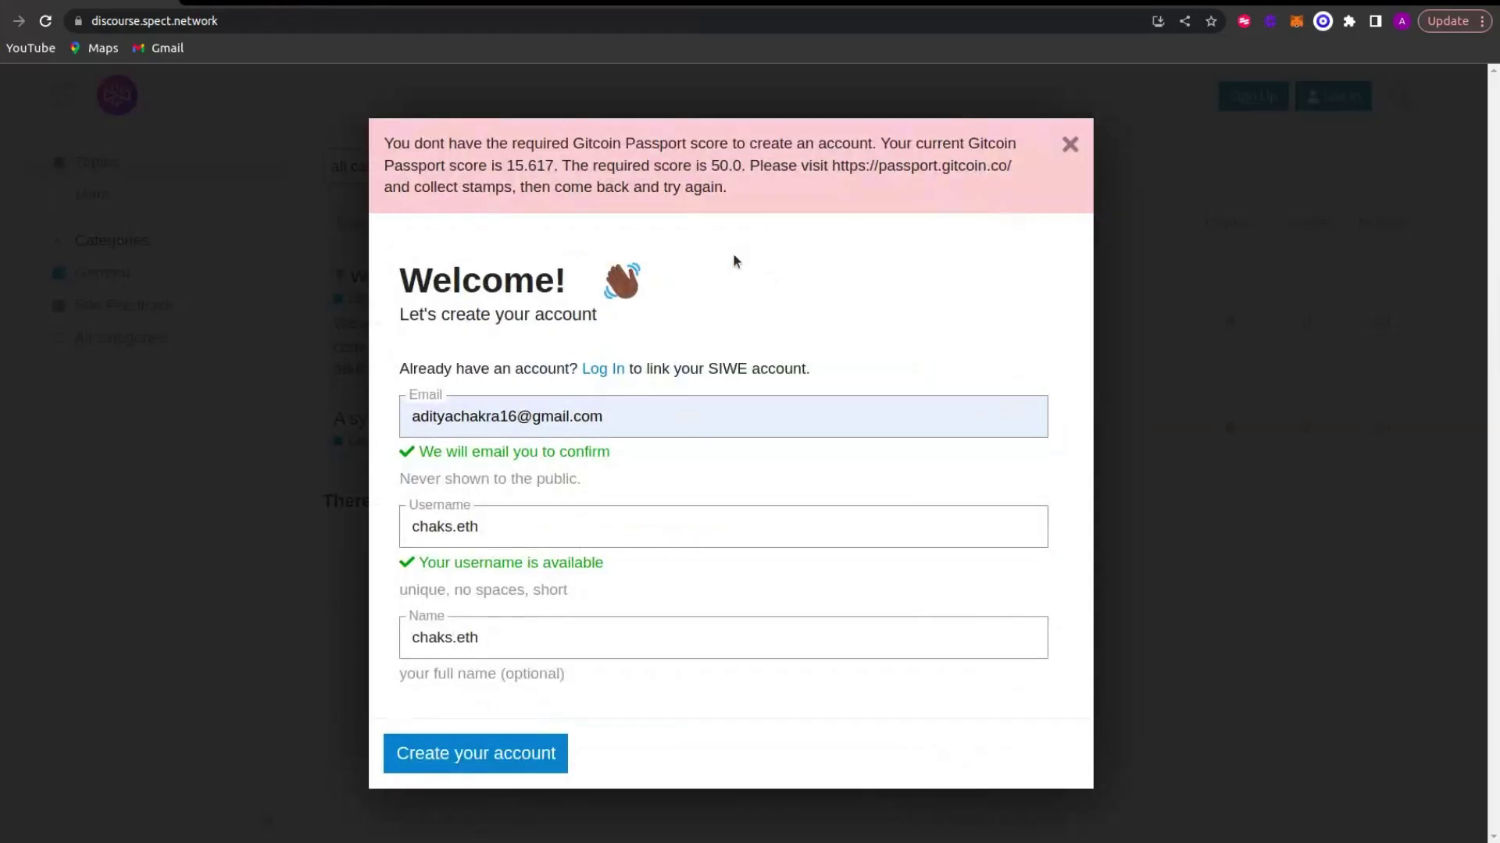
drag(383, 143, 882, 212)
click(879, 227)
double_click(510, 165)
click(923, 208)
double_click(715, 164)
click(713, 165)
click(279, 9)
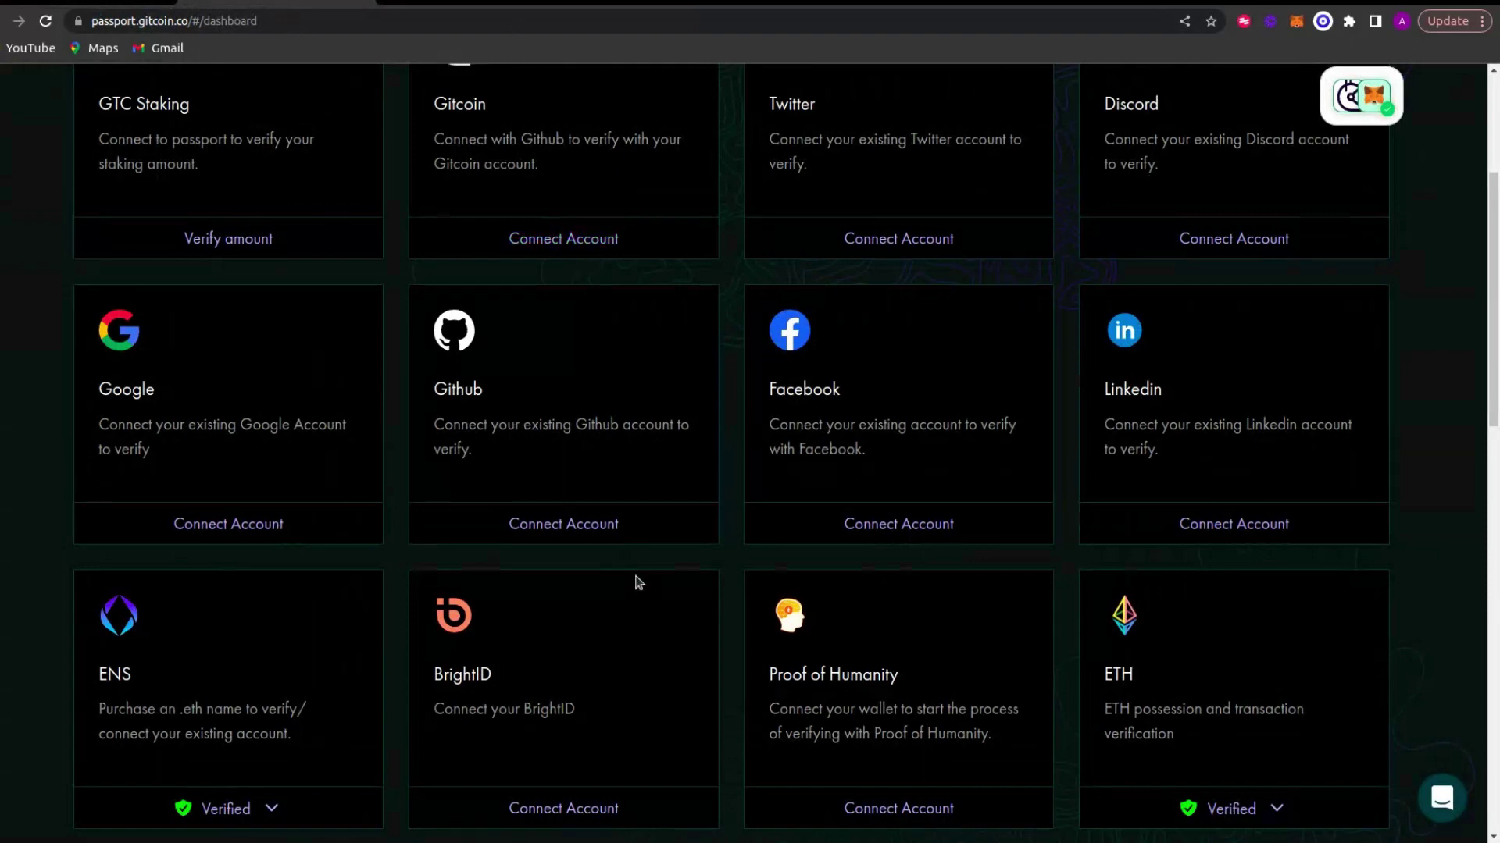
scroll(634, 578, down, 5)
scroll(632, 572, up, 5)
scroll(634, 580, up, 3)
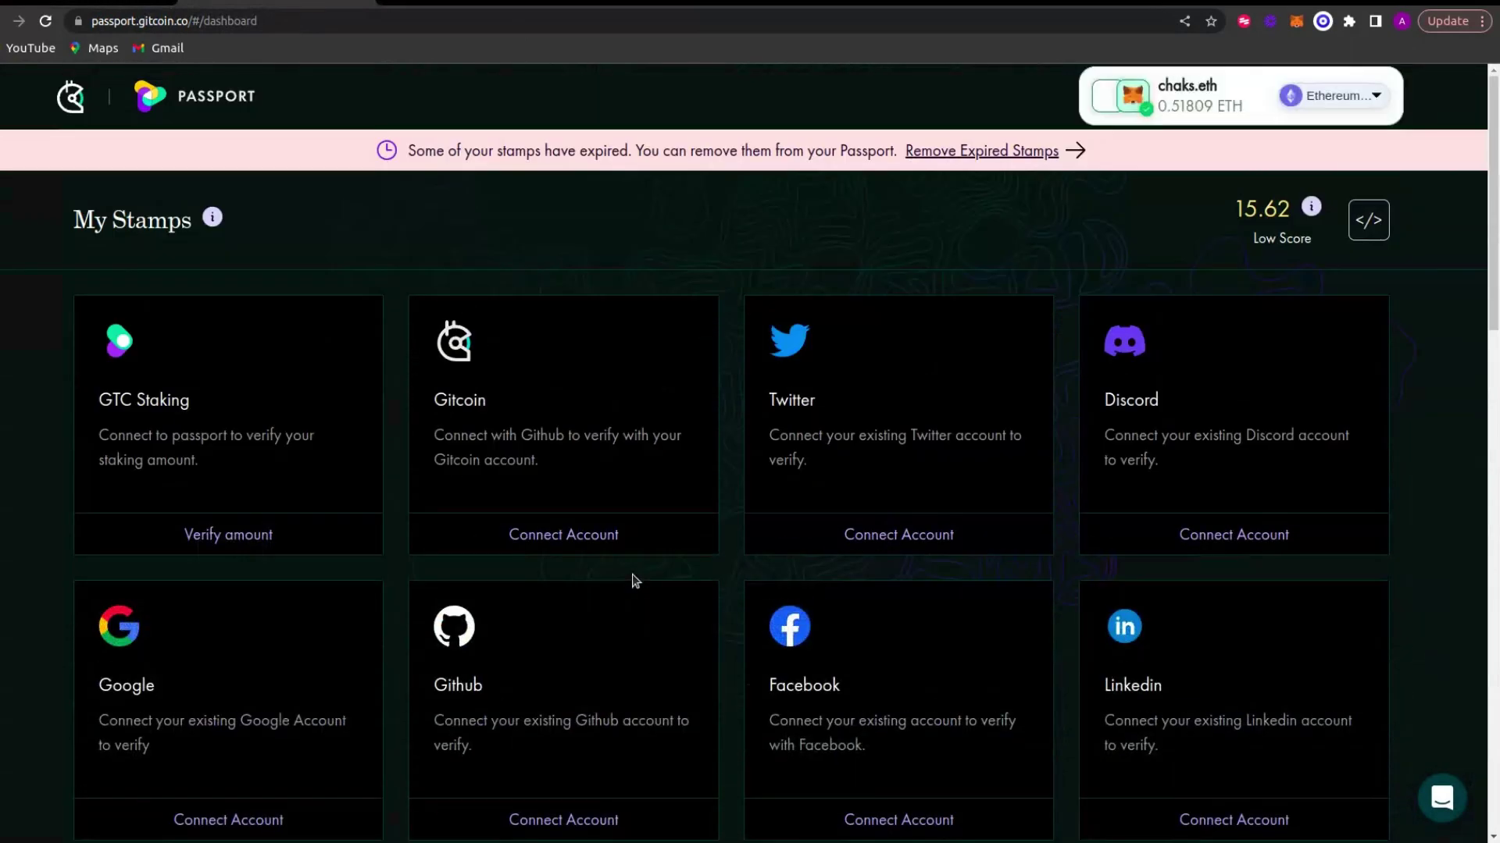
scroll(633, 579, down, 5)
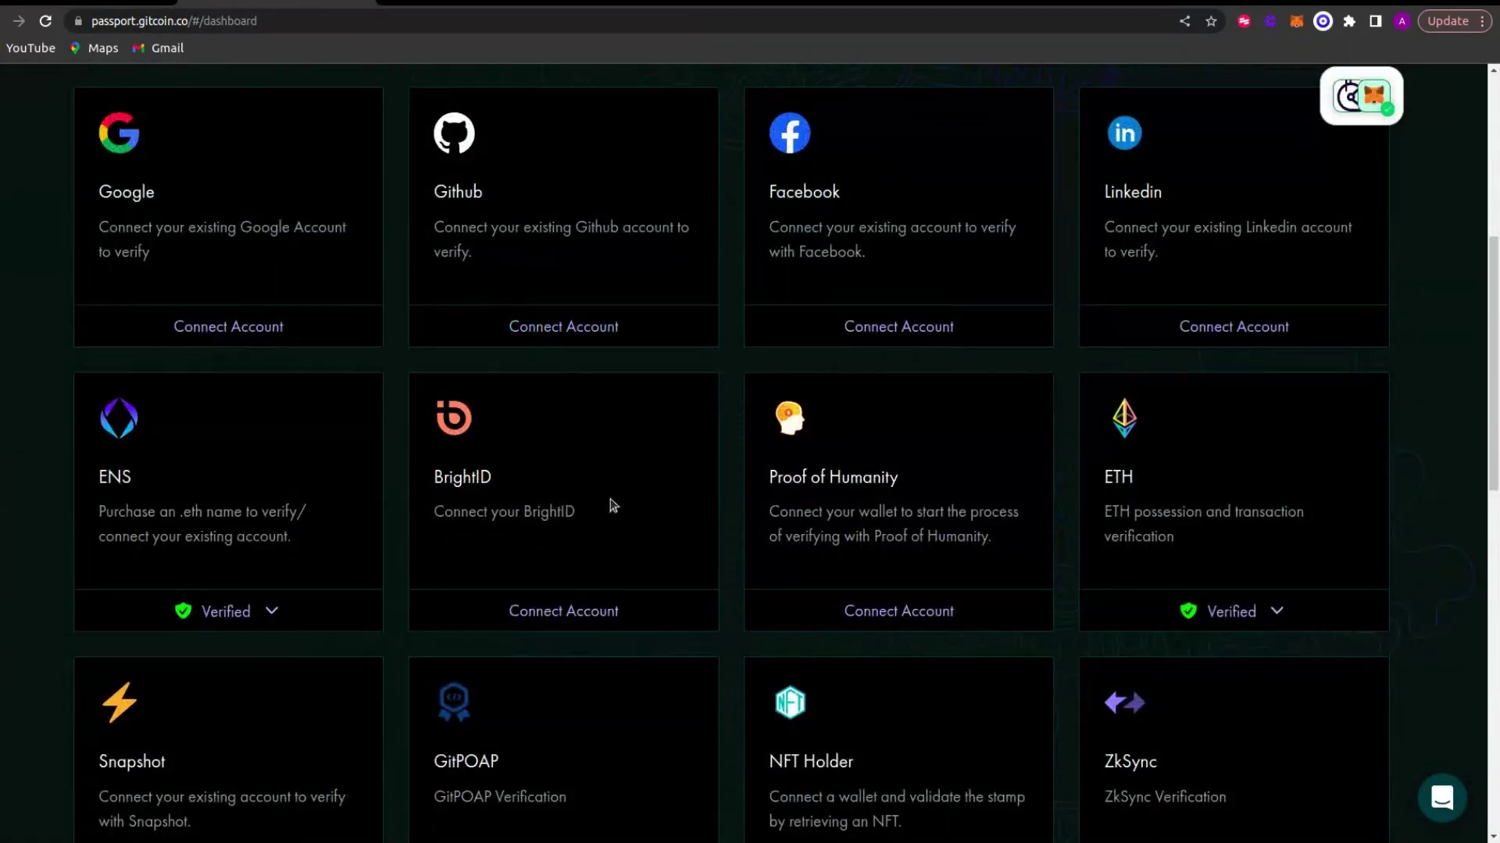
click(91, 5)
click(211, 2)
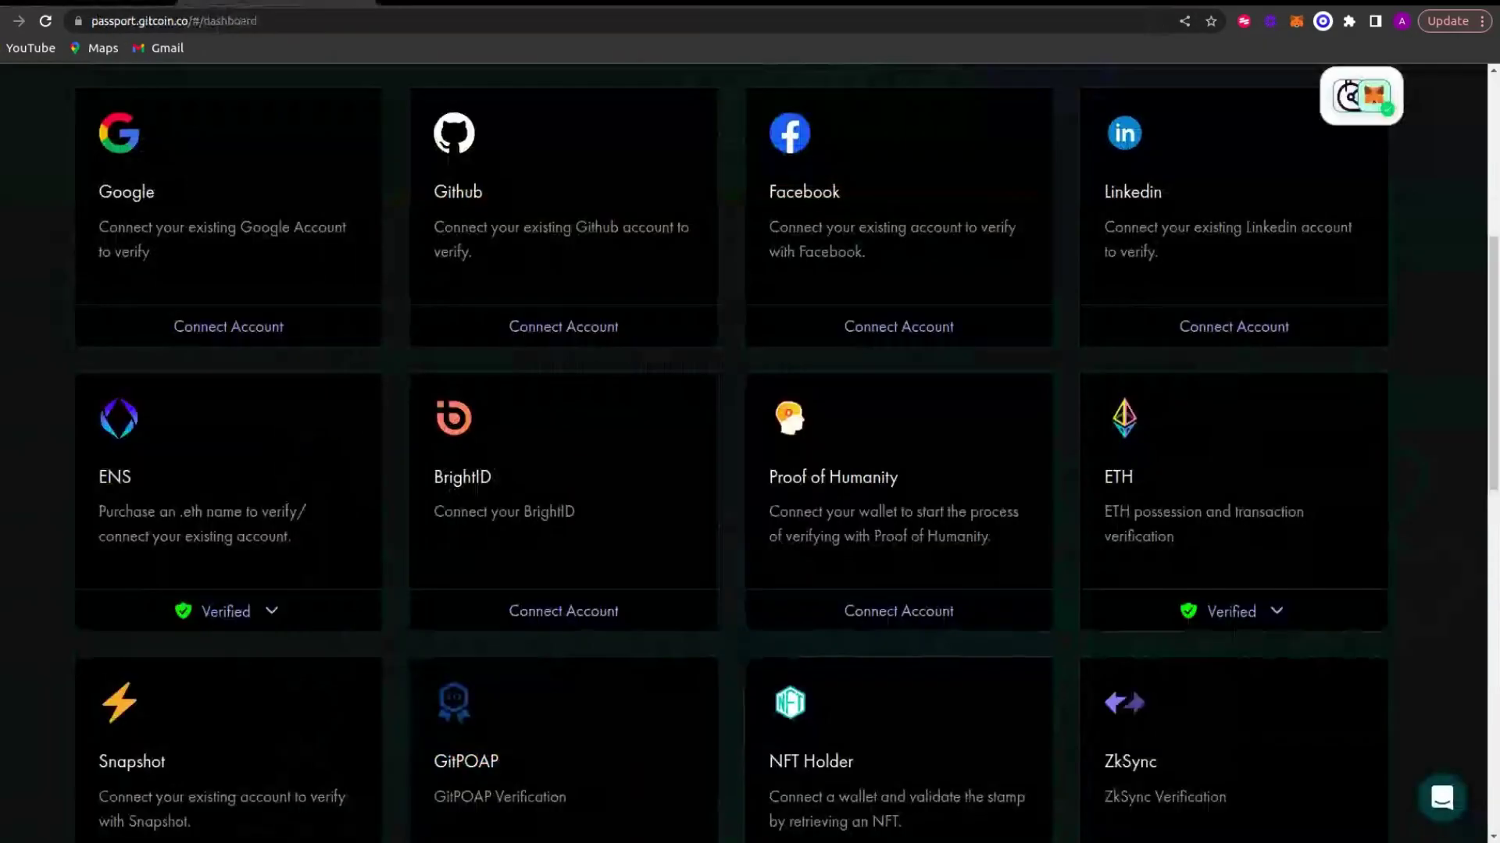
click(127, 3)
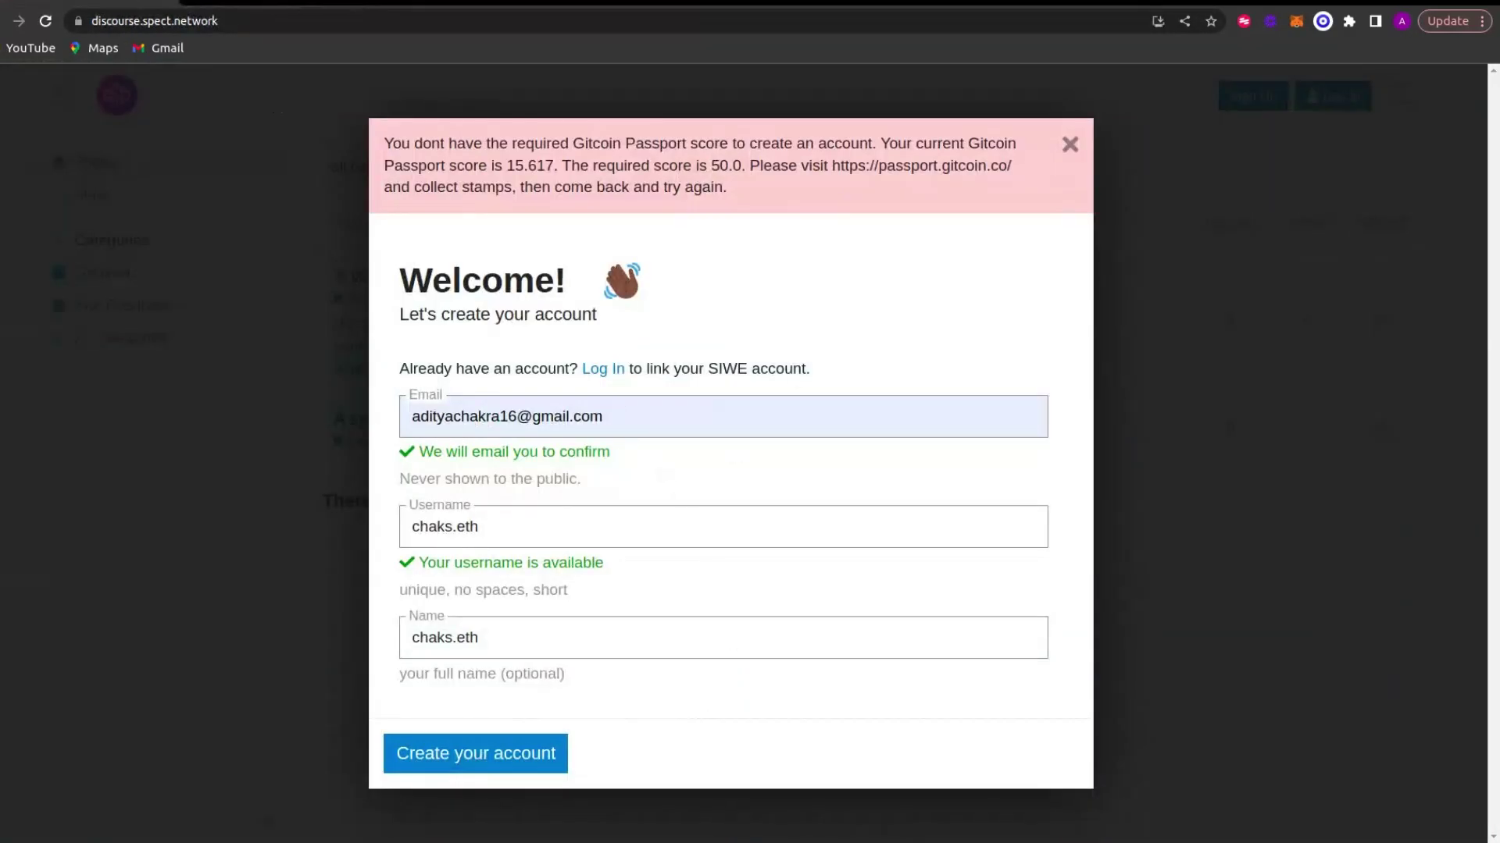
- Set the create-account score back from 50 to 12, save it, and return to the sign-up dialog
click(2, 107)
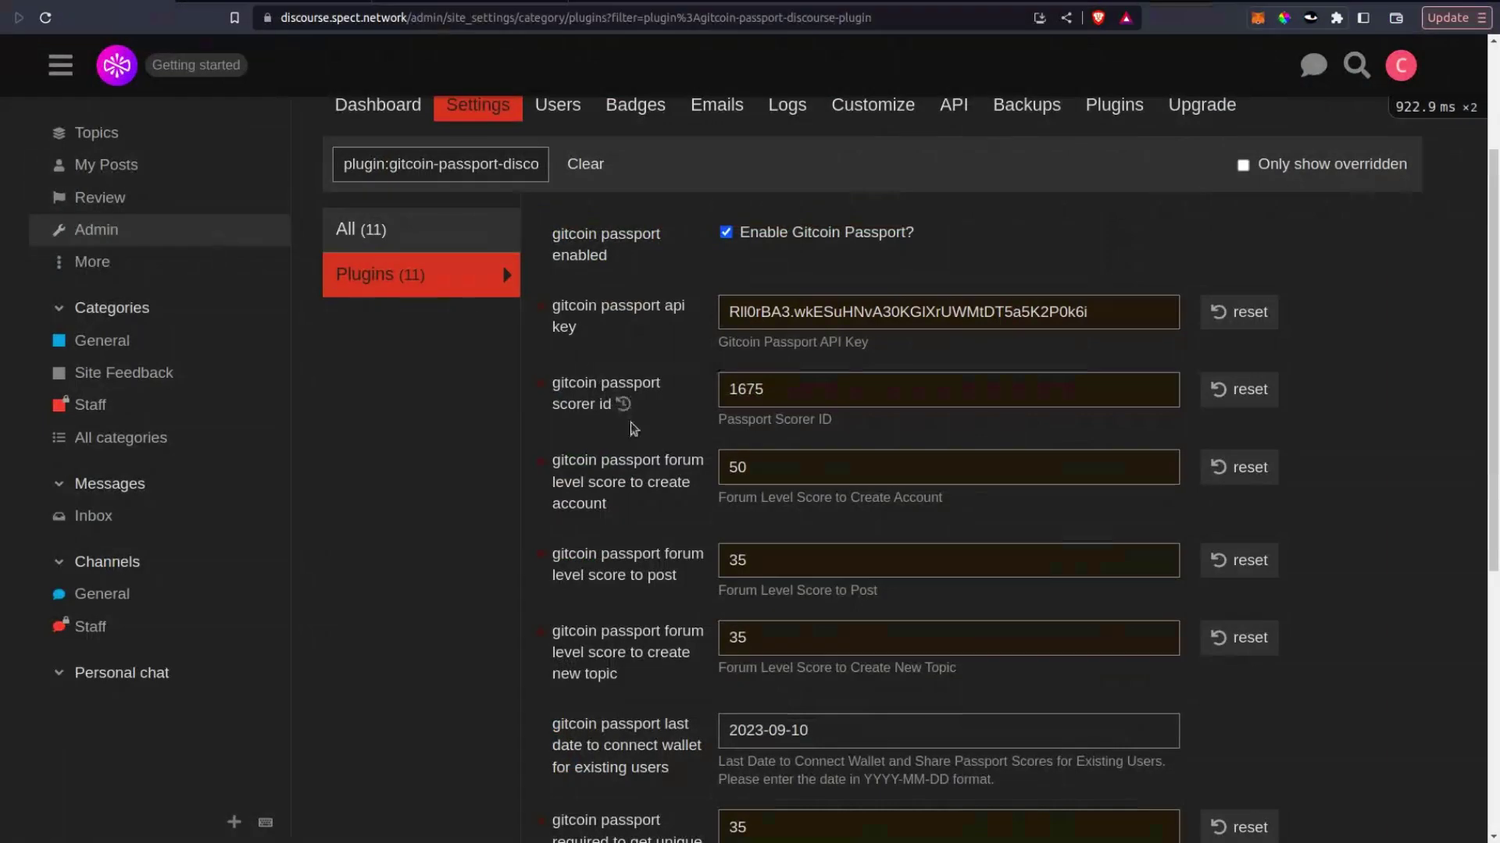
scroll(658, 457, down, 2)
scroll(687, 429, up, 1)
double_click(739, 370)
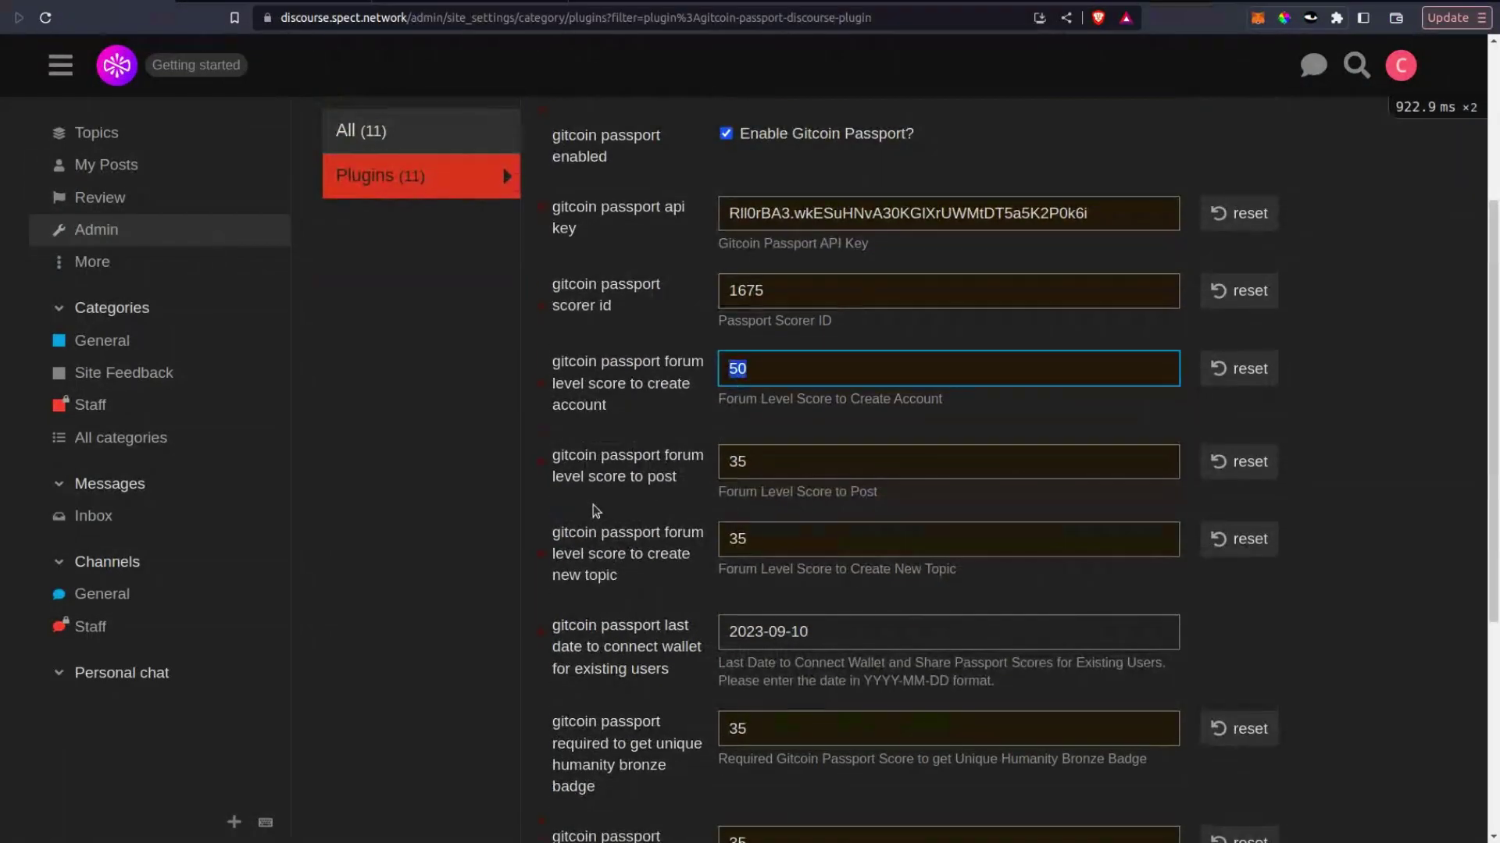
text(12)
click(1205, 374)
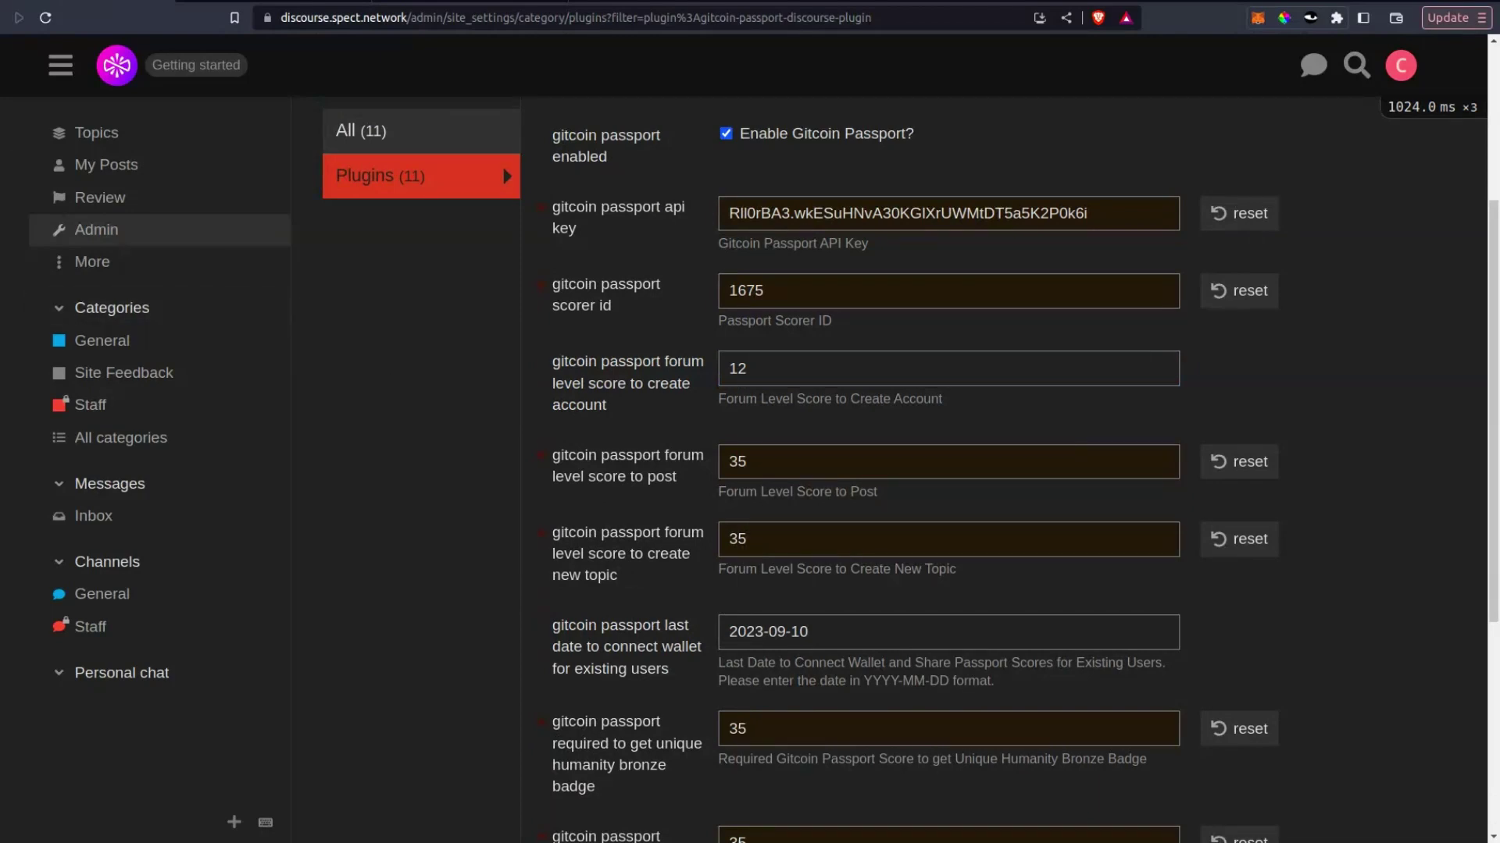
click(2, 158)
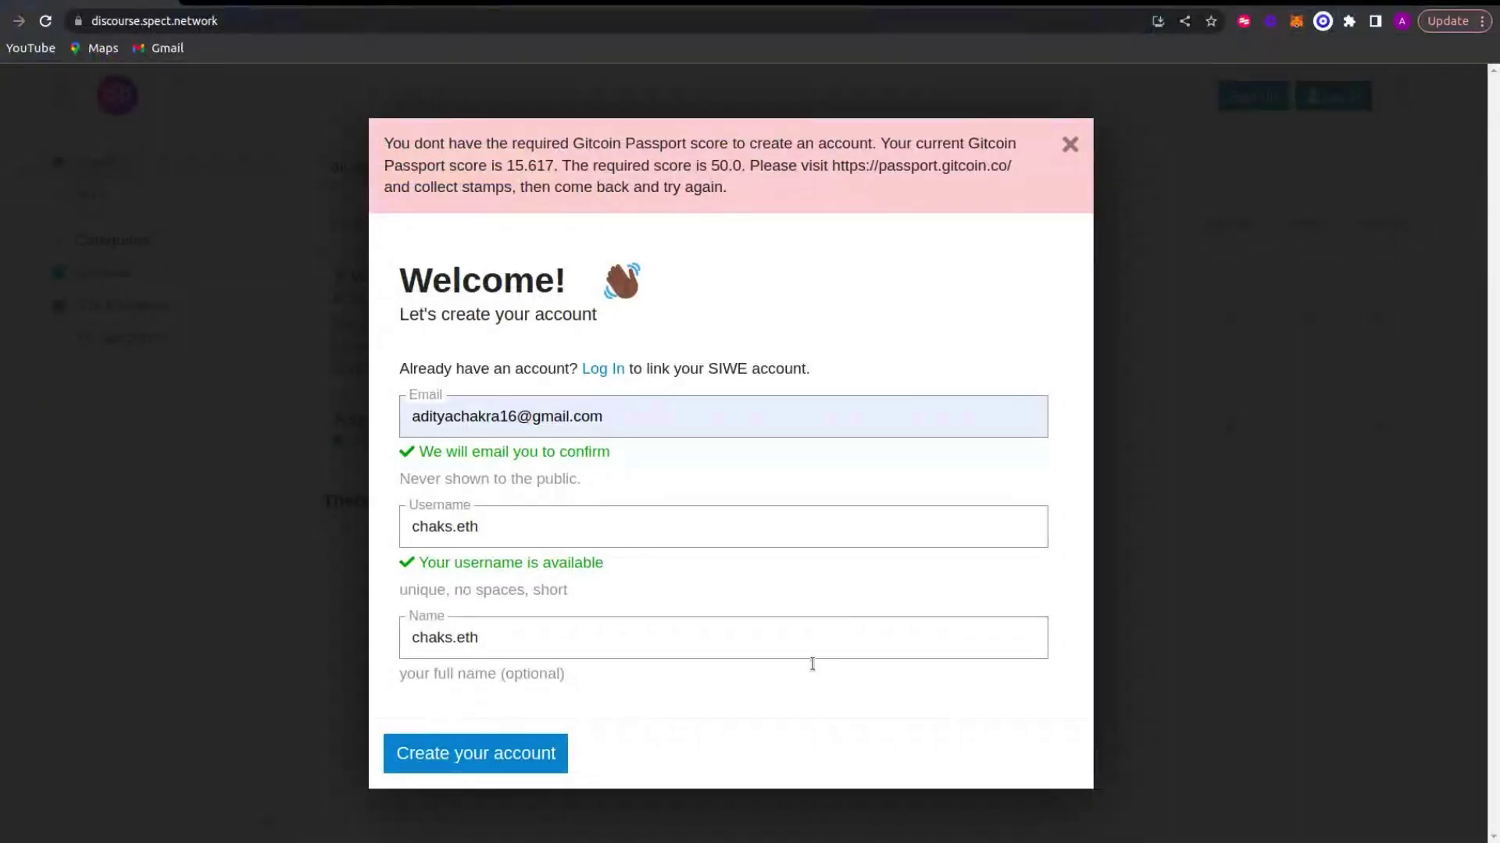
- Create the account and check its welcome notification in the avatar menu
click(537, 760)
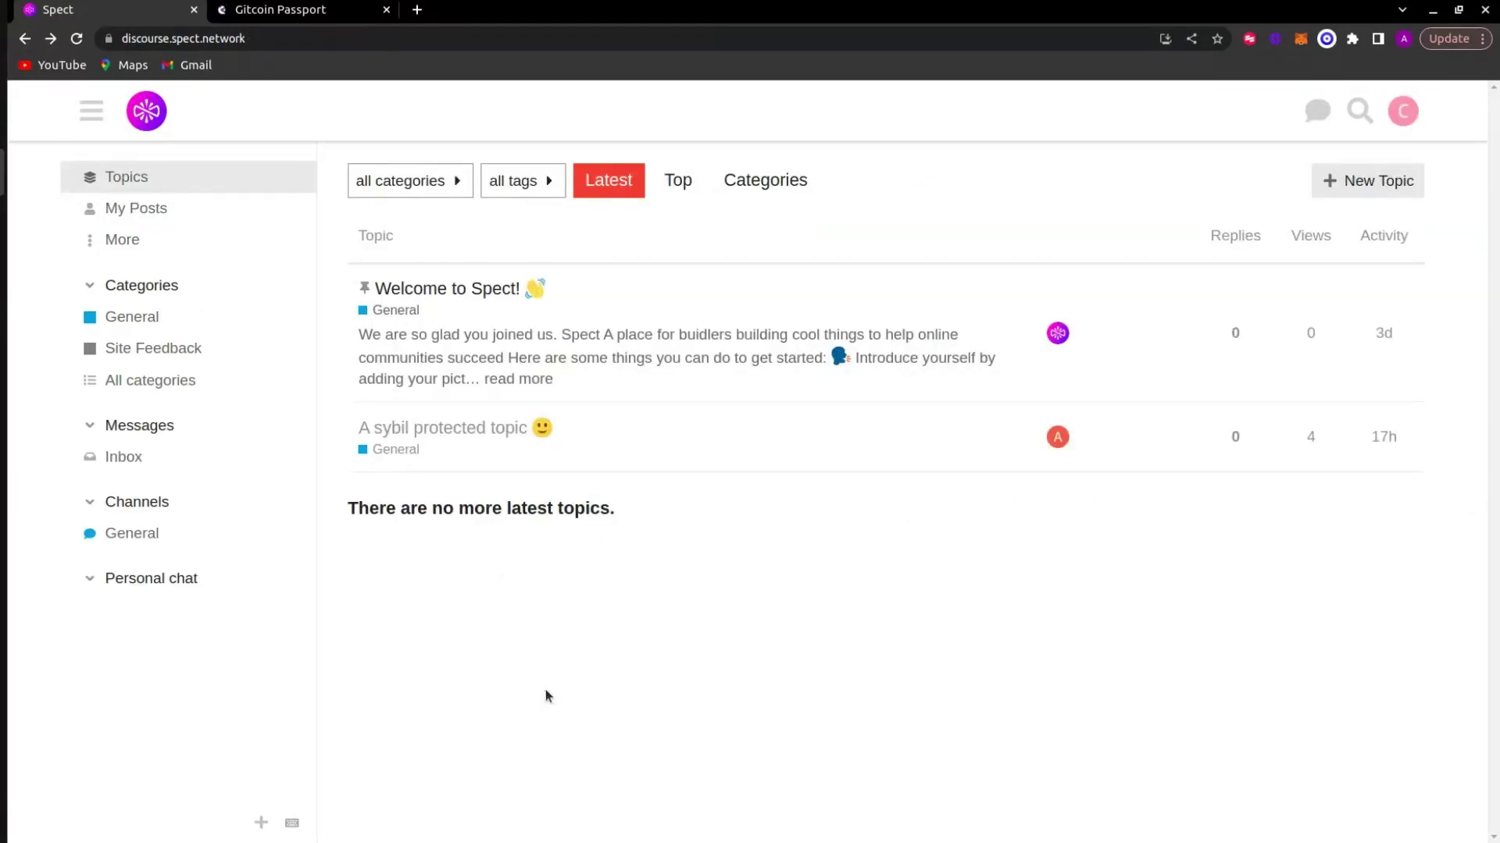
click(1403, 111)
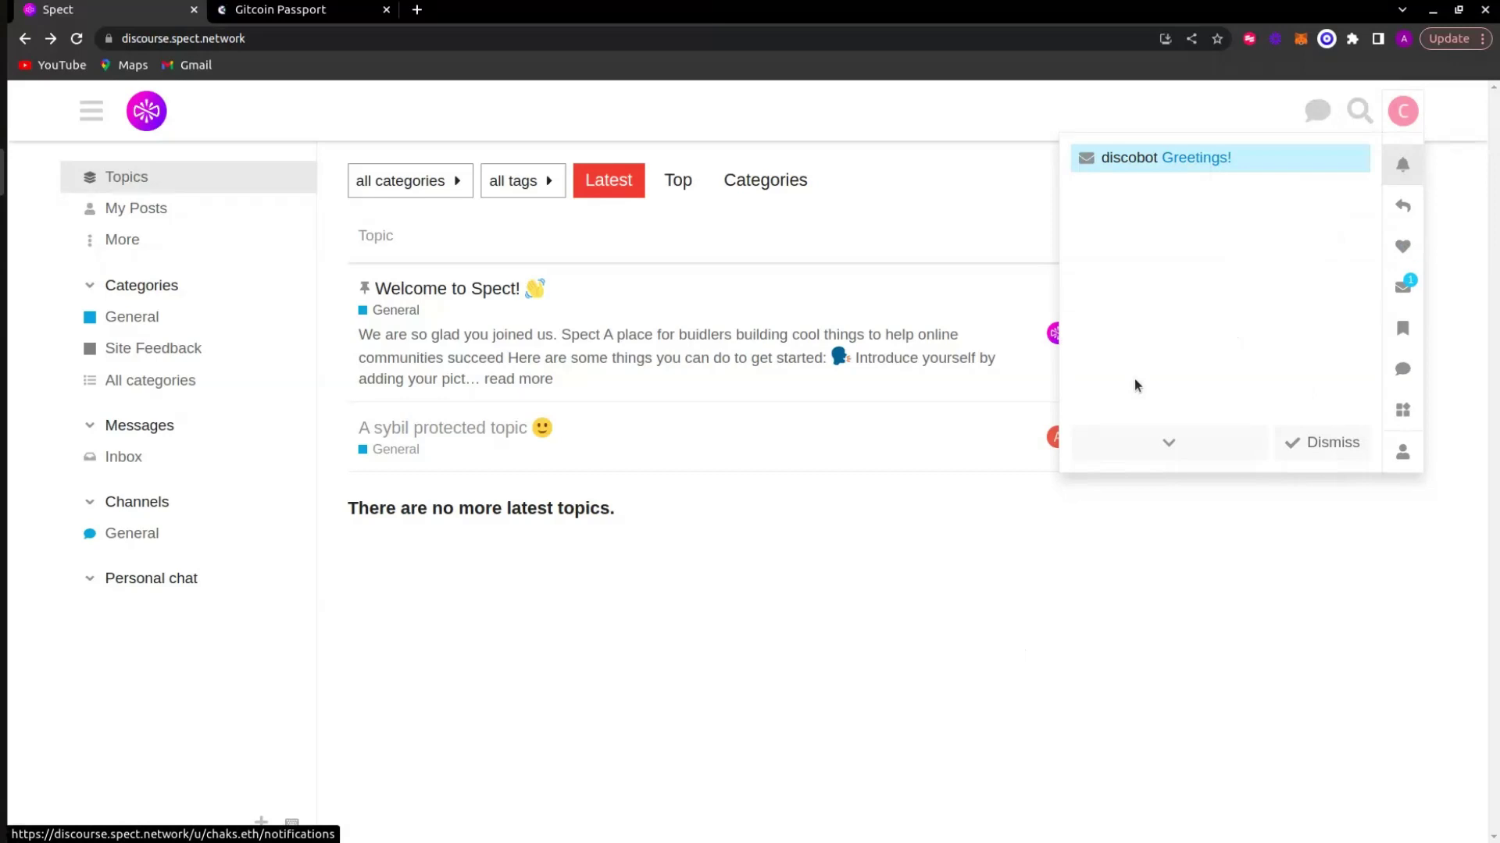
click(1184, 587)
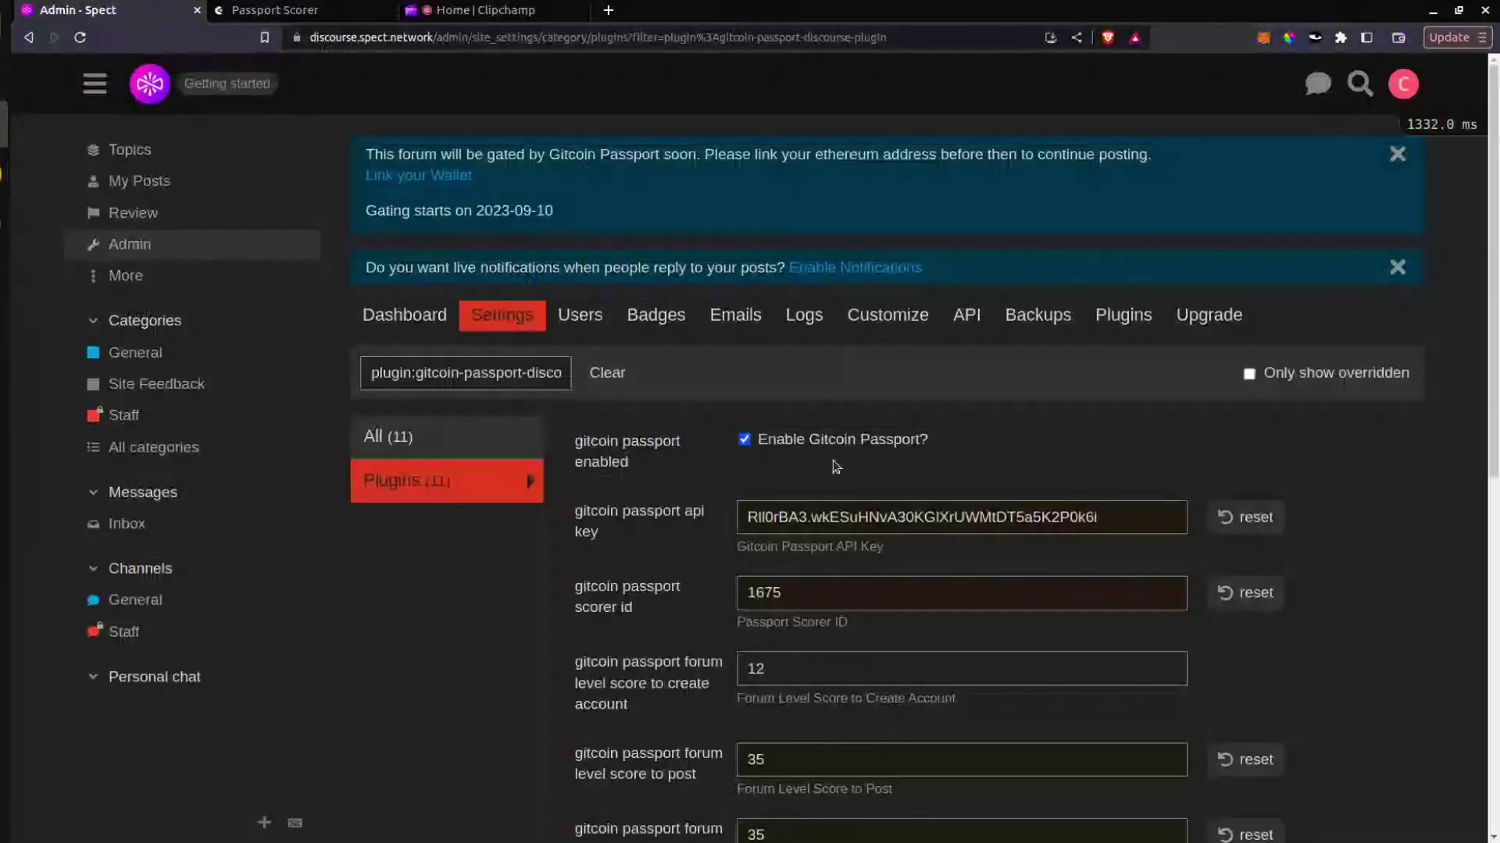
- Review the wallet-link deadline setting, then open the new user's account menu on the forum
scroll(726, 584, down, 10)
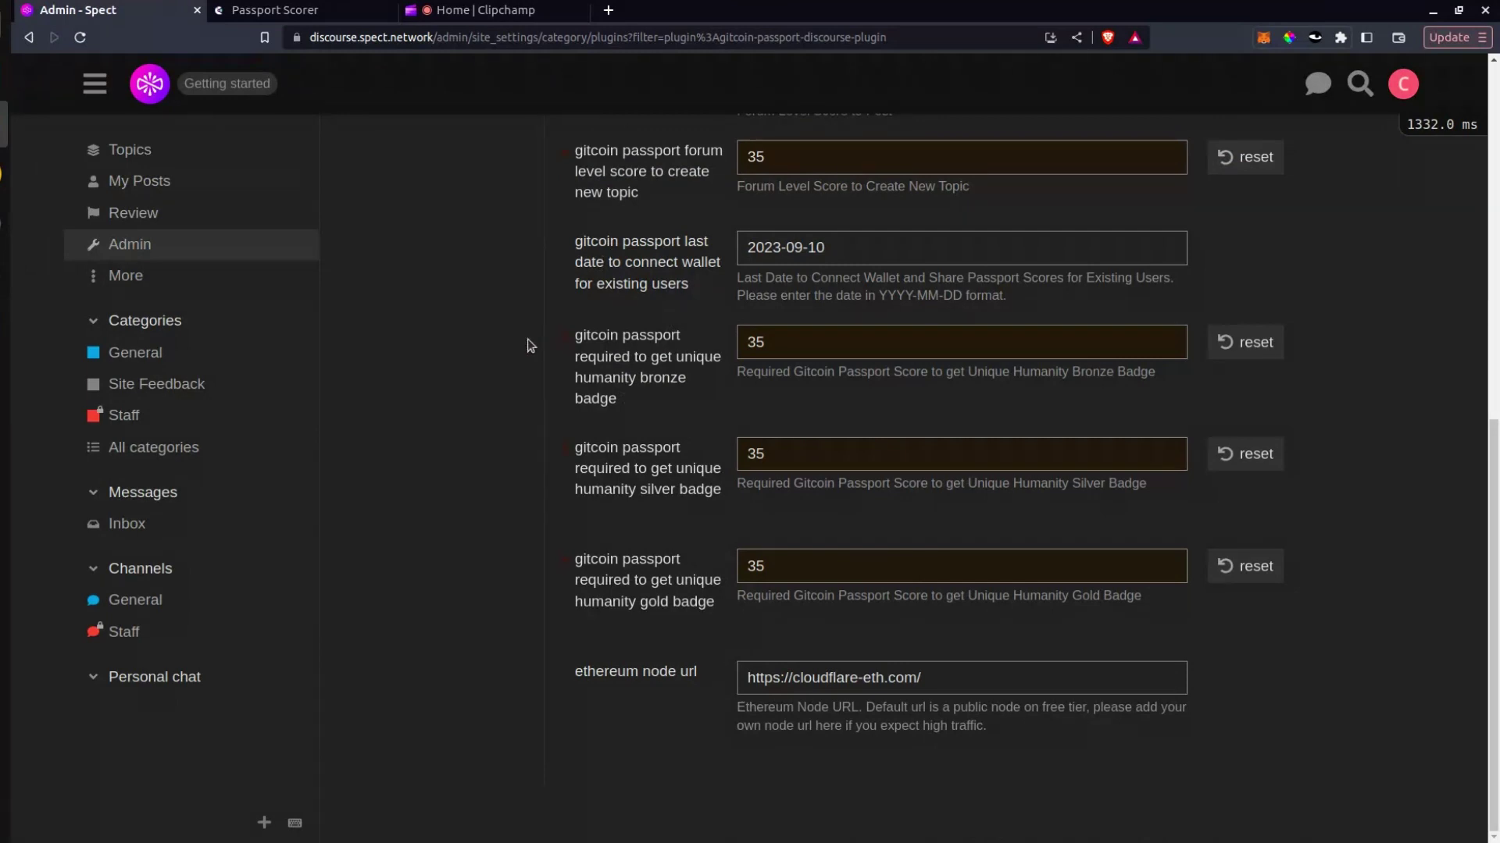
double_click(794, 249)
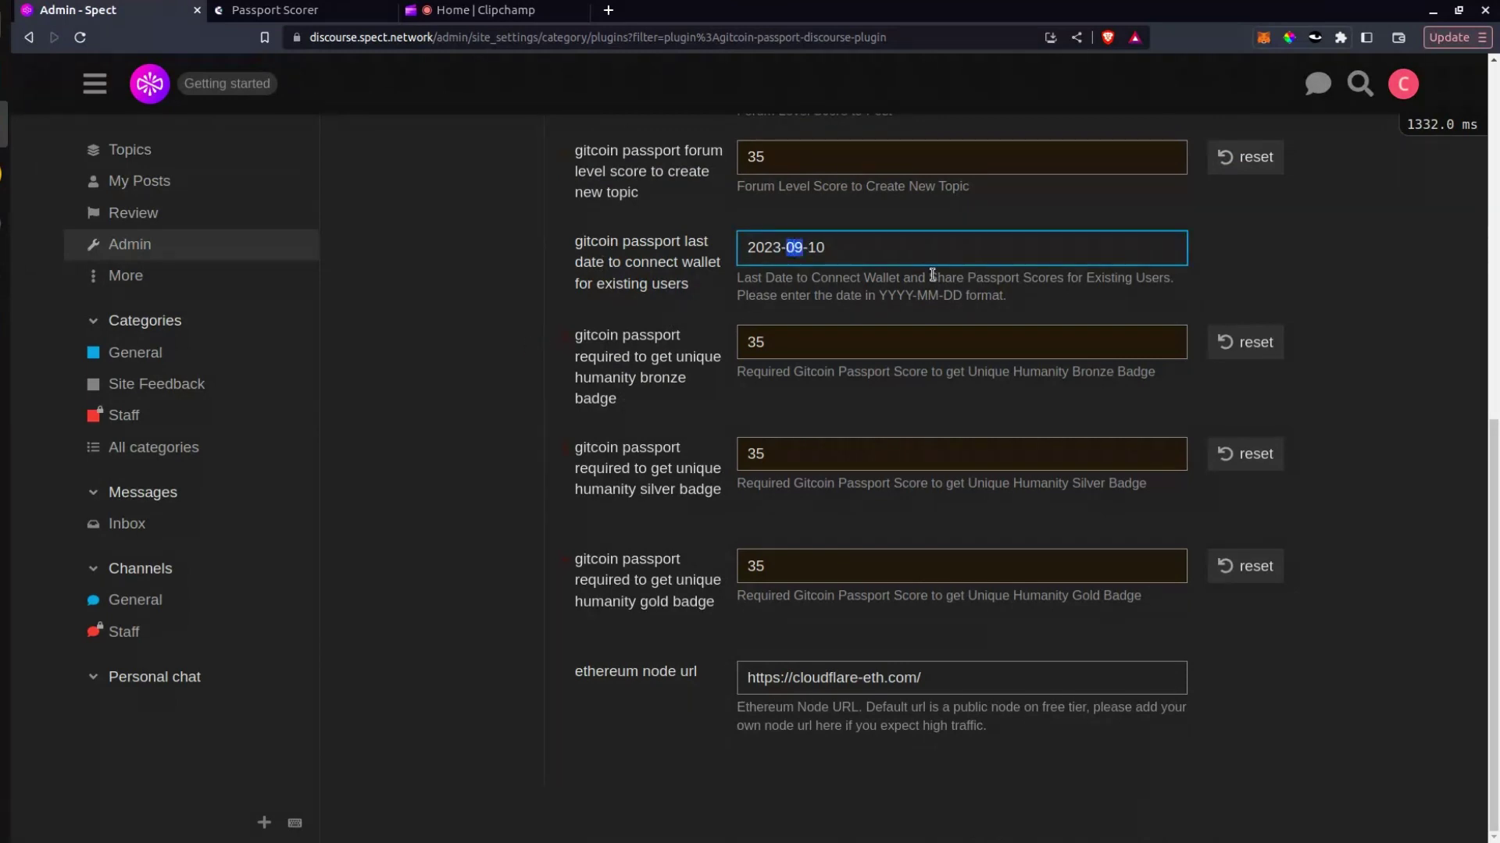
click(902, 255)
scroll(738, 402, up, 6)
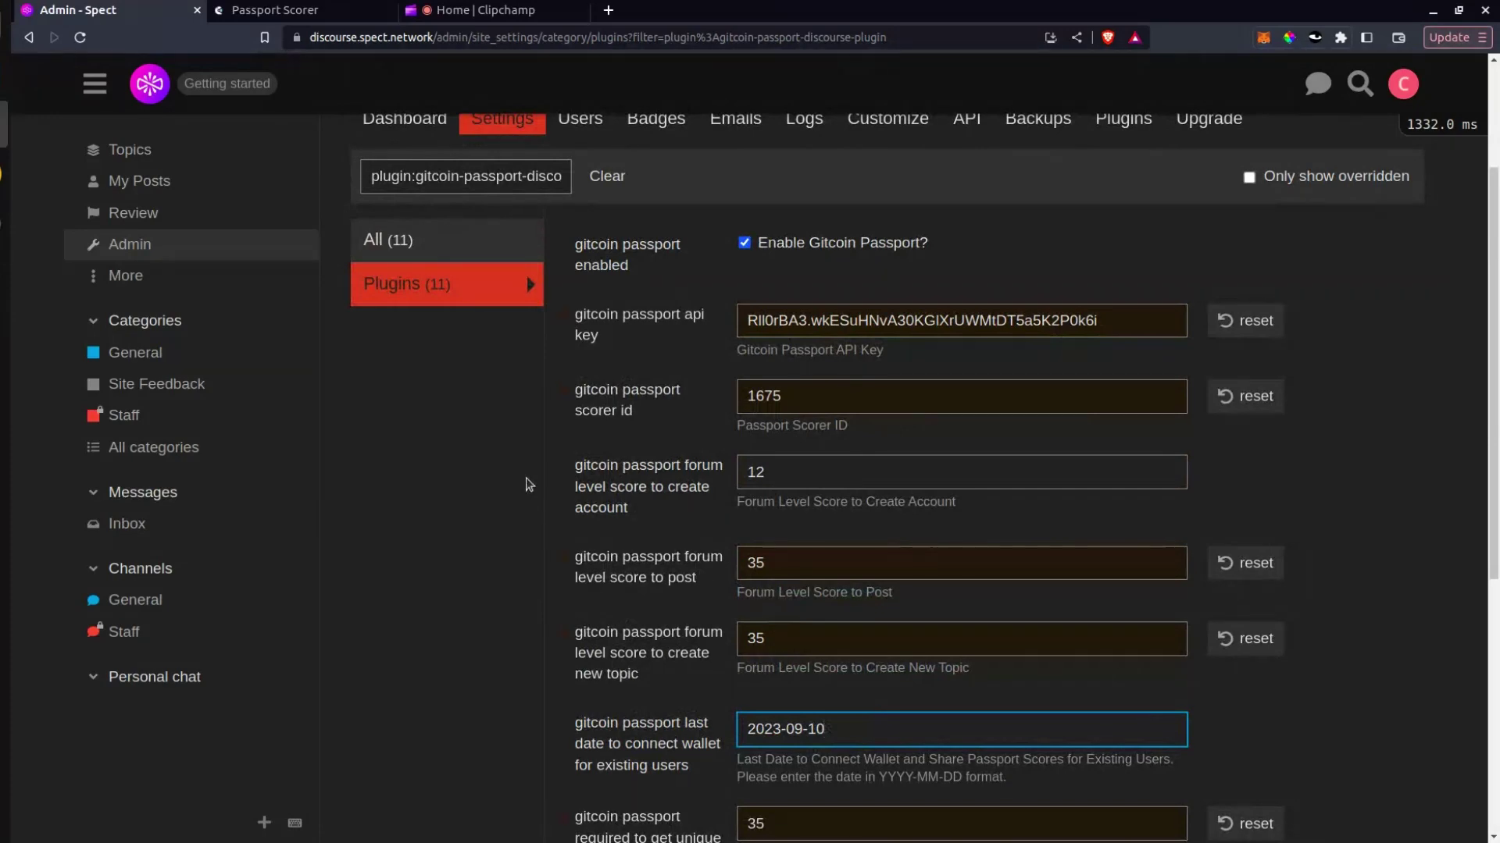
scroll(528, 485, down, 3)
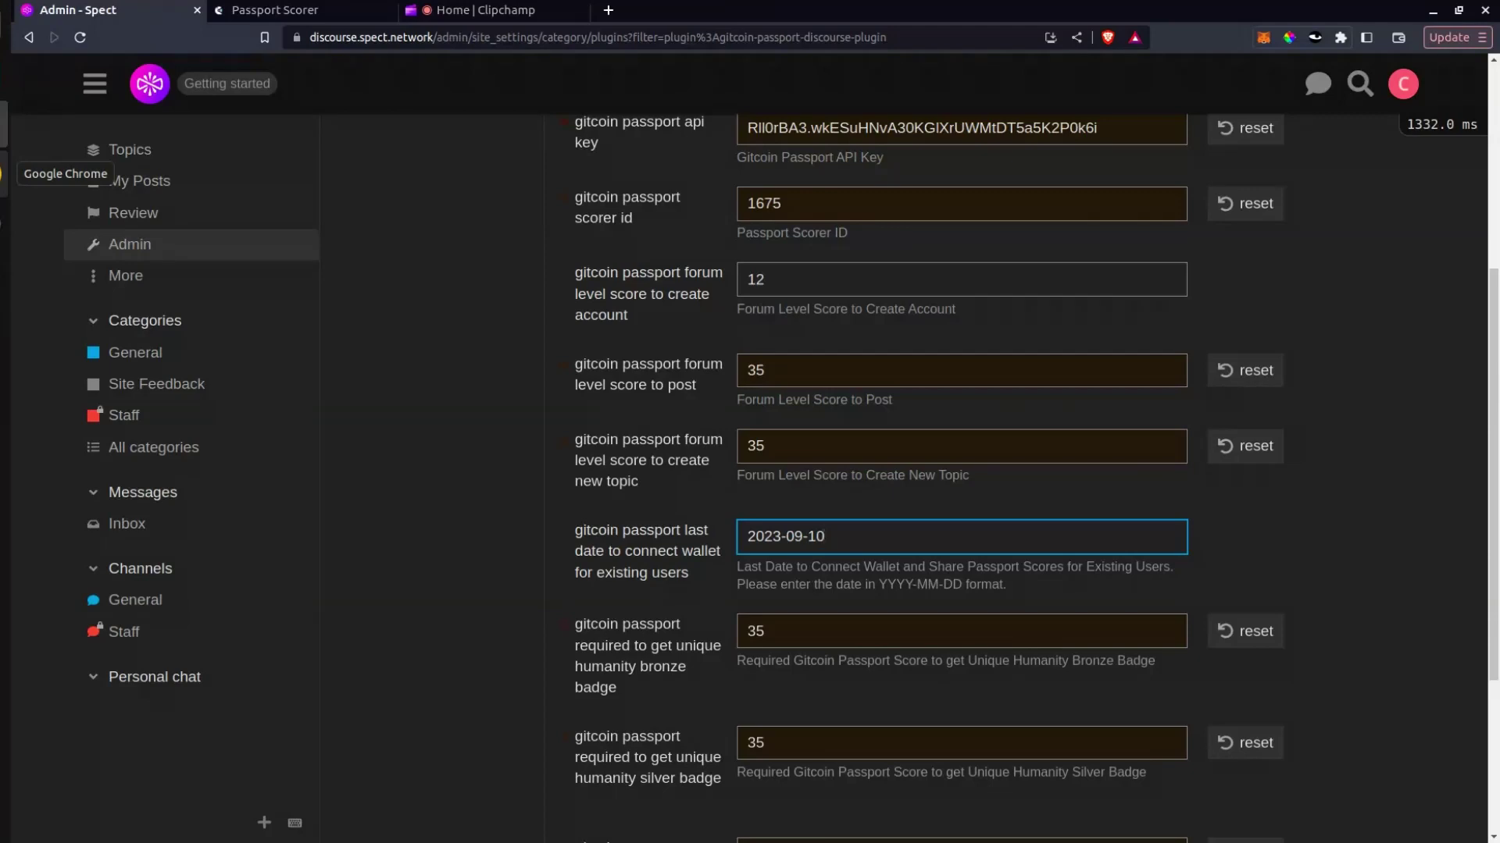
click(4, 174)
click(1403, 113)
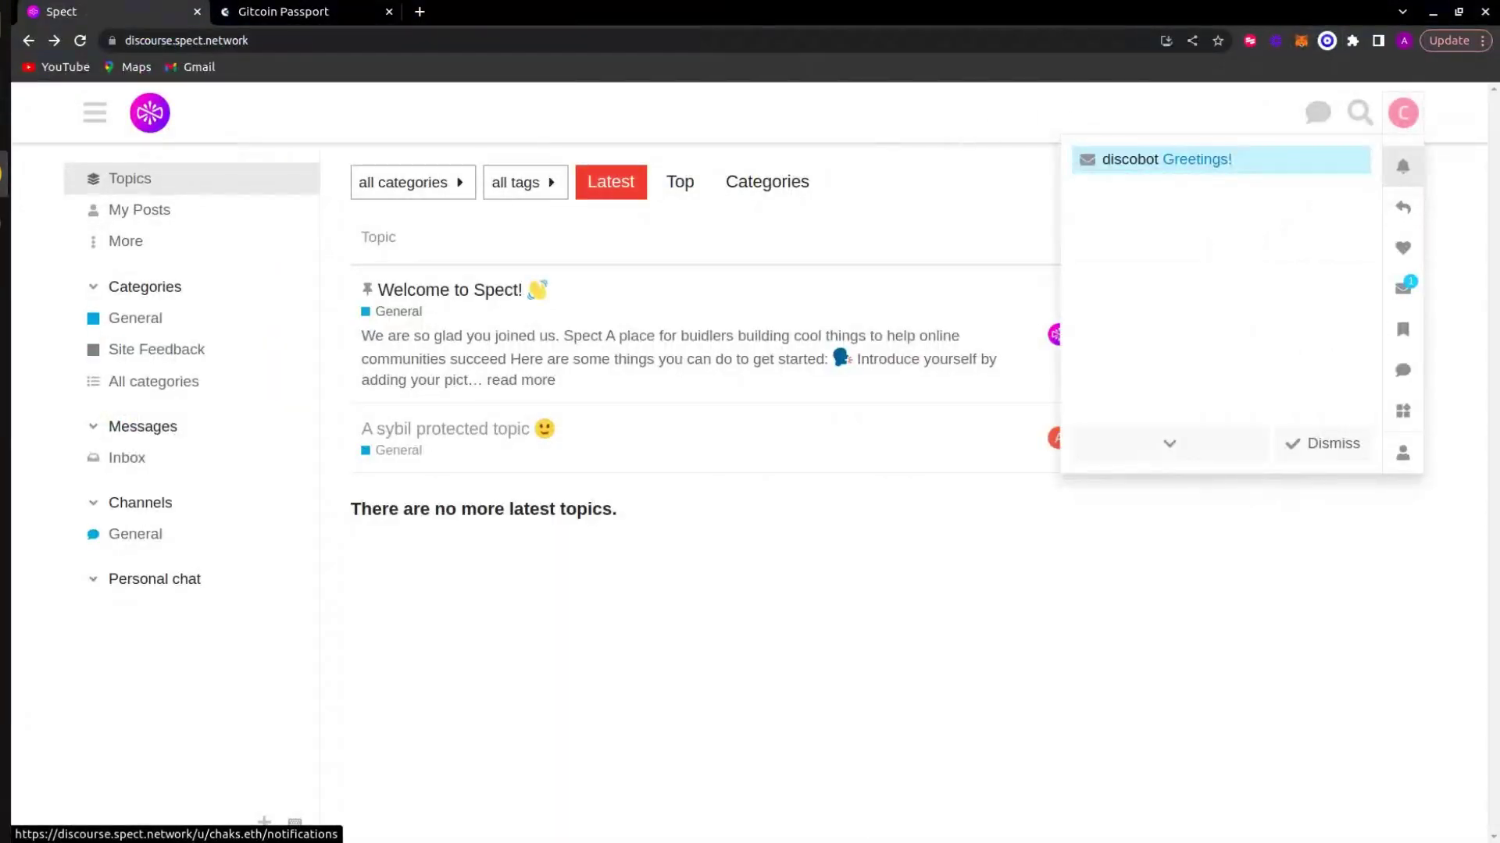
- Log out of the new account and log in as the existing user with username and password
click(1404, 453)
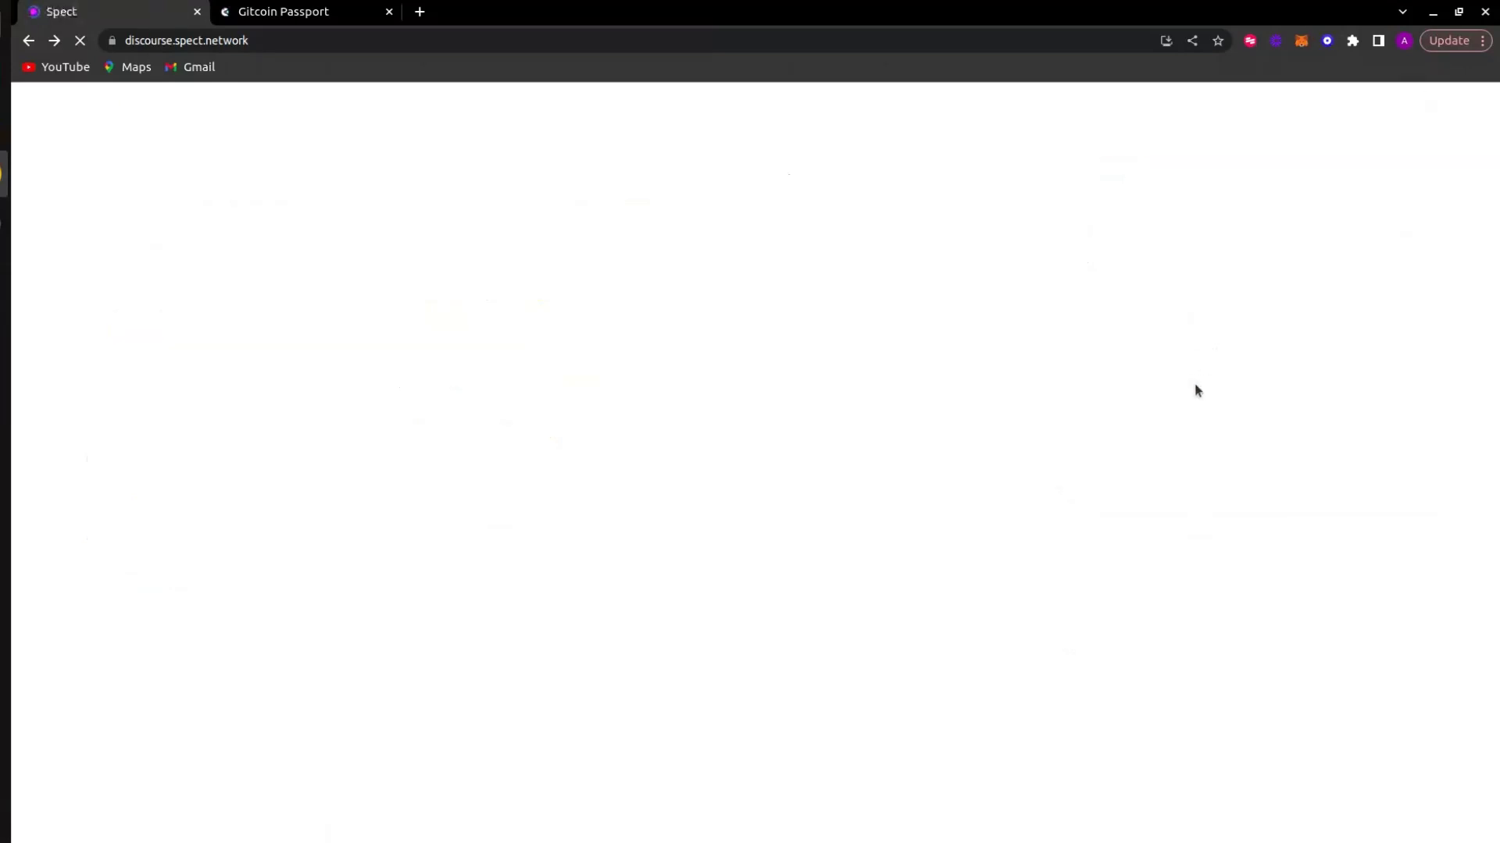
click(1344, 115)
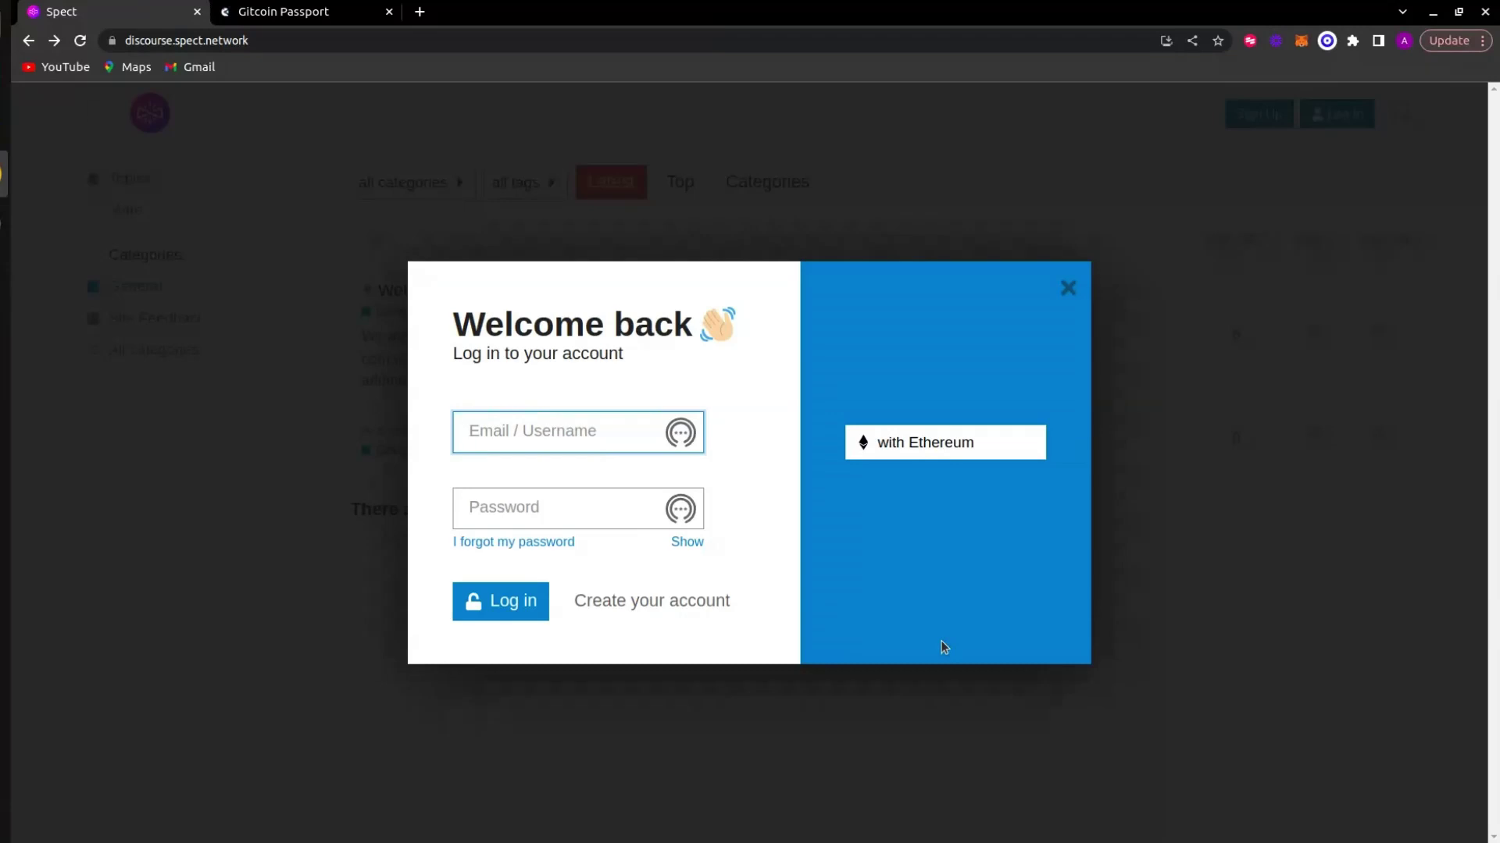
text(chakra)
key(Tab)
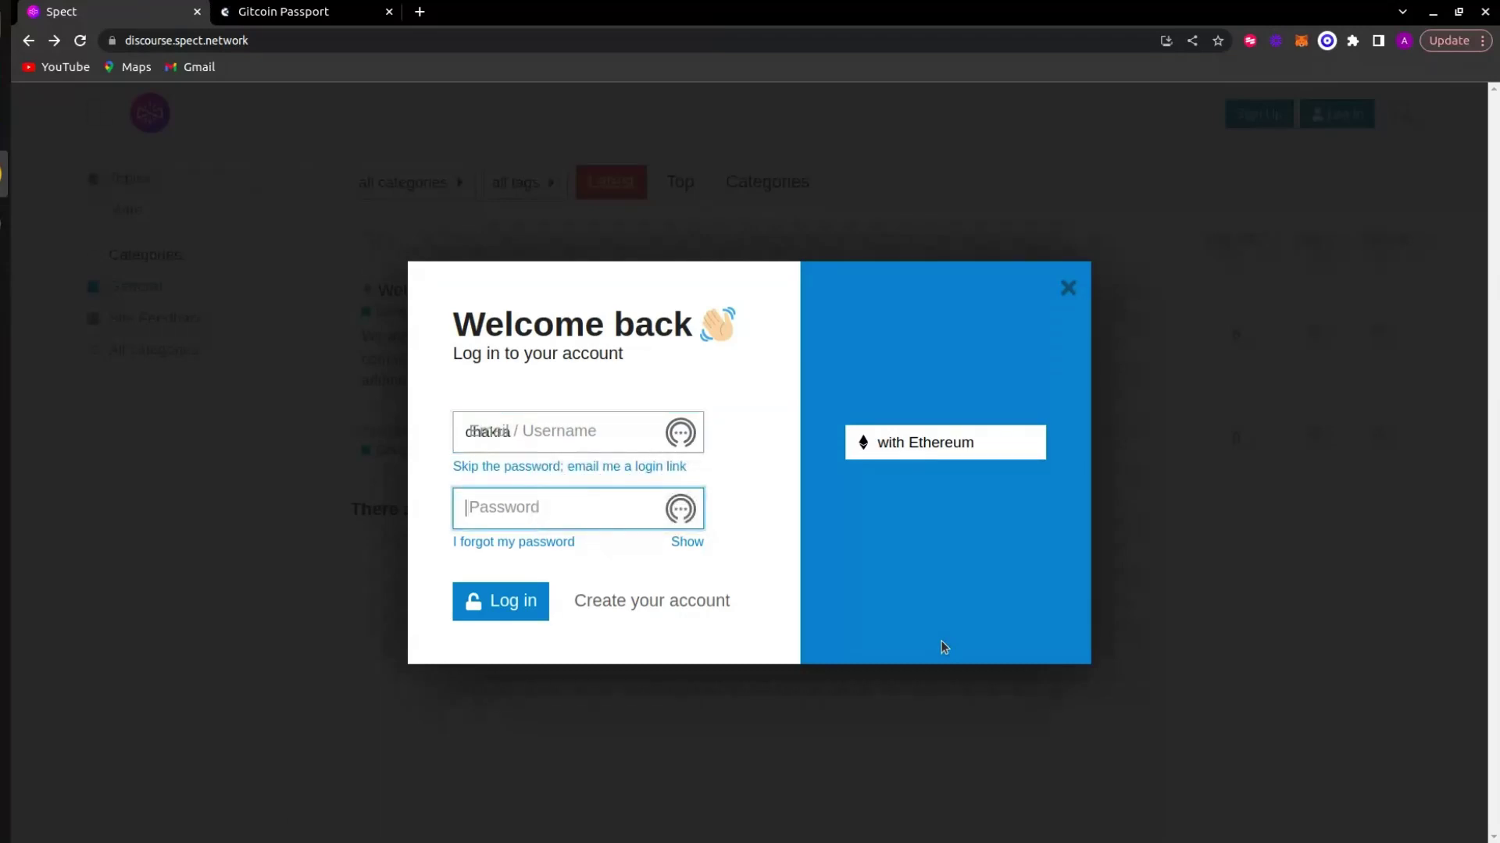
text(••••••••••)
key(Return)
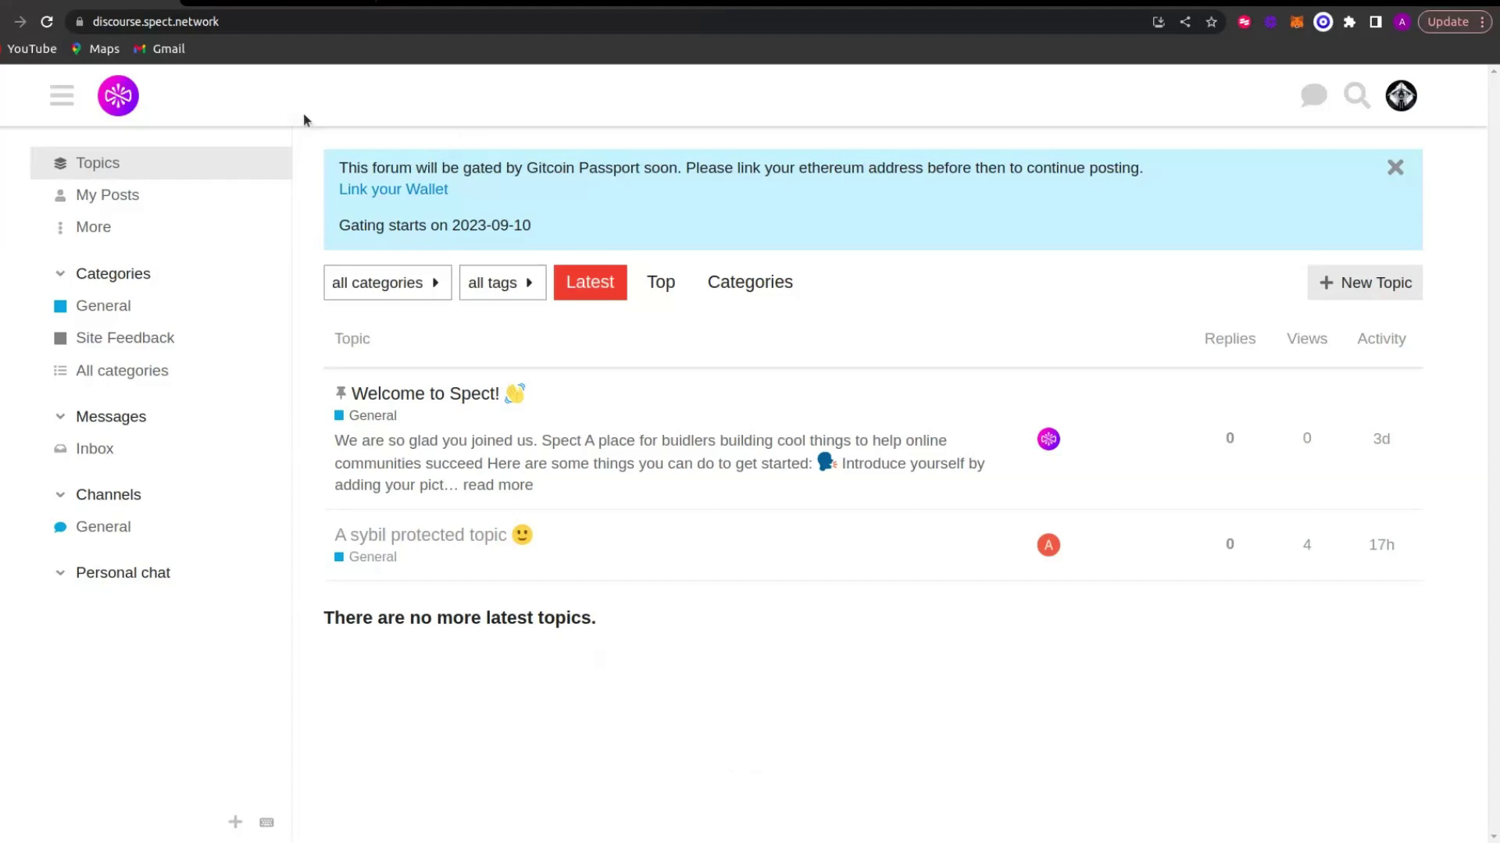
- Open 'A sybil protected topic', confirm a reply can still be started, then collapse the composer
drag(341, 167, 821, 240)
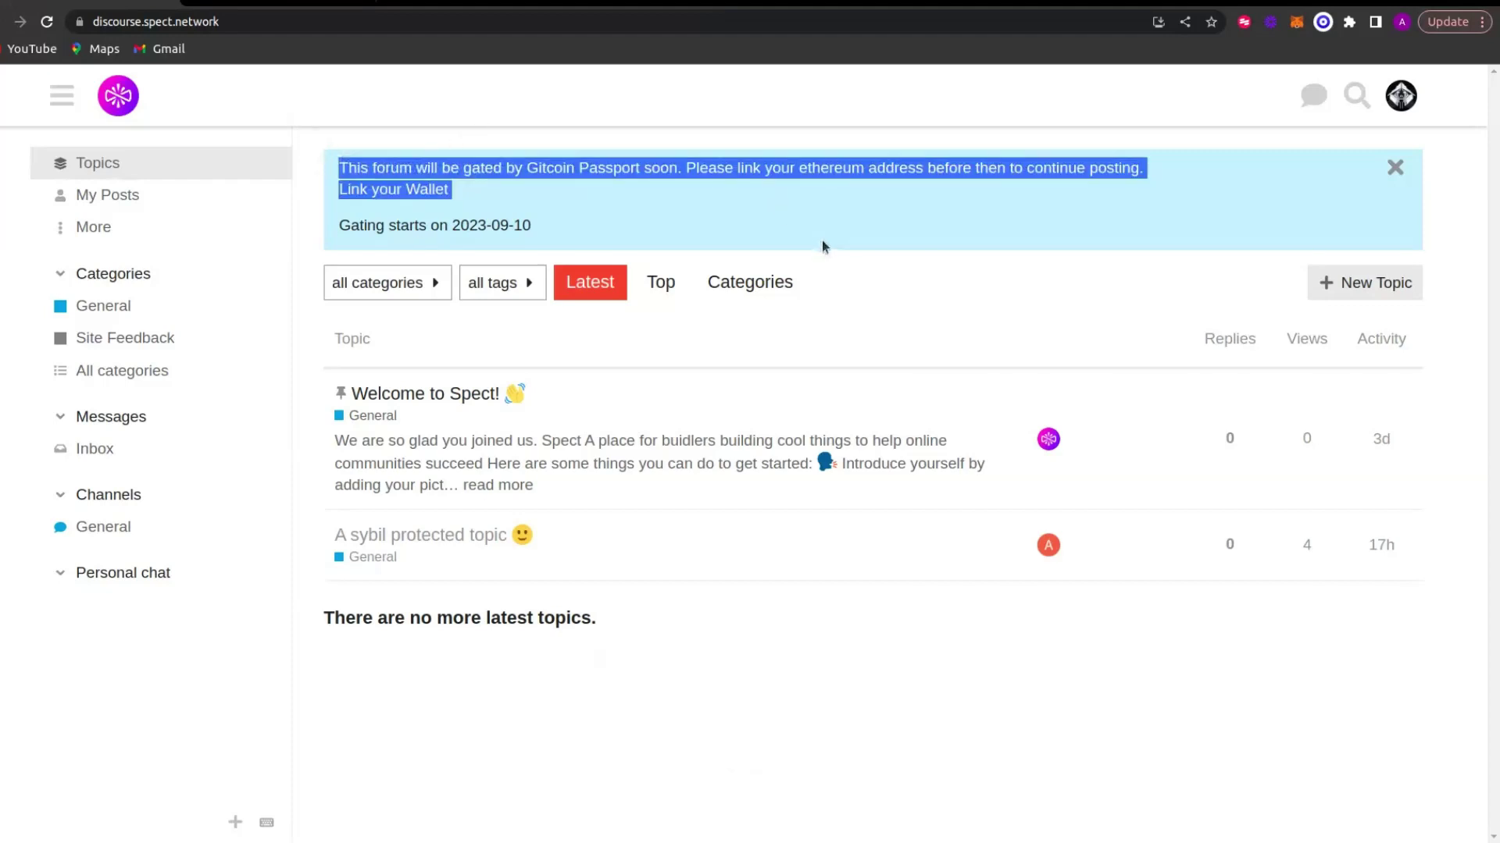
click(822, 247)
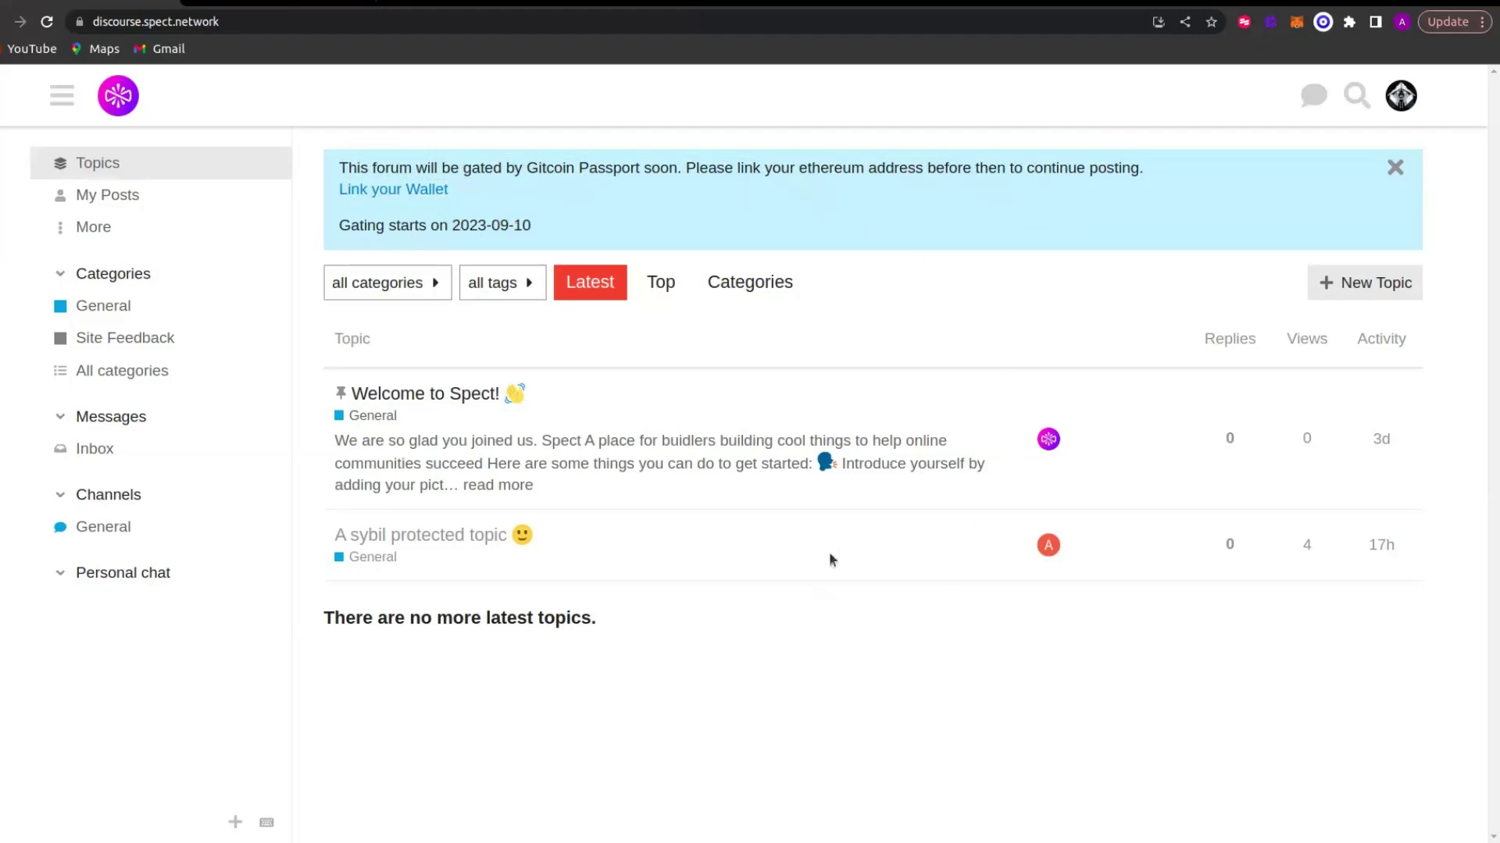
click(484, 534)
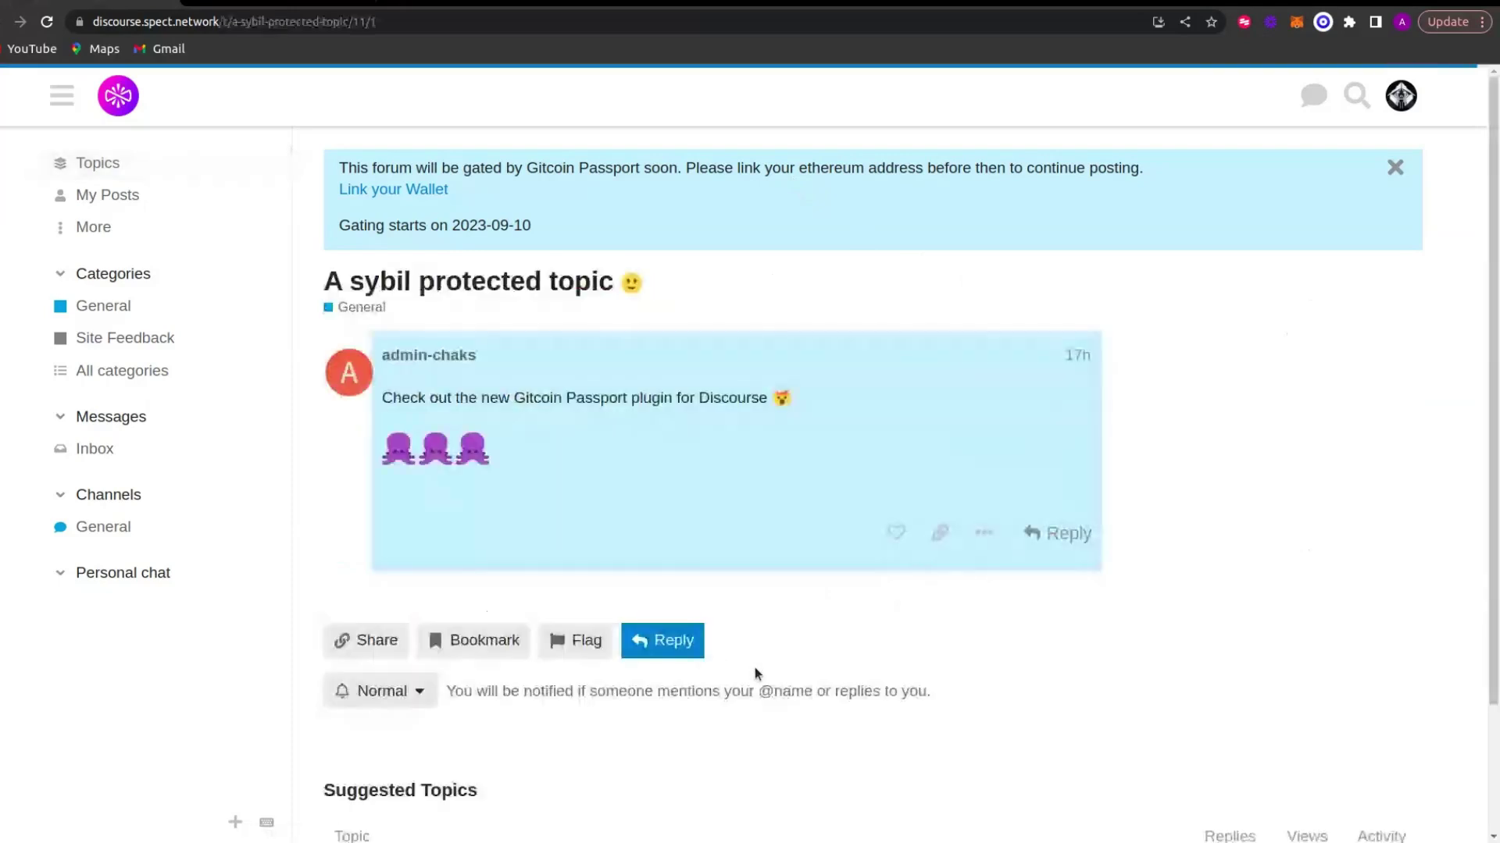
click(655, 500)
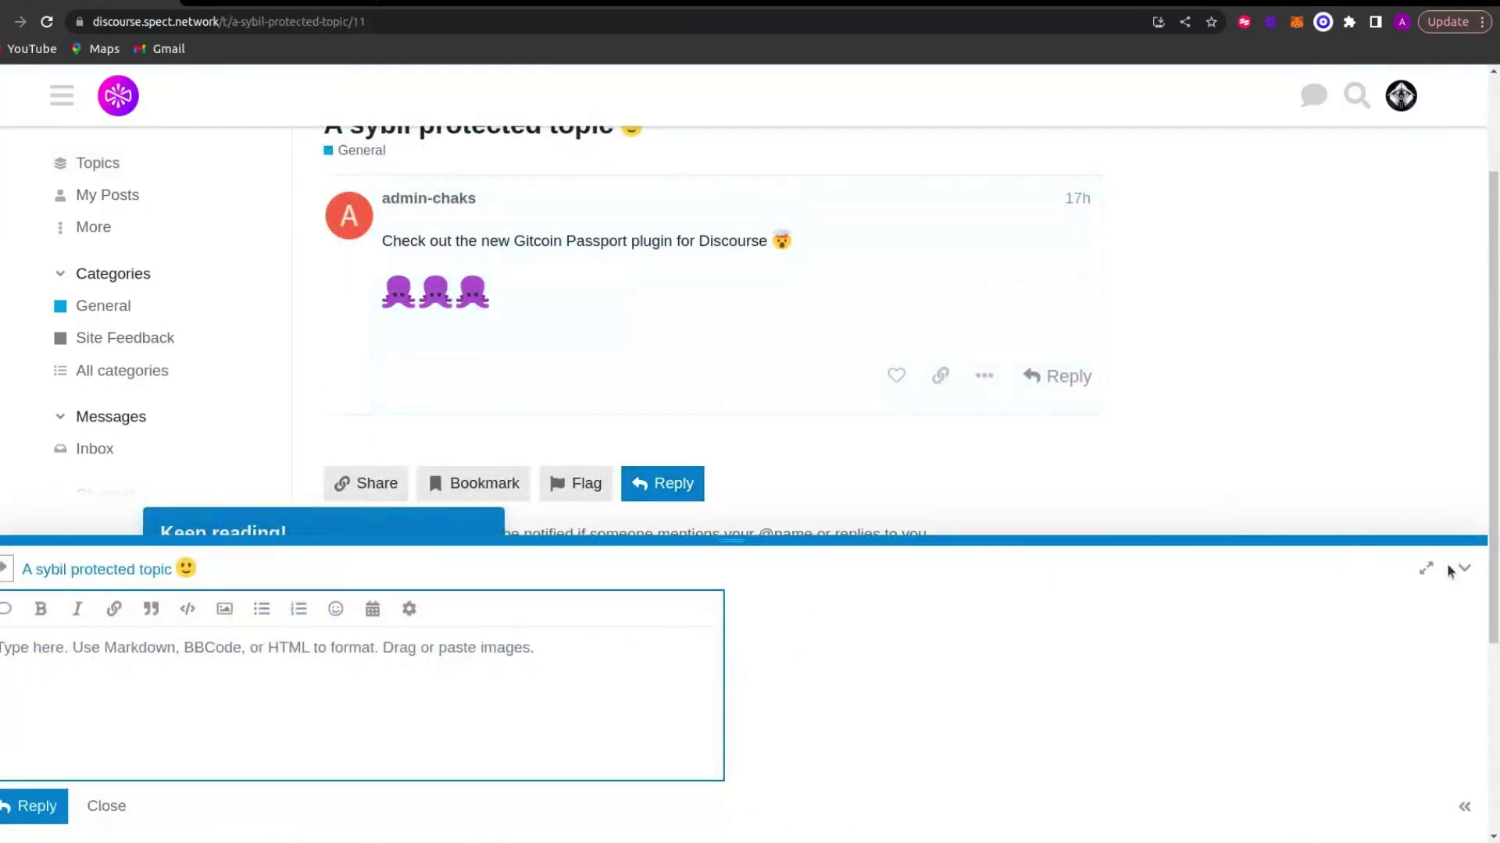
click(1459, 568)
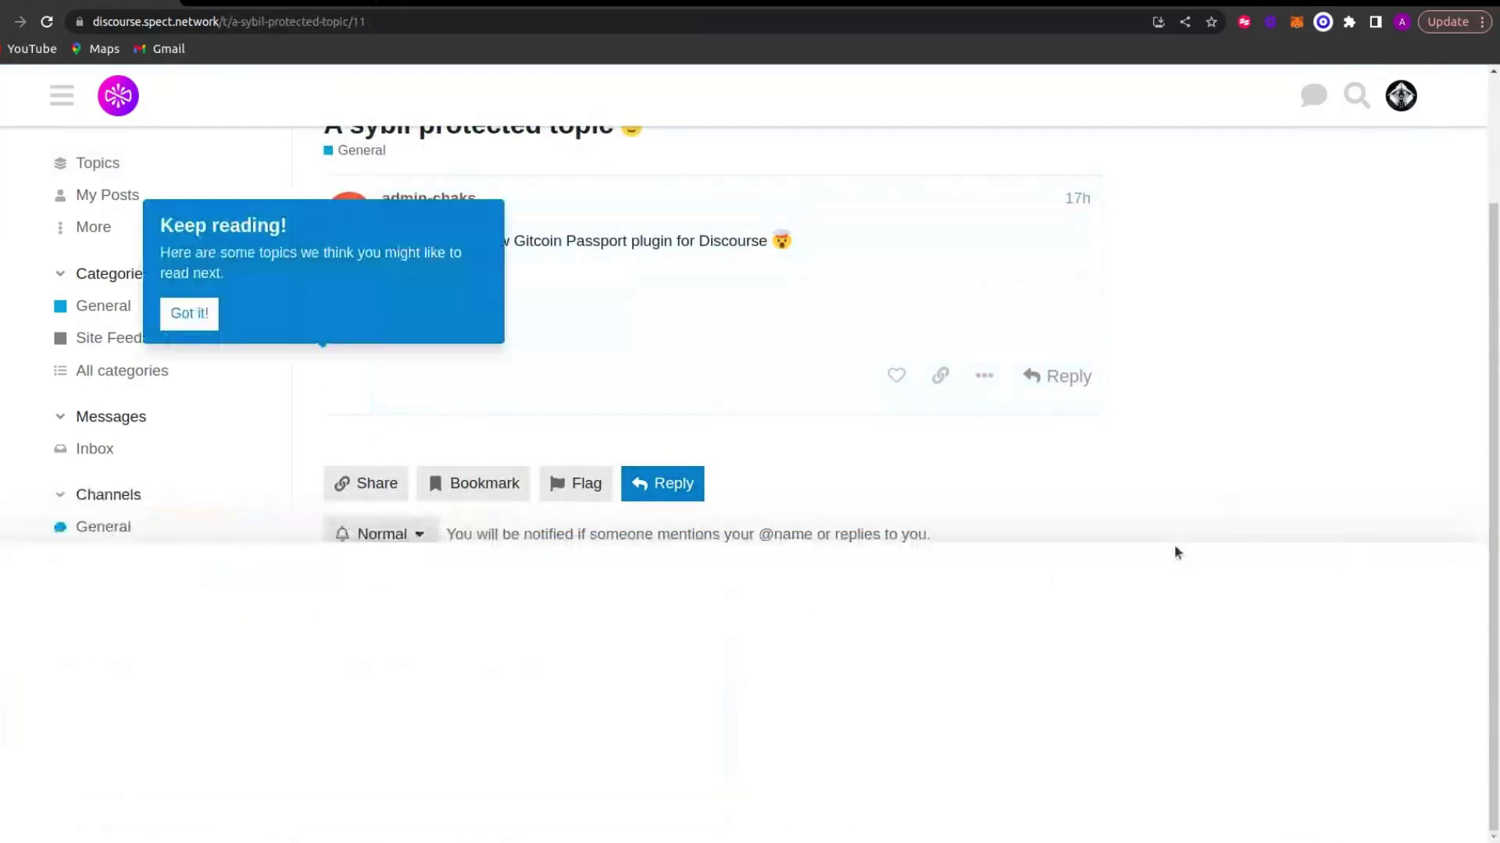
click(208, 314)
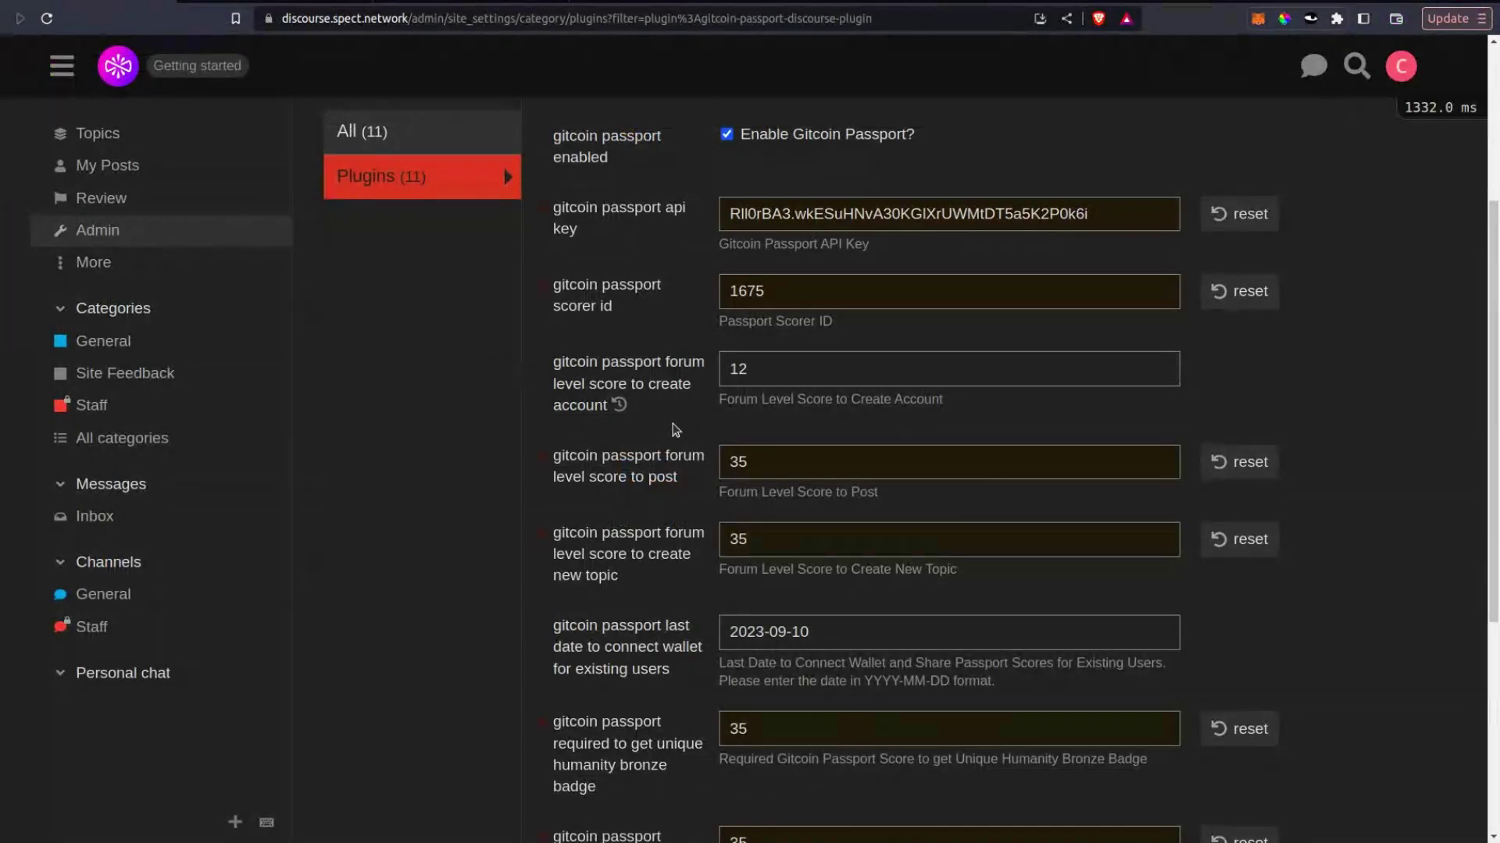
scroll(675, 430, down, 3)
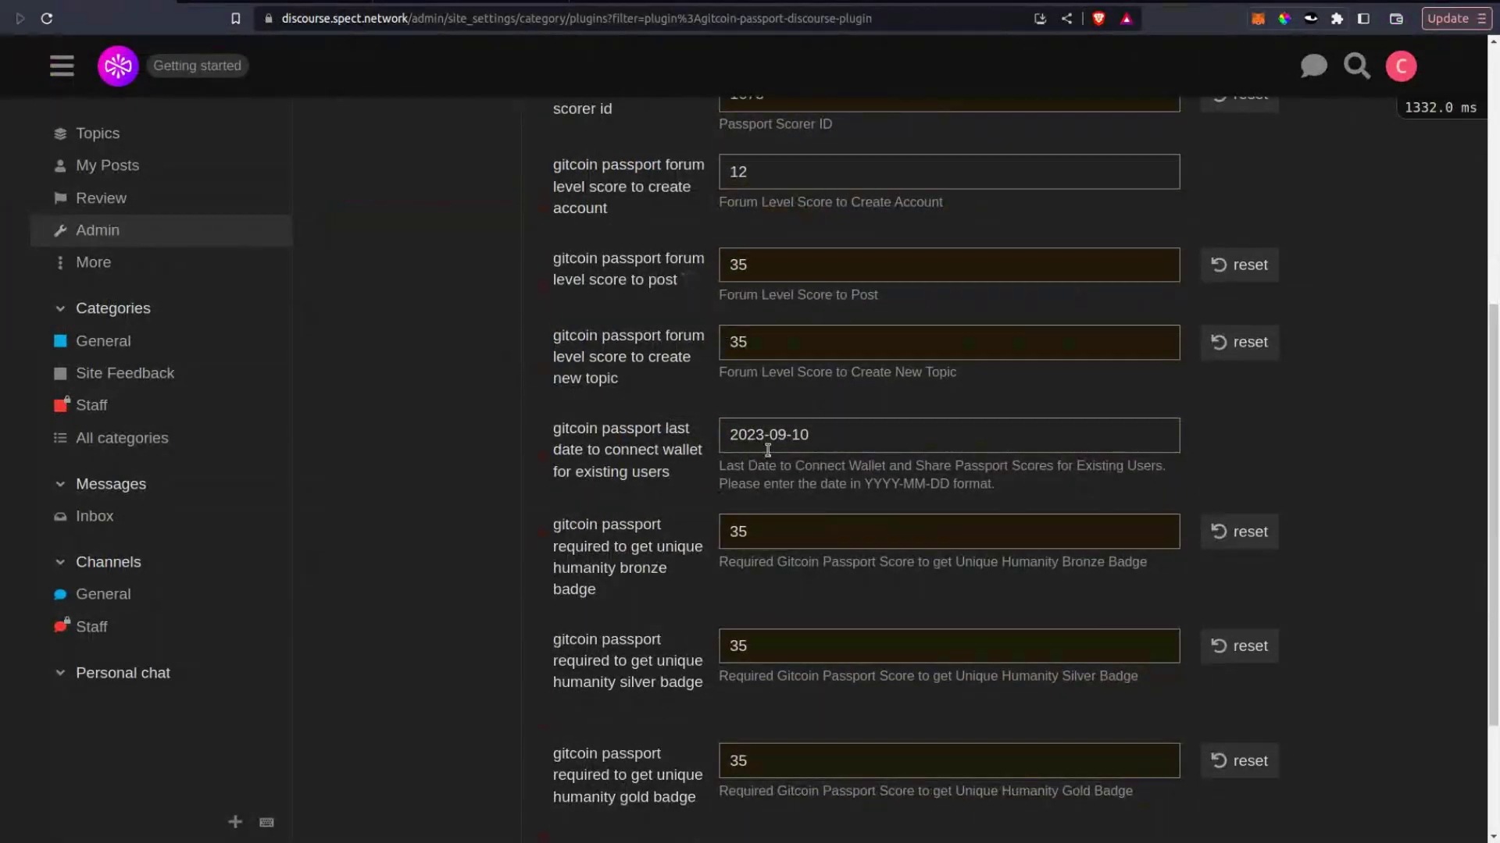
- Change the wallet-connect deadline month to 04, saving 2023-04-10, and reload the topic page
double_click(773, 435)
text(04)
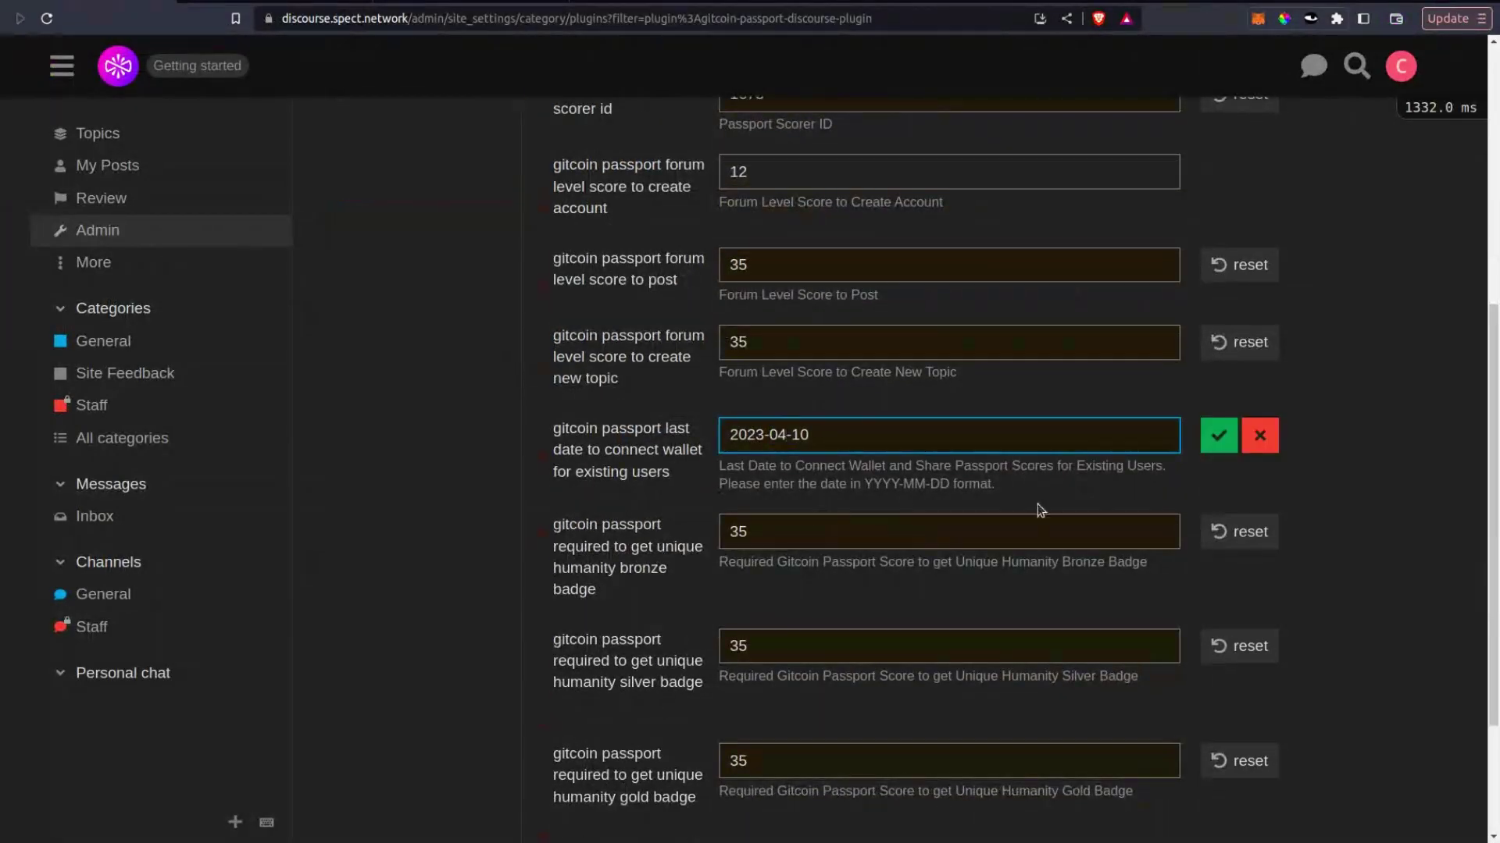
click(1214, 449)
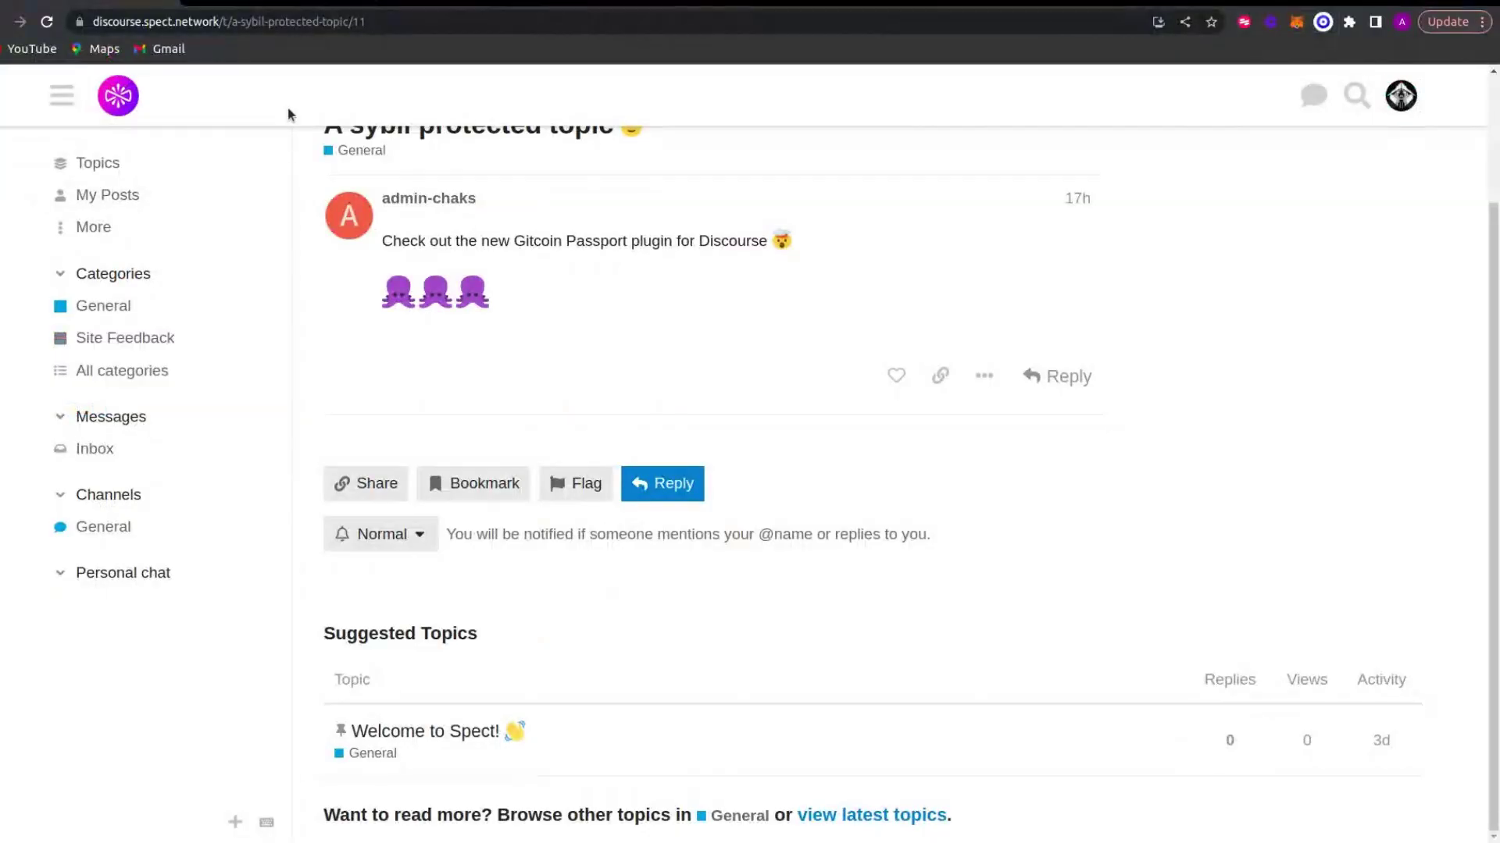
click(48, 23)
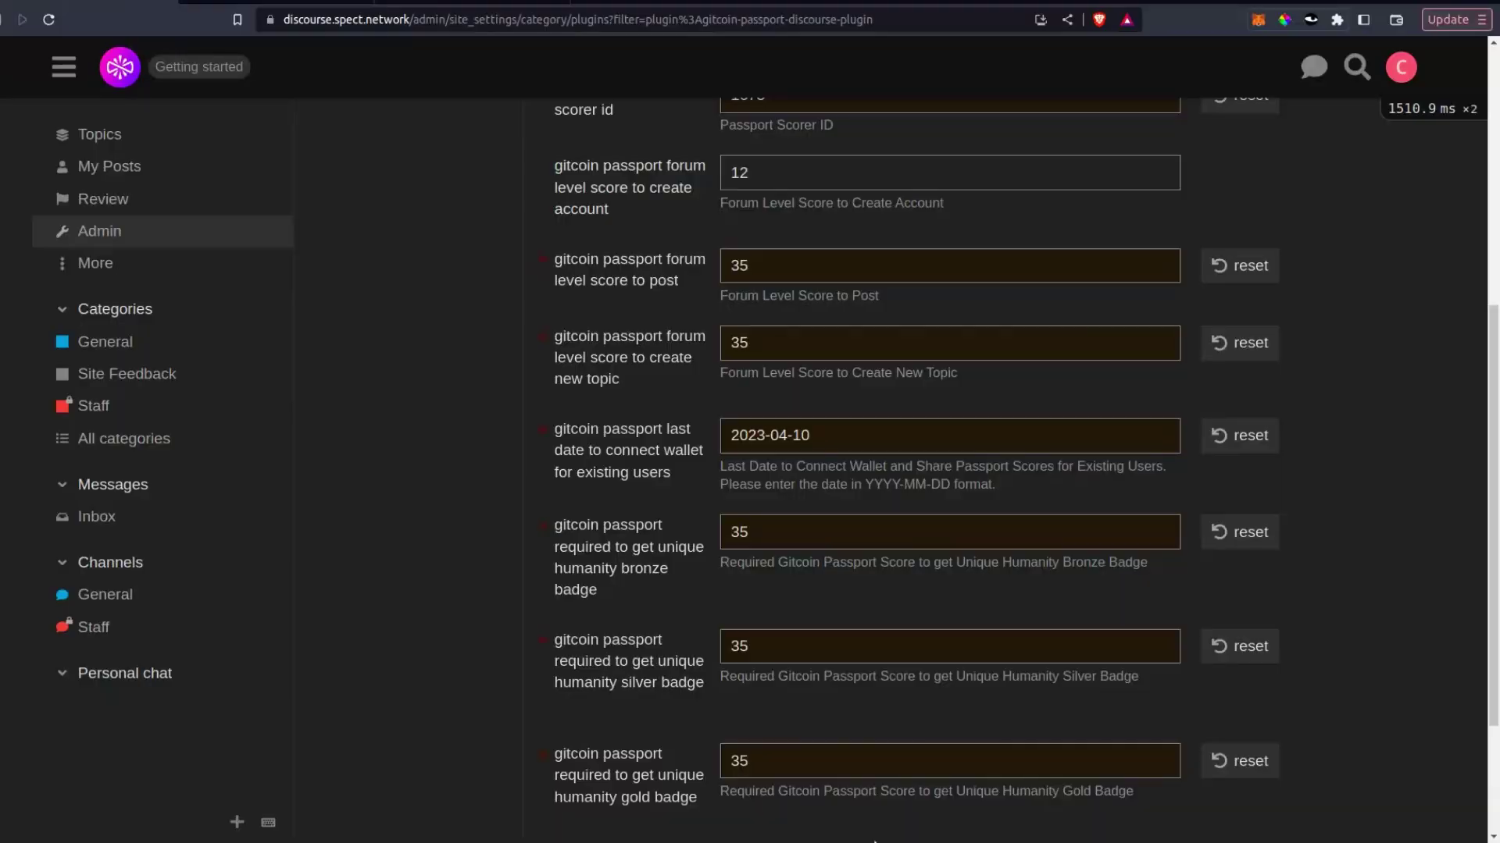
- Set the Gitcoin Passport forum-level score to post to 14
scroll(556, 401, up, 5)
scroll(567, 438, down, 4)
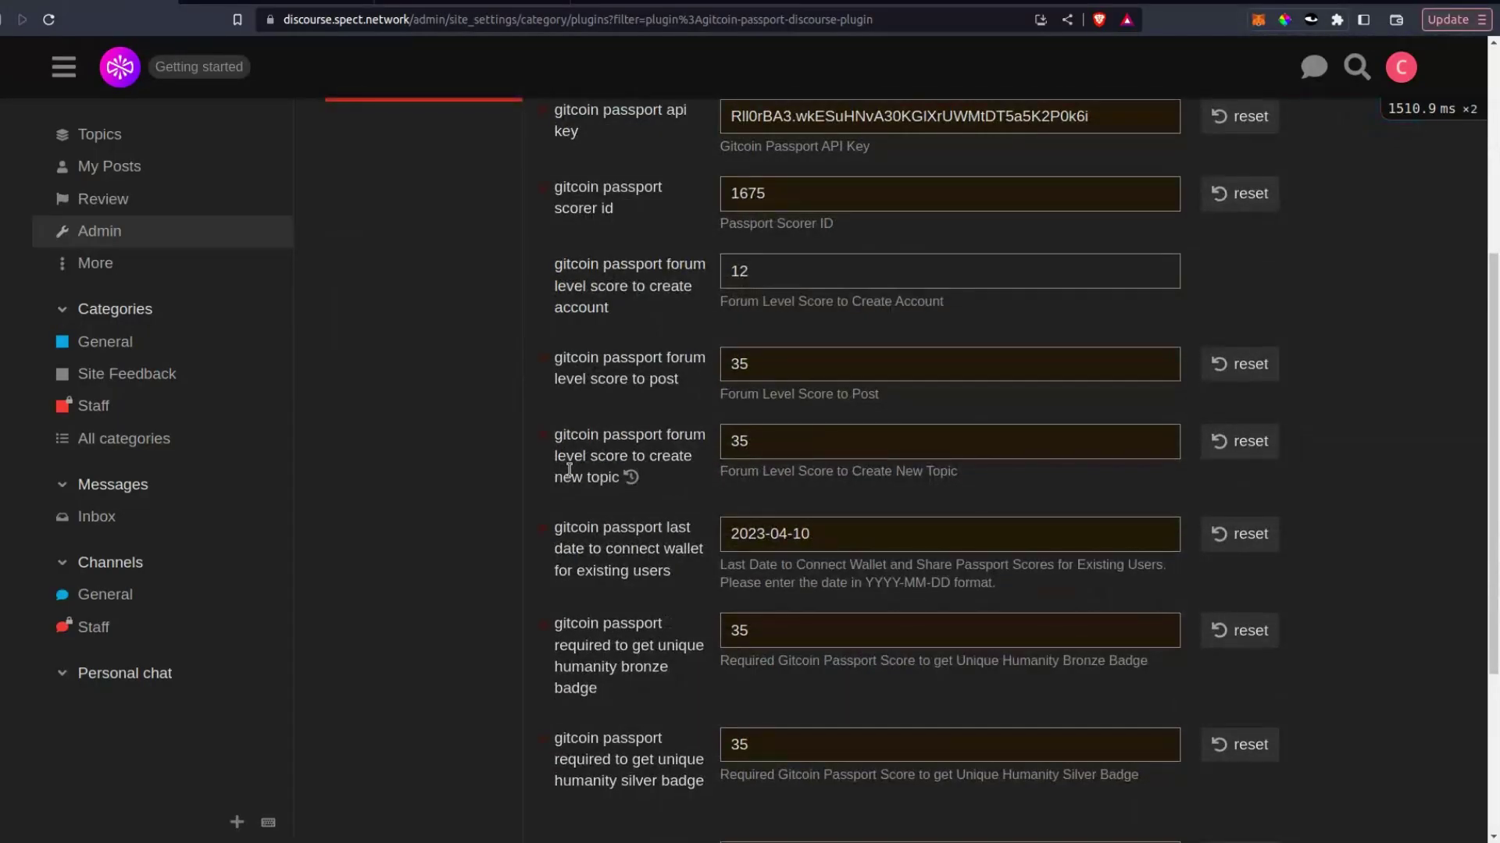
scroll(485, 446, up, 2)
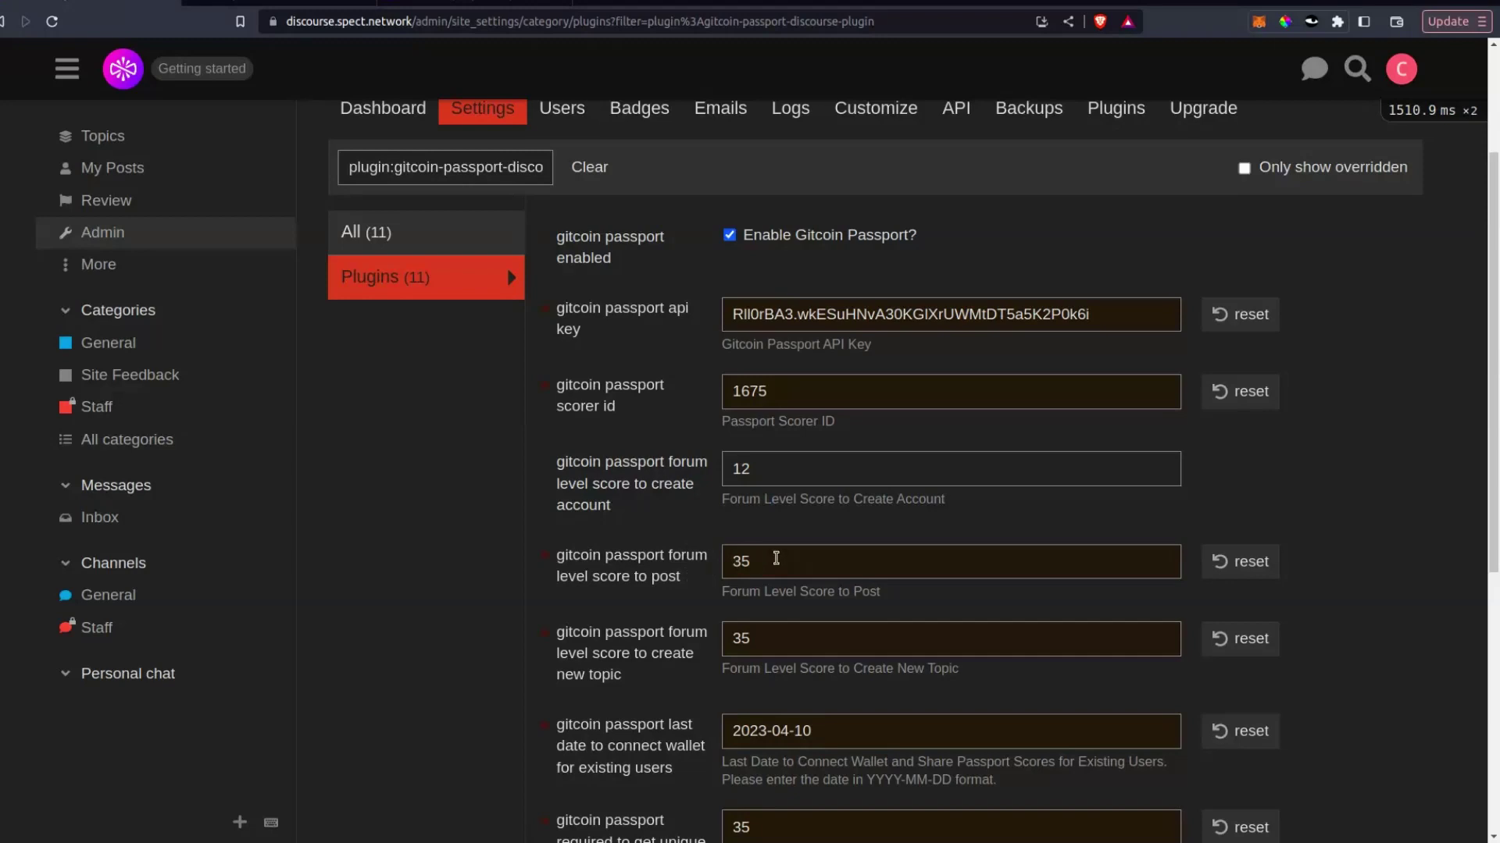
double_click(742, 562)
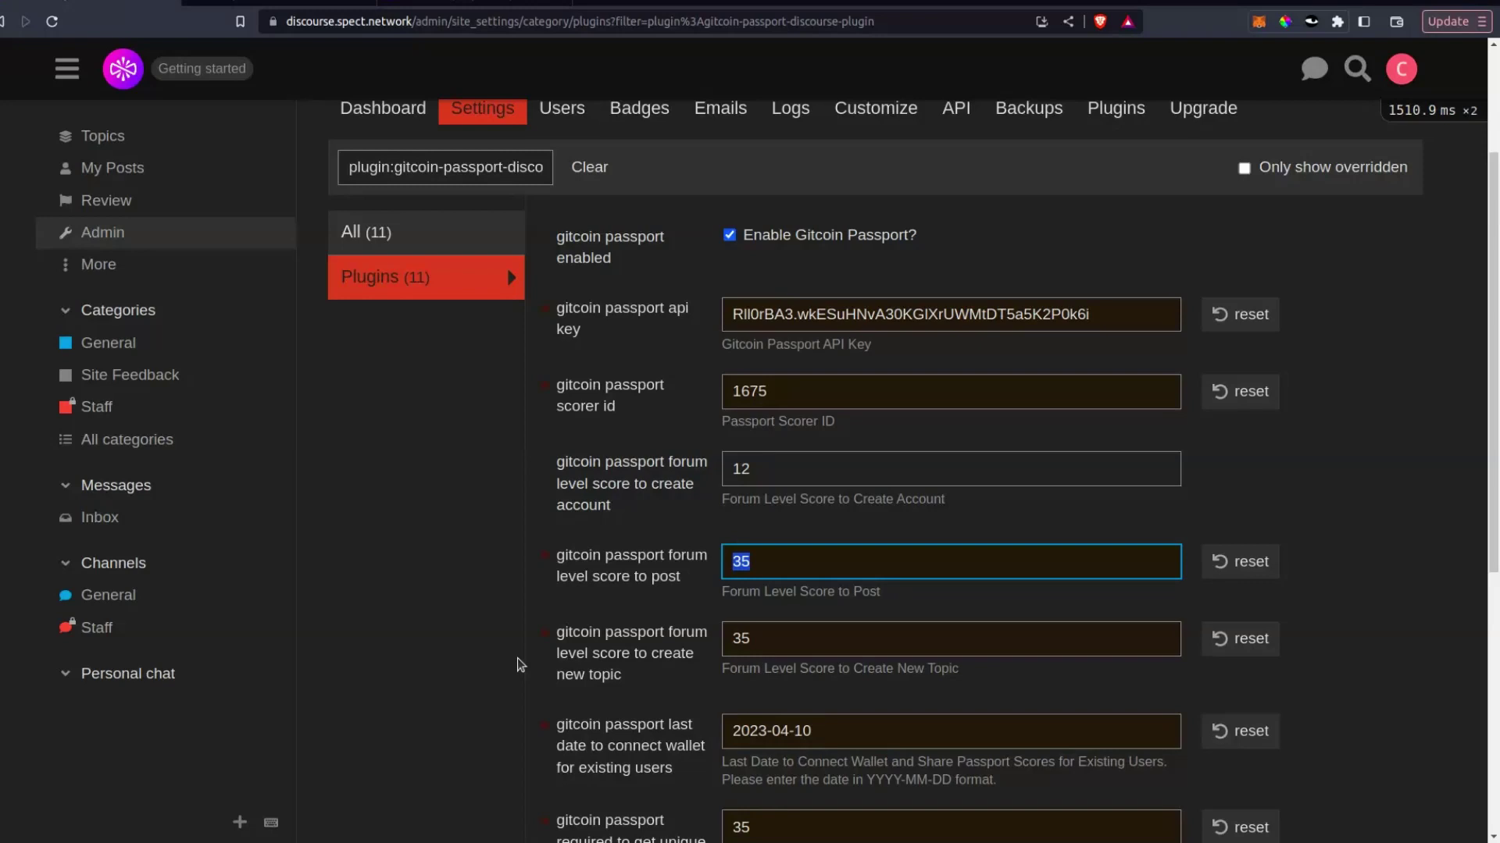
text(14)
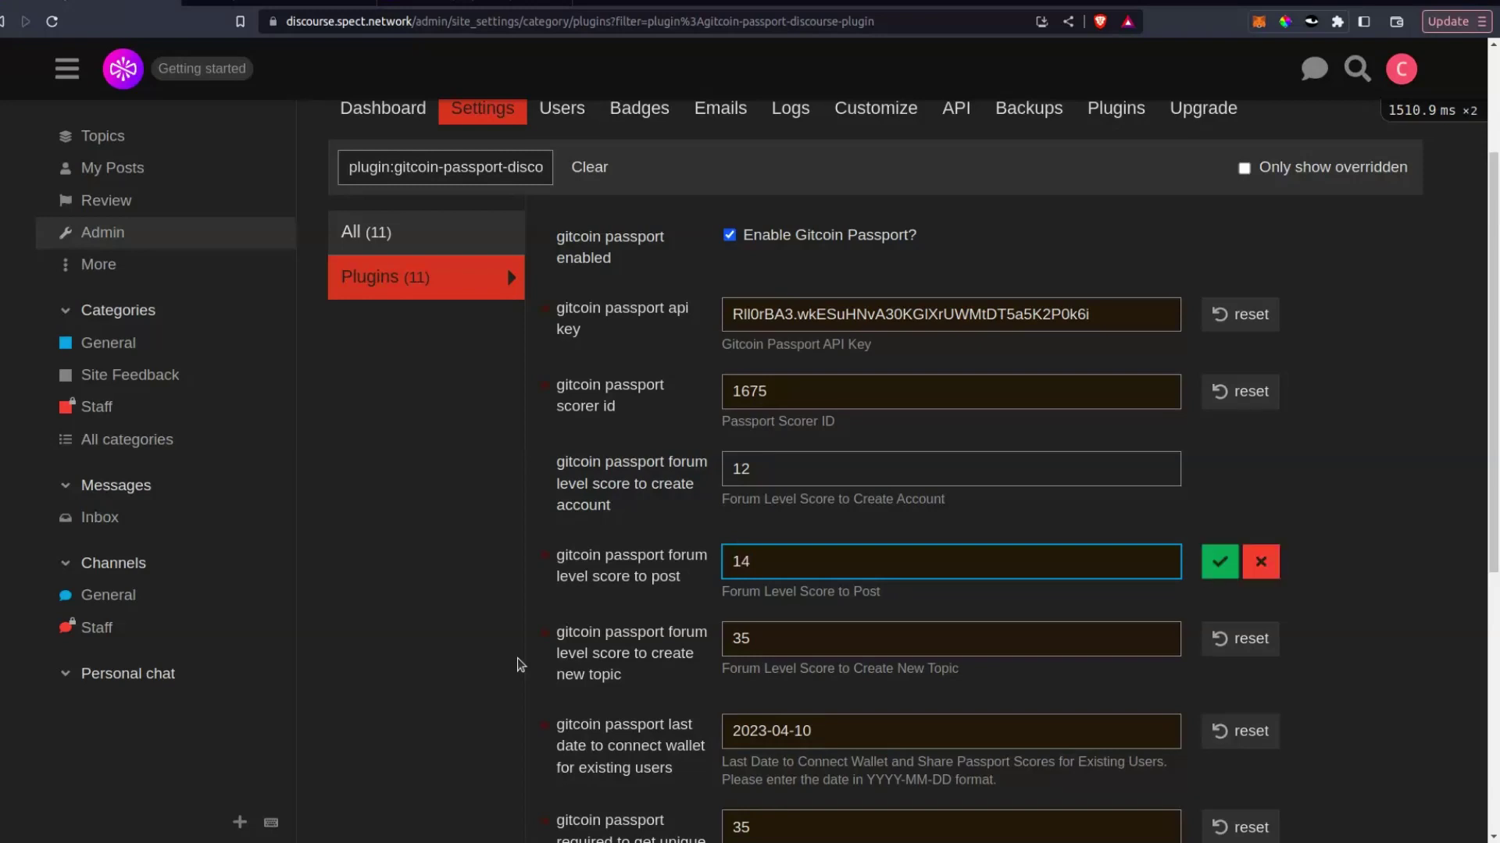
click(1234, 556)
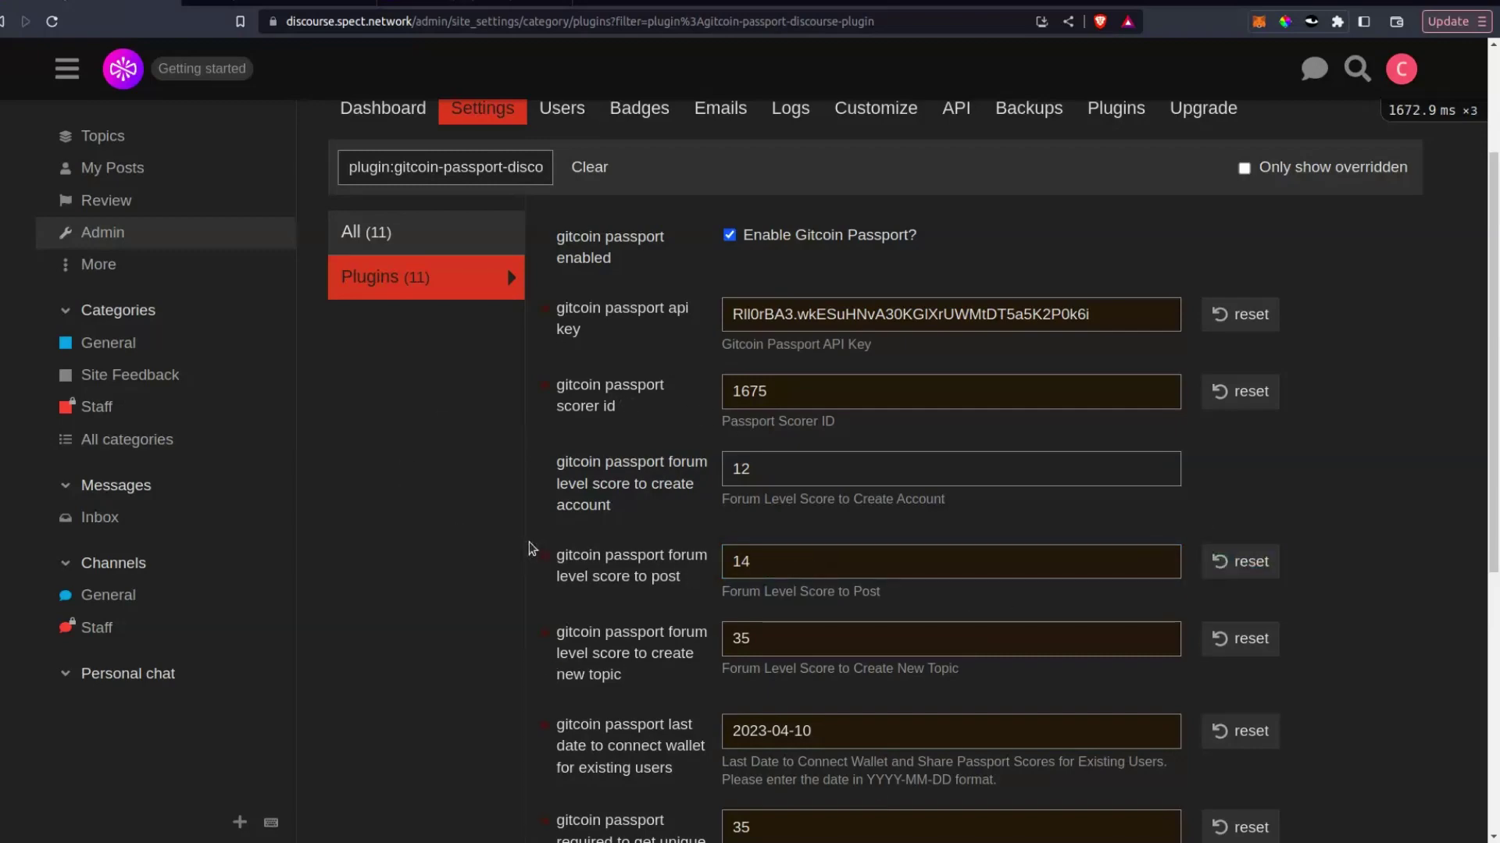
- Open the General category's topic list from the sidebar
scroll(532, 549, up, 2)
scroll(561, 609, down, 1)
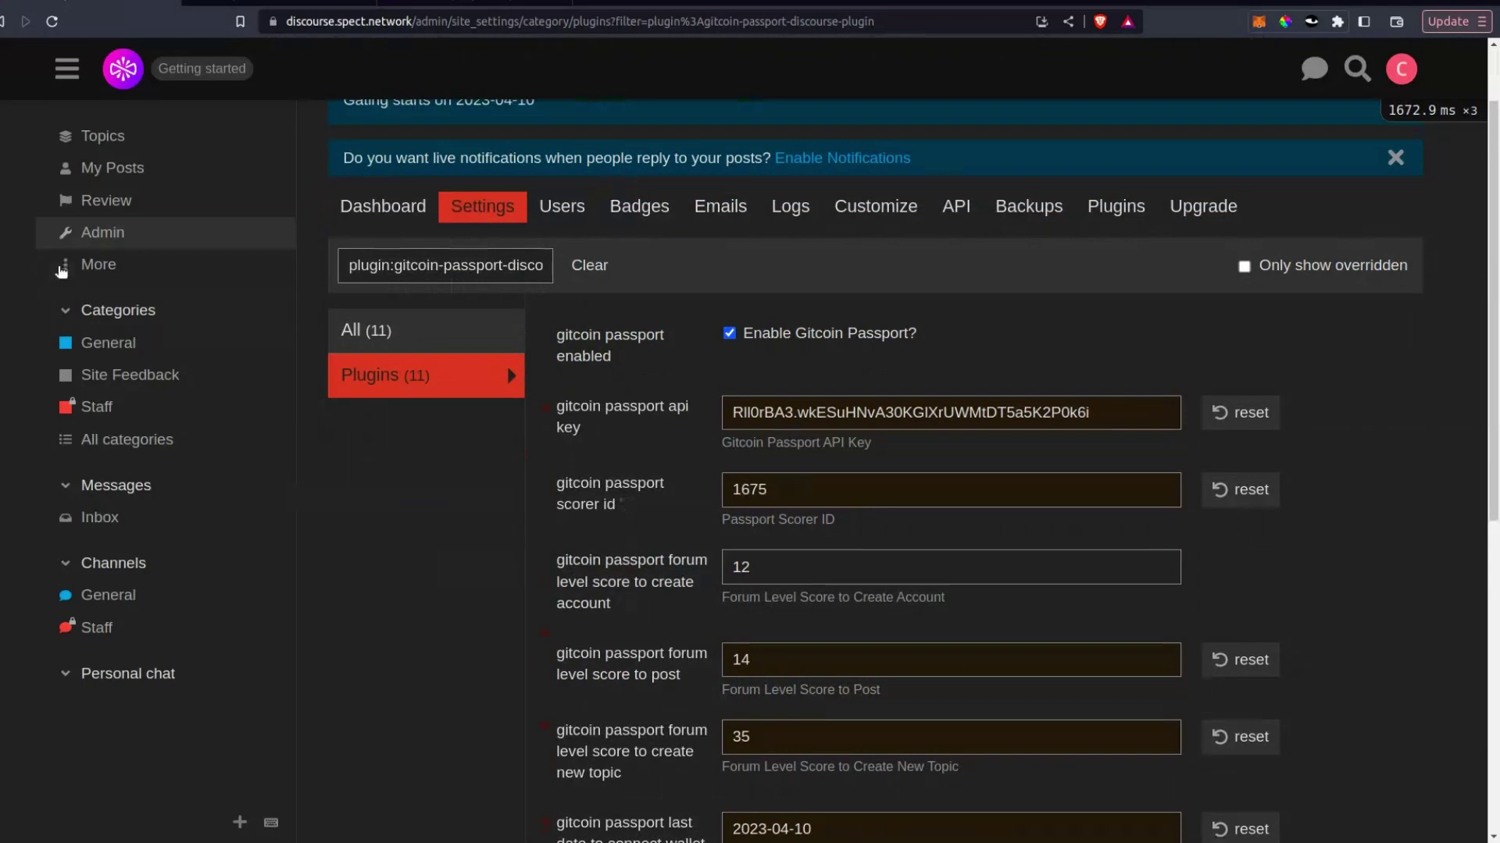
click(109, 343)
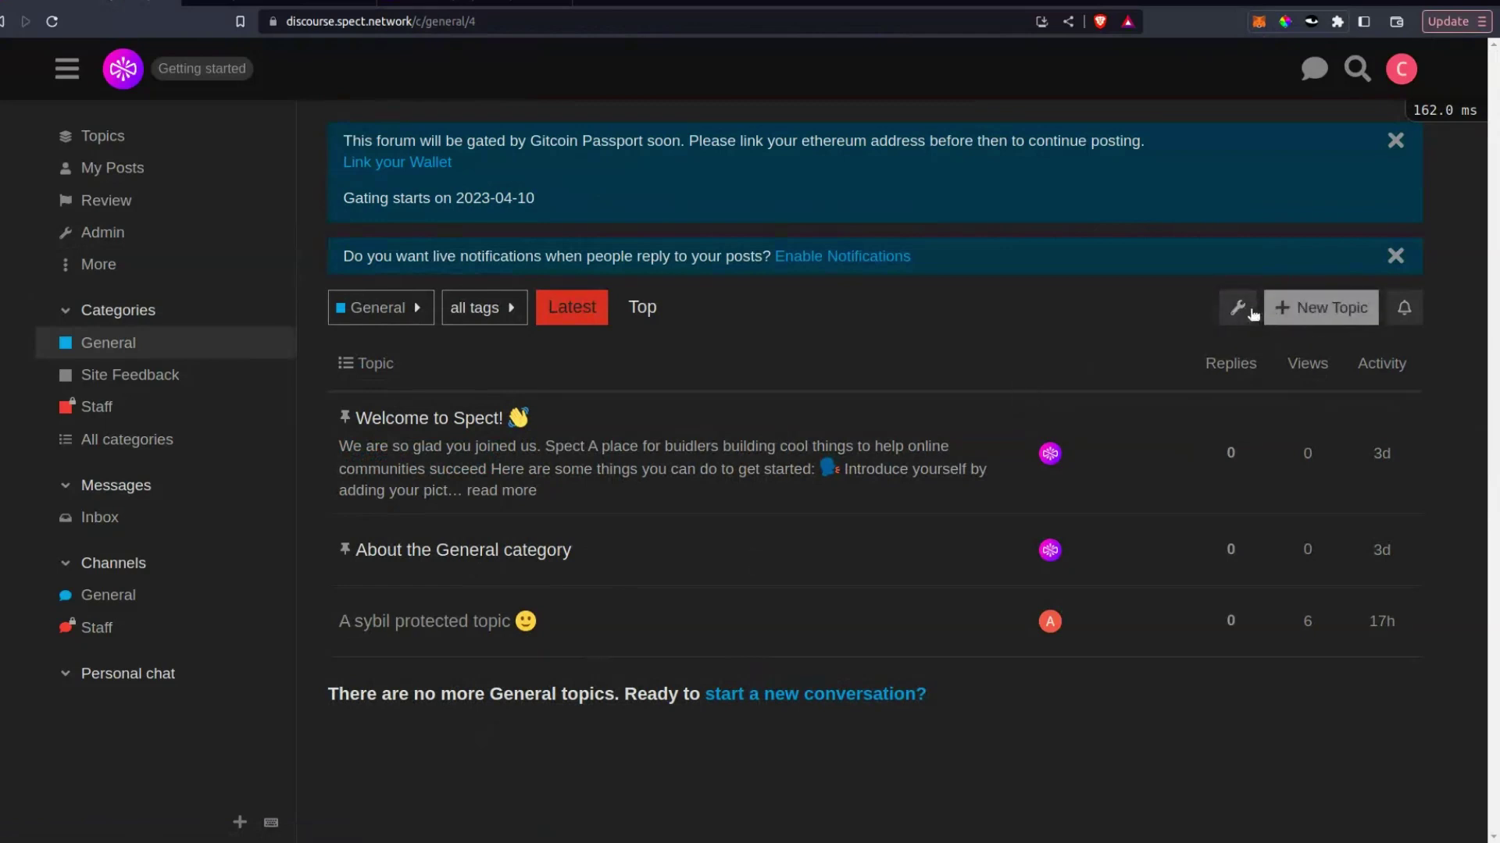
- In General's Security settings, save the Sybil Protection minimum score to post as 13
click(1281, 308)
click(1460, 467)
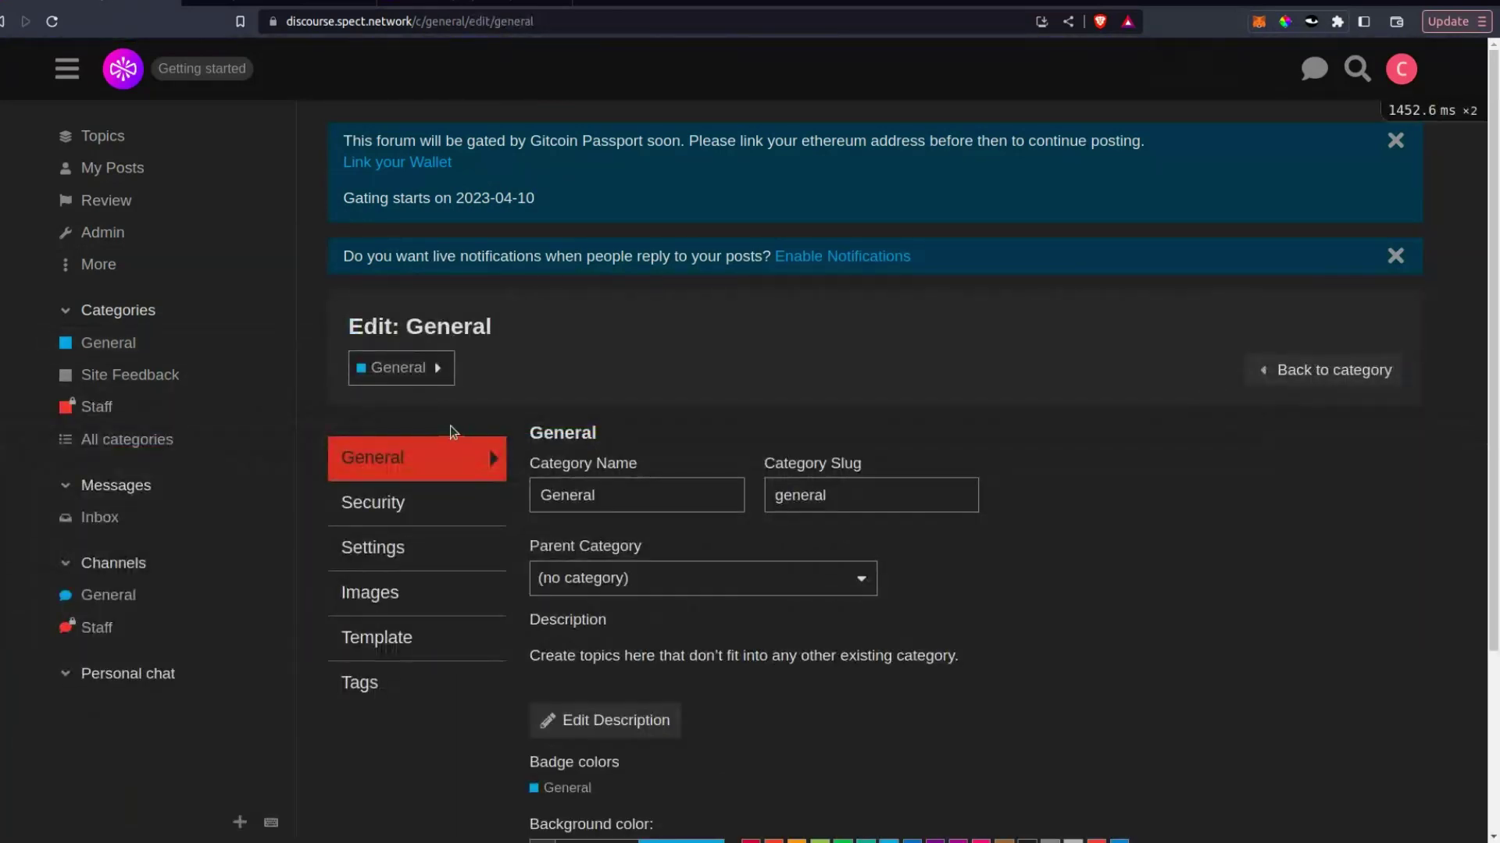
click(409, 505)
scroll(479, 767, down, 2)
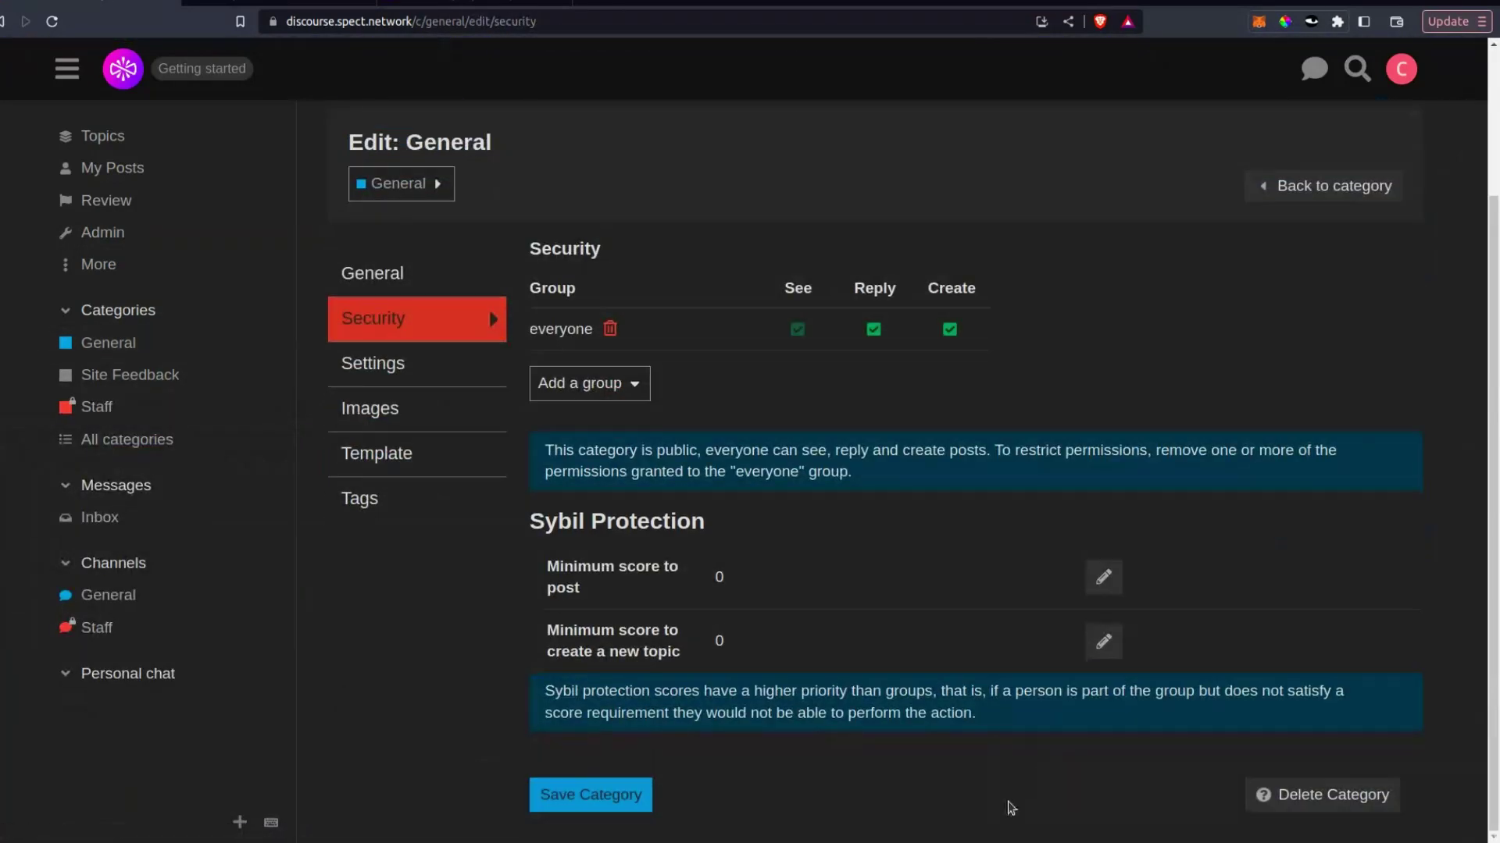
click(1103, 577)
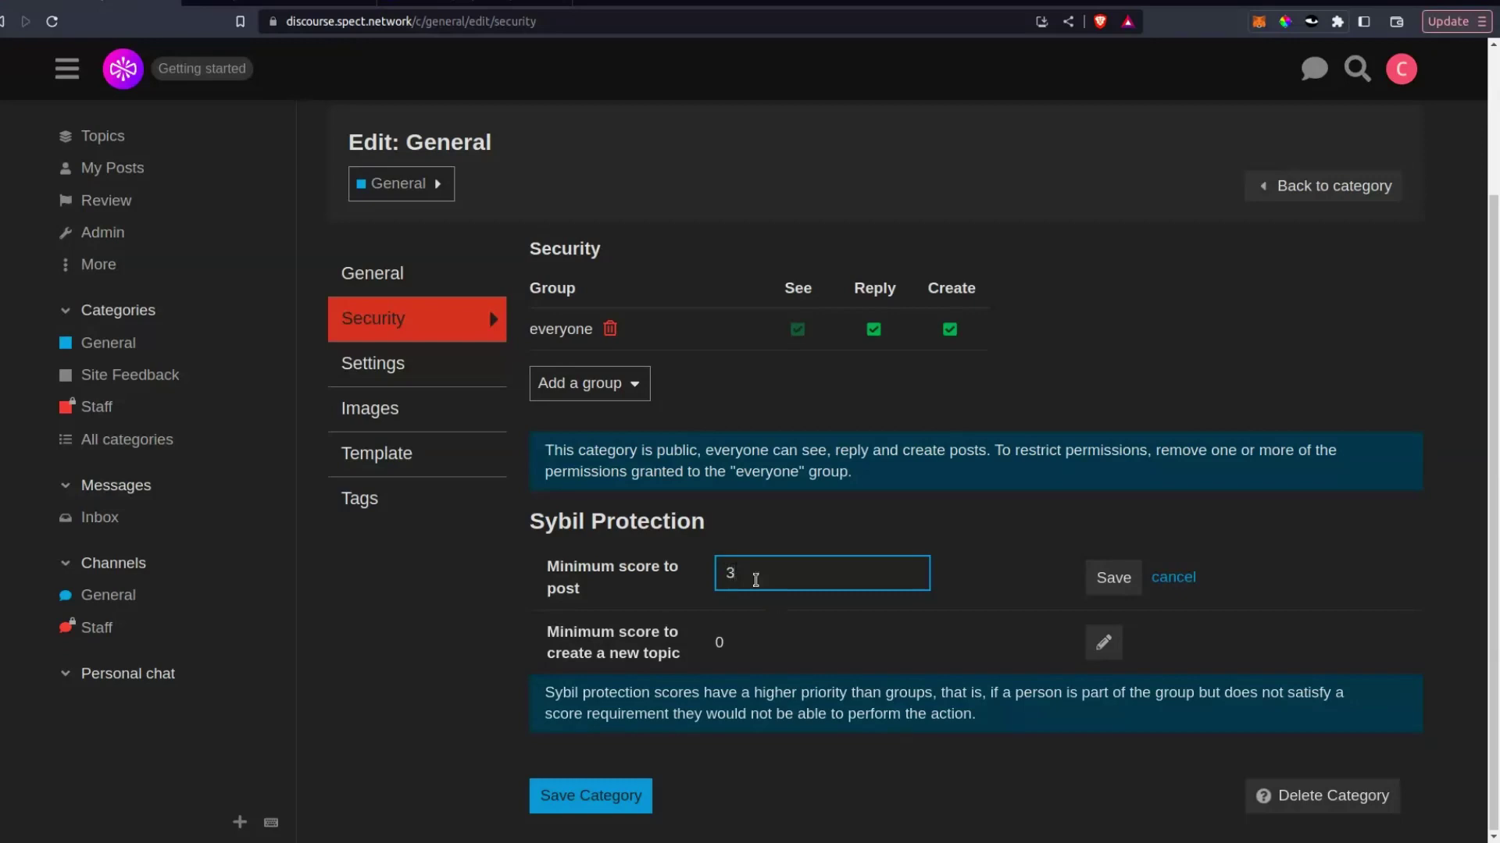
text(1)
click(1112, 577)
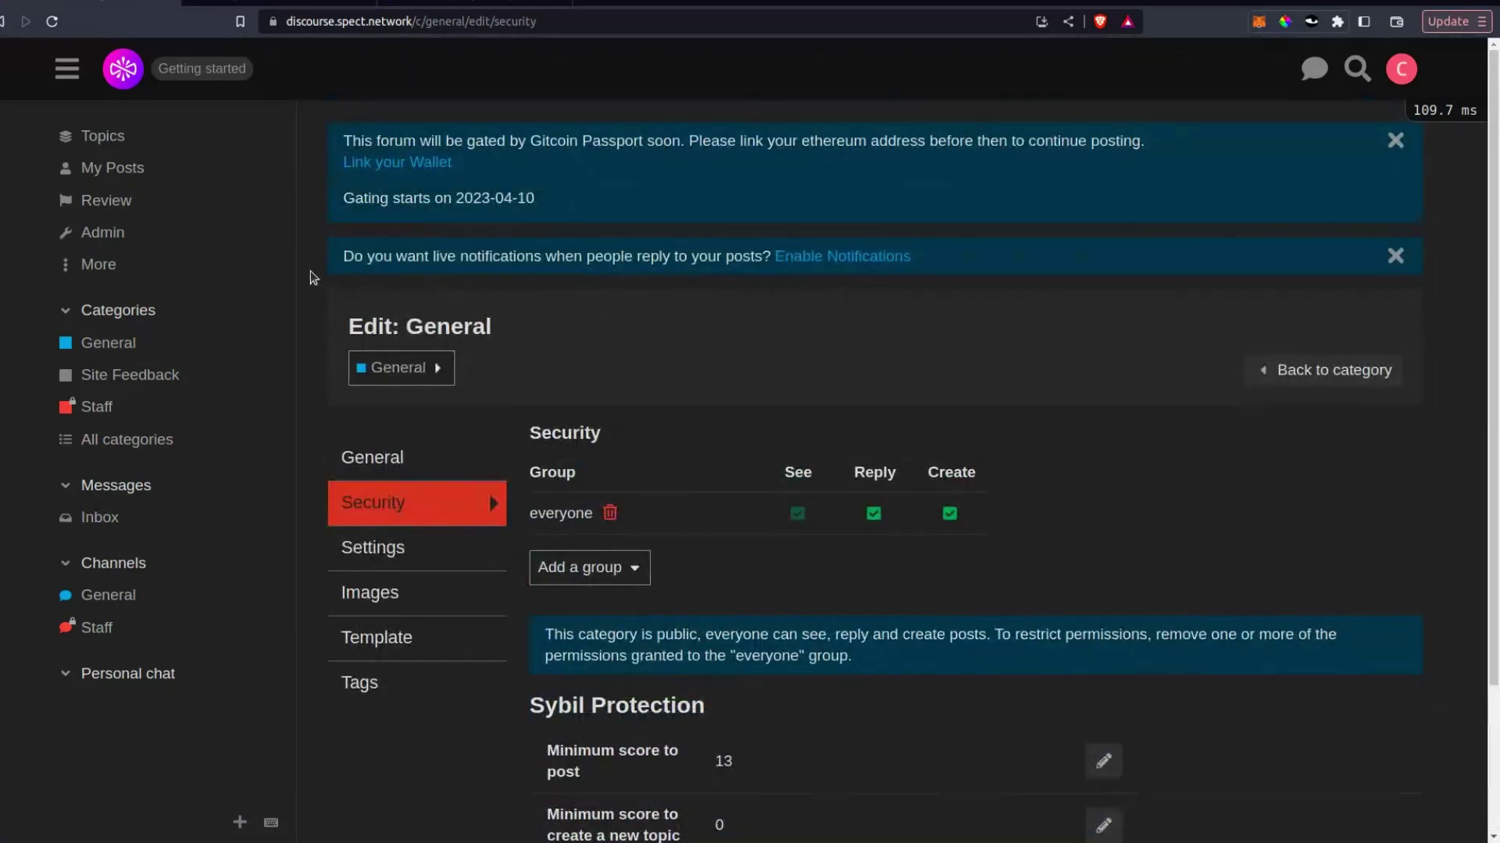
click(285, 233)
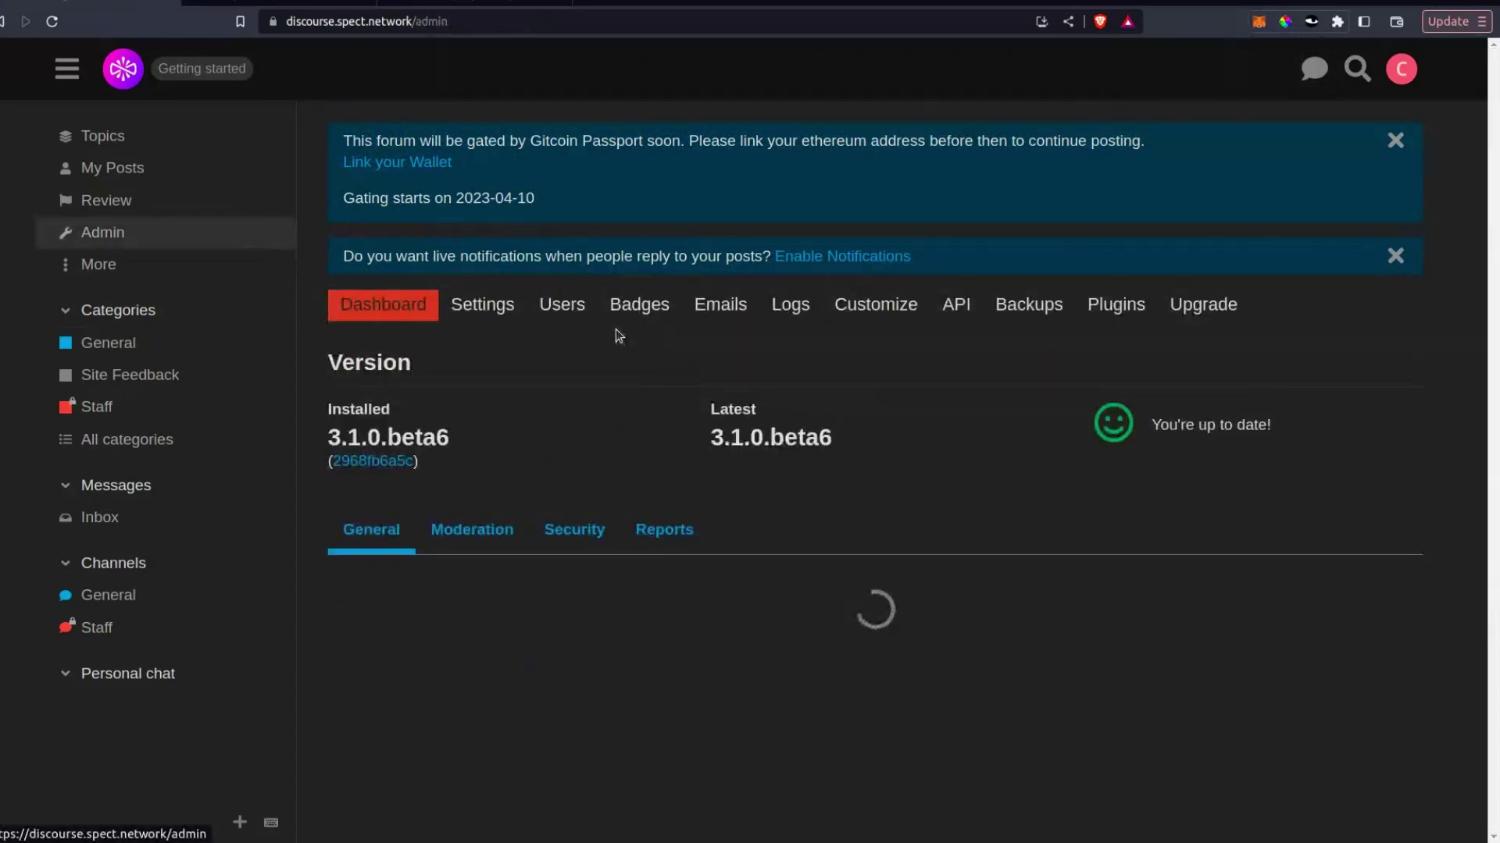
- Open a user's admin page from Active users and set their minimum score to post to 10
click(564, 306)
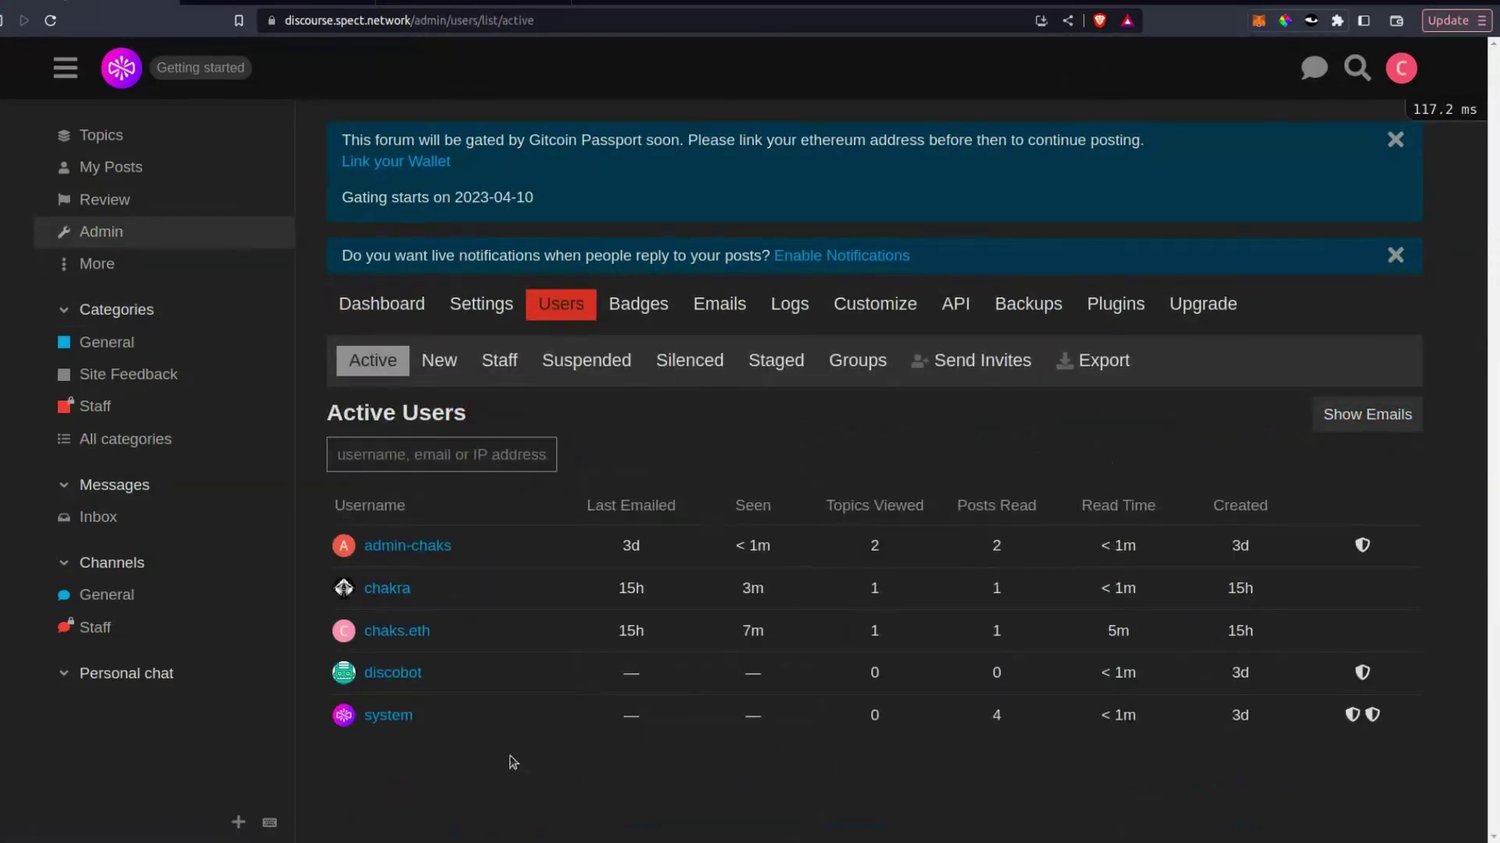
click(414, 630)
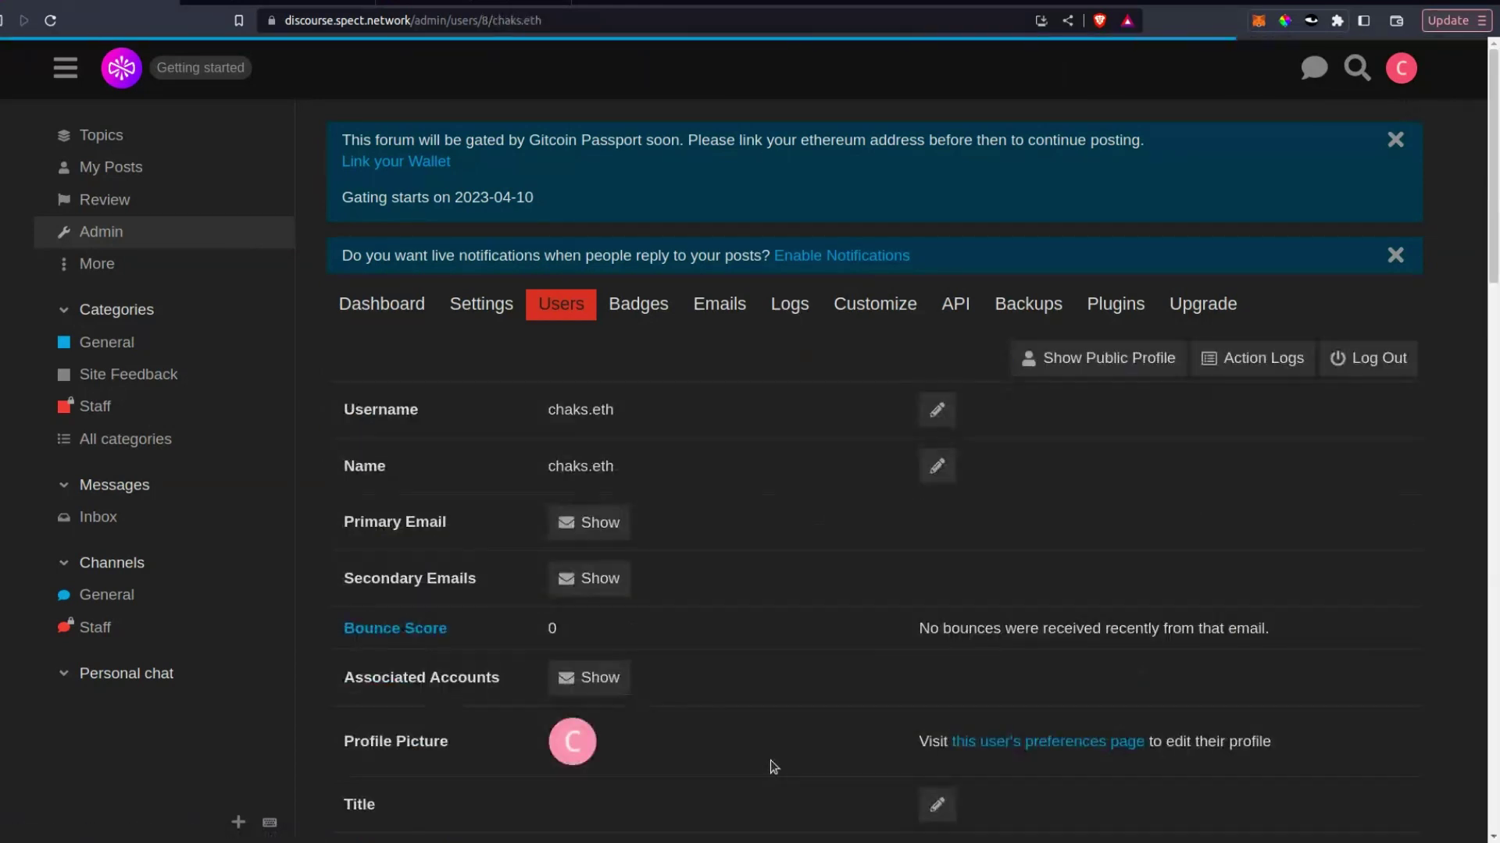
scroll(770, 761, down, 5)
scroll(770, 761, down, 5)
click(937, 391)
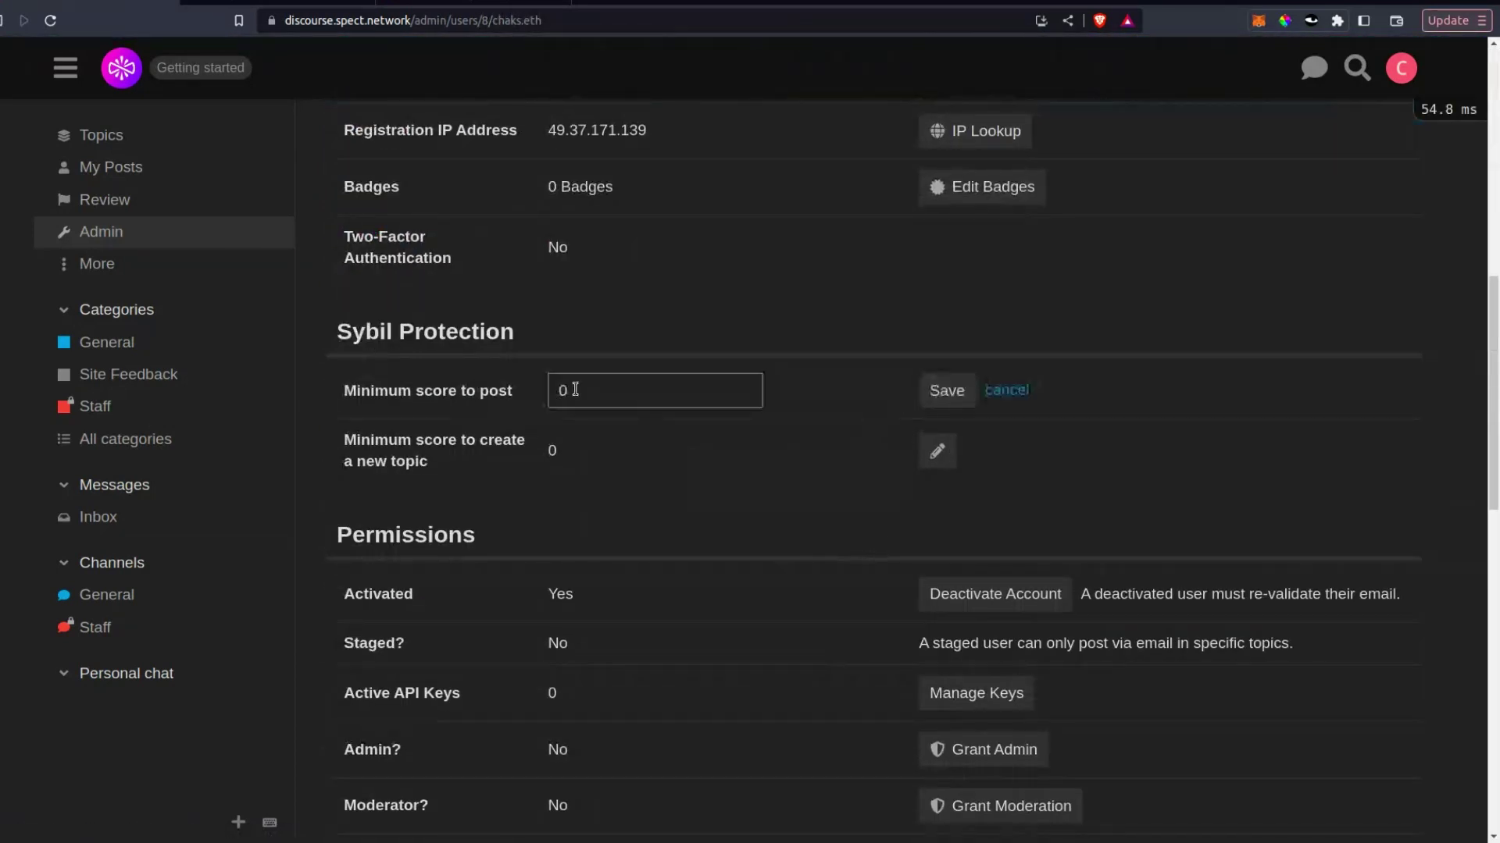
click(552, 378)
text(1)
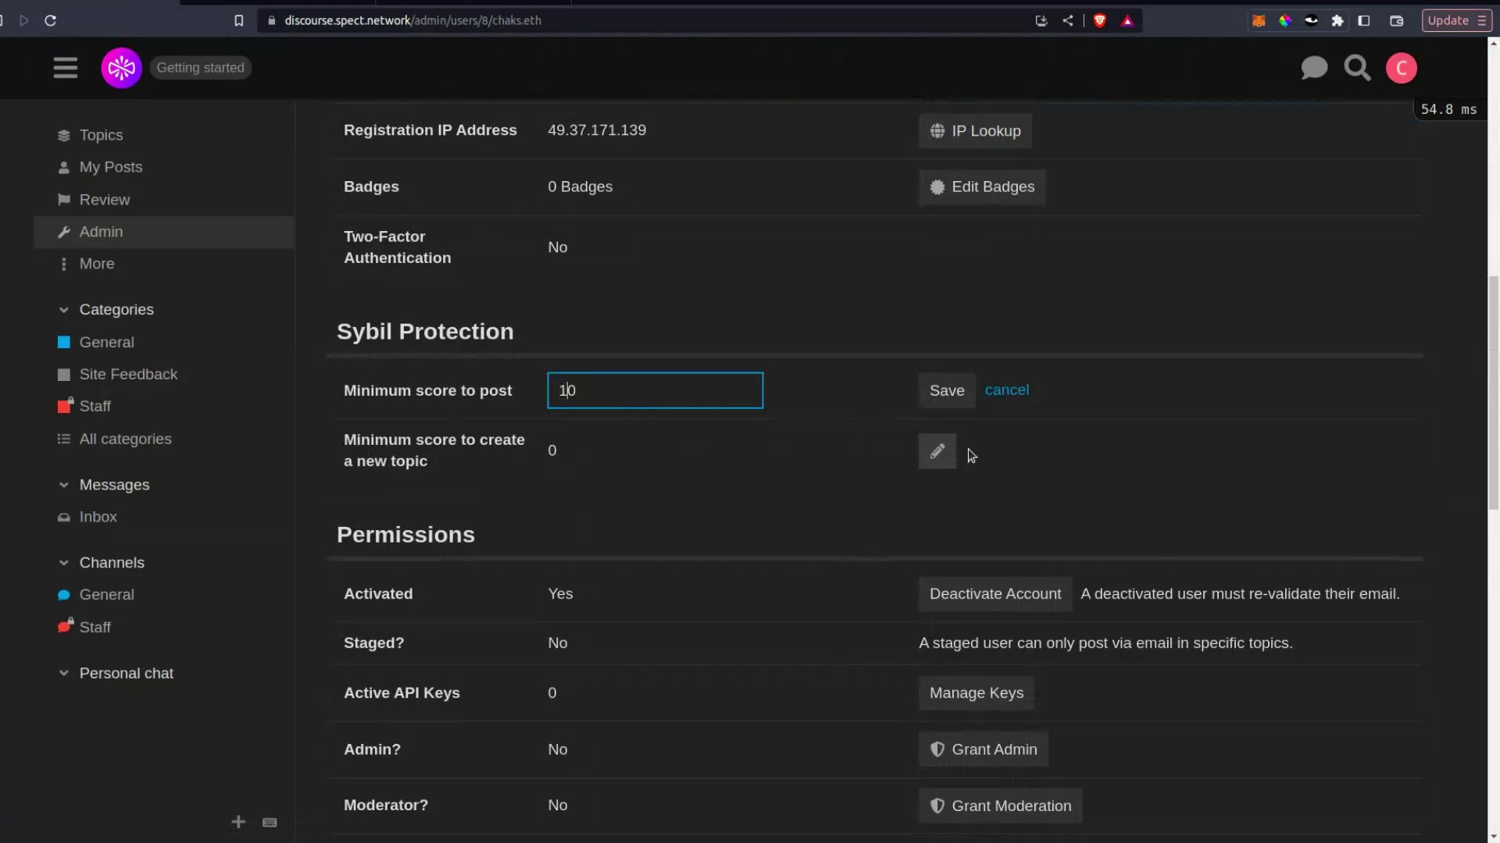
click(948, 391)
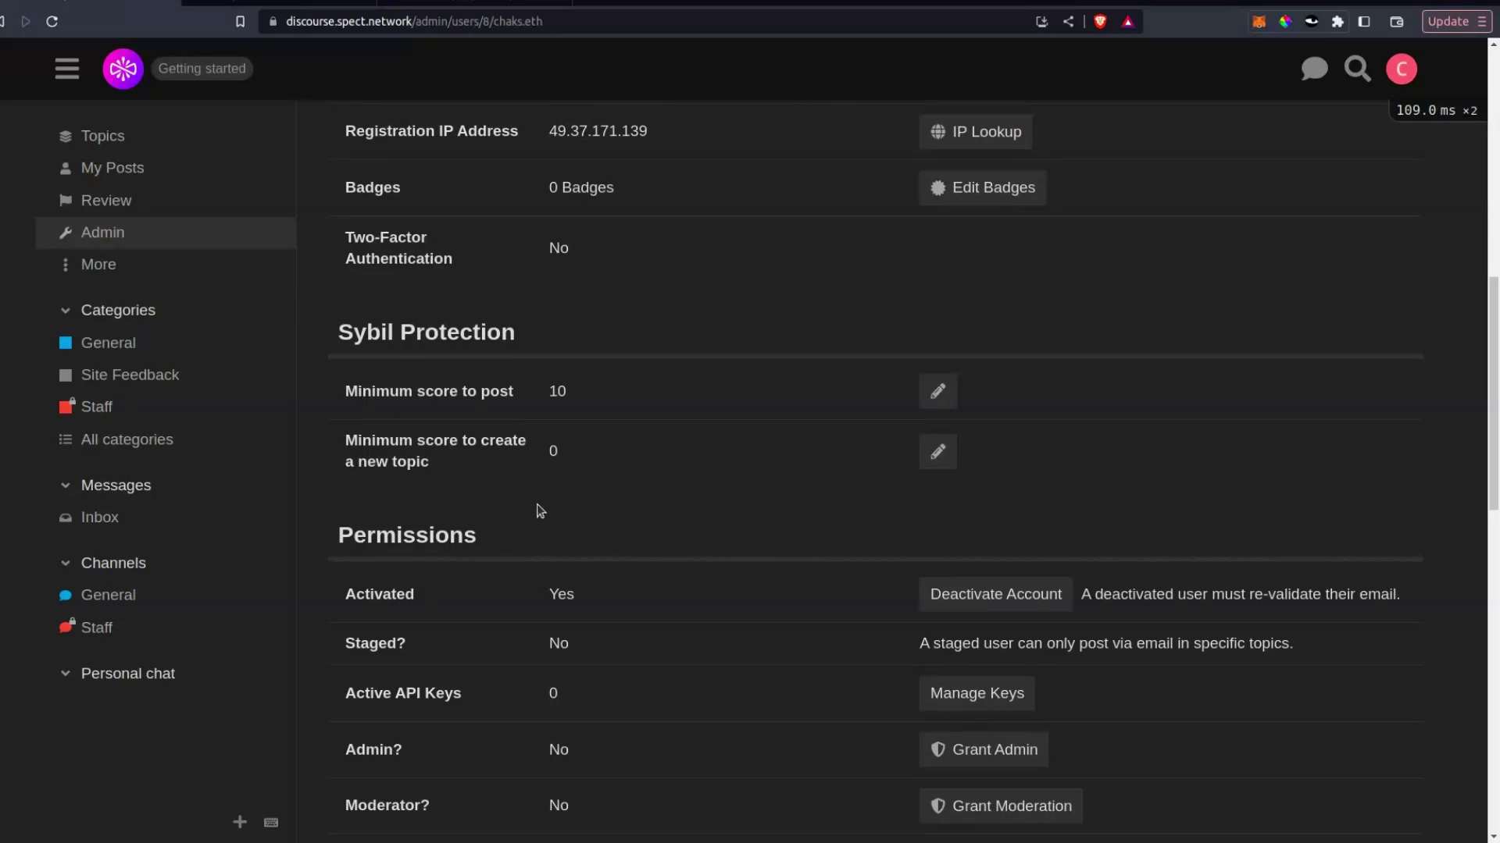
- Change the user's minimum score to post from 10 to 45
scroll(539, 511, down, 2)
scroll(904, 569, up, 6)
scroll(887, 609, down, 4)
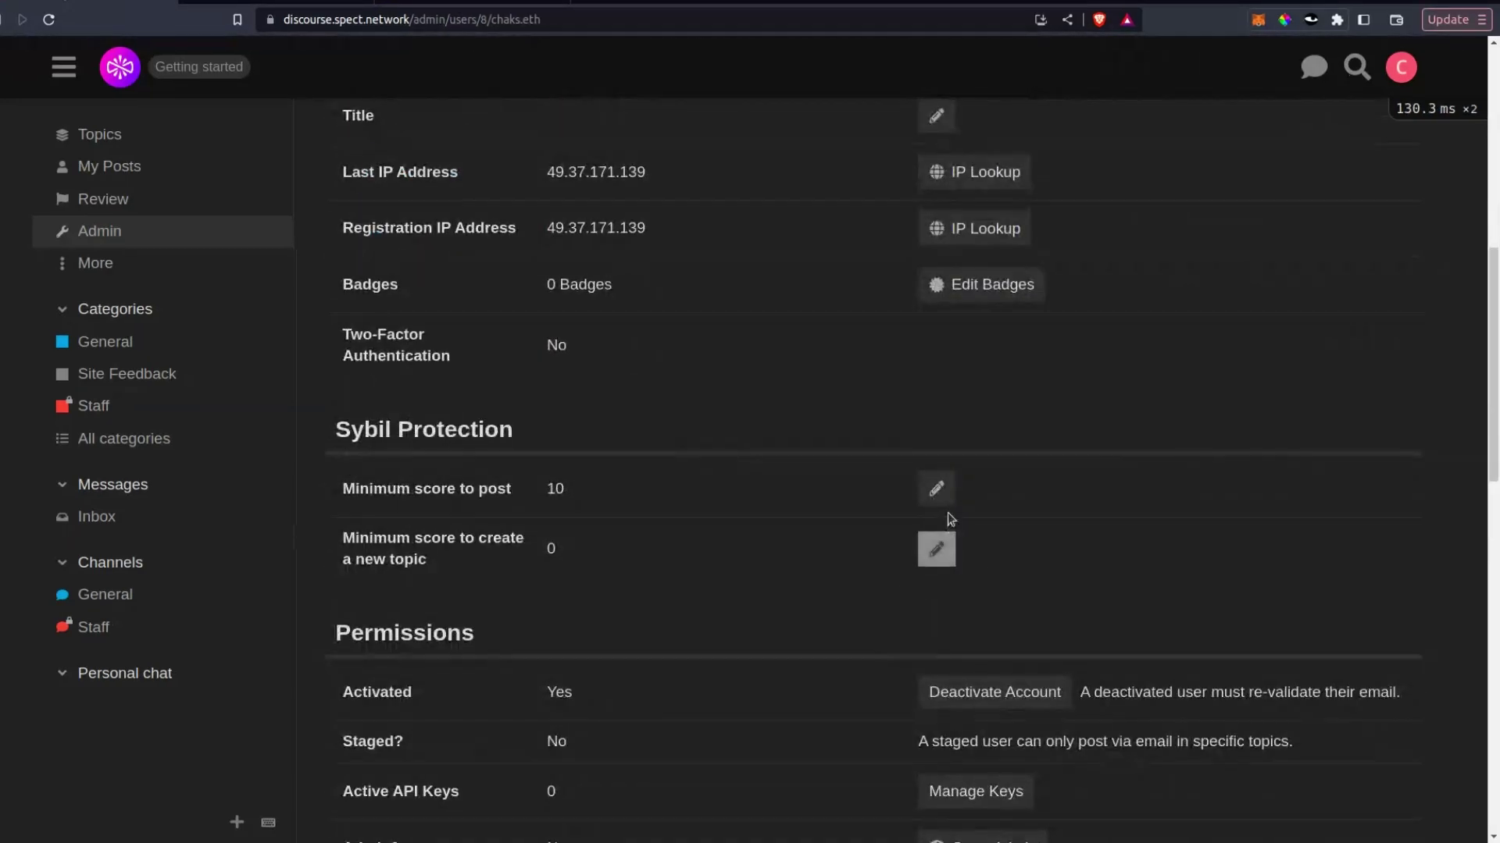
click(940, 498)
double_click(661, 489)
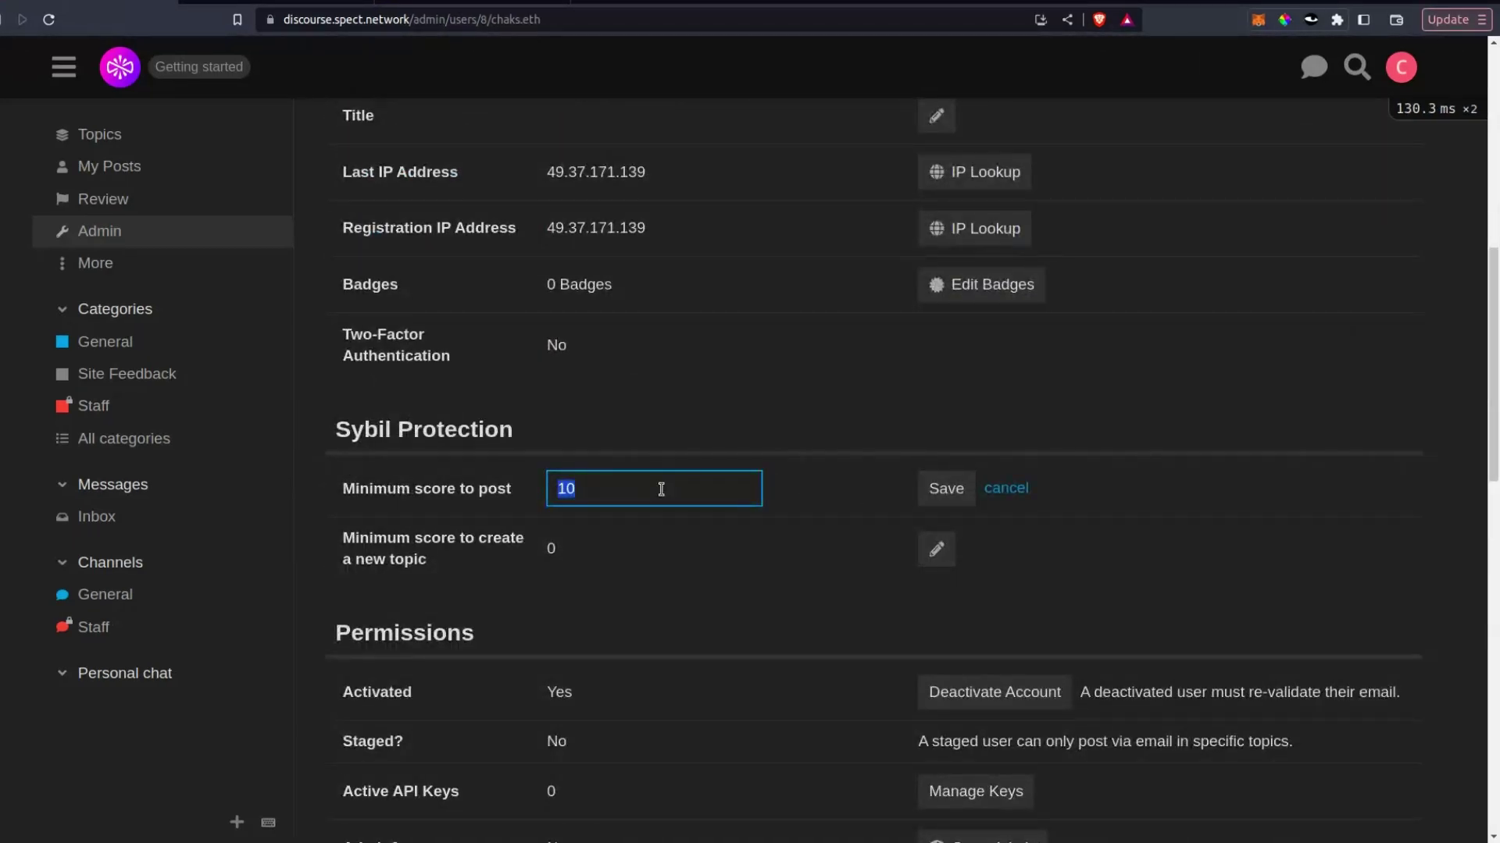
text(45)
click(934, 489)
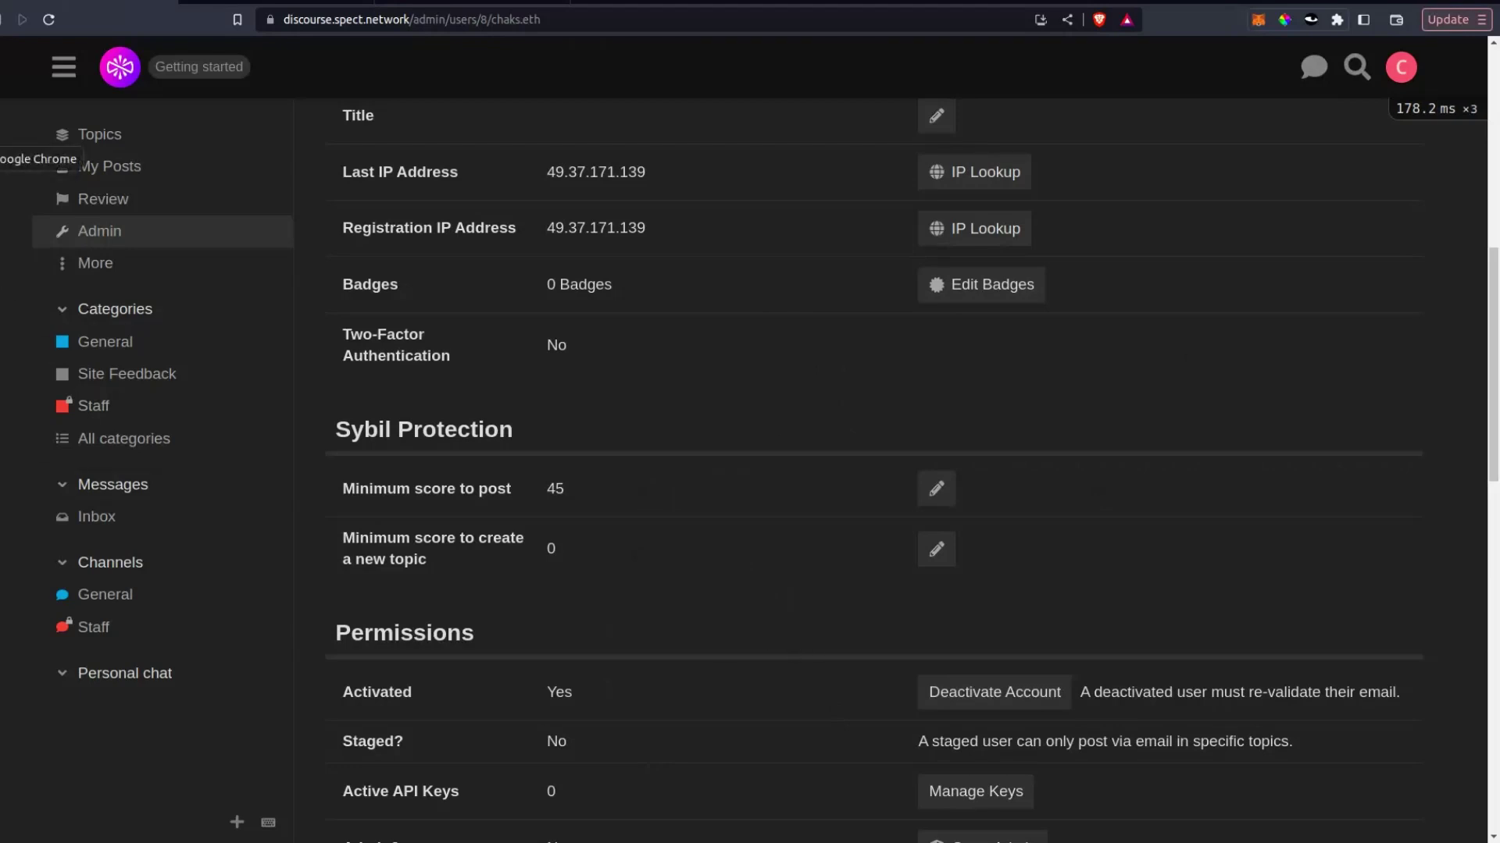
click(3, 158)
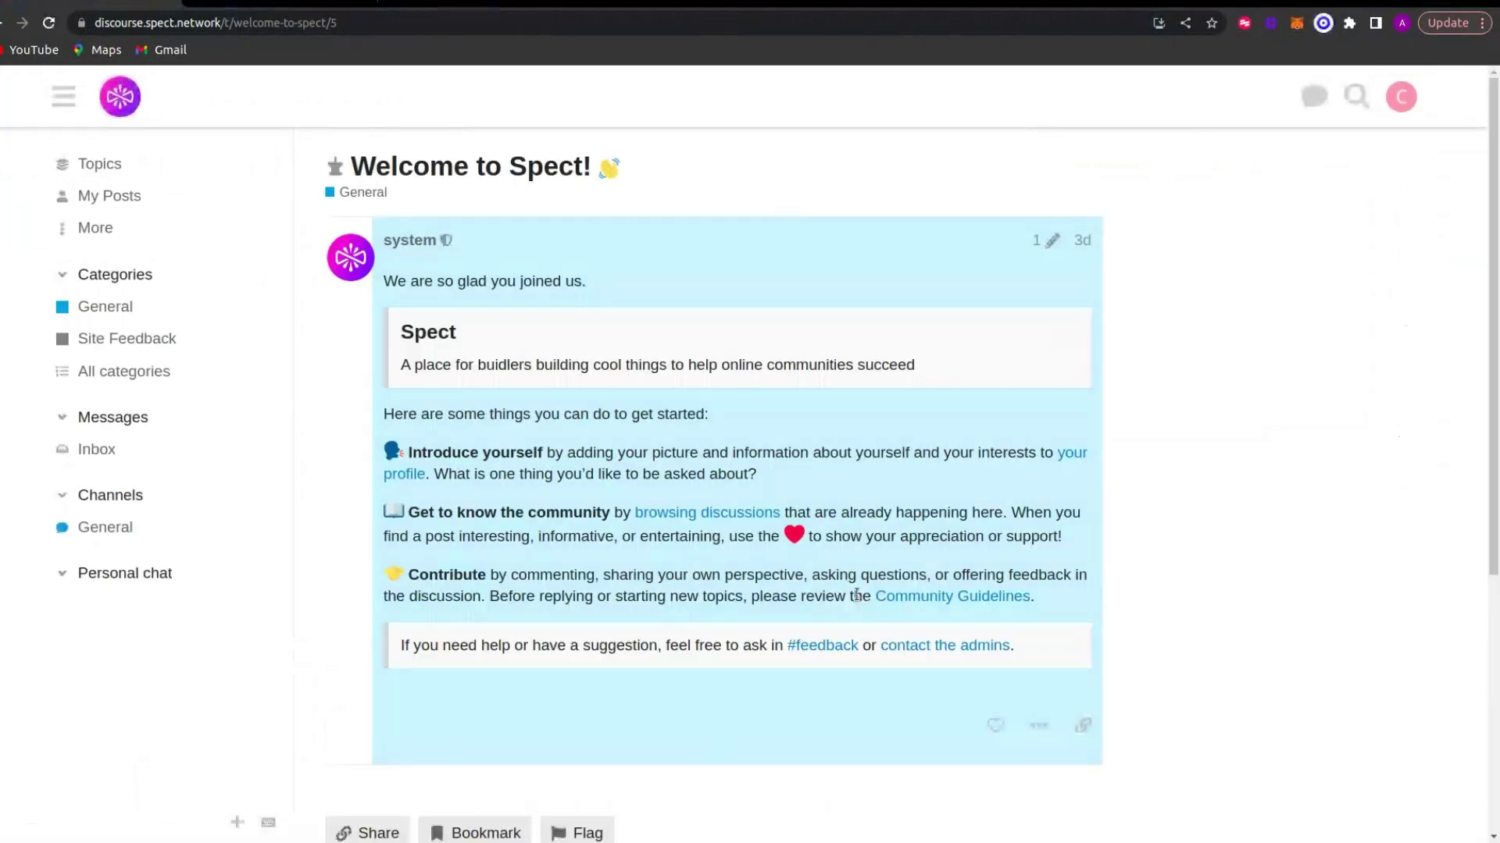
- Dismiss the Keep reading tip on the Welcome to Spect! topic
scroll(1046, 541, up, 3)
scroll(1044, 546, down, 5)
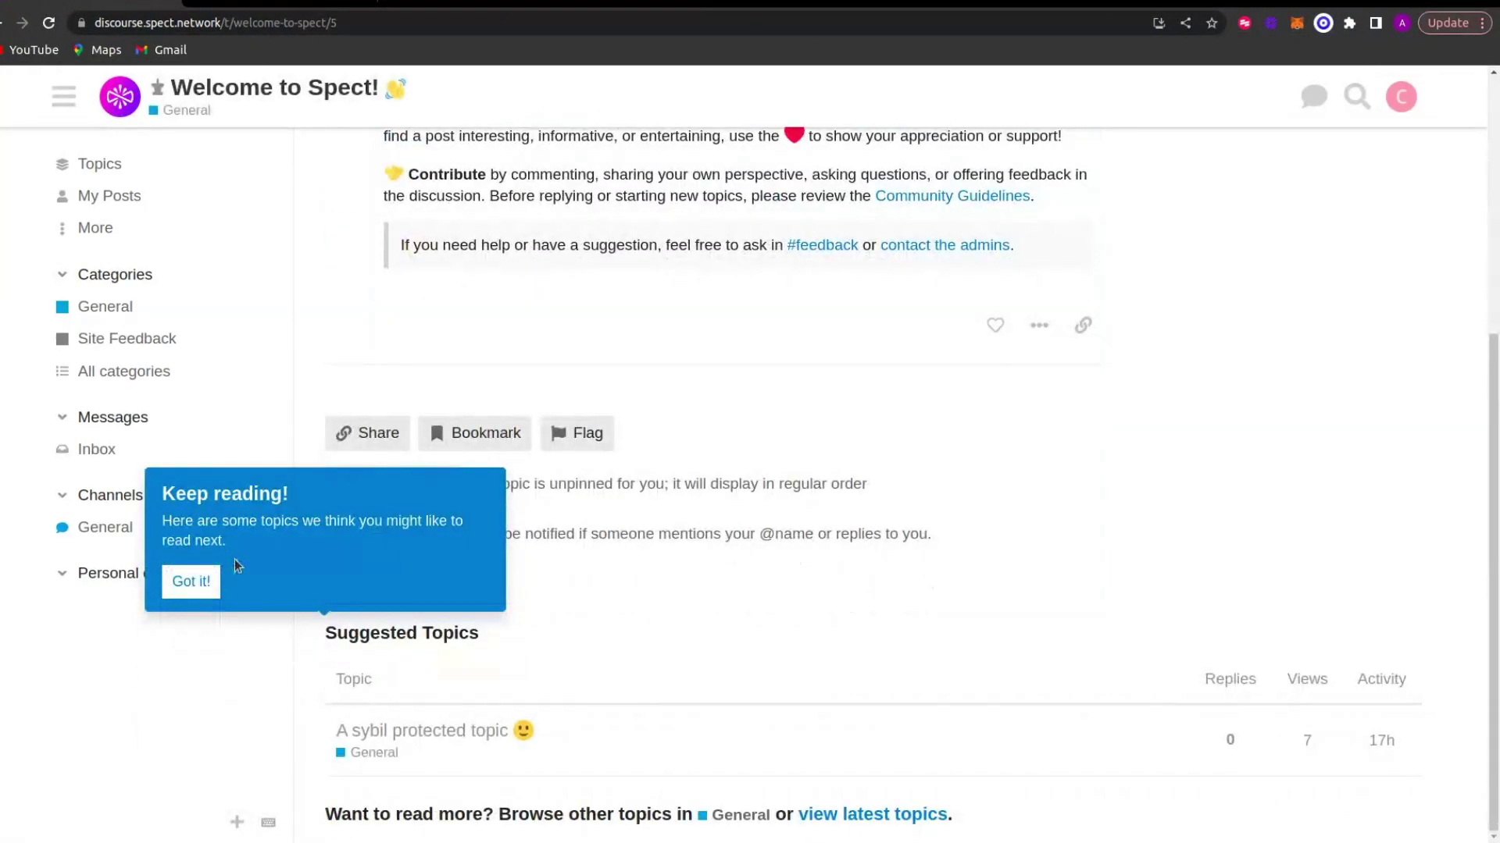
click(194, 581)
scroll(723, 495, up, 5)
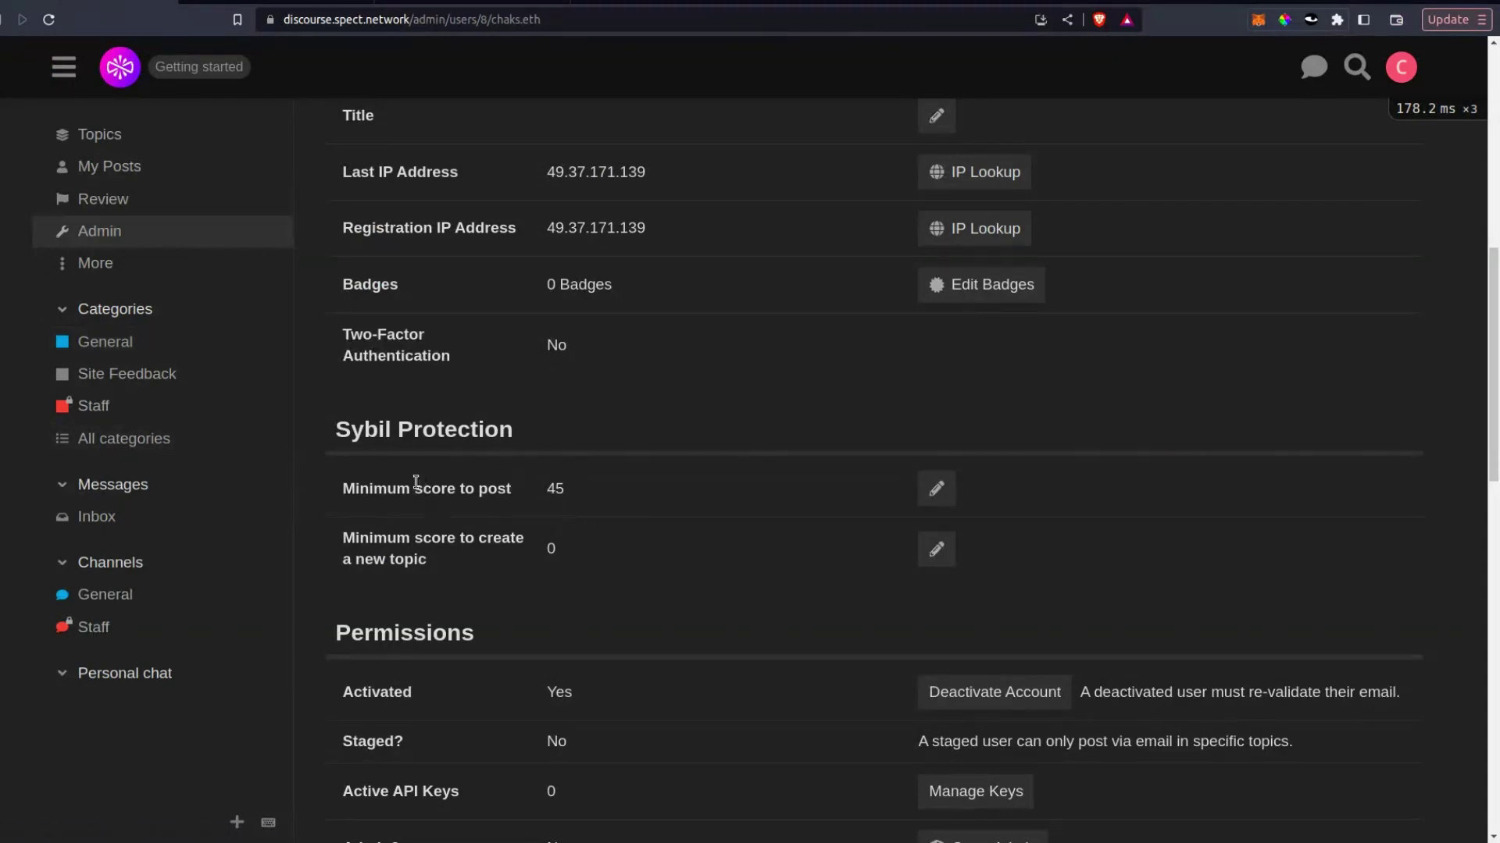
- Change the user's Sybil Protection minimum score to post from 45 to 14
drag(341, 487, 514, 511)
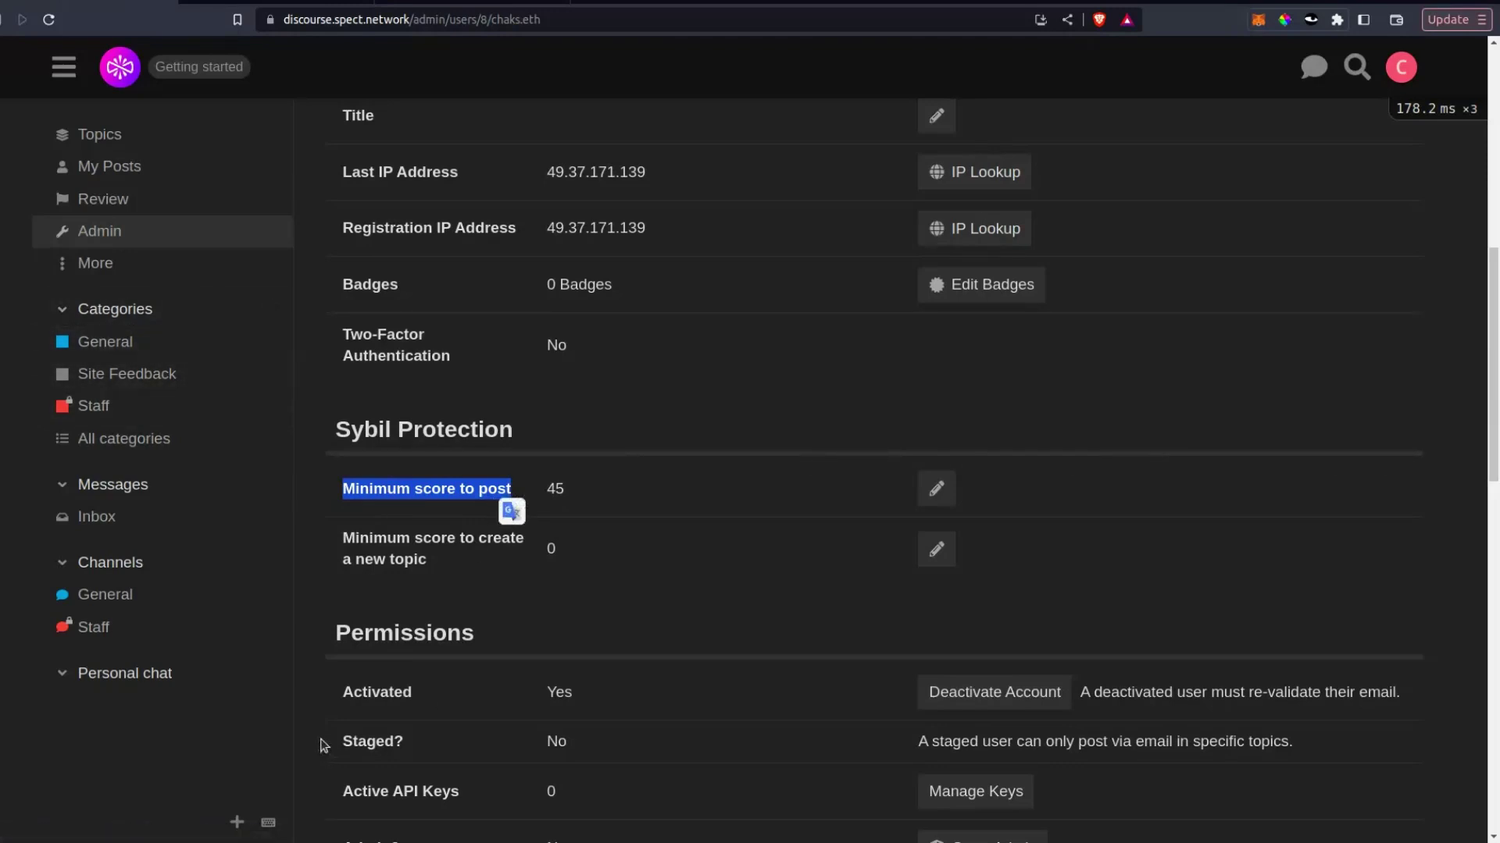
click(492, 622)
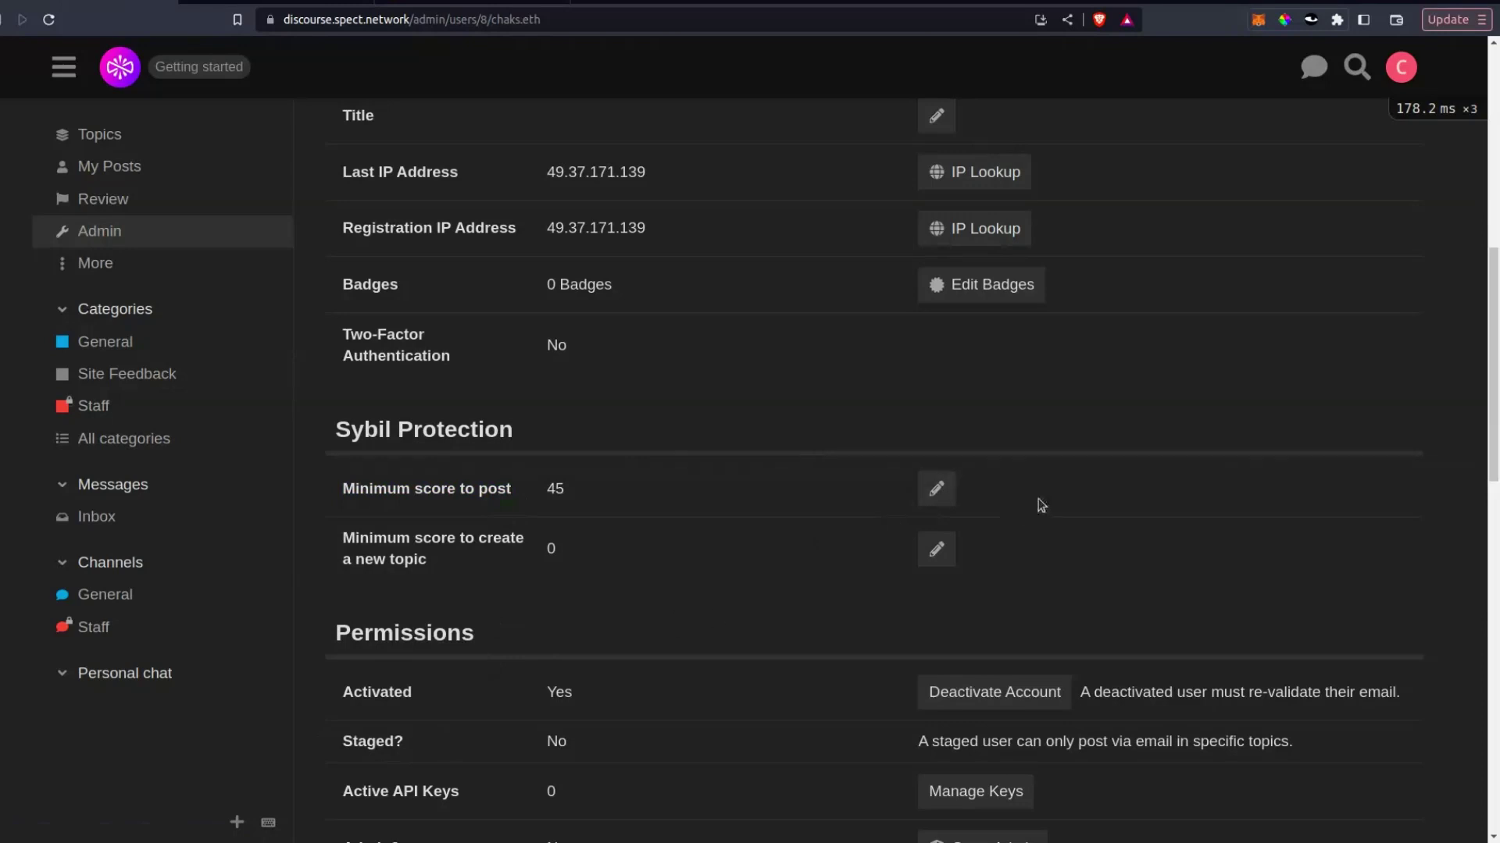
click(936, 489)
text(14)
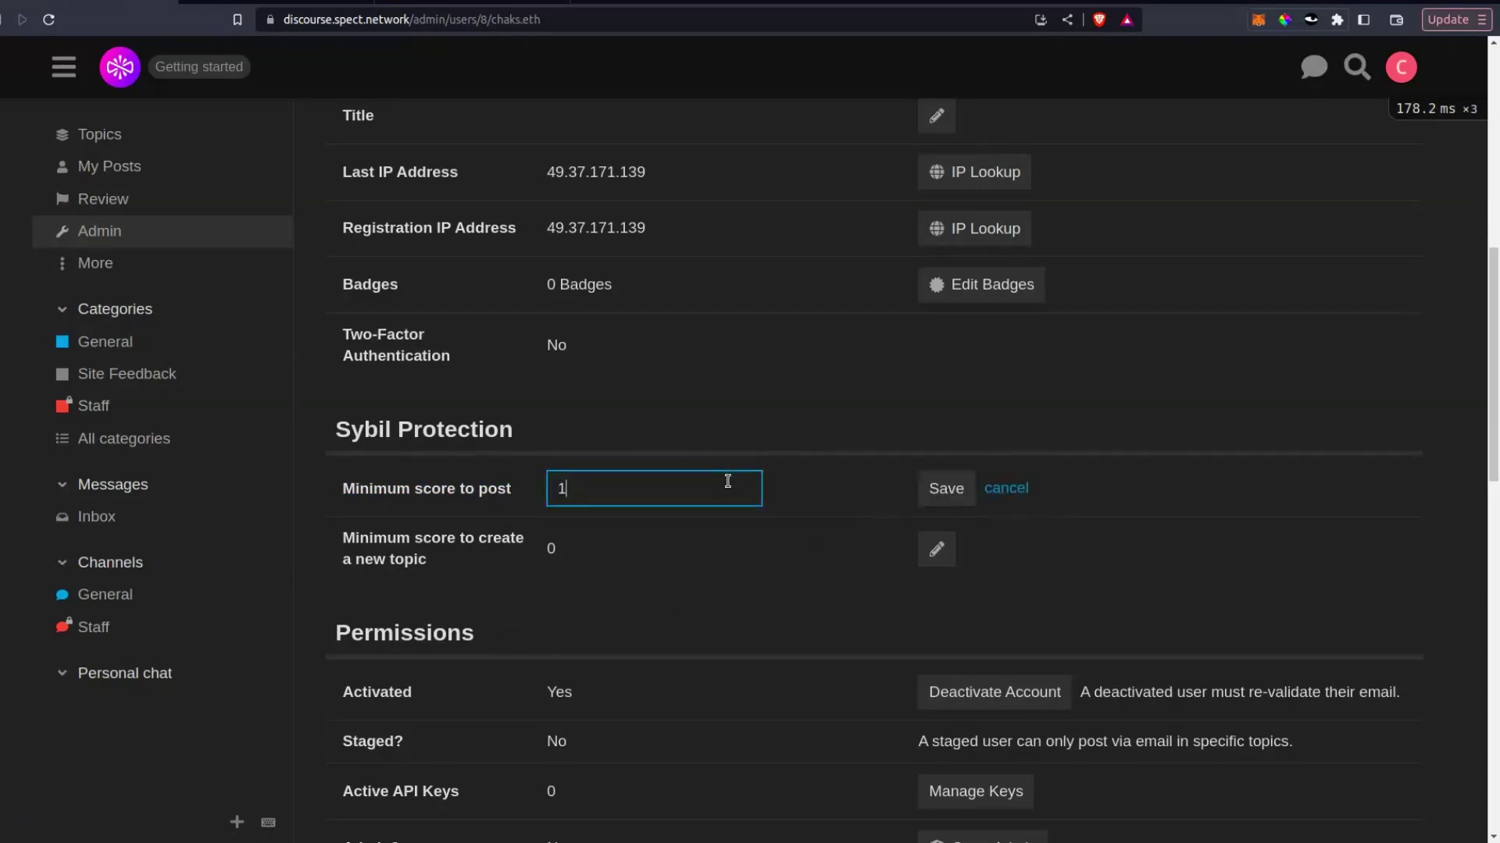
click(941, 489)
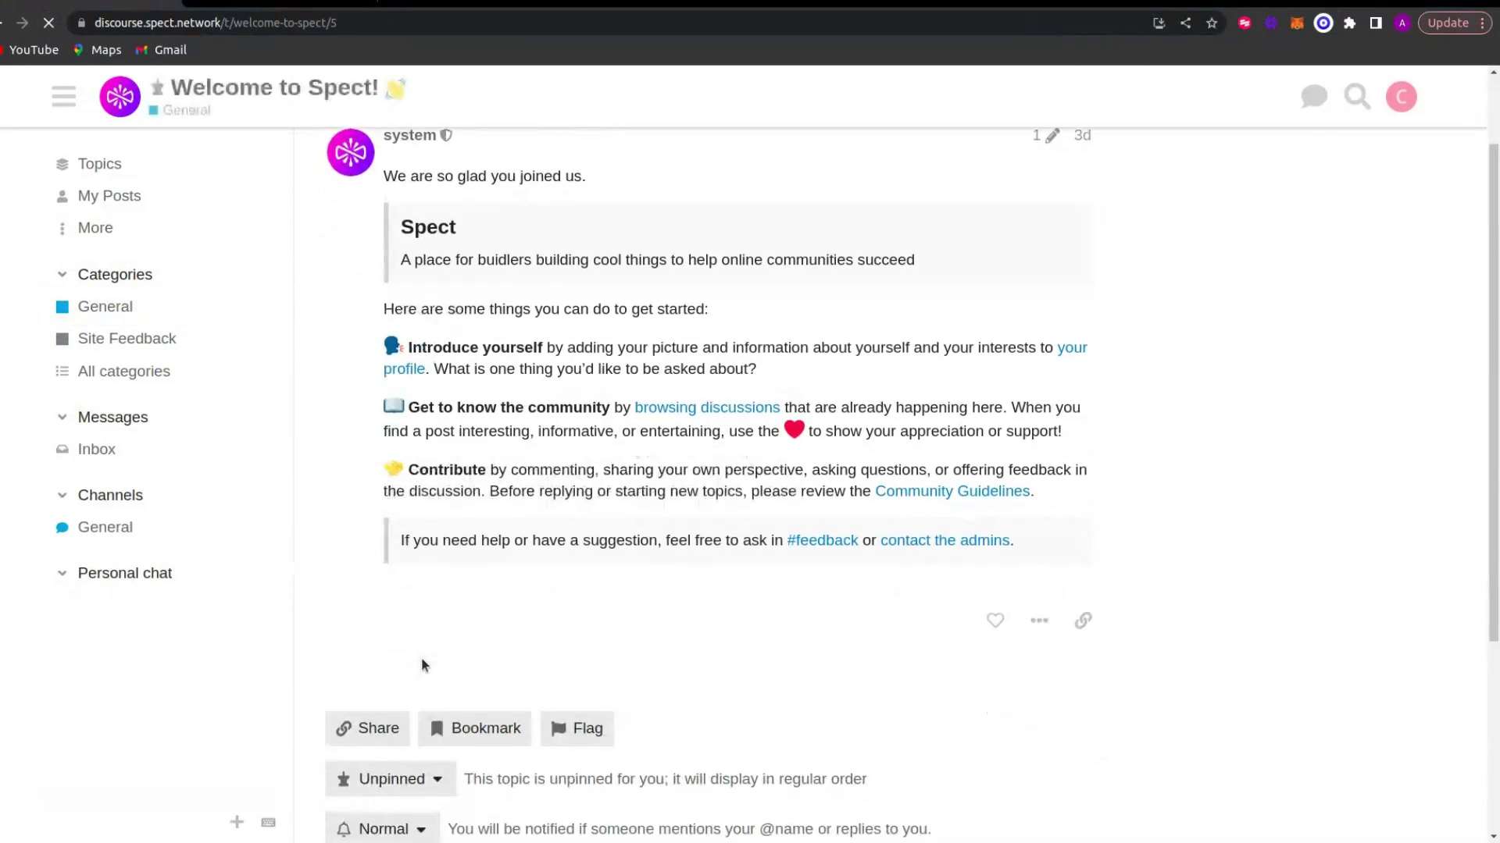
scroll(420, 657, down, 5)
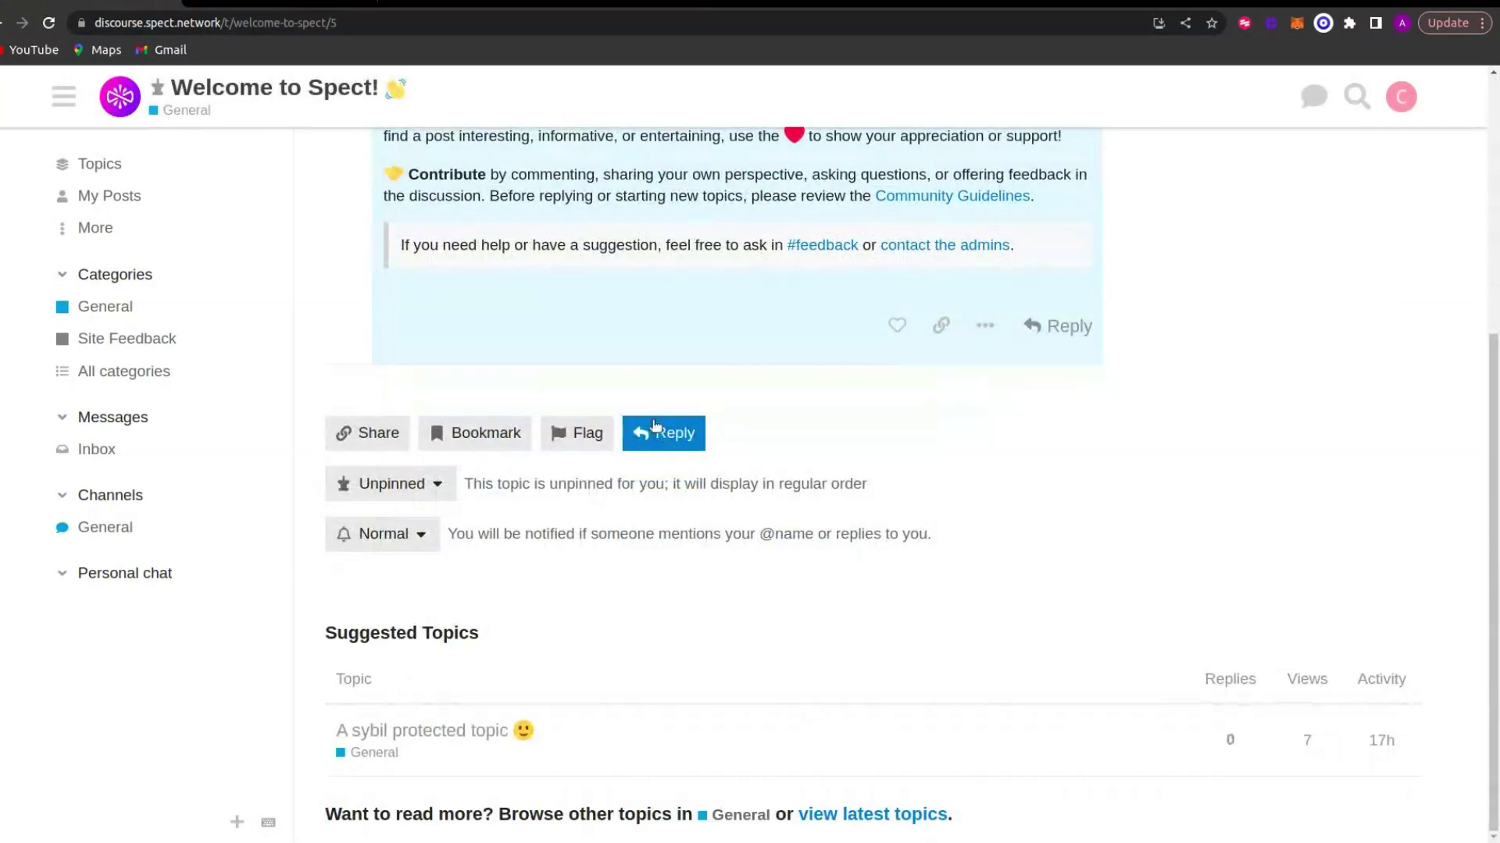
click(663, 433)
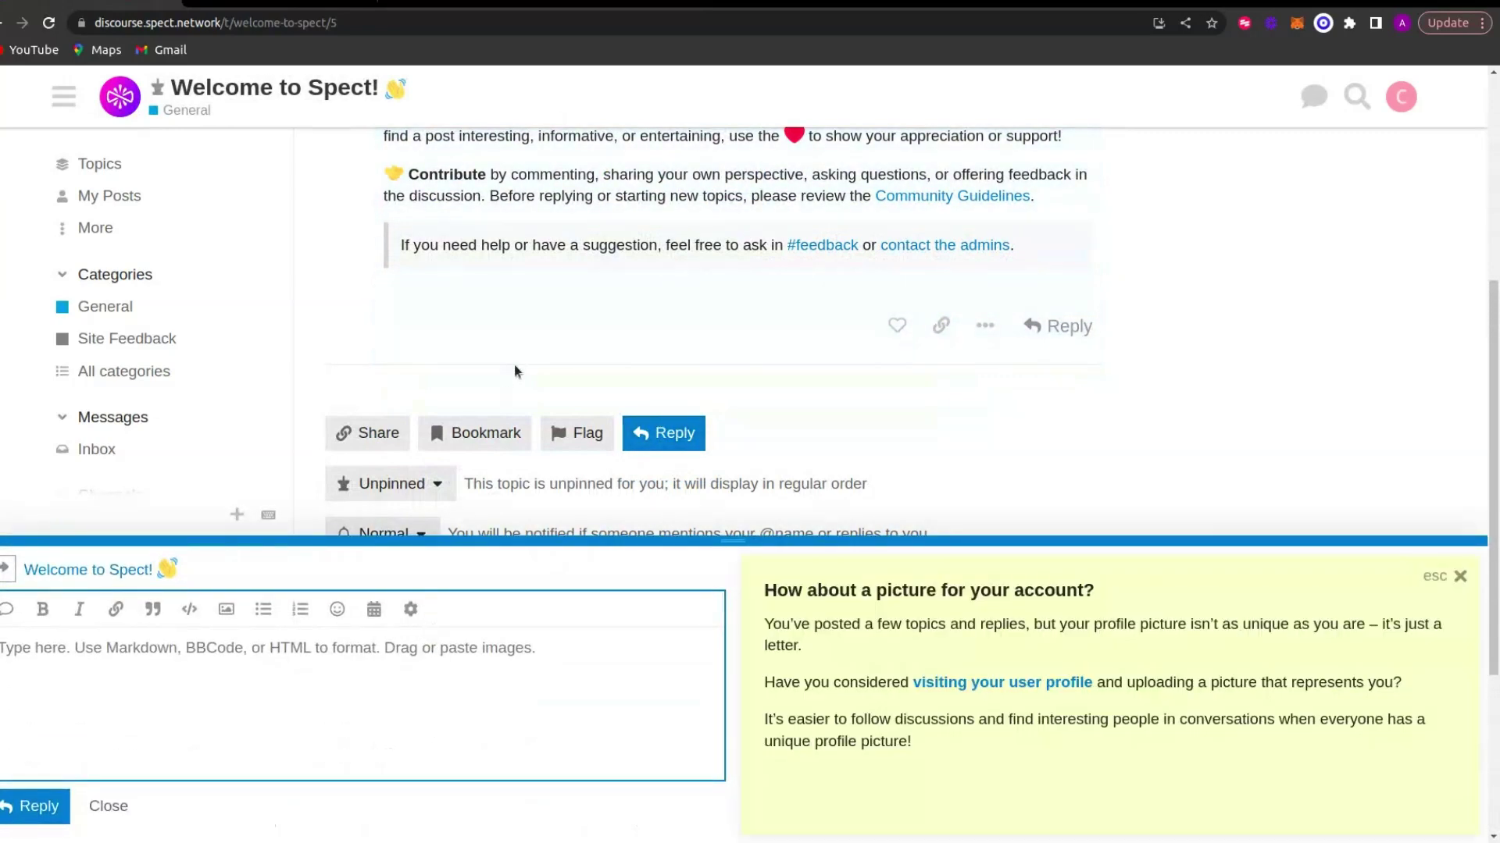
drag(766, 590, 809, 621)
click(316, 659)
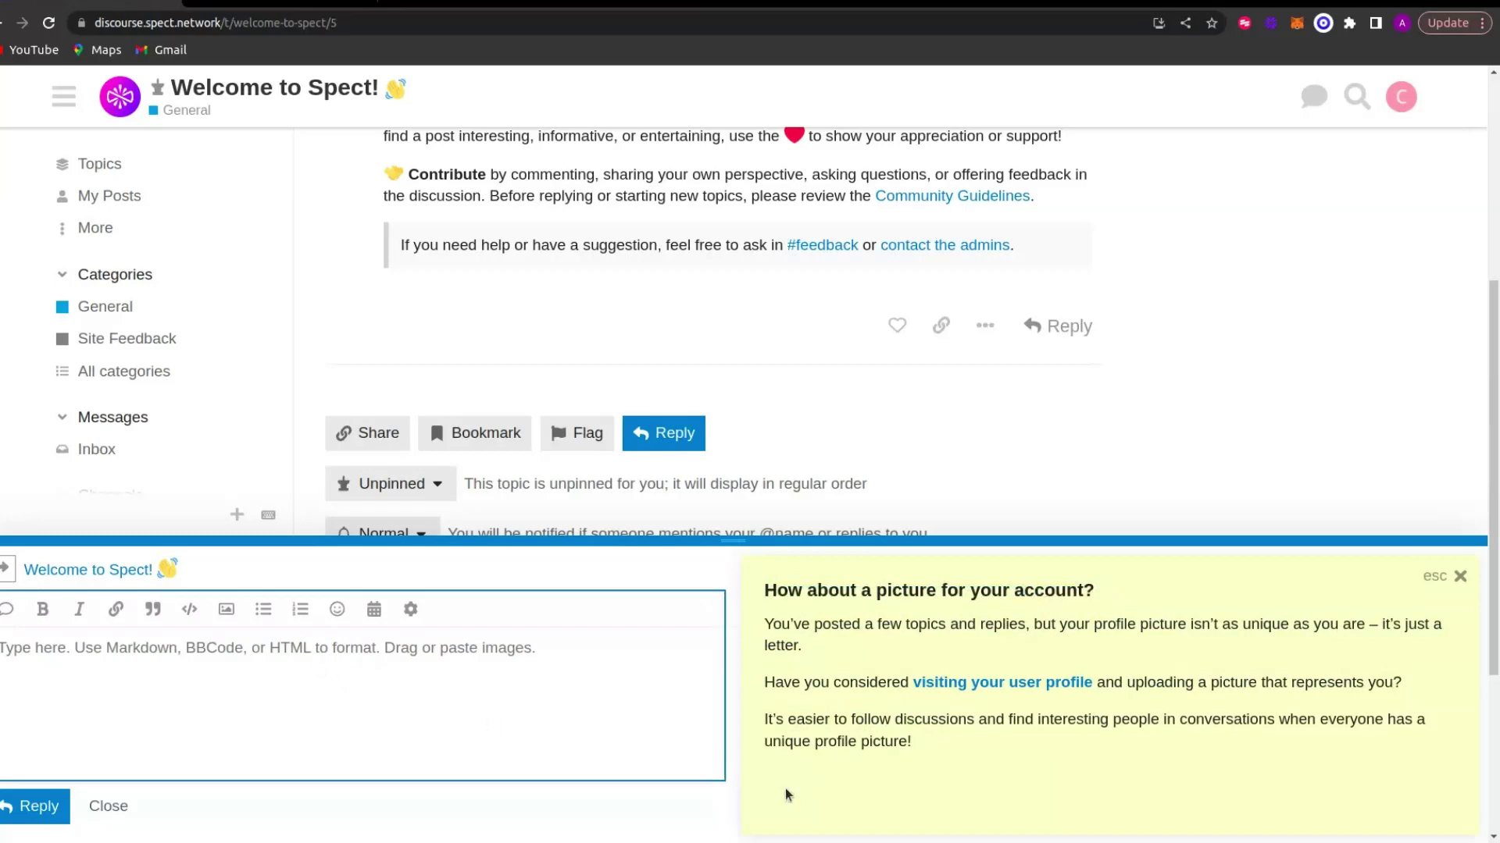
drag(785, 790, 764, 678)
click(845, 646)
drag(931, 738, 796, 580)
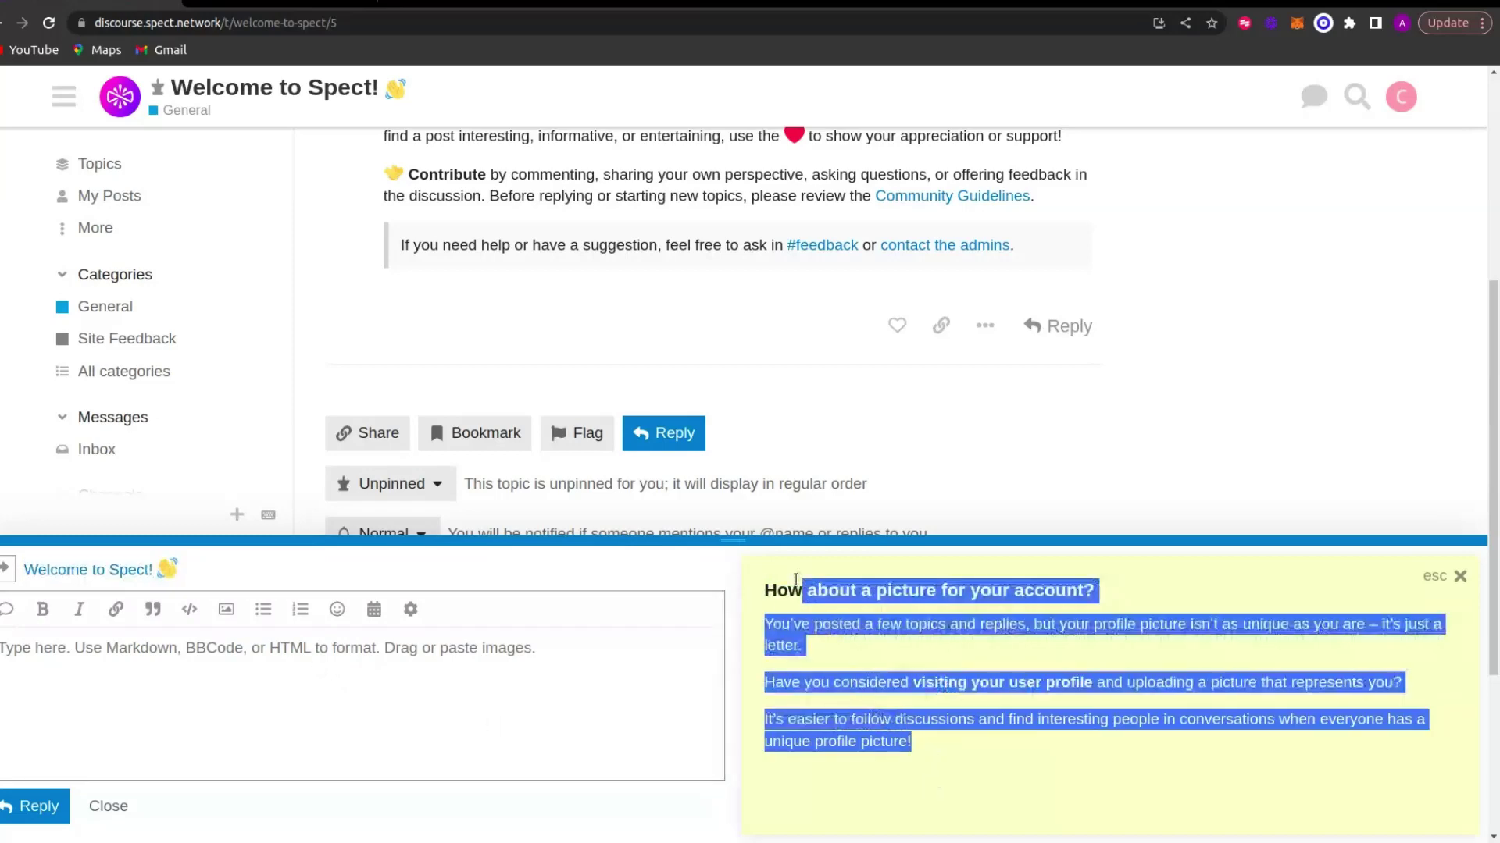
click(399, 706)
key(ctrl+v)
click(35, 806)
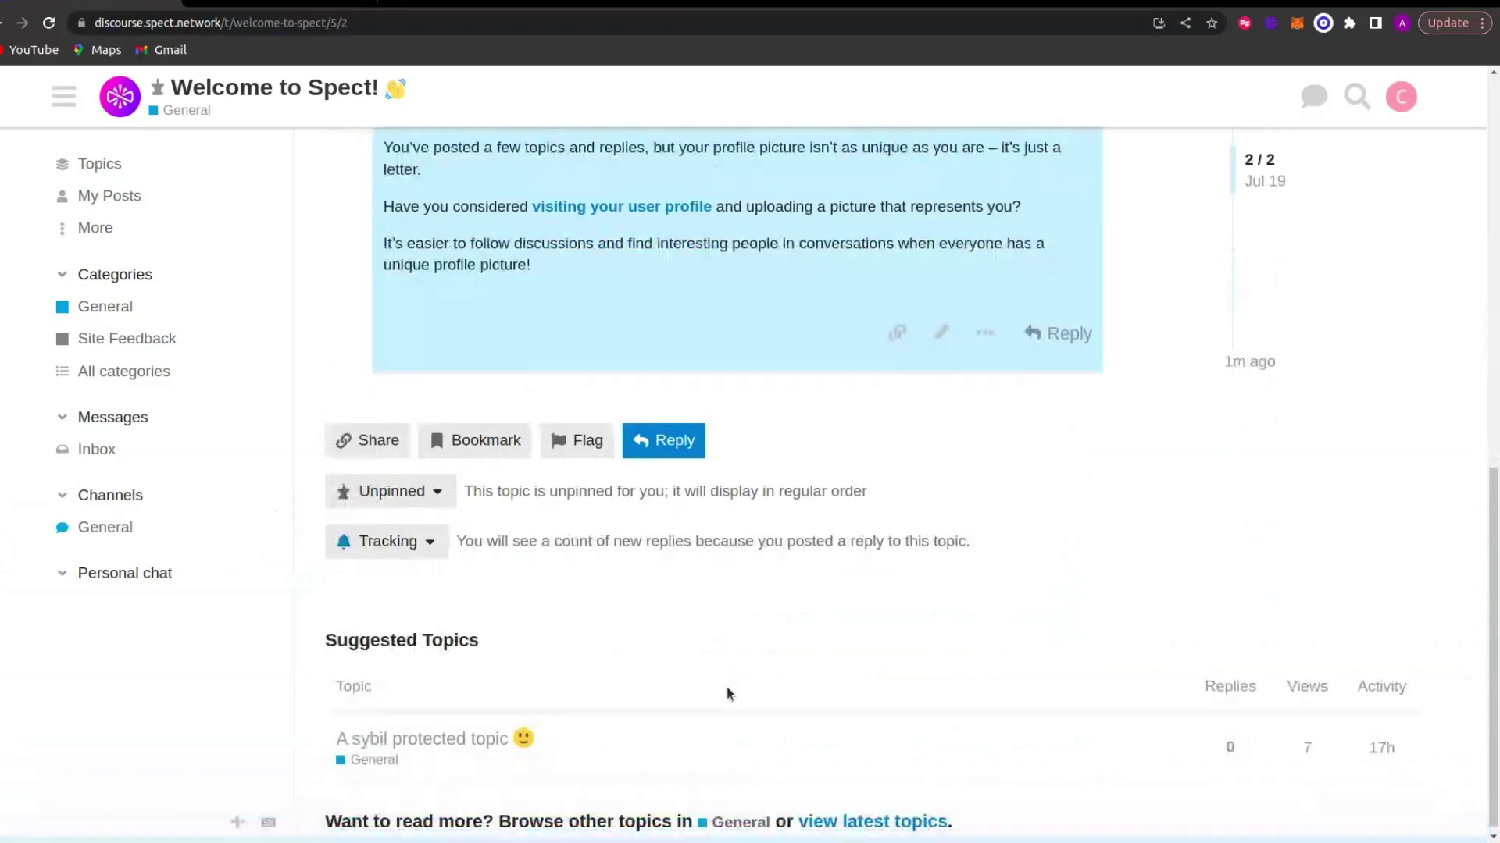
scroll(726, 687, up, 5)
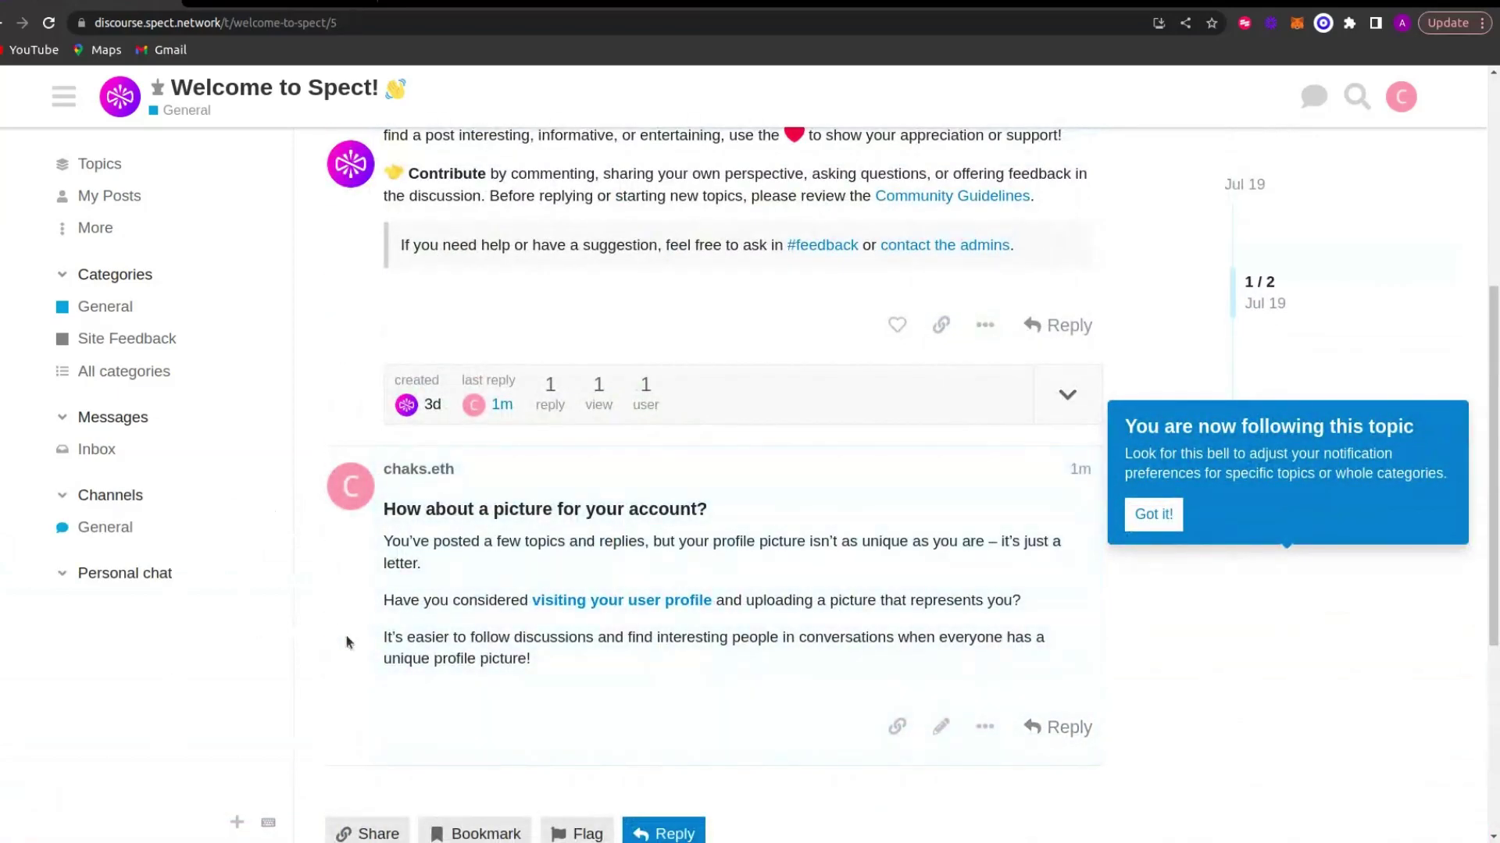
scroll(348, 642, up, 5)
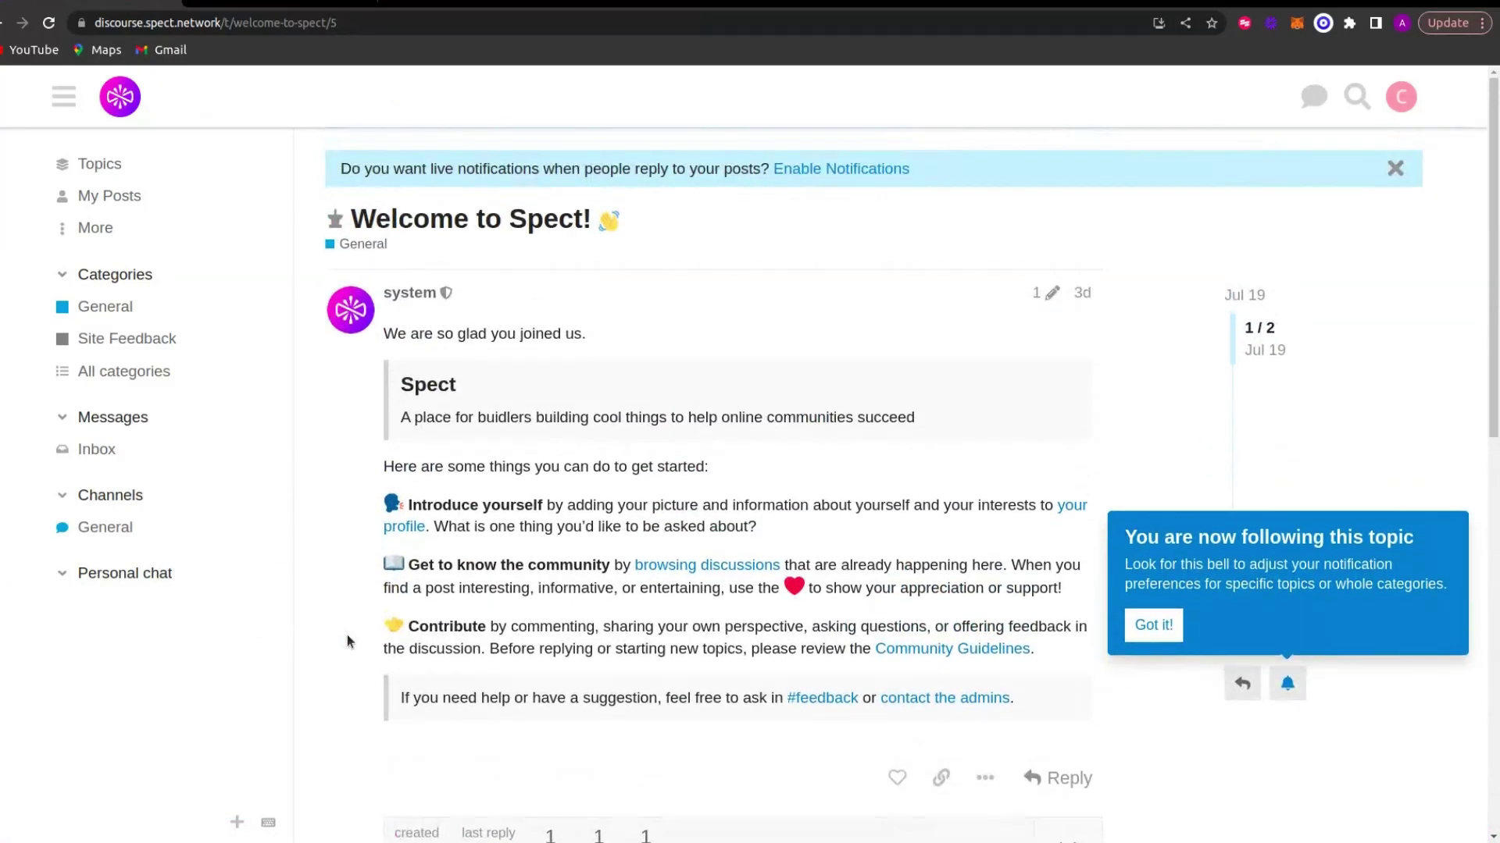
scroll(347, 635, down, 4)
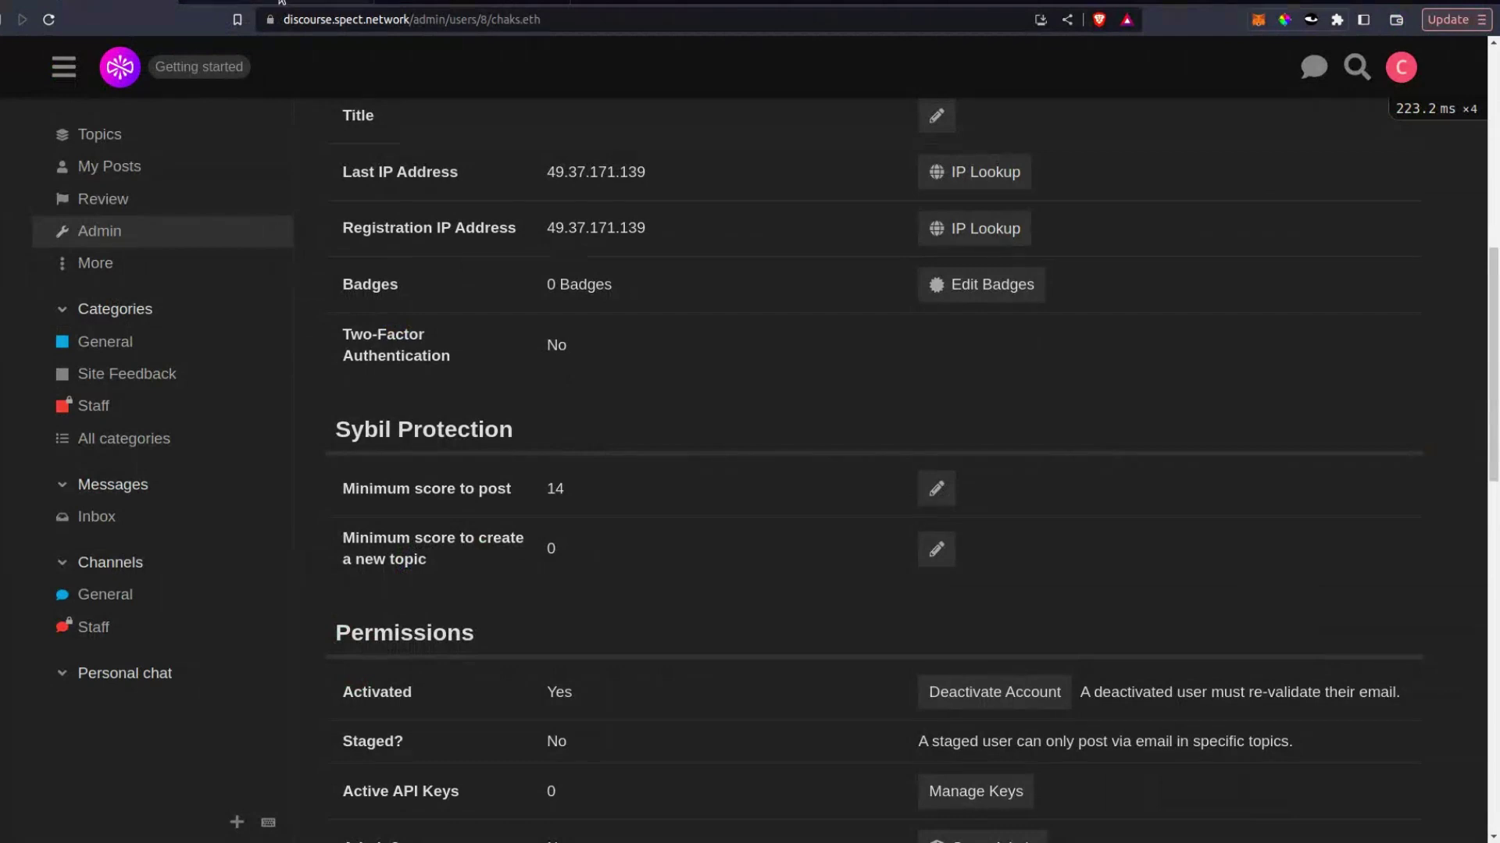
- Go from the Admin dashboard through Plugins to the discourse-gitcoin-passport settings
click(132, 232)
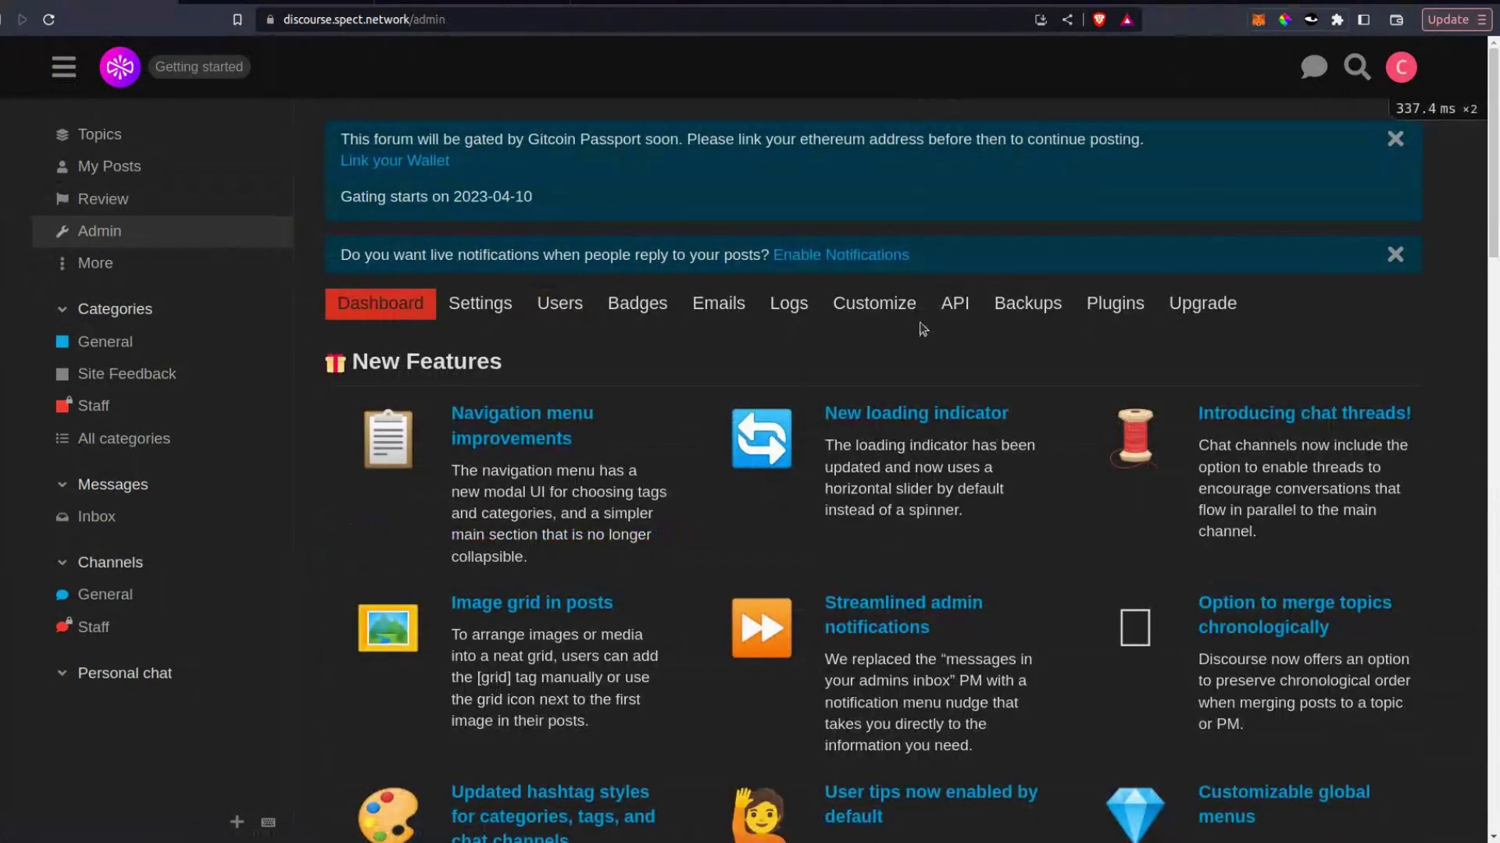
click(1108, 315)
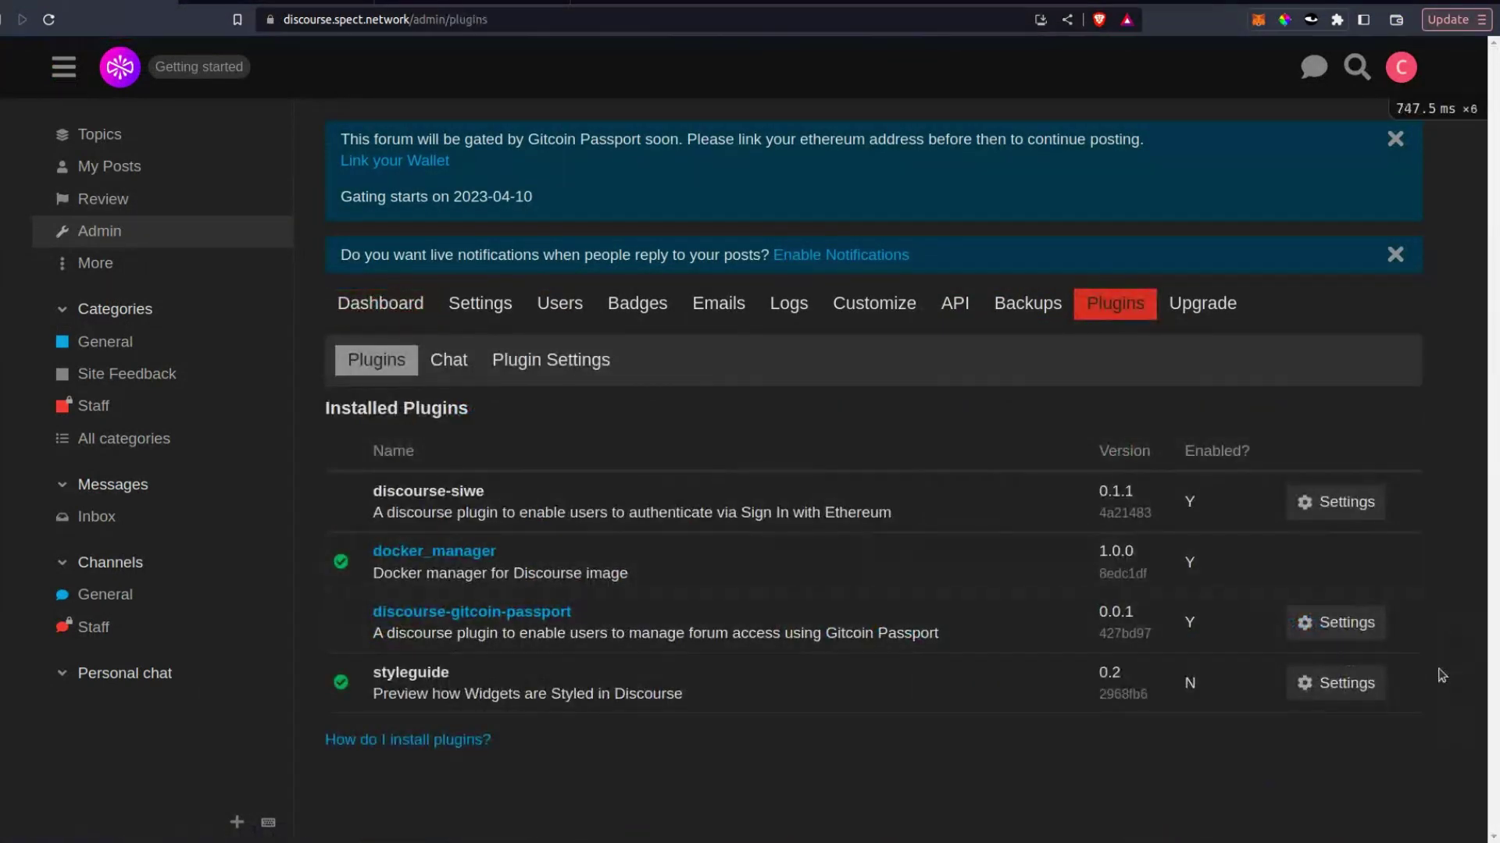
click(1372, 627)
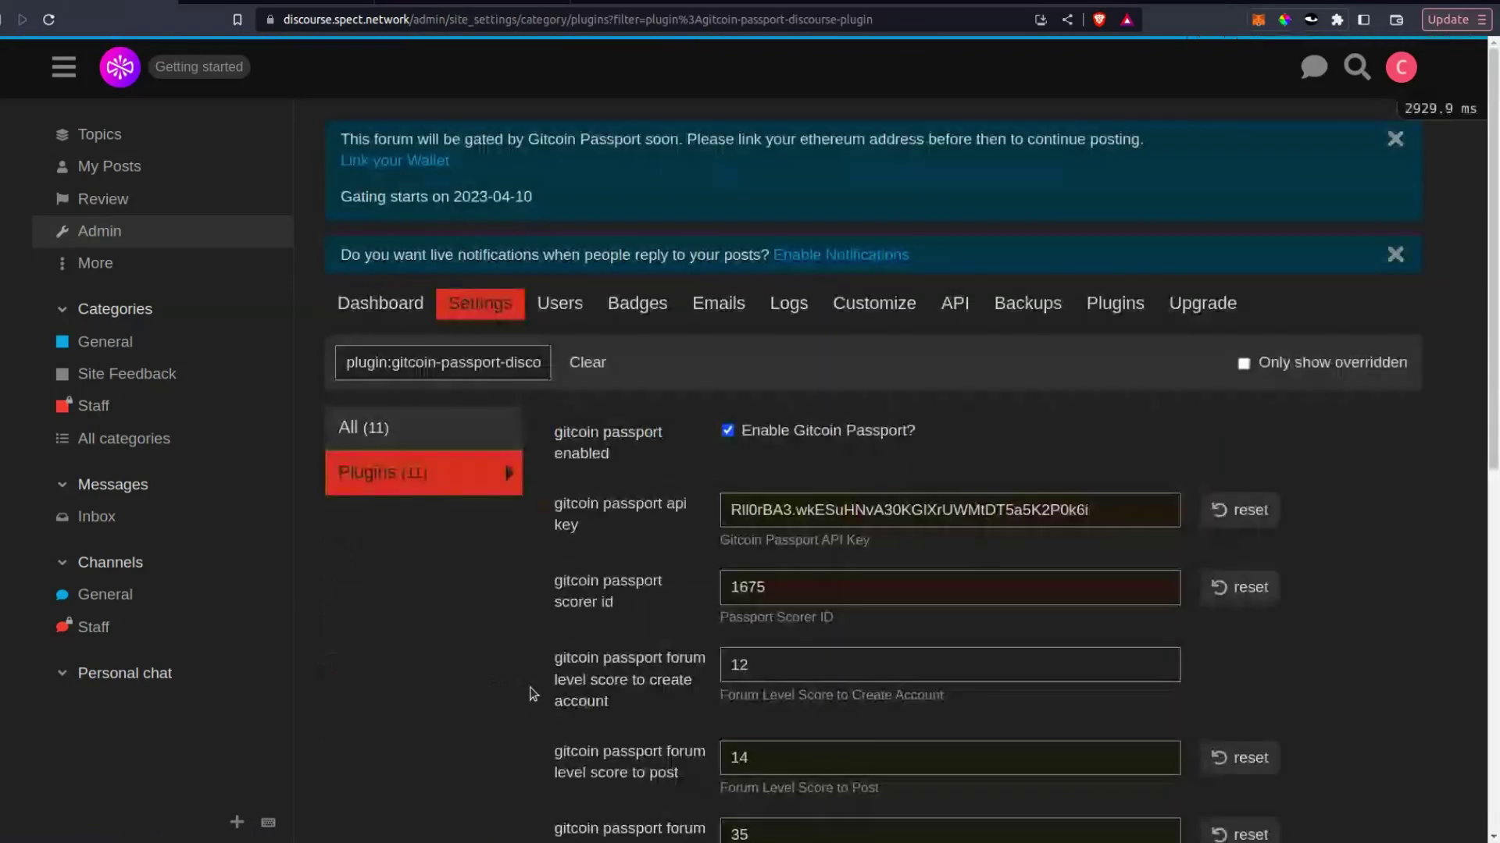
scroll(532, 694, down, 6)
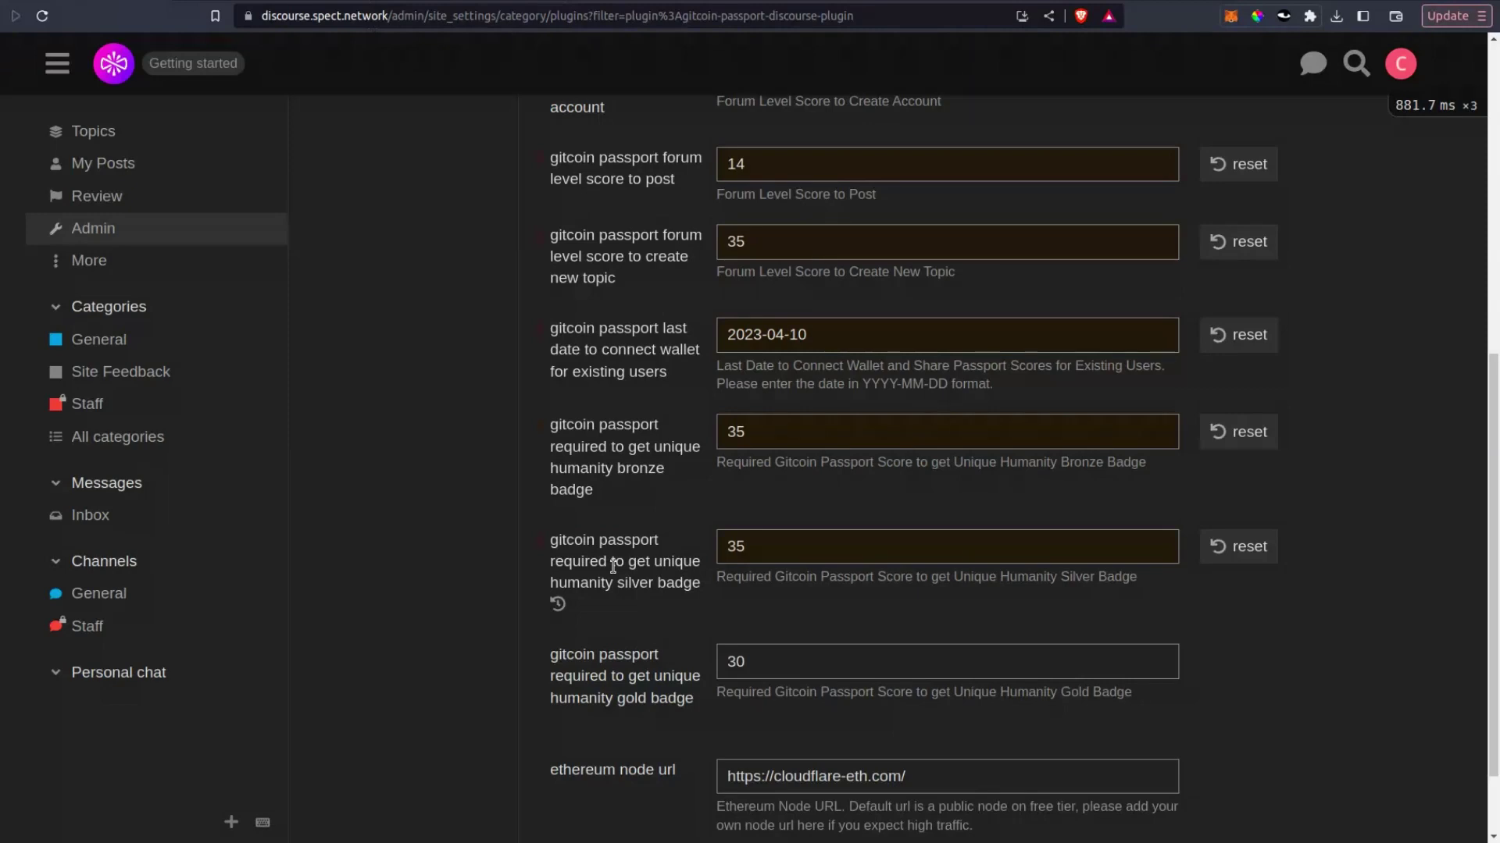
- Set the bronze Unique Humanity badge score from 35 to 13
scroll(613, 566, down, 2)
scroll(677, 612, up, 5)
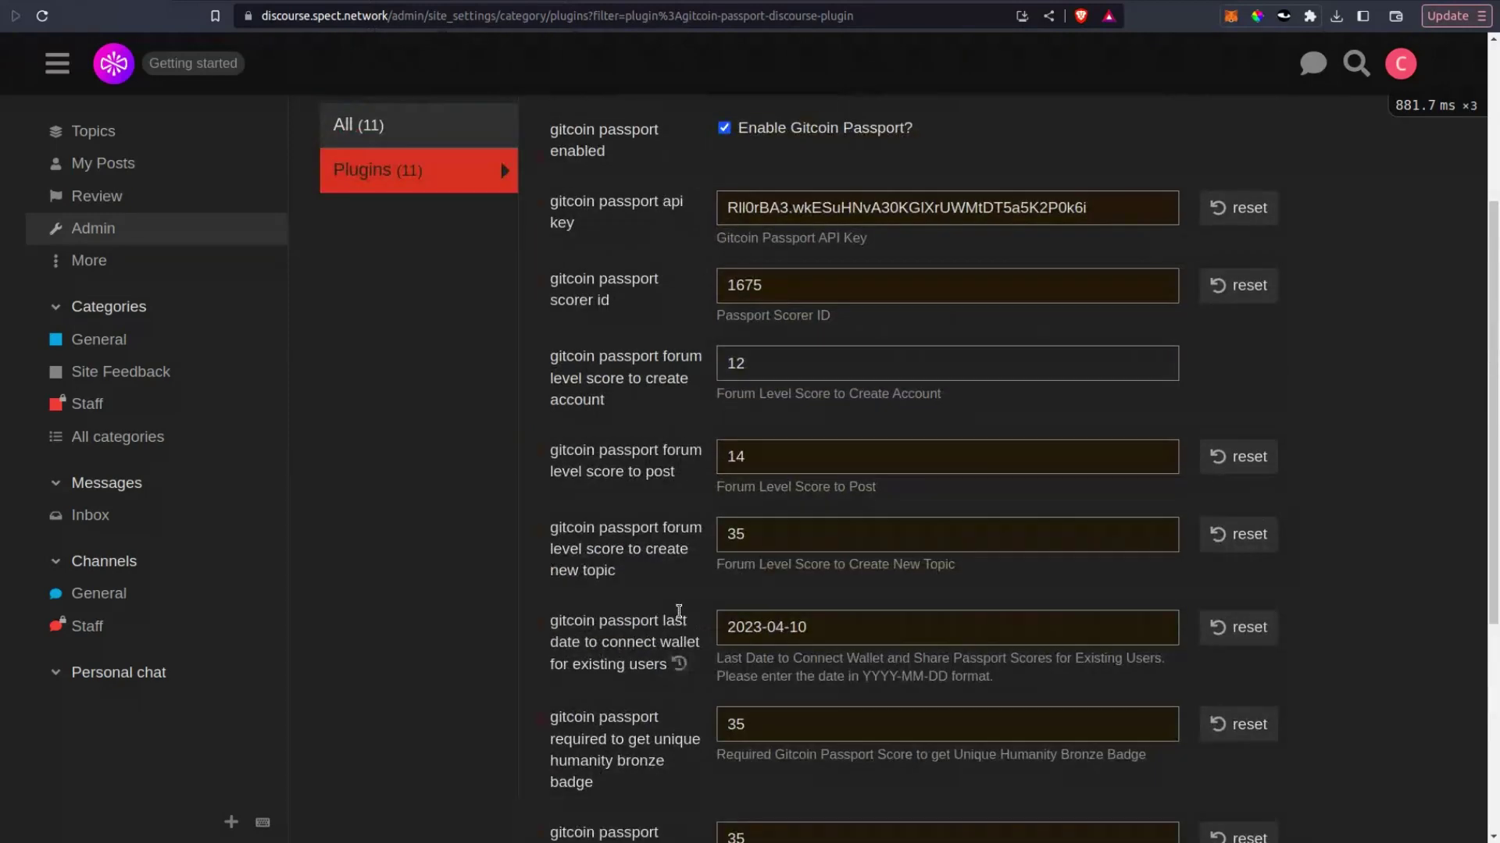
scroll(678, 611, down, 2)
scroll(678, 612, down, 1)
double_click(738, 528)
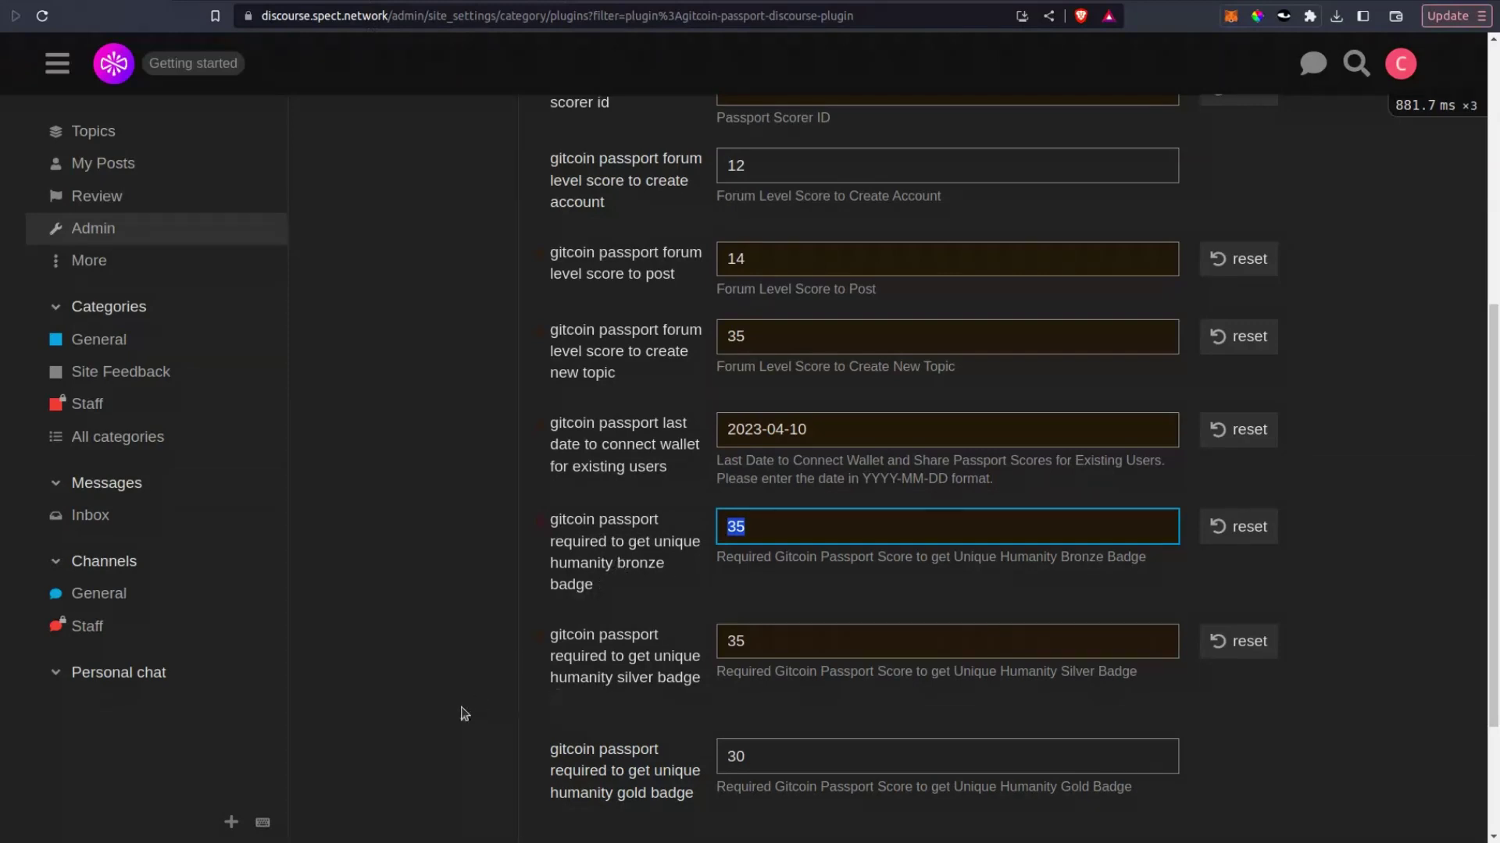
text(13)
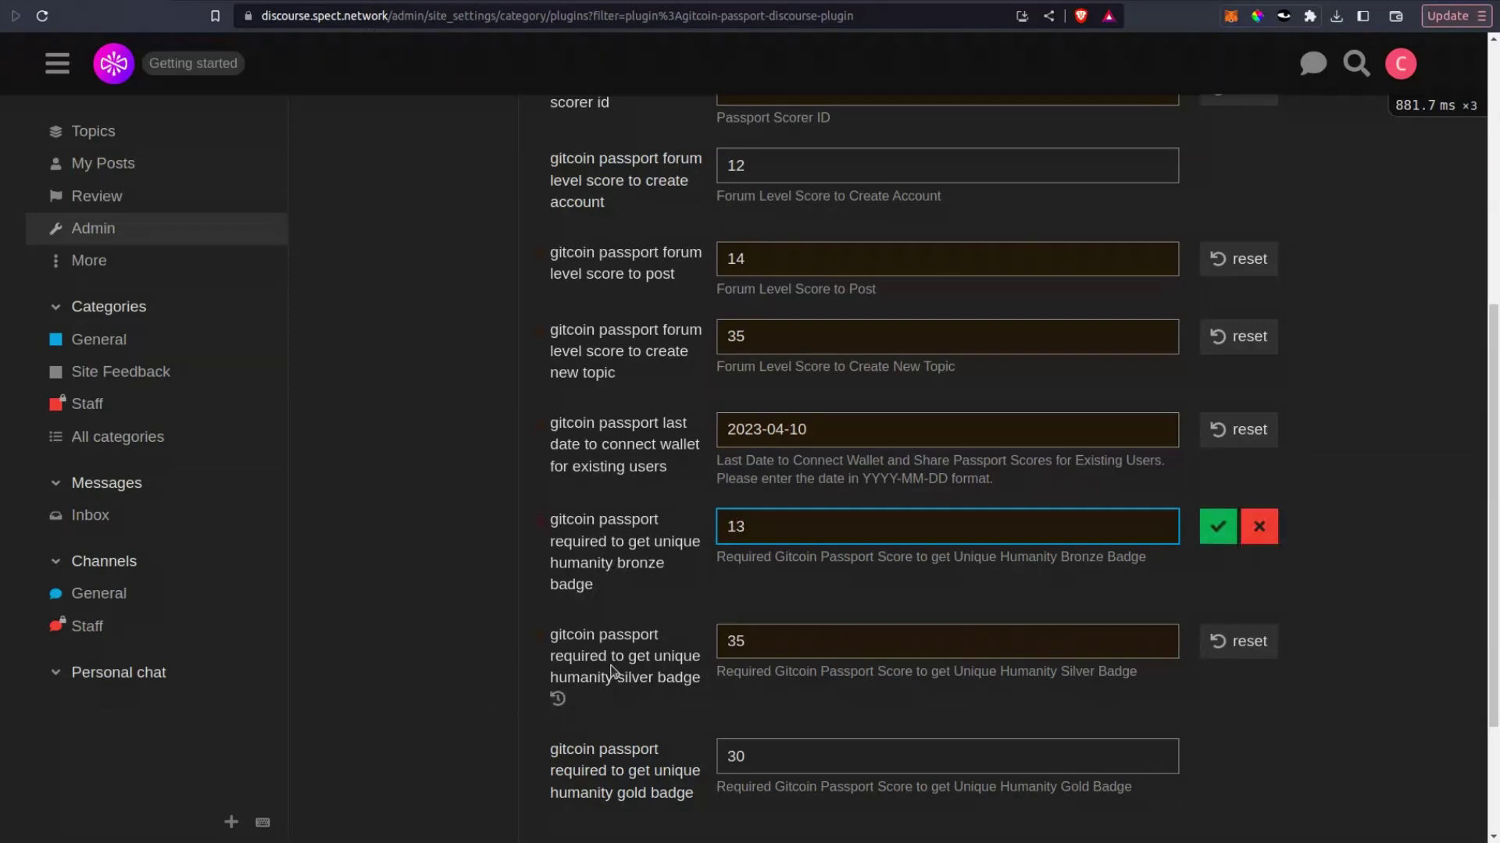
click(1217, 526)
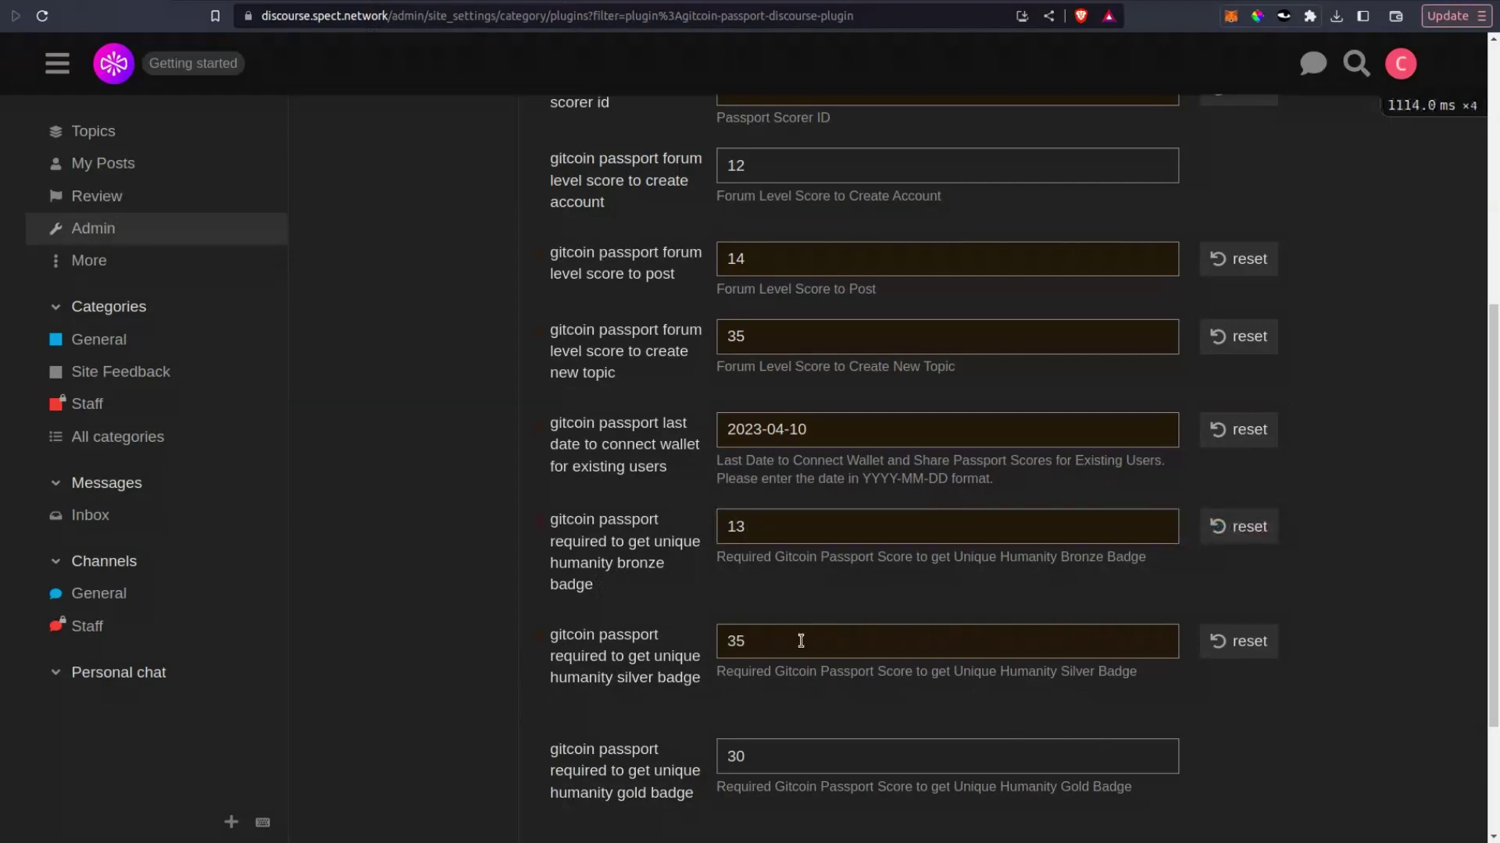
- Set the silver Unique Humanity badge score from 35 to 15
click(799, 642)
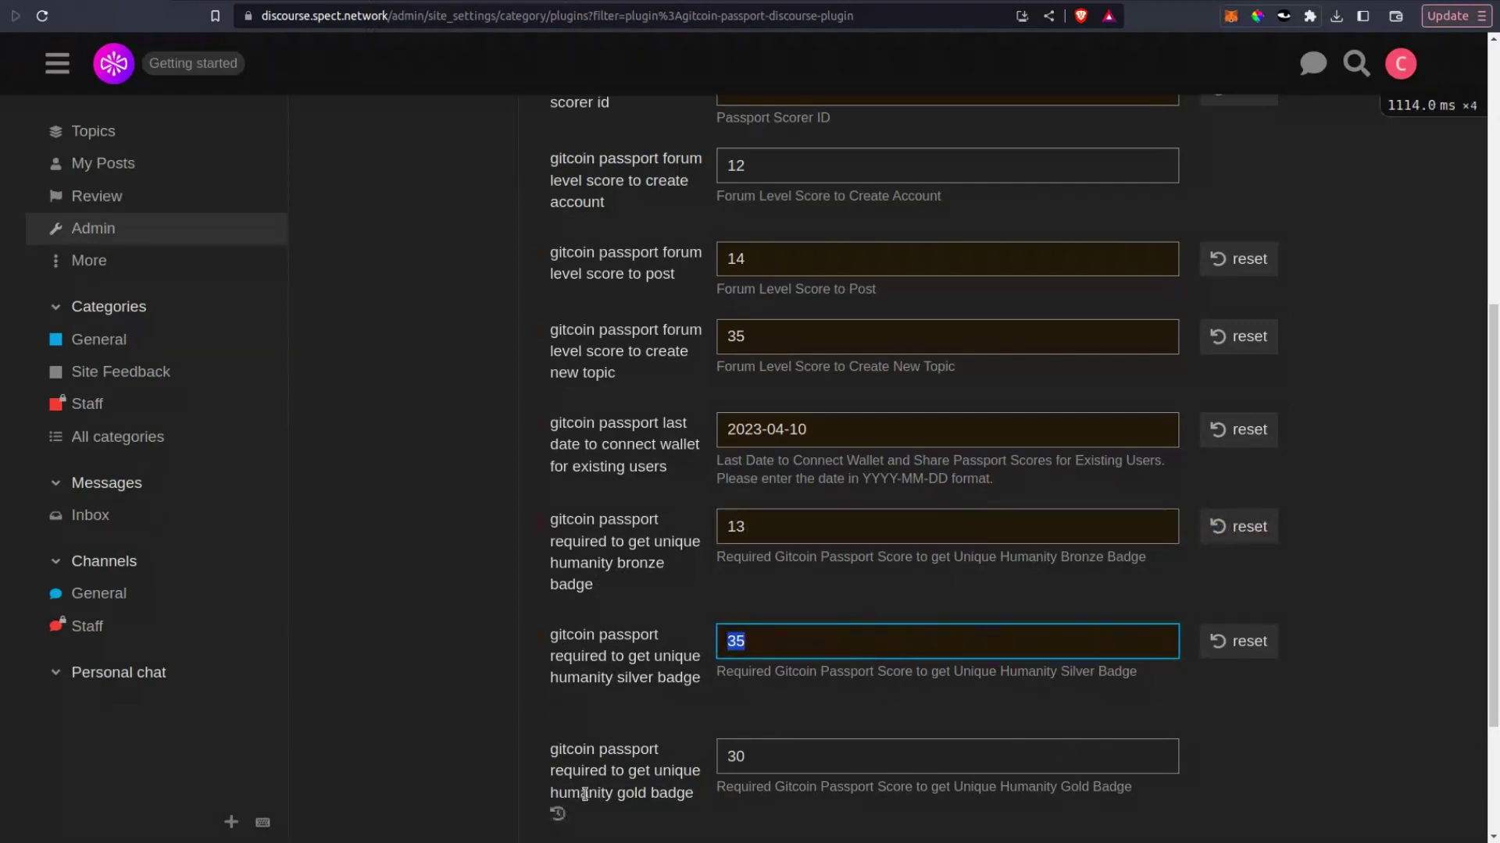
text(15)
key(Return)
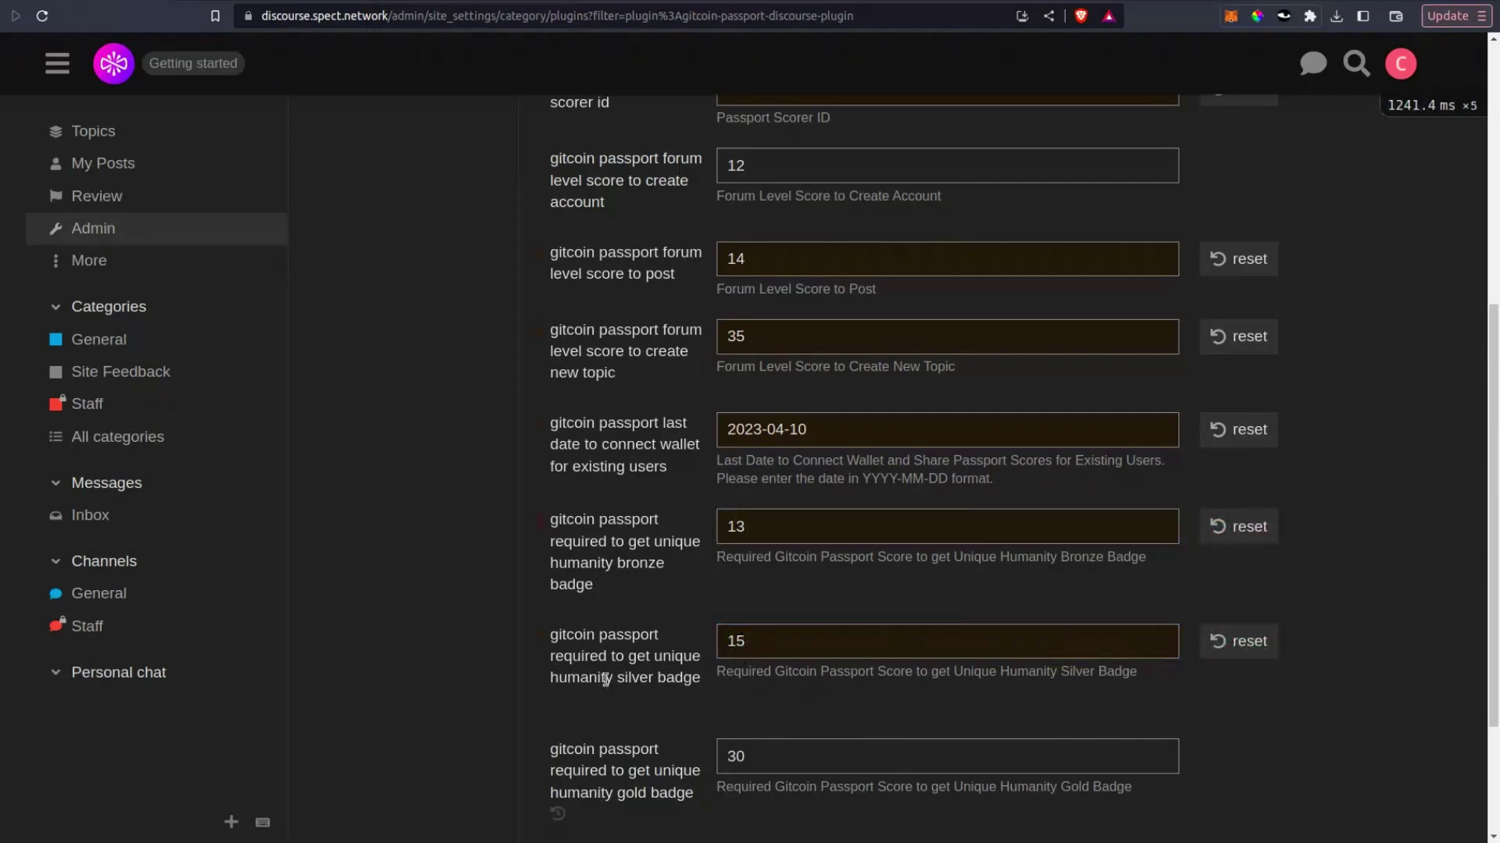
scroll(547, 625, down, 1)
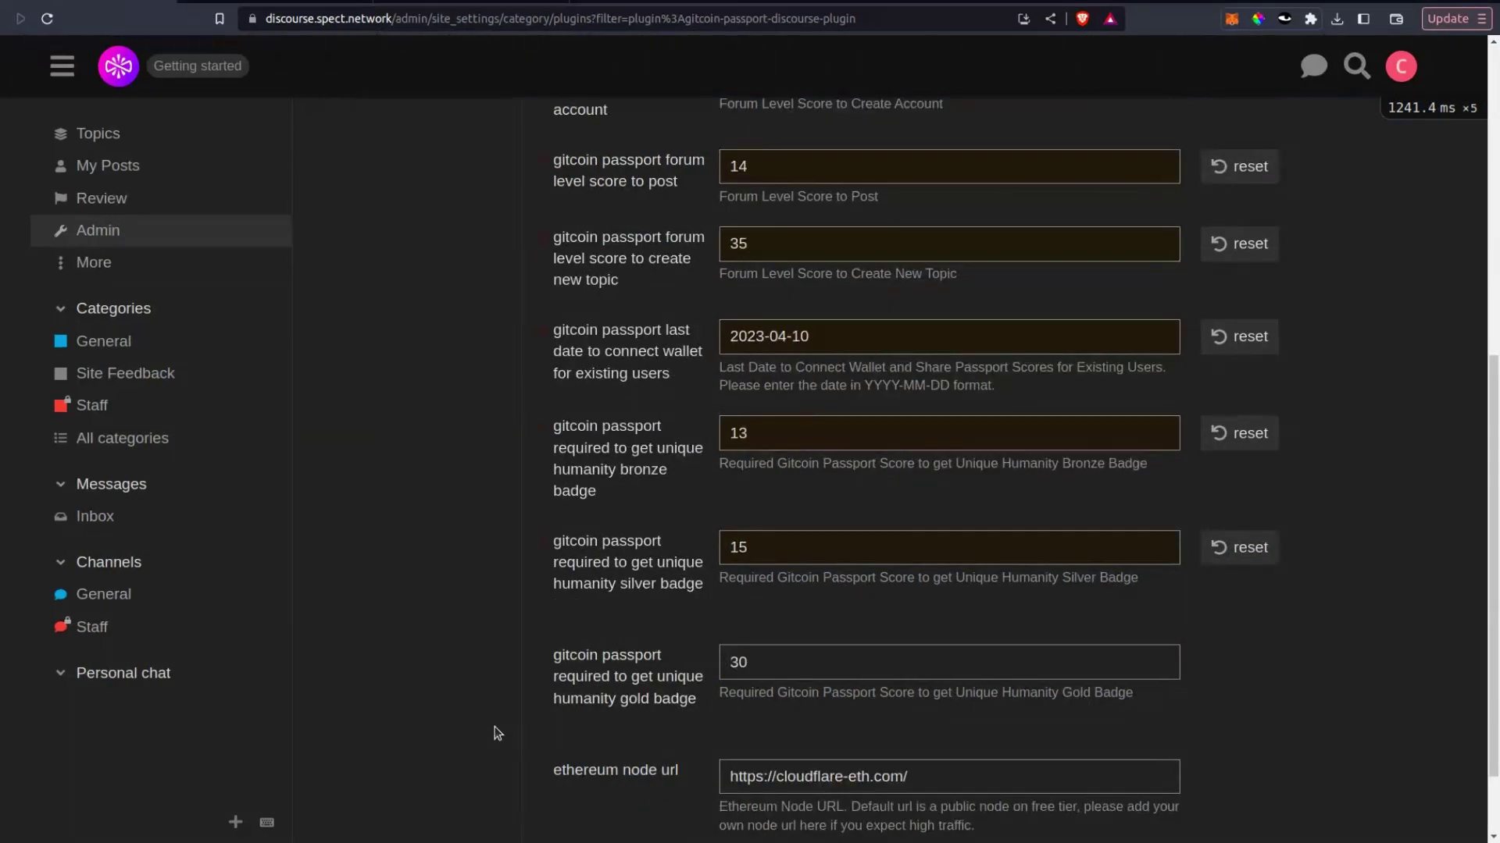
scroll(495, 727, up, 6)
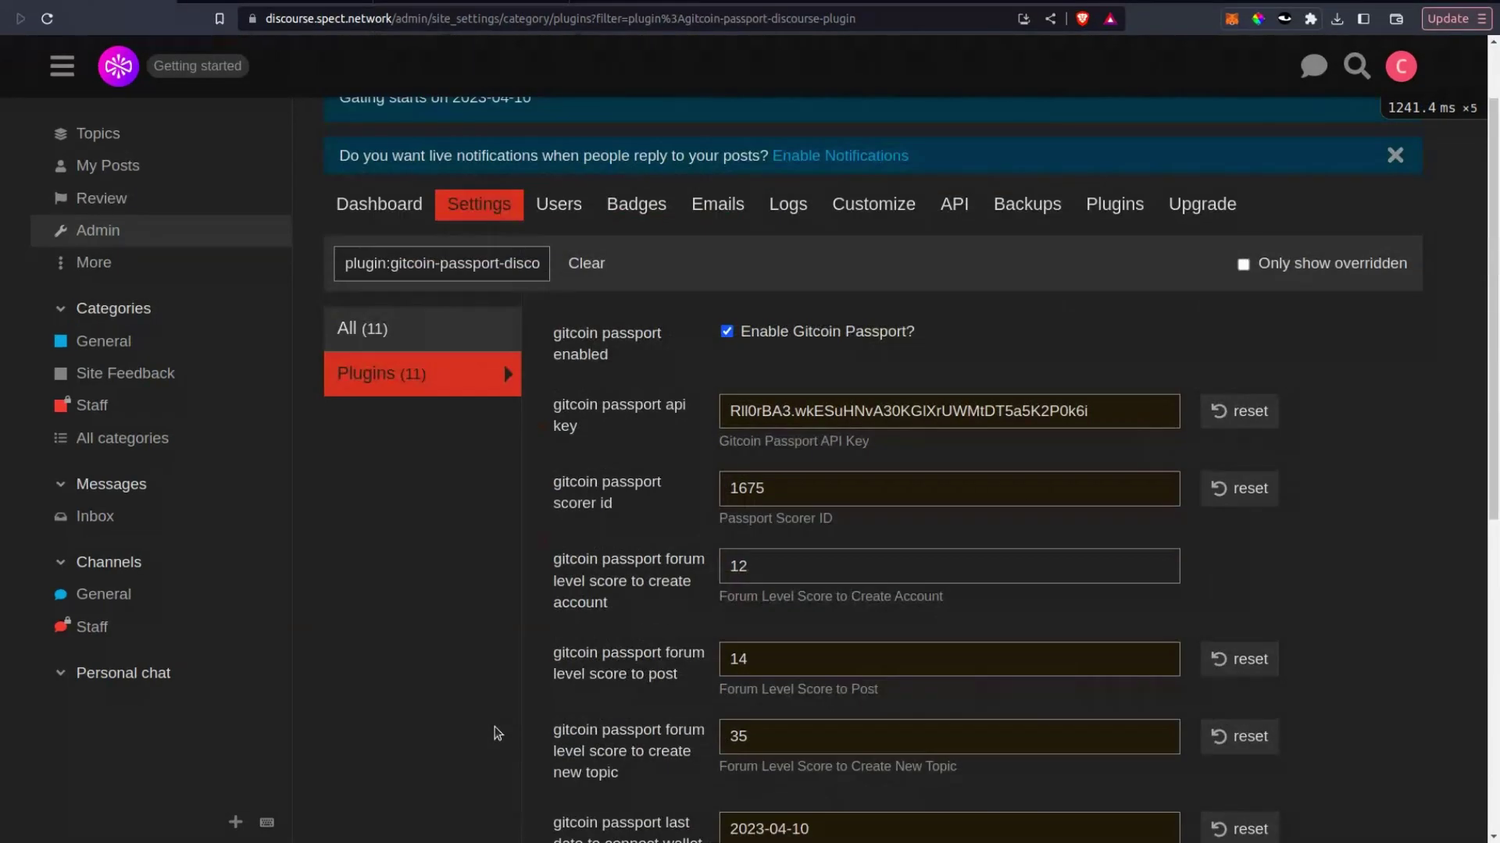
- Start a new badge named Bronze Unique Humanity with the air-freshener icon and Bronze type
click(636, 303)
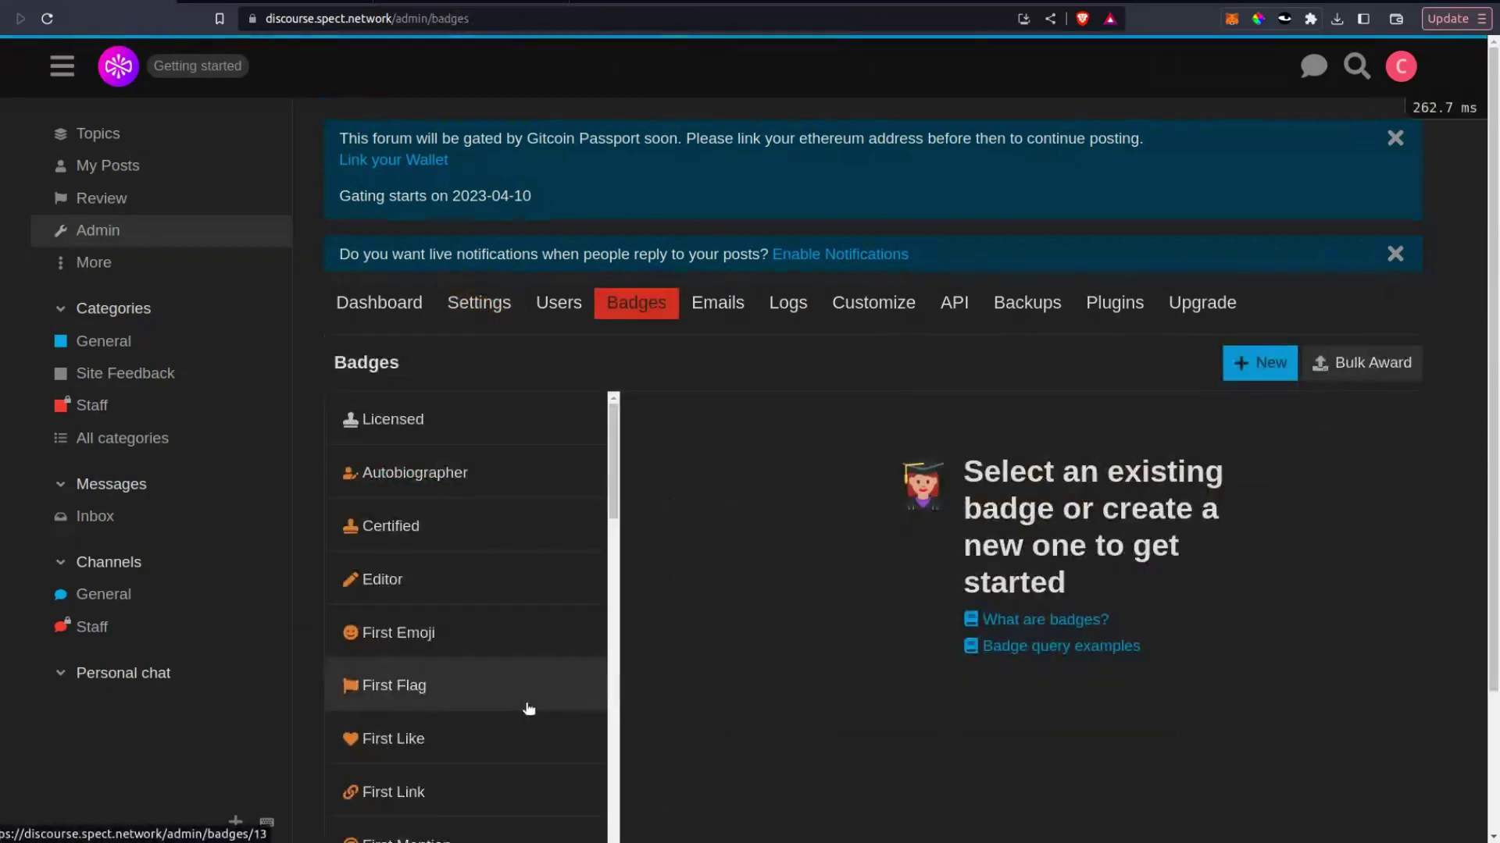
scroll(438, 663, down, 8)
scroll(723, 535, down, 2)
scroll(436, 666, down, 5)
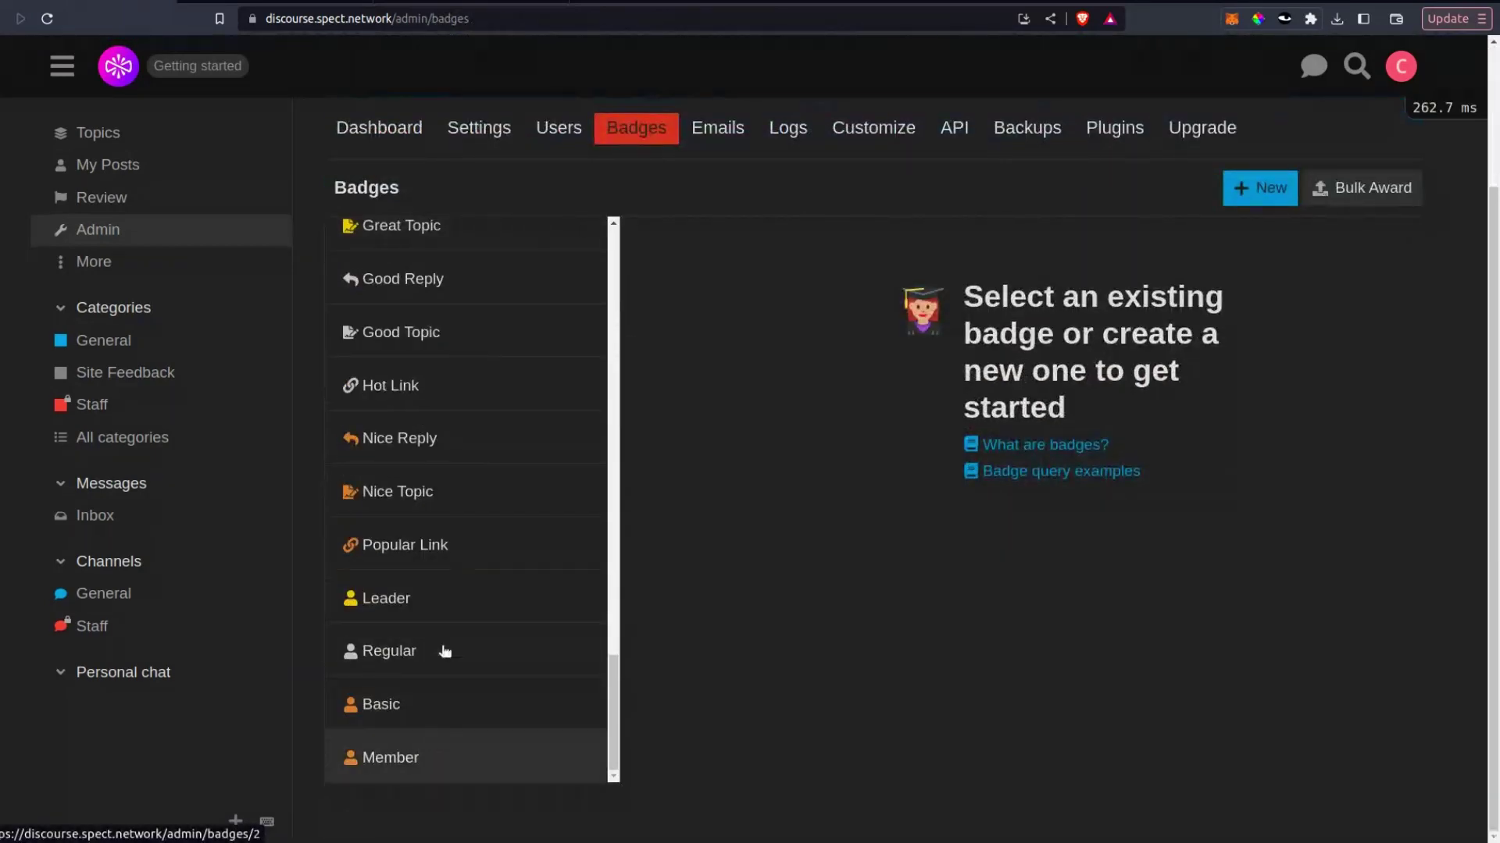
click(1259, 188)
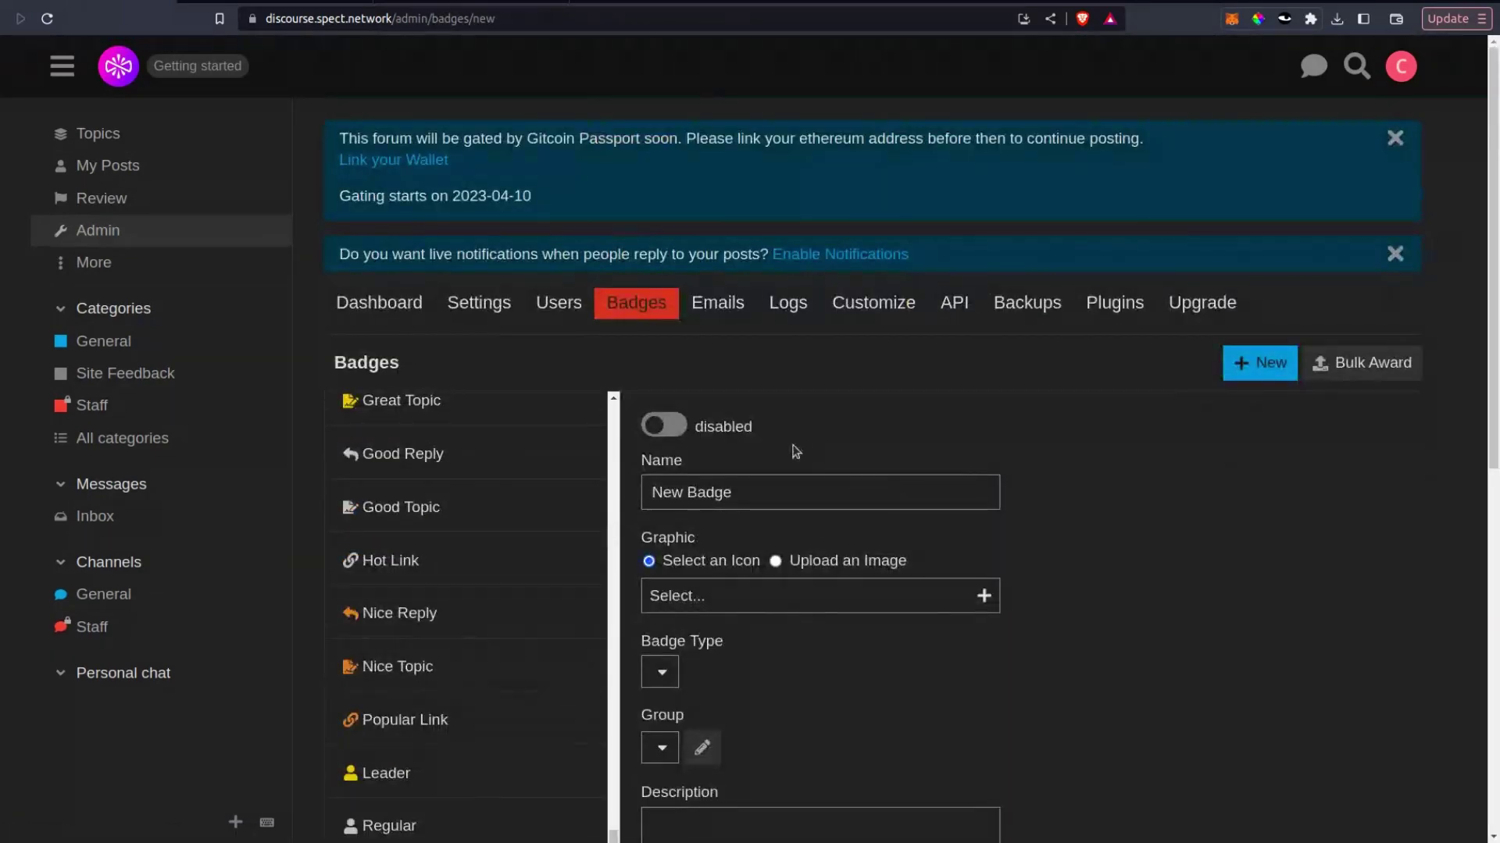
scroll(703, 437, down, 4)
triple_click(709, 201)
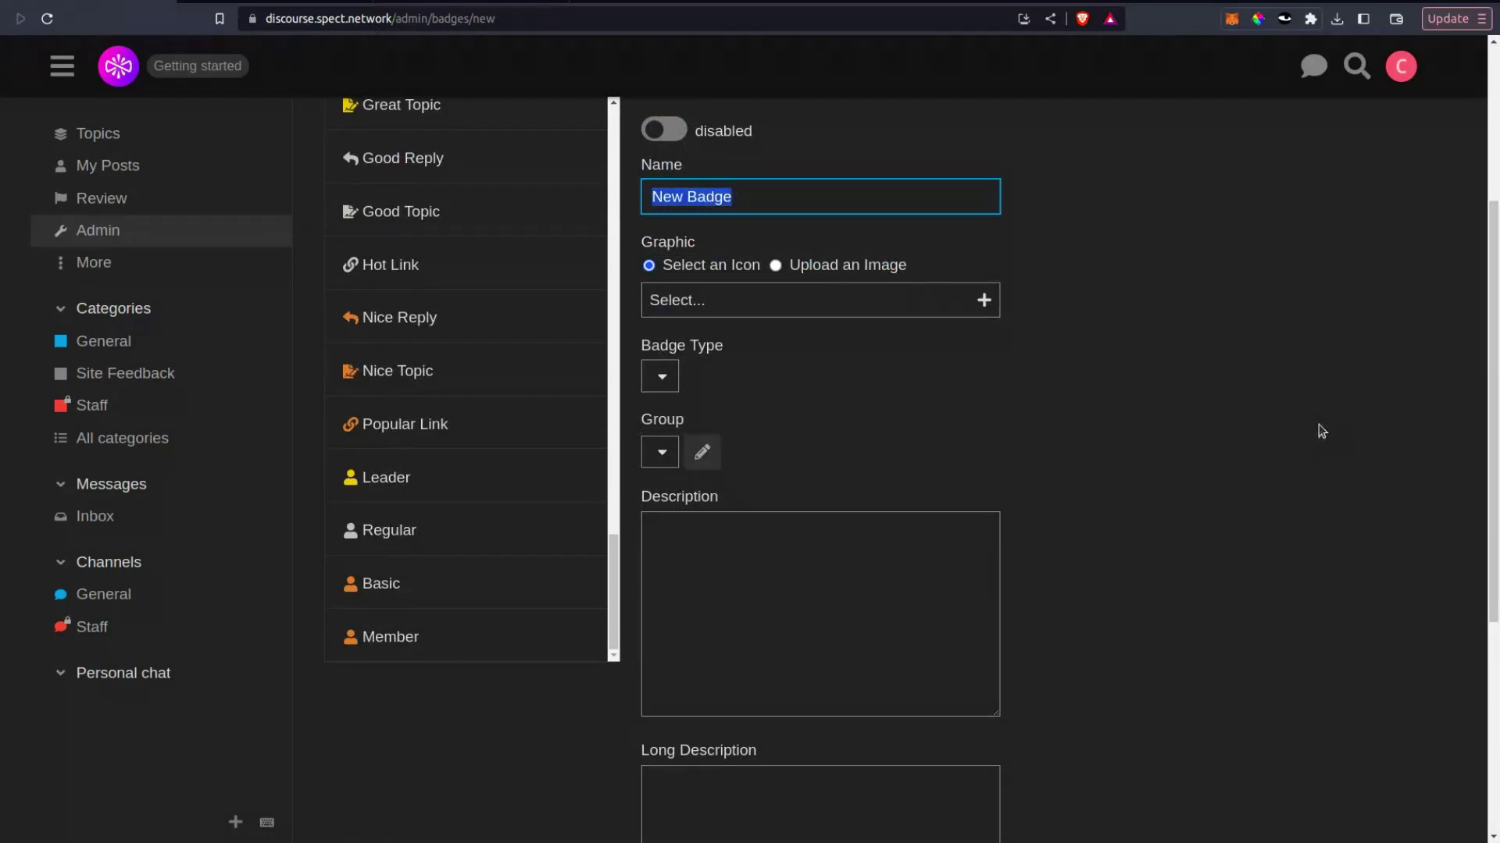
text(Bronze Unique Humanity)
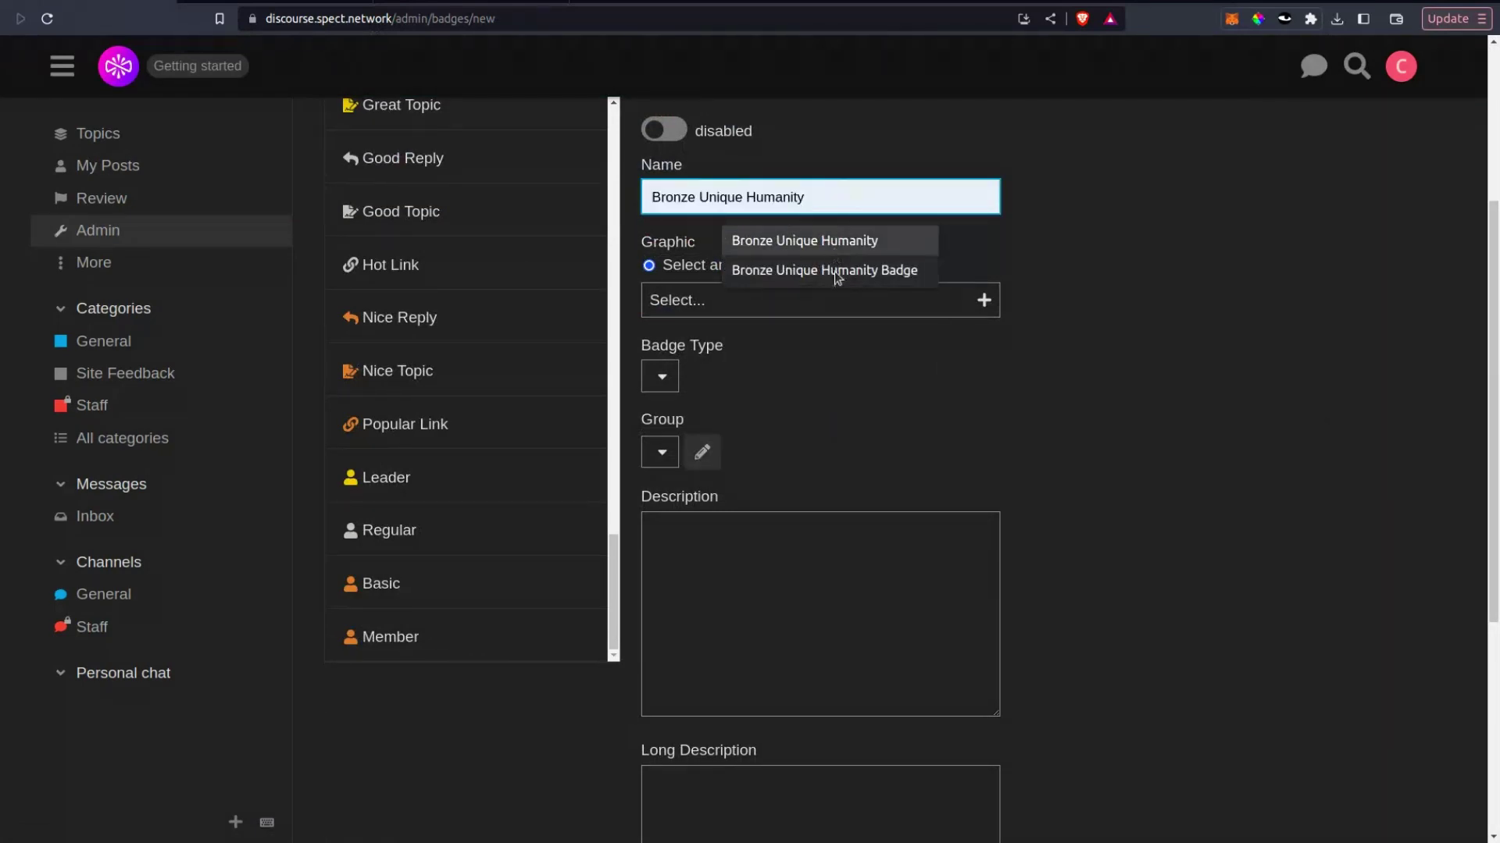
click(832, 246)
click(831, 305)
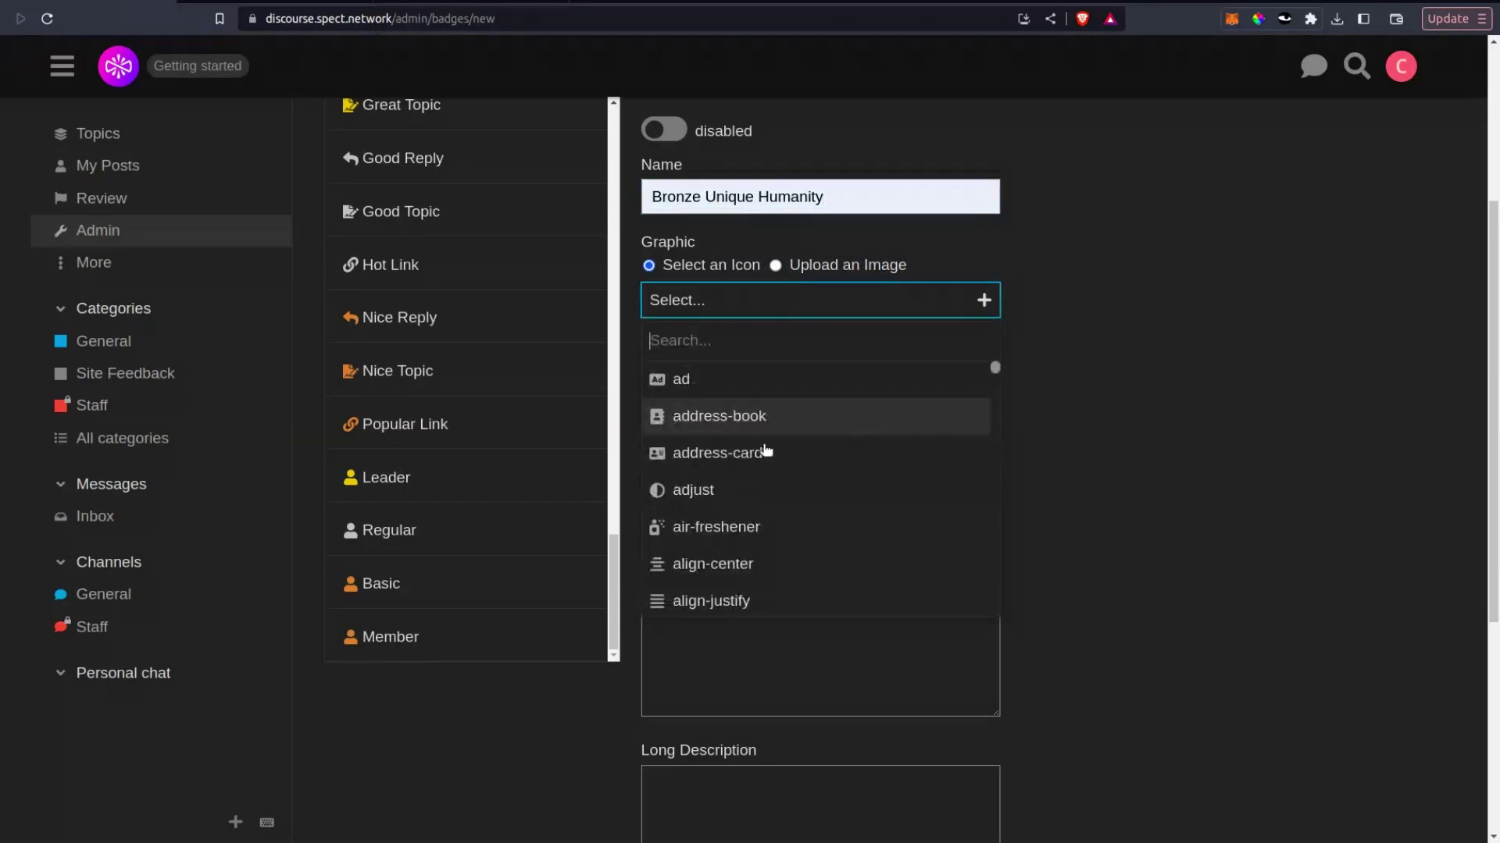
click(734, 527)
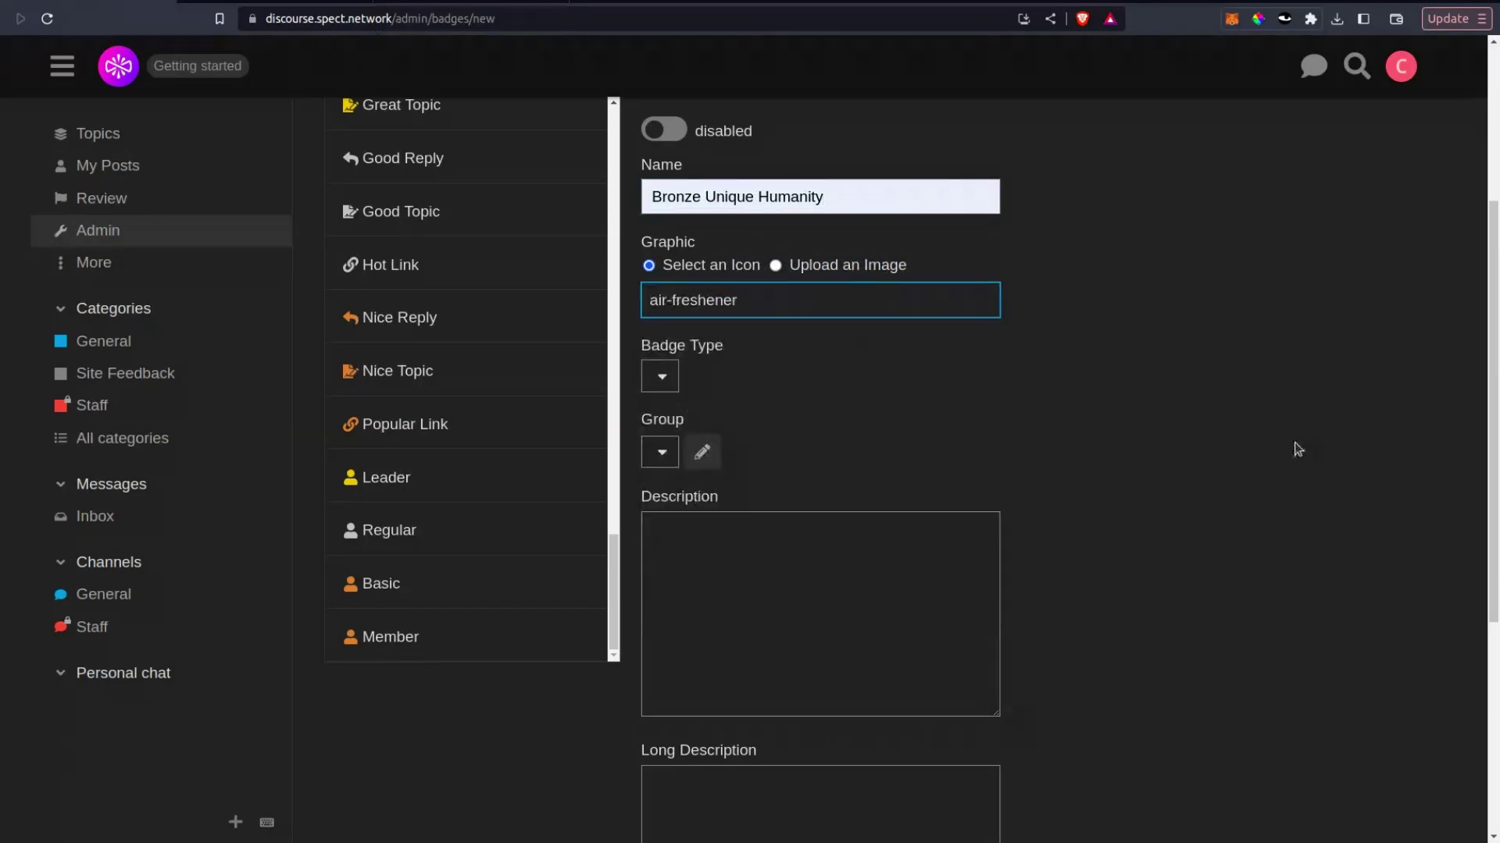
click(659, 376)
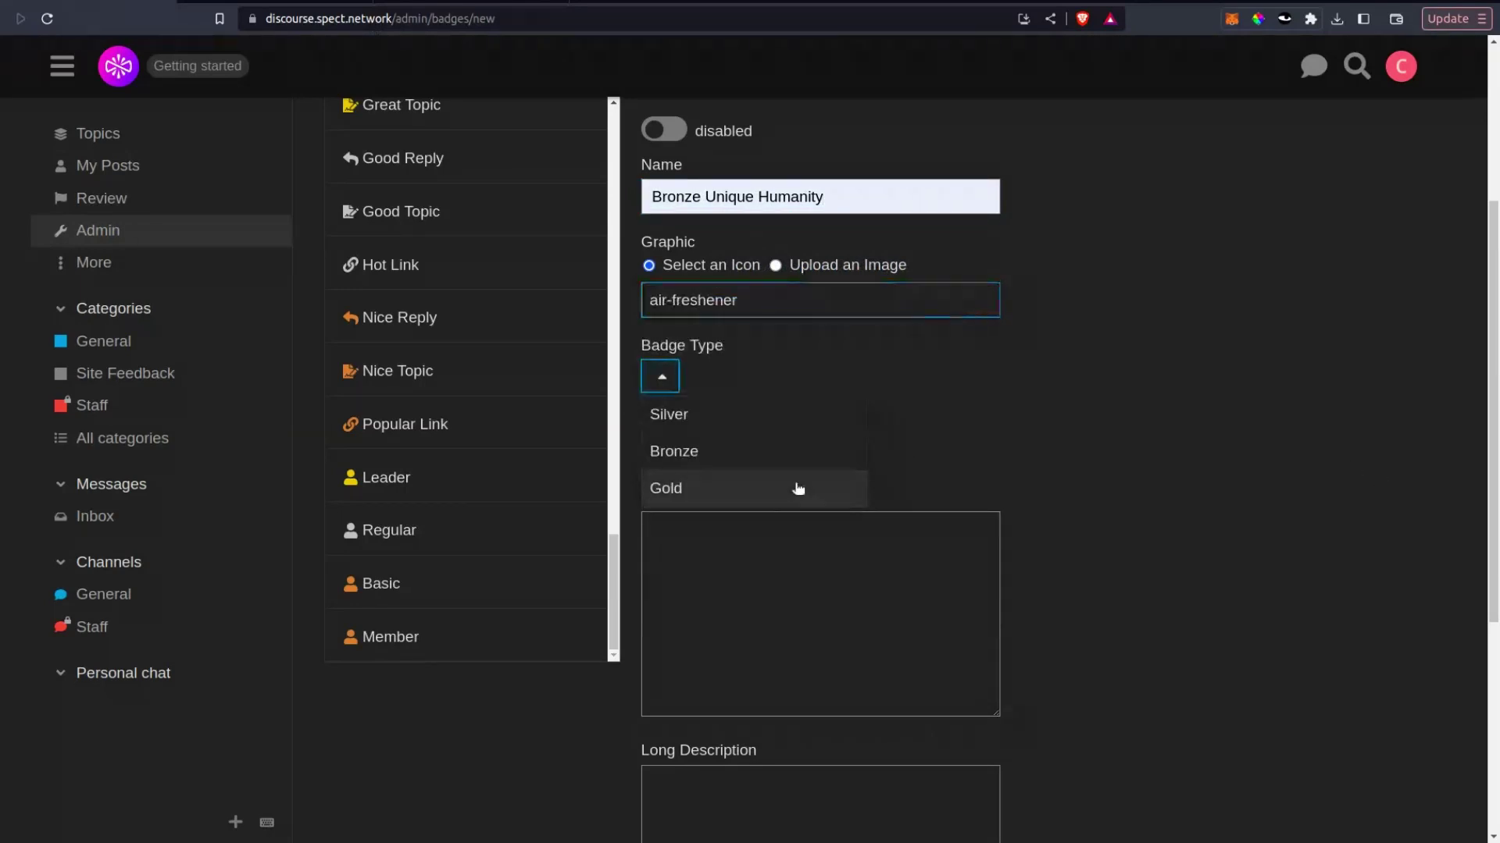
click(743, 444)
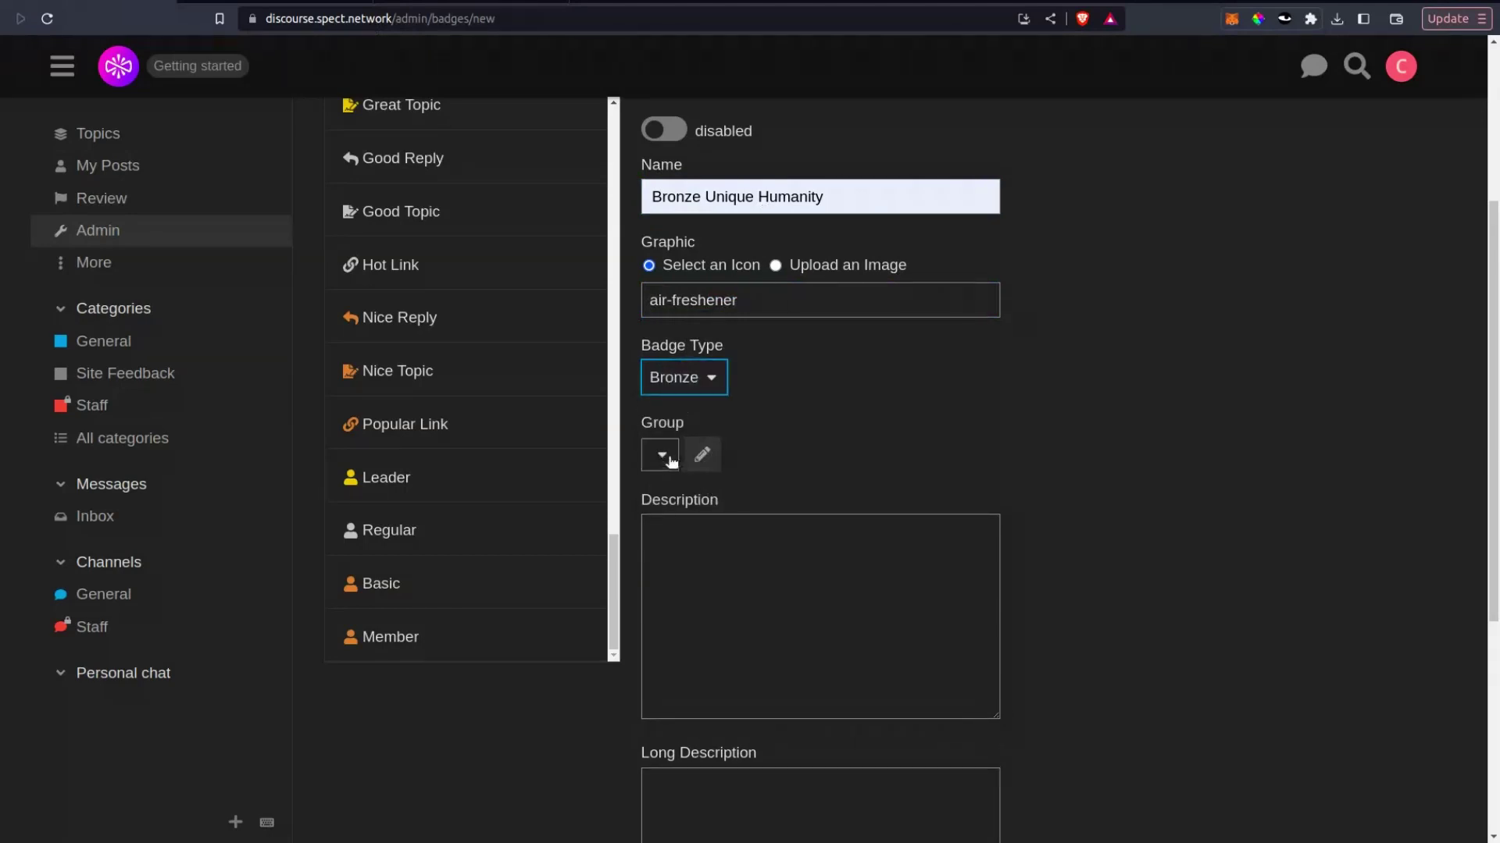
- Put the badge in a new Unique Humanity badge grouping
click(710, 457)
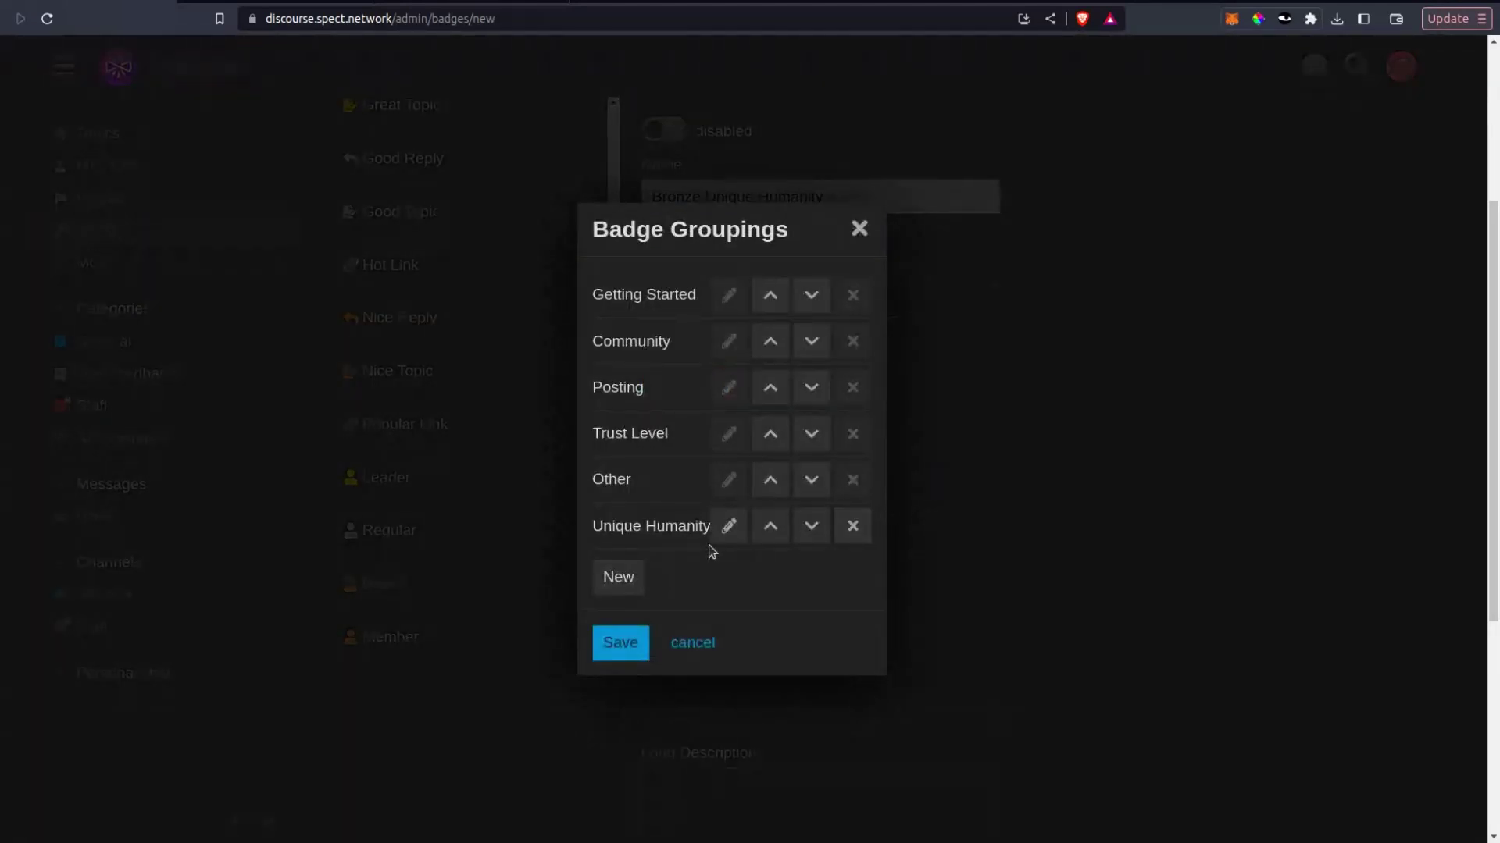
triple_click(670, 528)
triple_click(625, 523)
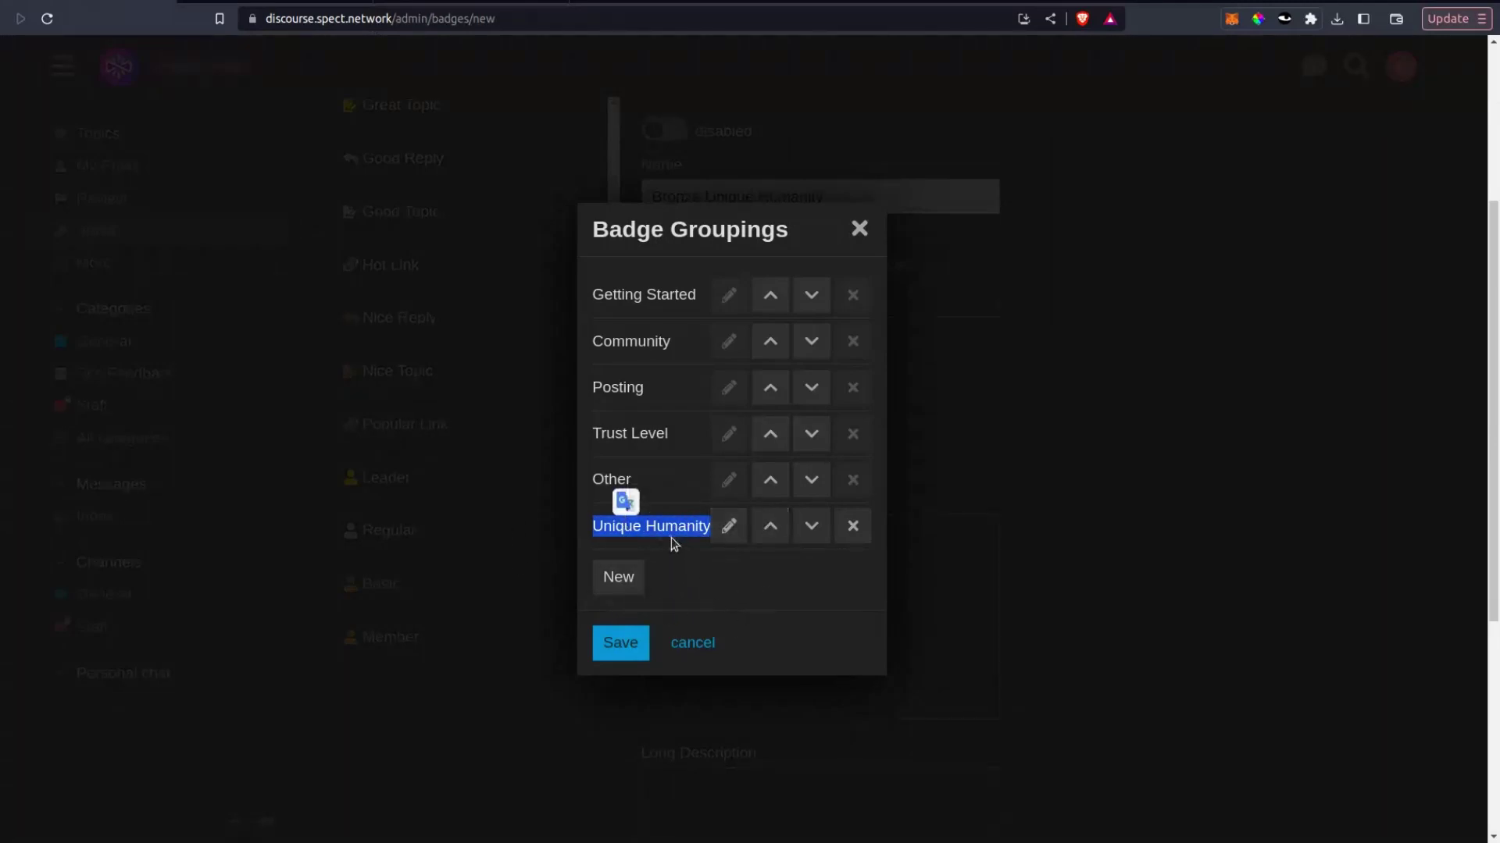
double_click(625, 525)
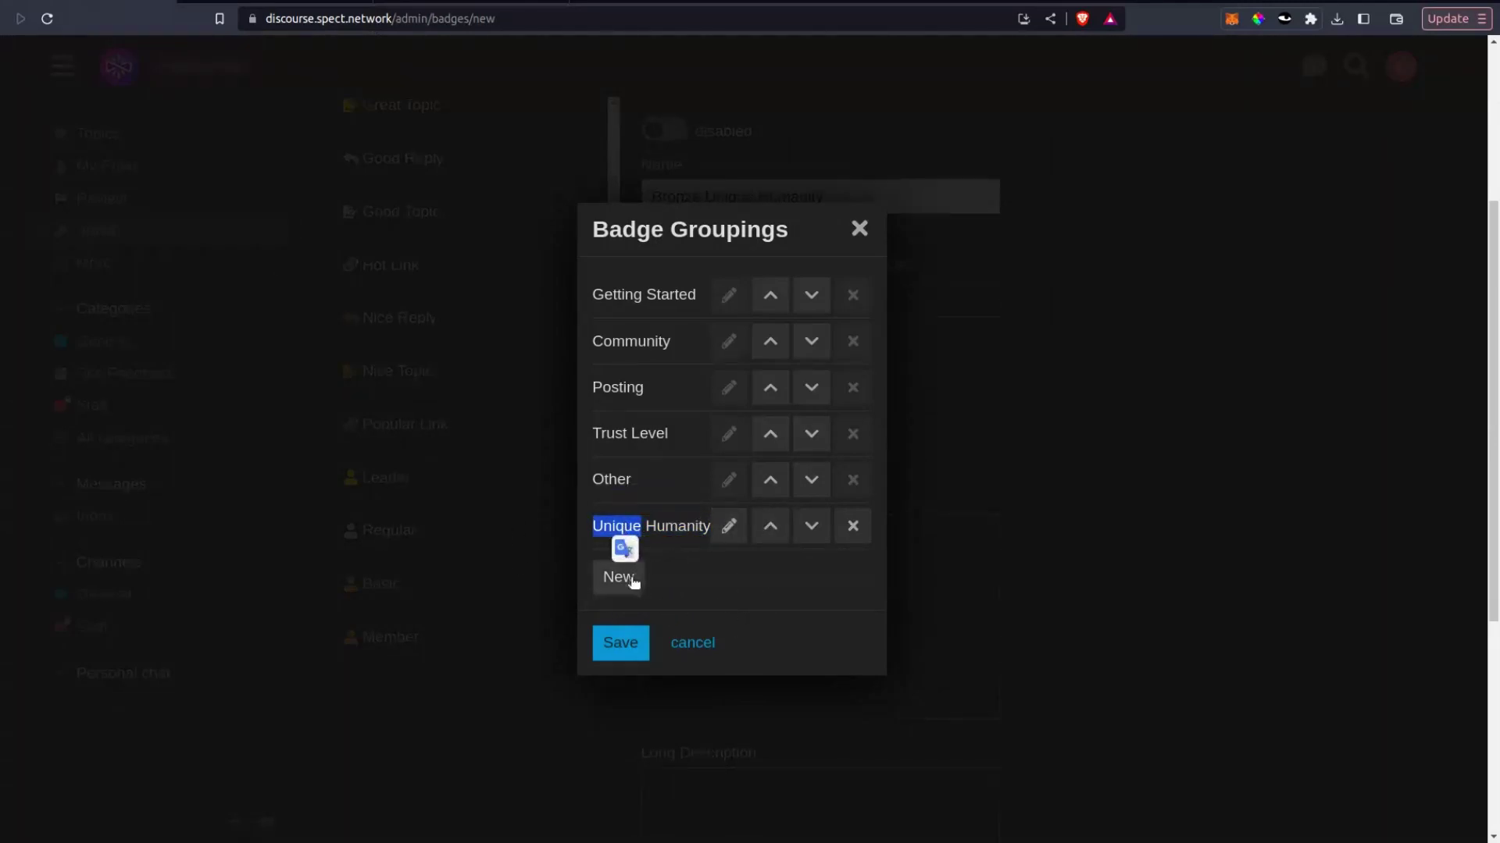
triple_click(677, 525)
click(596, 531)
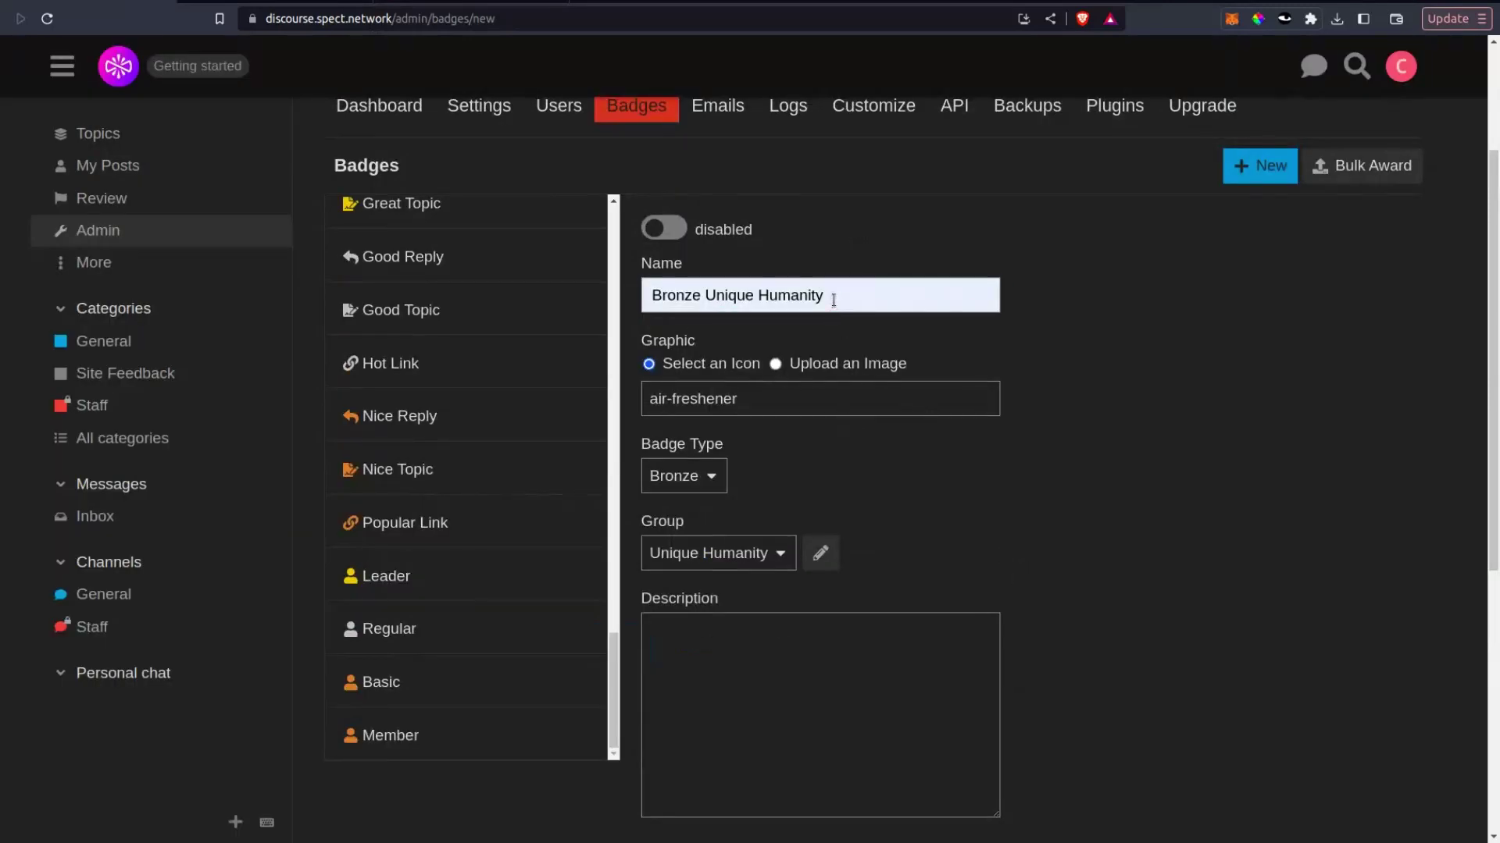
- Write the description 'Bronze Unique Humanity Badge' by copying the badge name
double_click(833, 299)
triple_click(844, 289)
key(ctrl+c)
click(734, 703)
key(ctrl+v)
text(Badge)
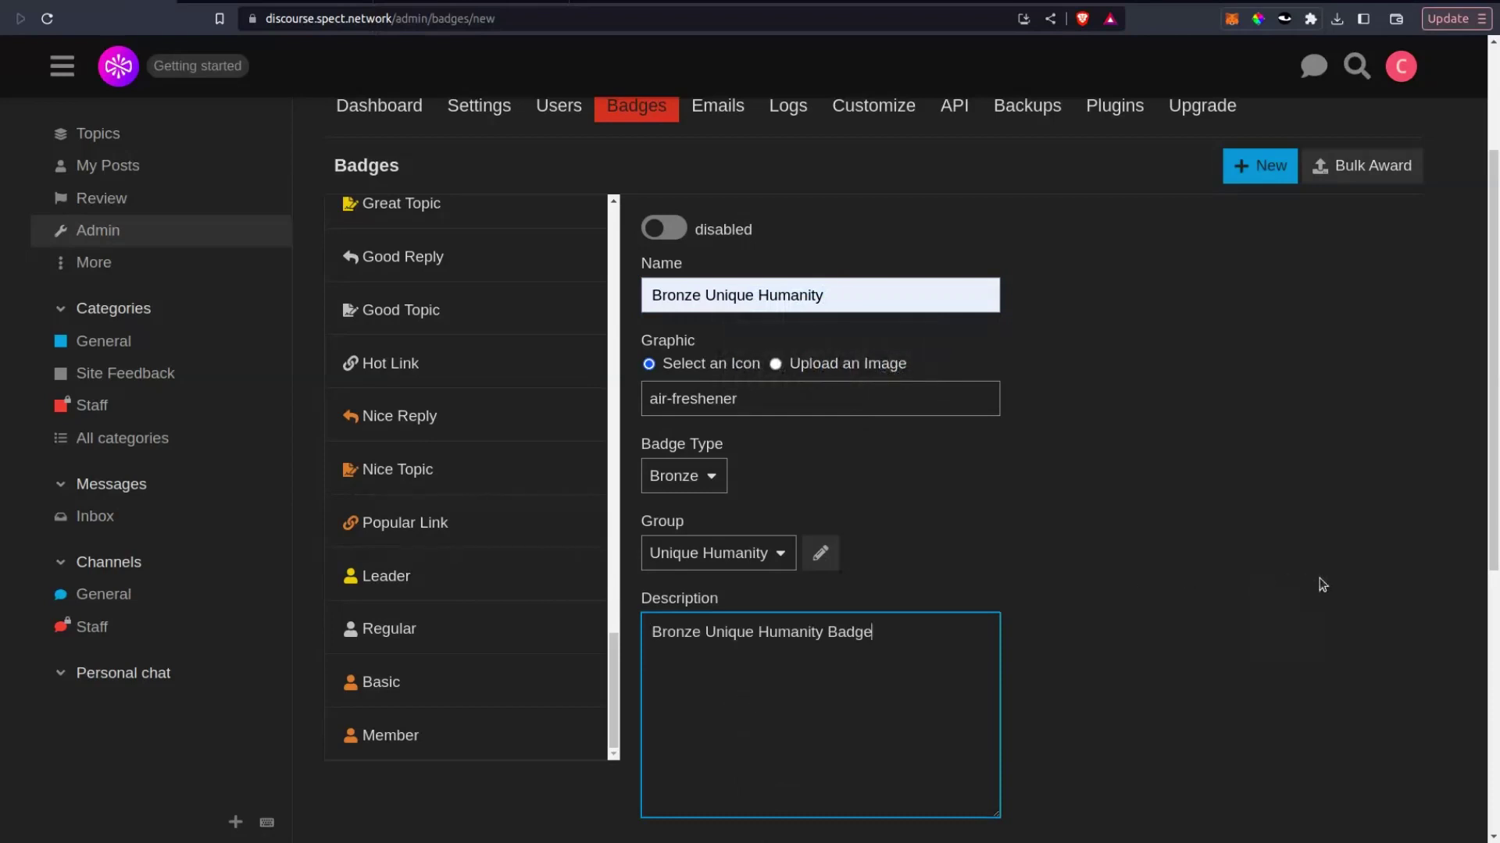
click(1321, 585)
- Save the Bronze Unique Humanity badge and enable it
scroll(1299, 602, down, 5)
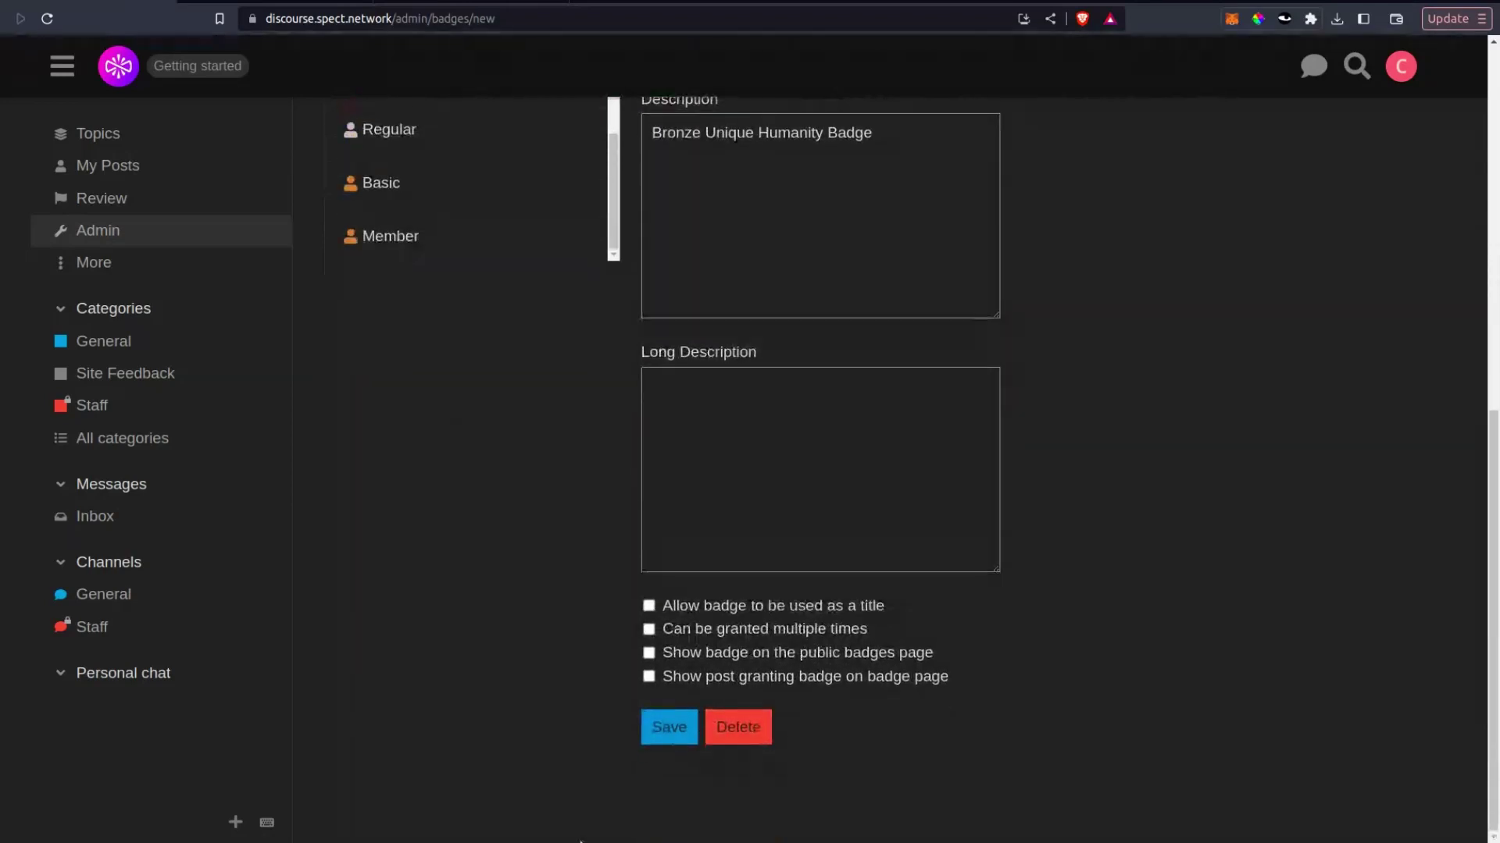
click(669, 727)
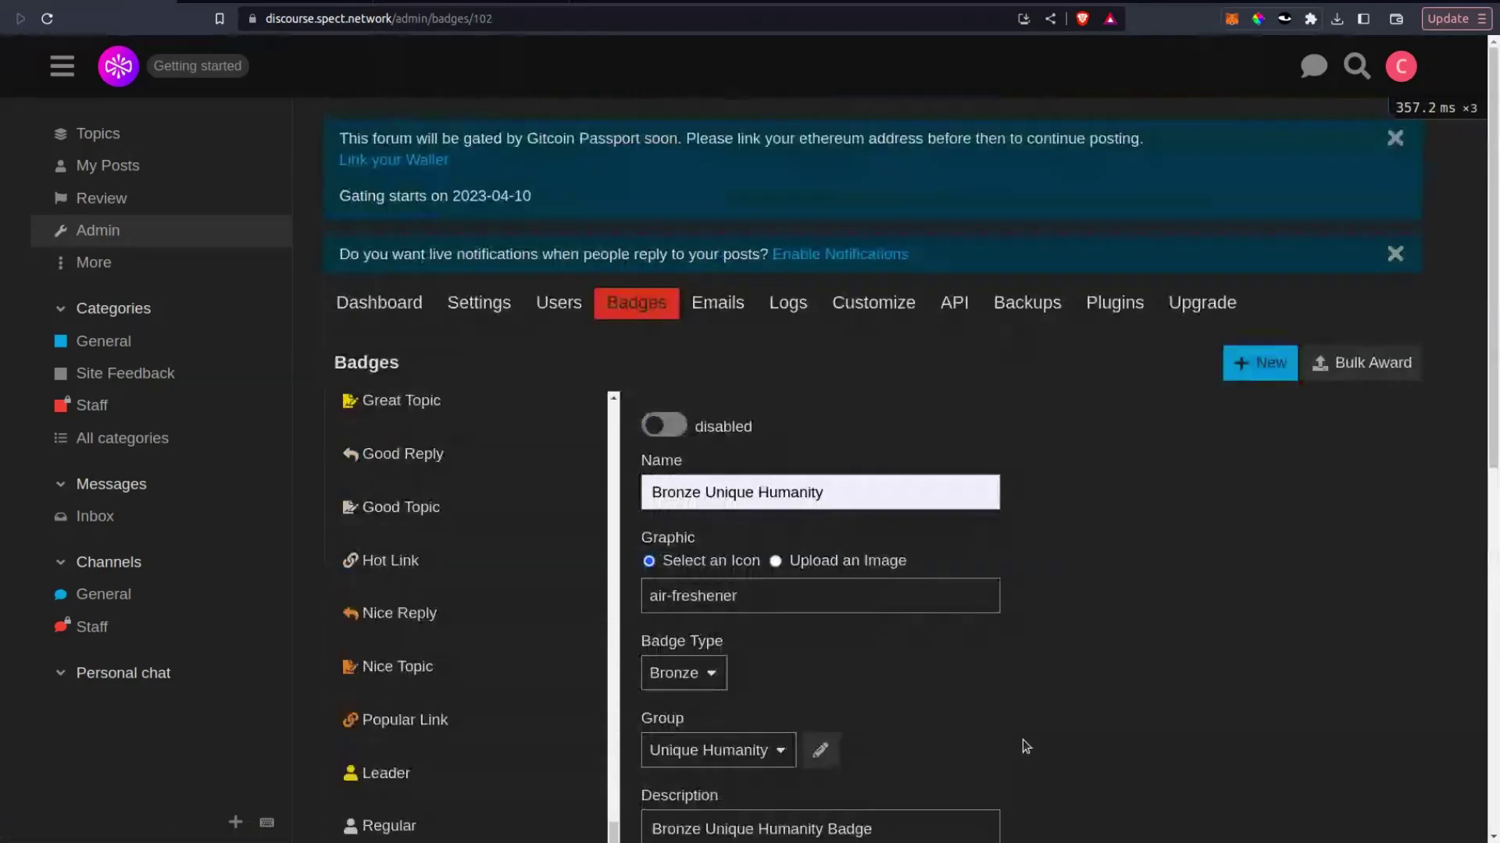
click(663, 425)
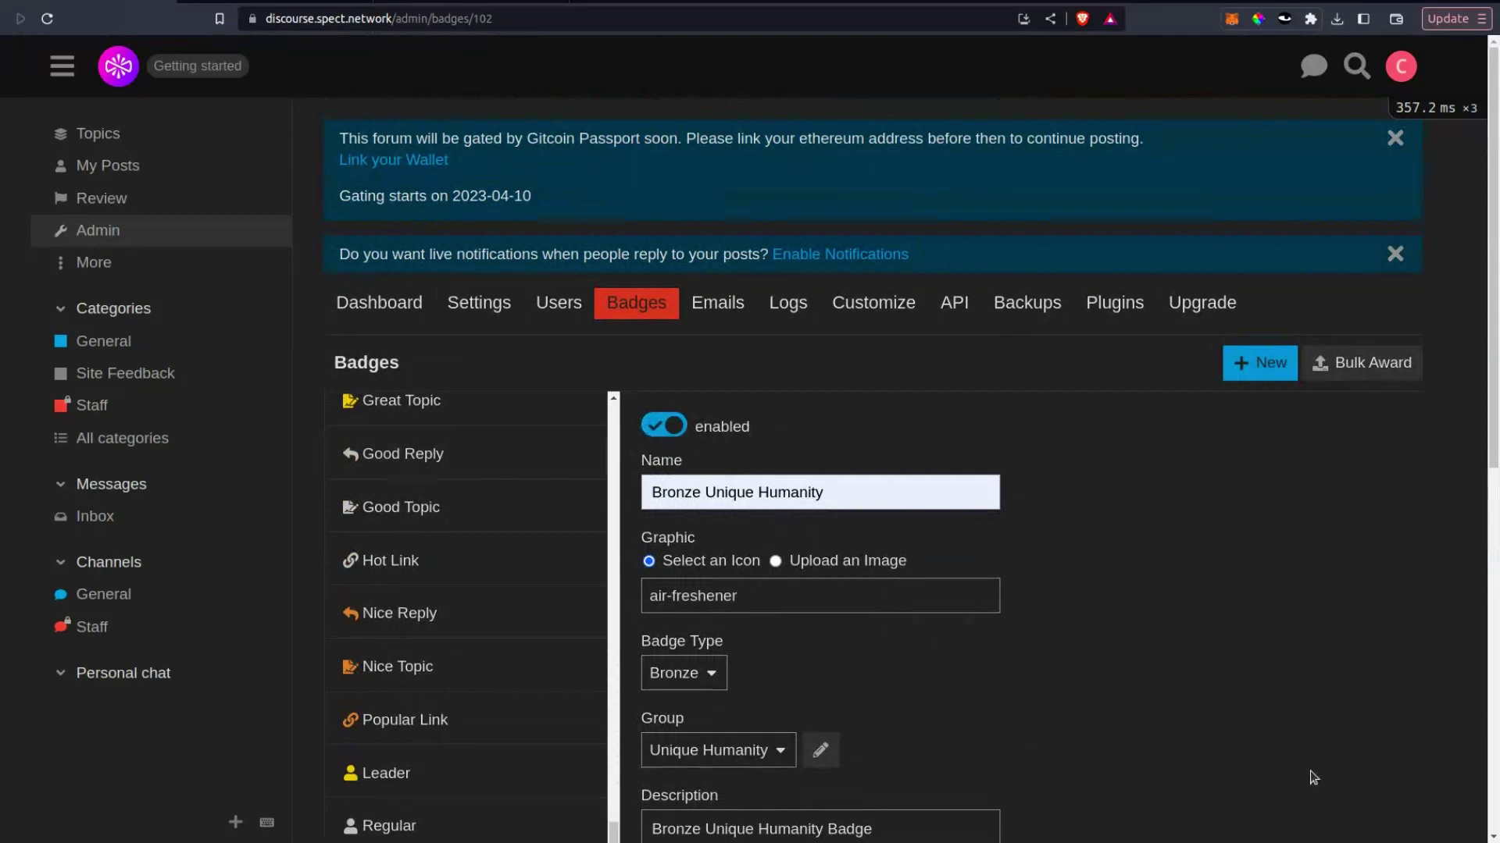
scroll(469, 666, down, 8)
scroll(1127, 433, up, 8)
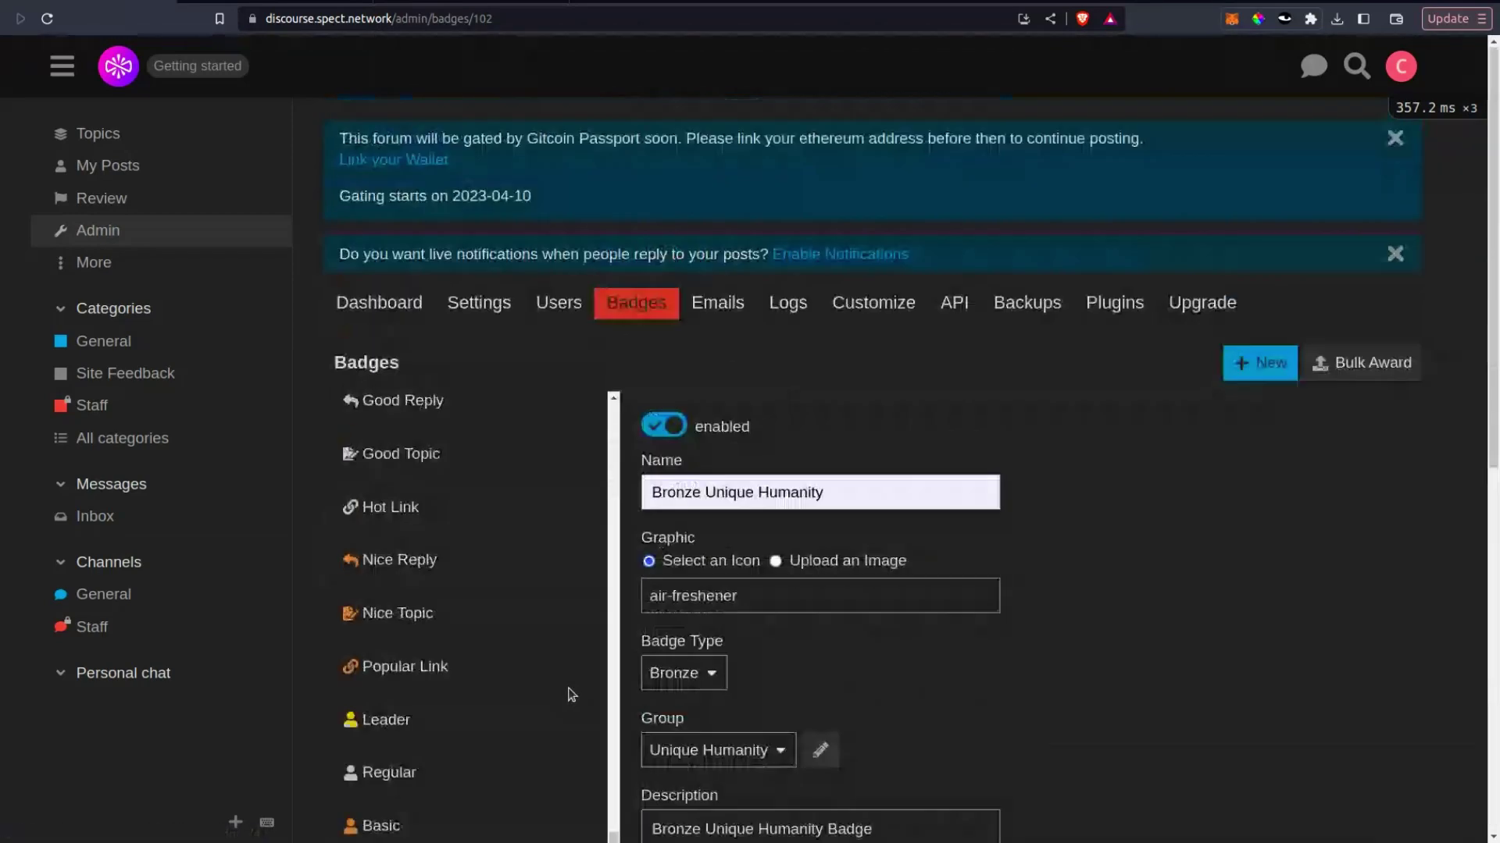
click(1244, 371)
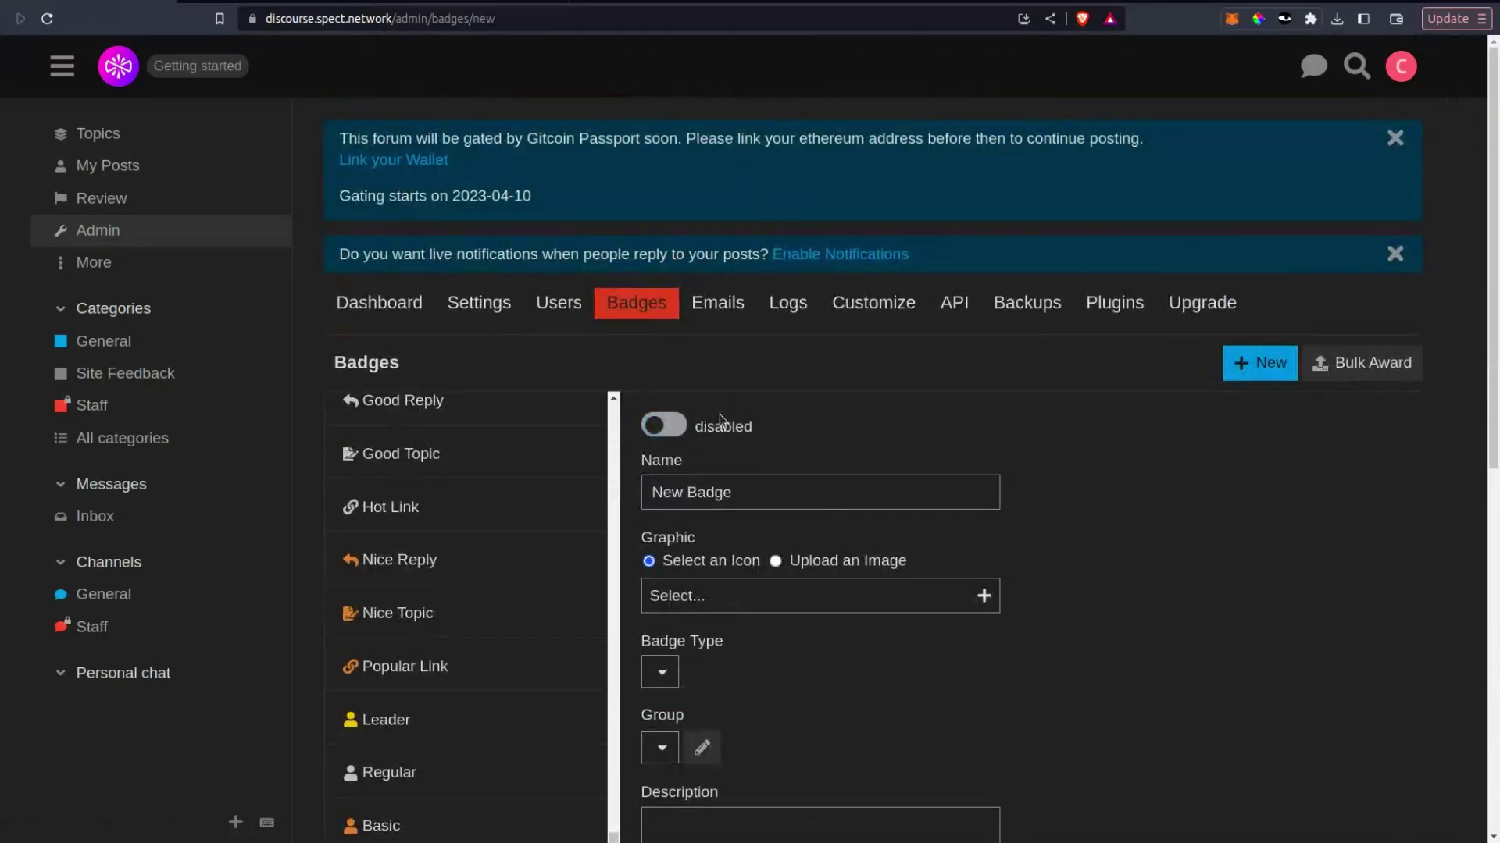
- Name the new badge 'Silver Unique Humanity' and give it the bacon icon
scroll(552, 703, down, 4)
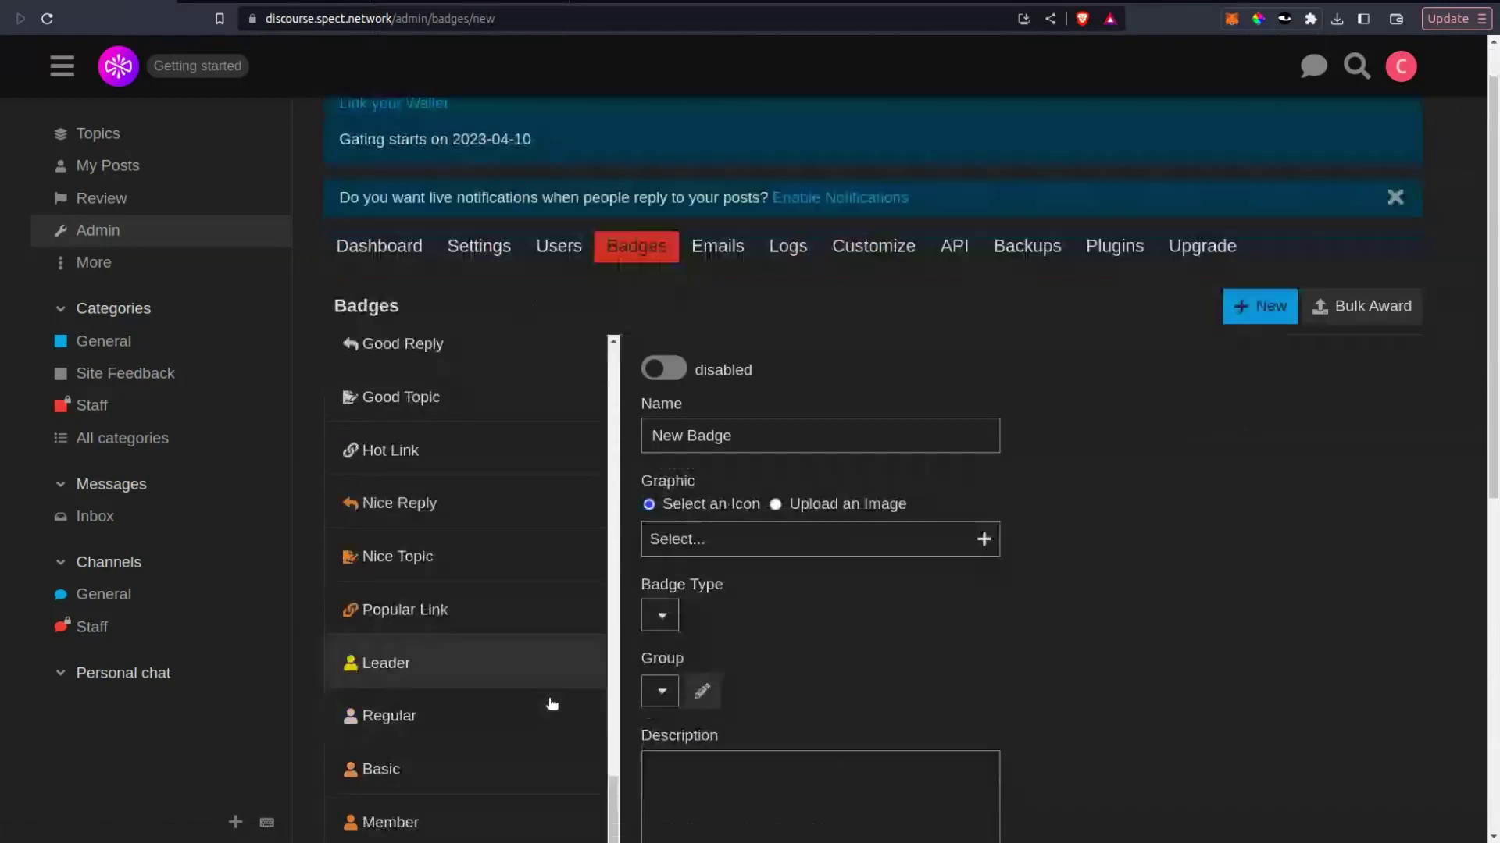
click(787, 196)
triple_click(787, 196)
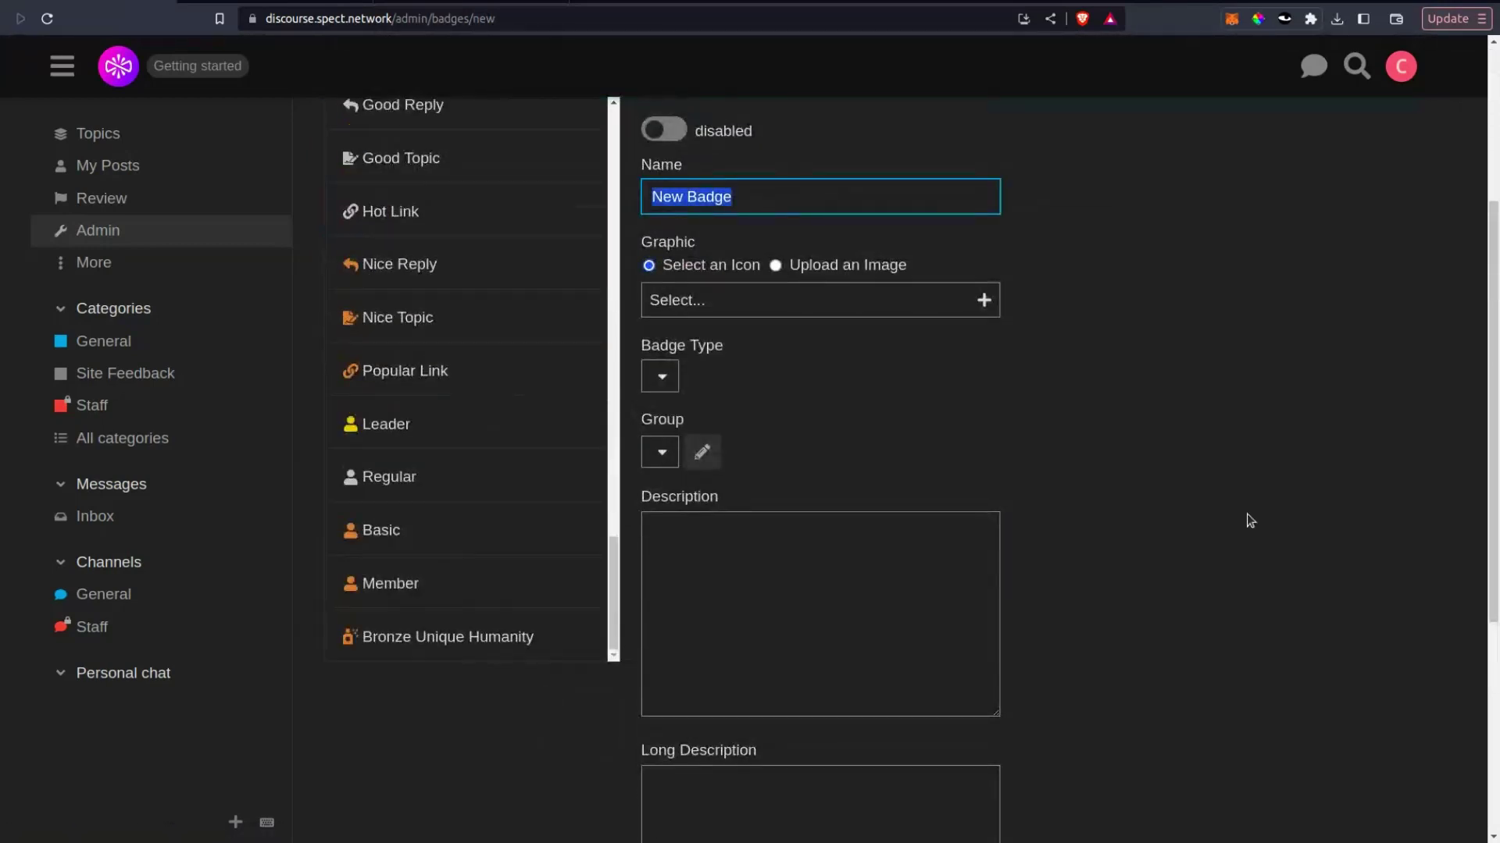
text(Silver Unique)
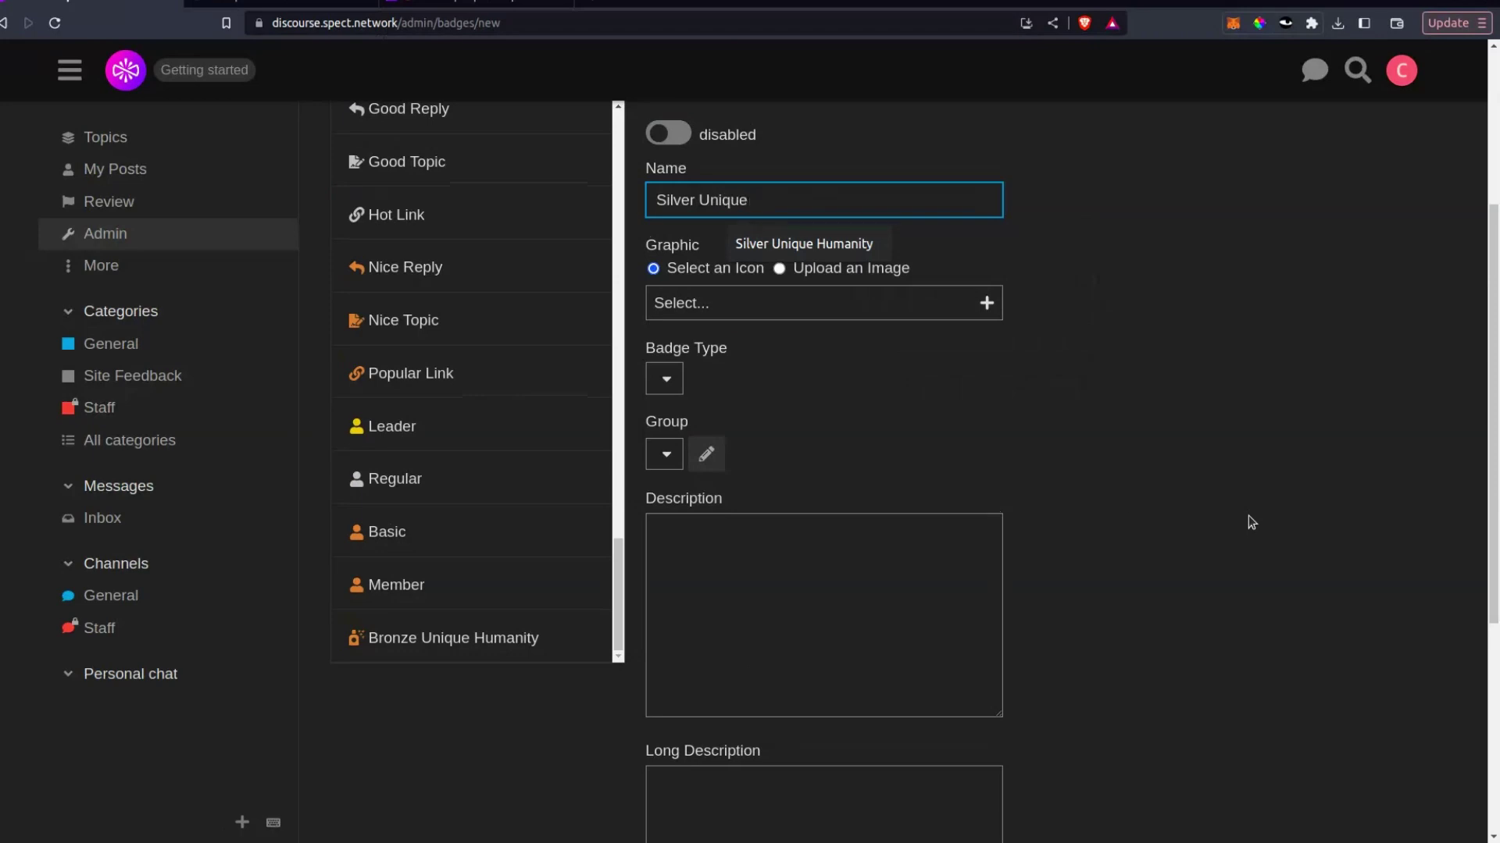
click(804, 244)
click(786, 303)
scroll(766, 546, down, 20)
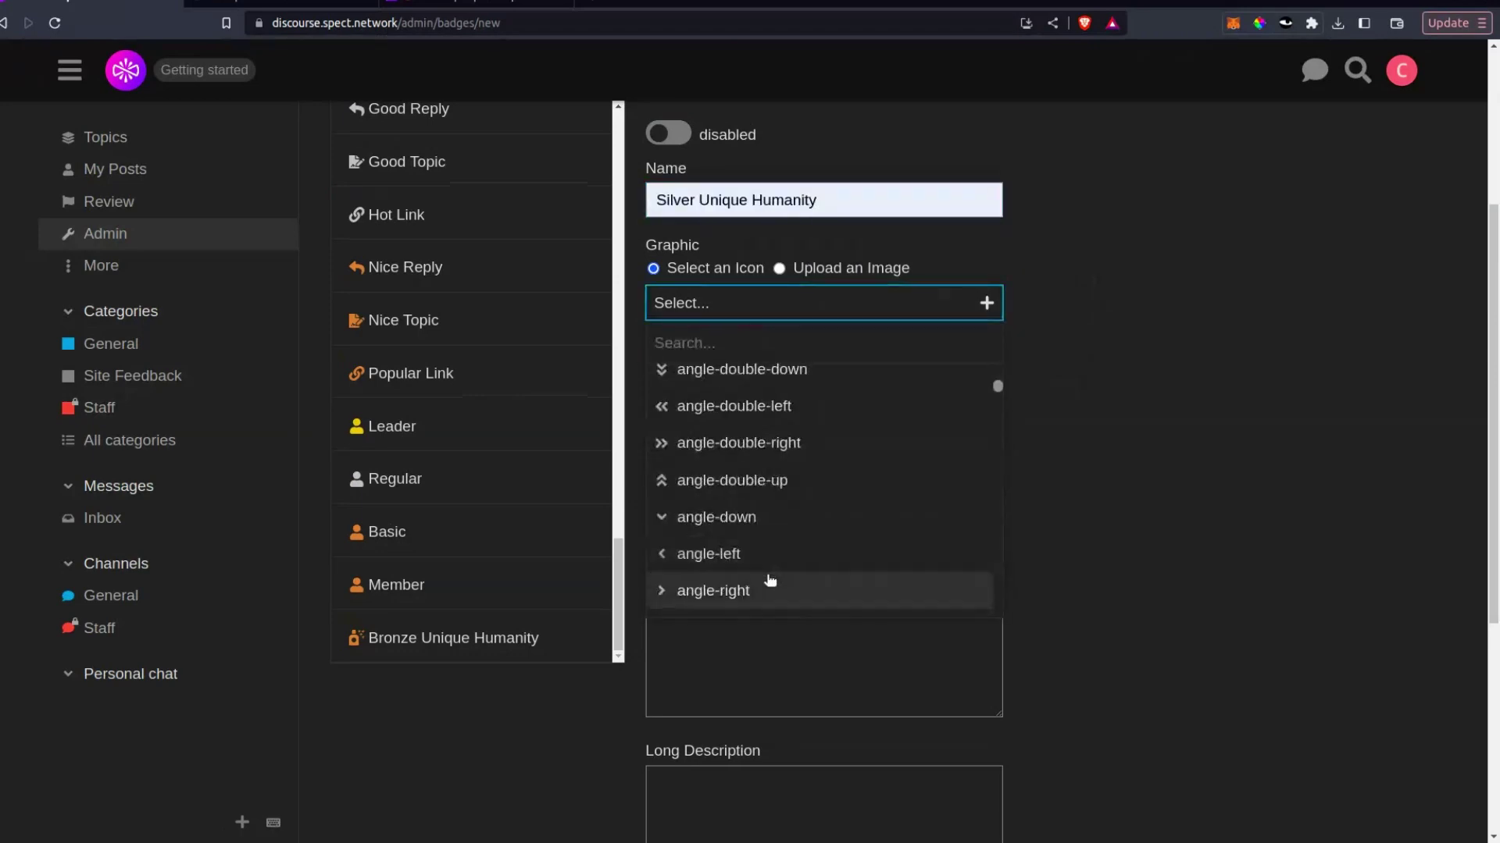
click(746, 528)
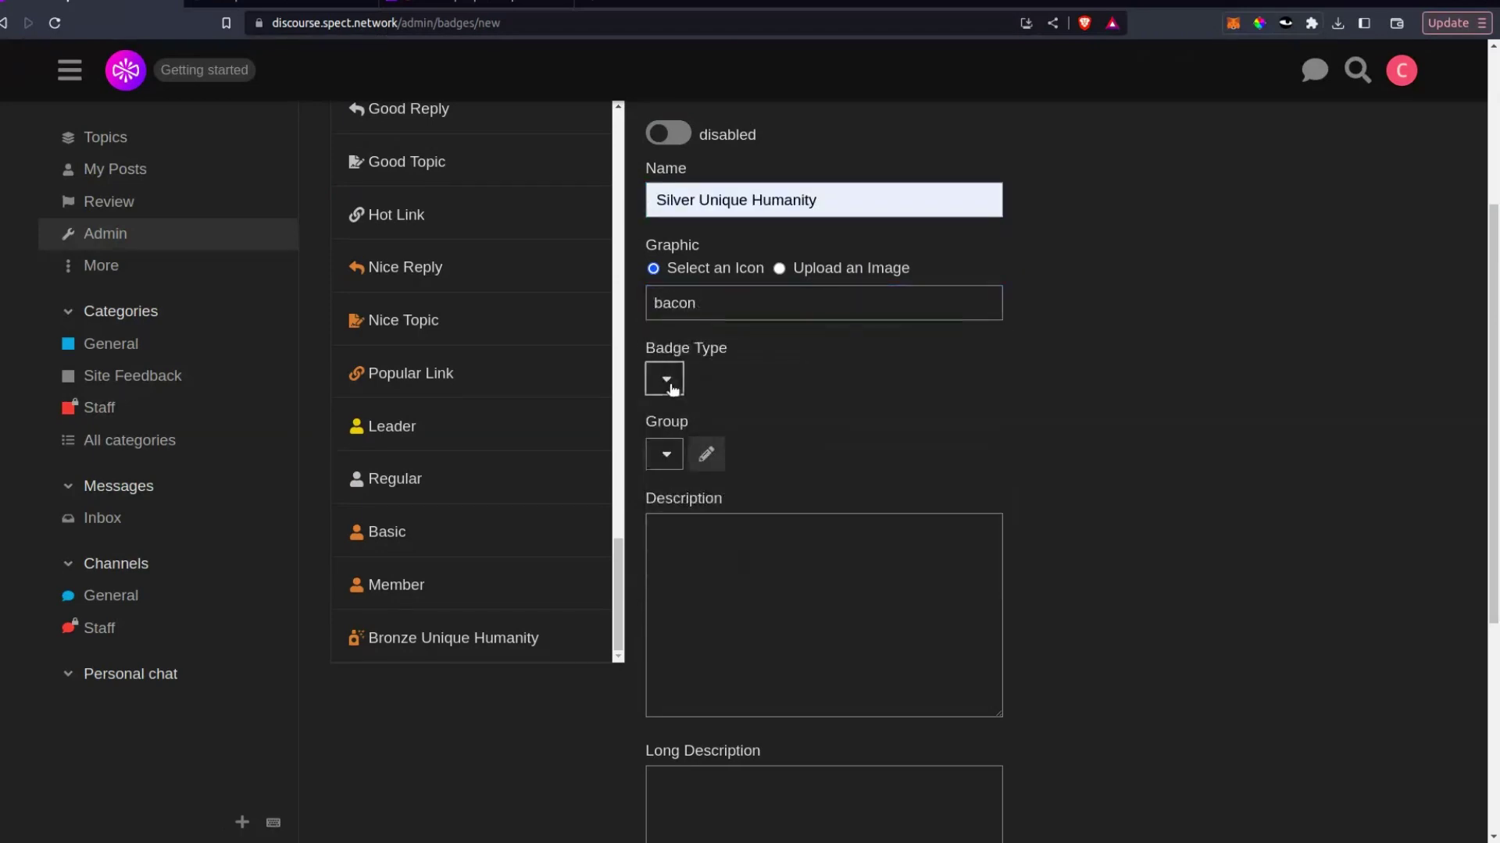
- Set badge type Silver and group Unique Humanity, copy the name into Description, and save
click(664, 379)
click(673, 415)
click(664, 454)
click(714, 684)
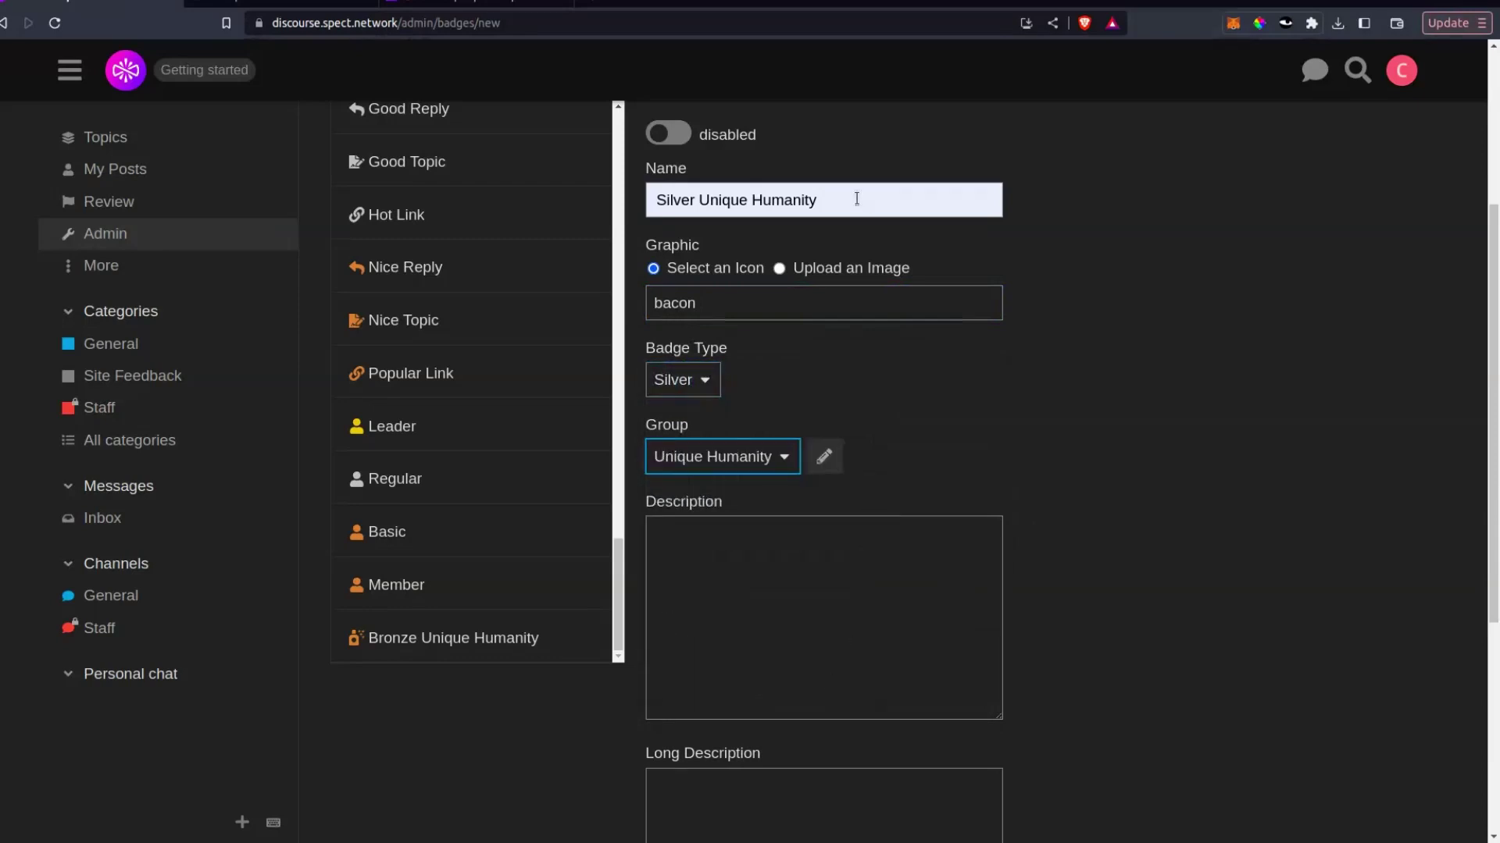
triple_click(857, 198)
key(ctrl+c)
click(773, 537)
key(ctrl+v)
scroll(595, 729, down, 6)
click(673, 728)
- Enable the saved Silver badge and begin another blank new badge
scroll(545, 687, up, 8)
click(681, 431)
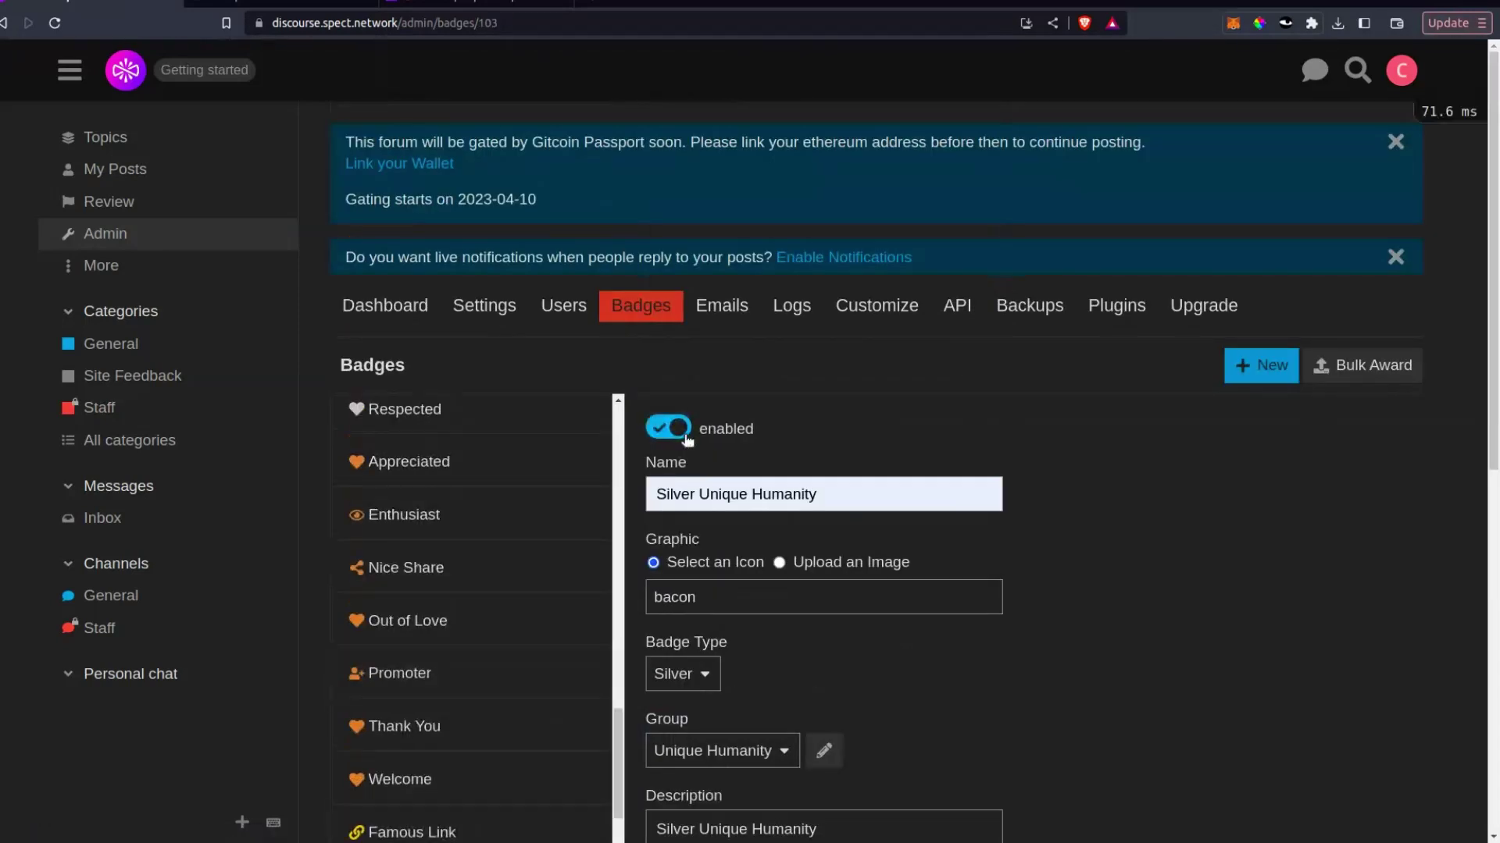
click(675, 431)
click(670, 429)
click(1271, 361)
scroll(438, 716, down, 5)
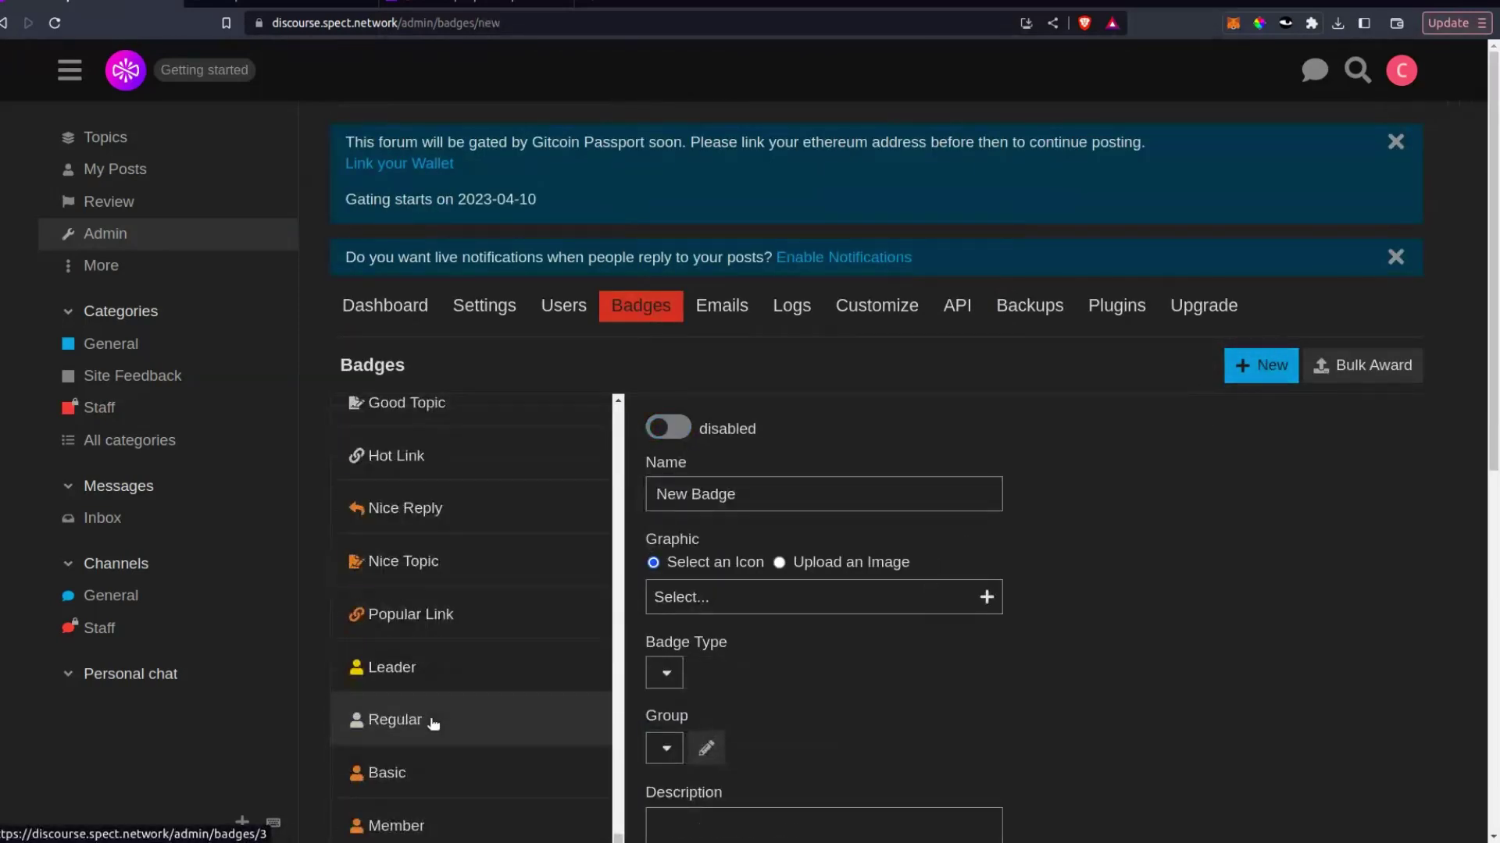
- Name the badge 'Gold Unique Humanity' and give it the basketball-ball icon
scroll(595, 579, down, 4)
scroll(705, 386, up, 3)
triple_click(705, 386)
text(Gold Un)
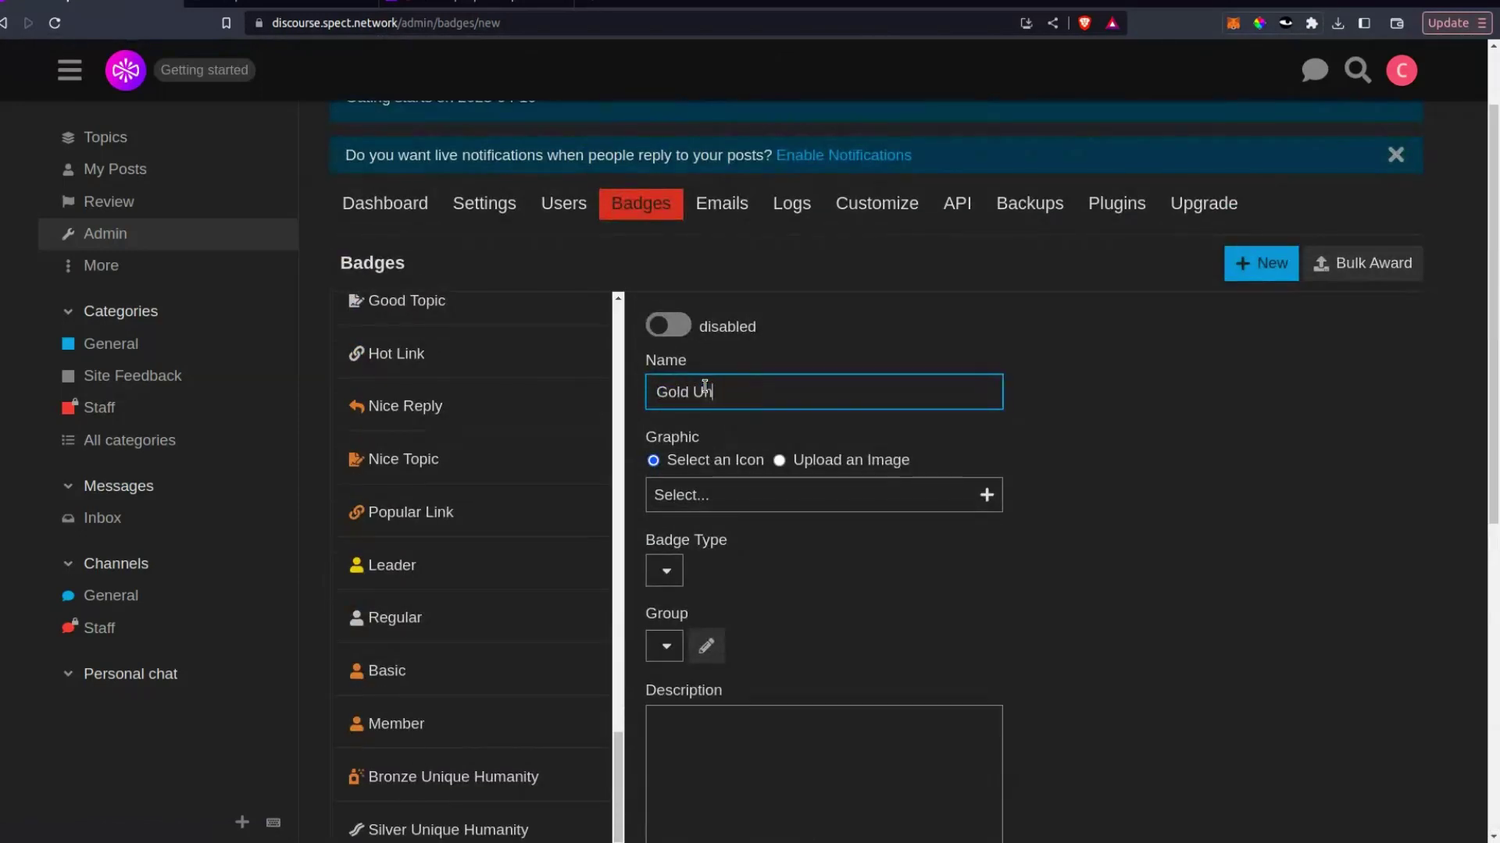
text(ique Humanity)
click(835, 495)
scroll(789, 663, down, 20)
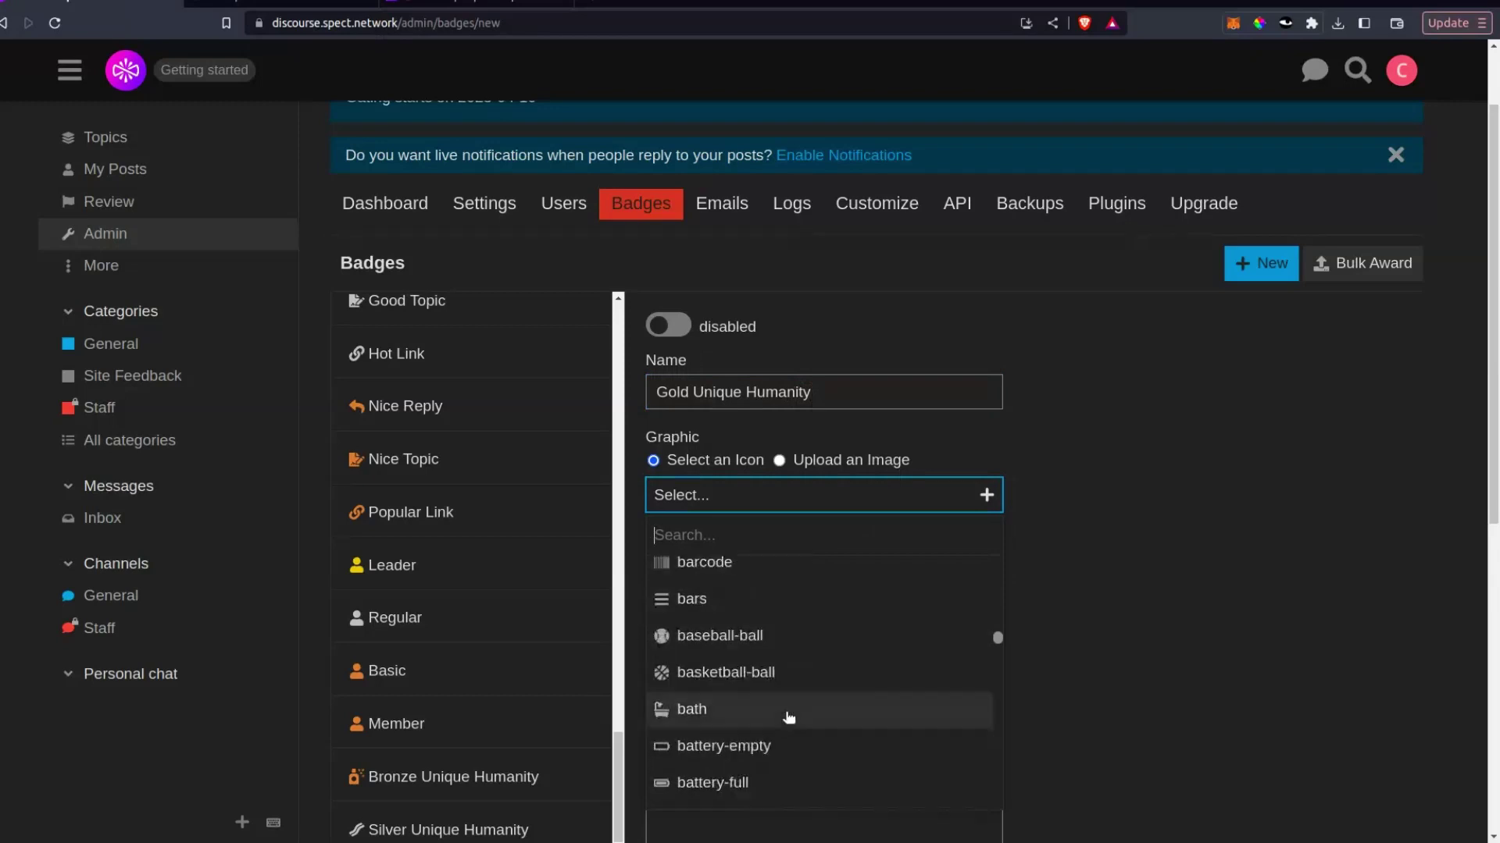
click(781, 672)
- Set badge type Gold and group Unique Humanity, copy the name into Description, and save
scroll(1138, 626, down, 5)
click(663, 178)
click(680, 288)
click(664, 257)
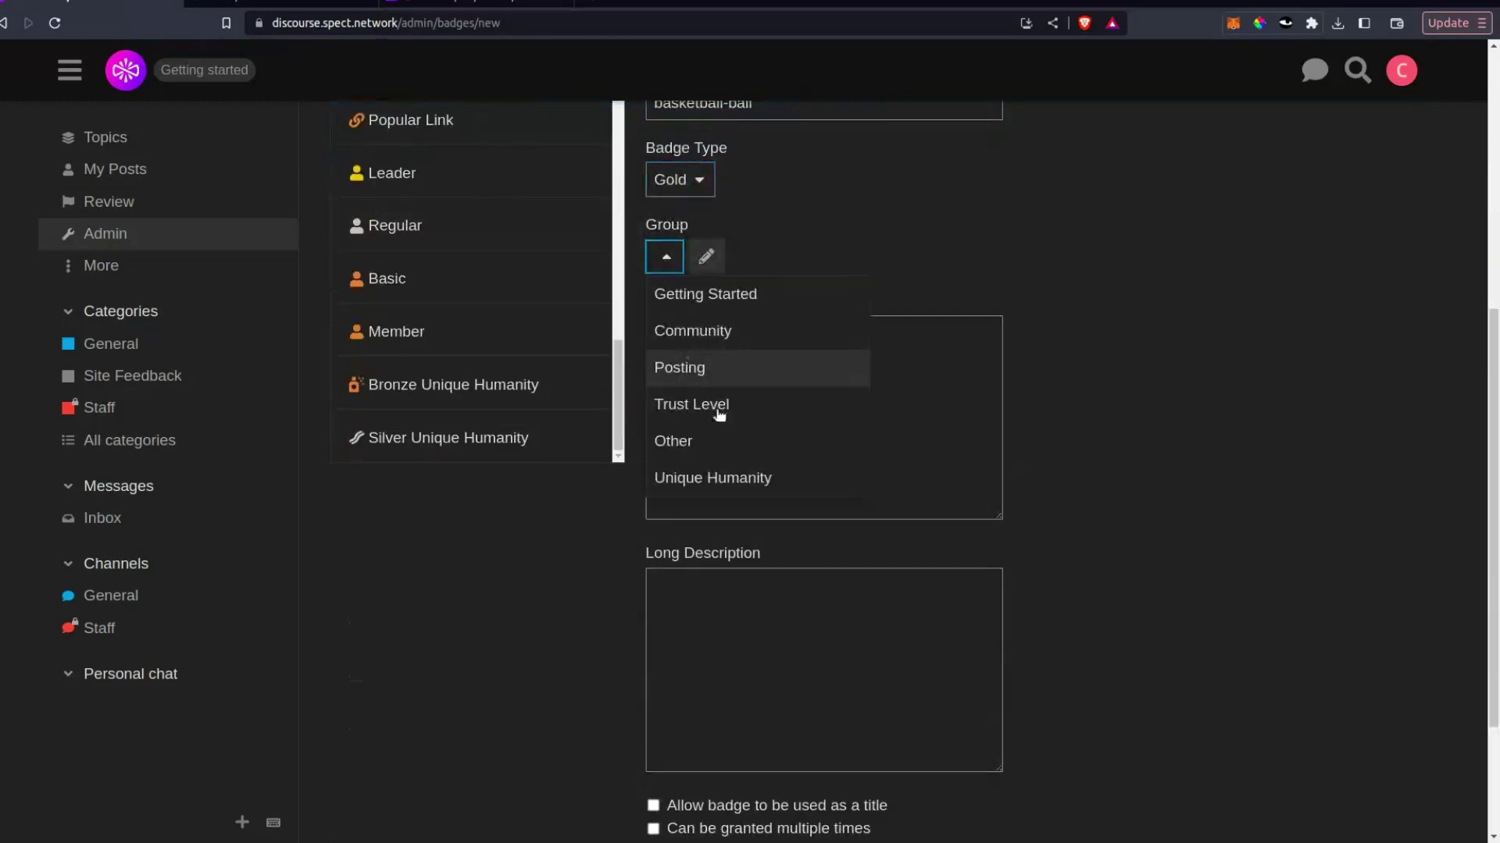
click(723, 478)
scroll(968, 218, up, 3)
triple_click(769, 293)
key(ctrl+c)
click(804, 679)
key(ctrl+v)
scroll(1289, 489, down, 5)
click(673, 731)
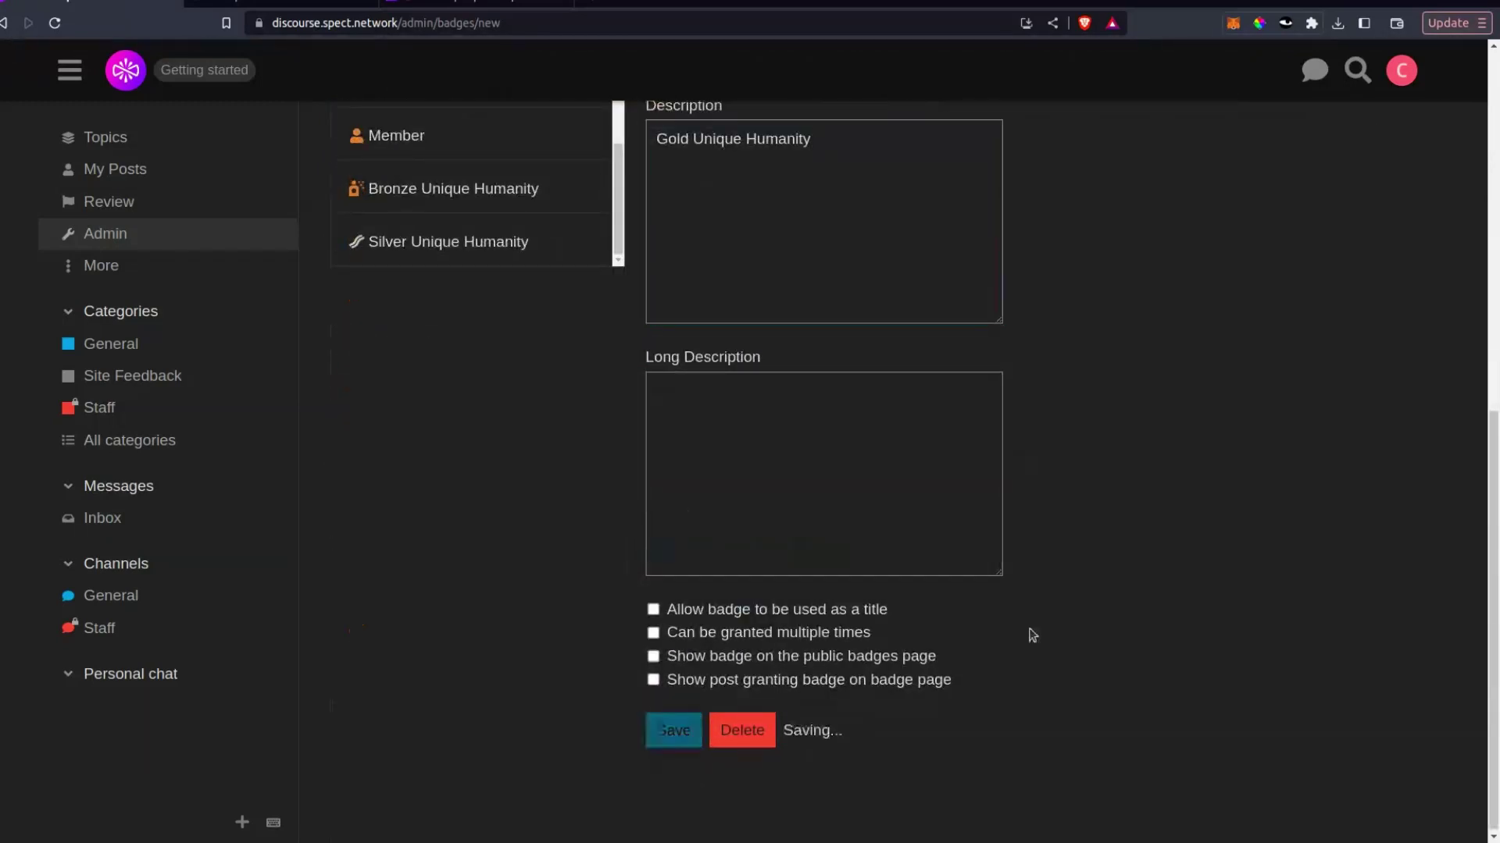
- Enable the Gold badge and switch to the other browser showing the forum
click(670, 428)
scroll(1179, 568, down, 6)
scroll(1179, 569, up, 5)
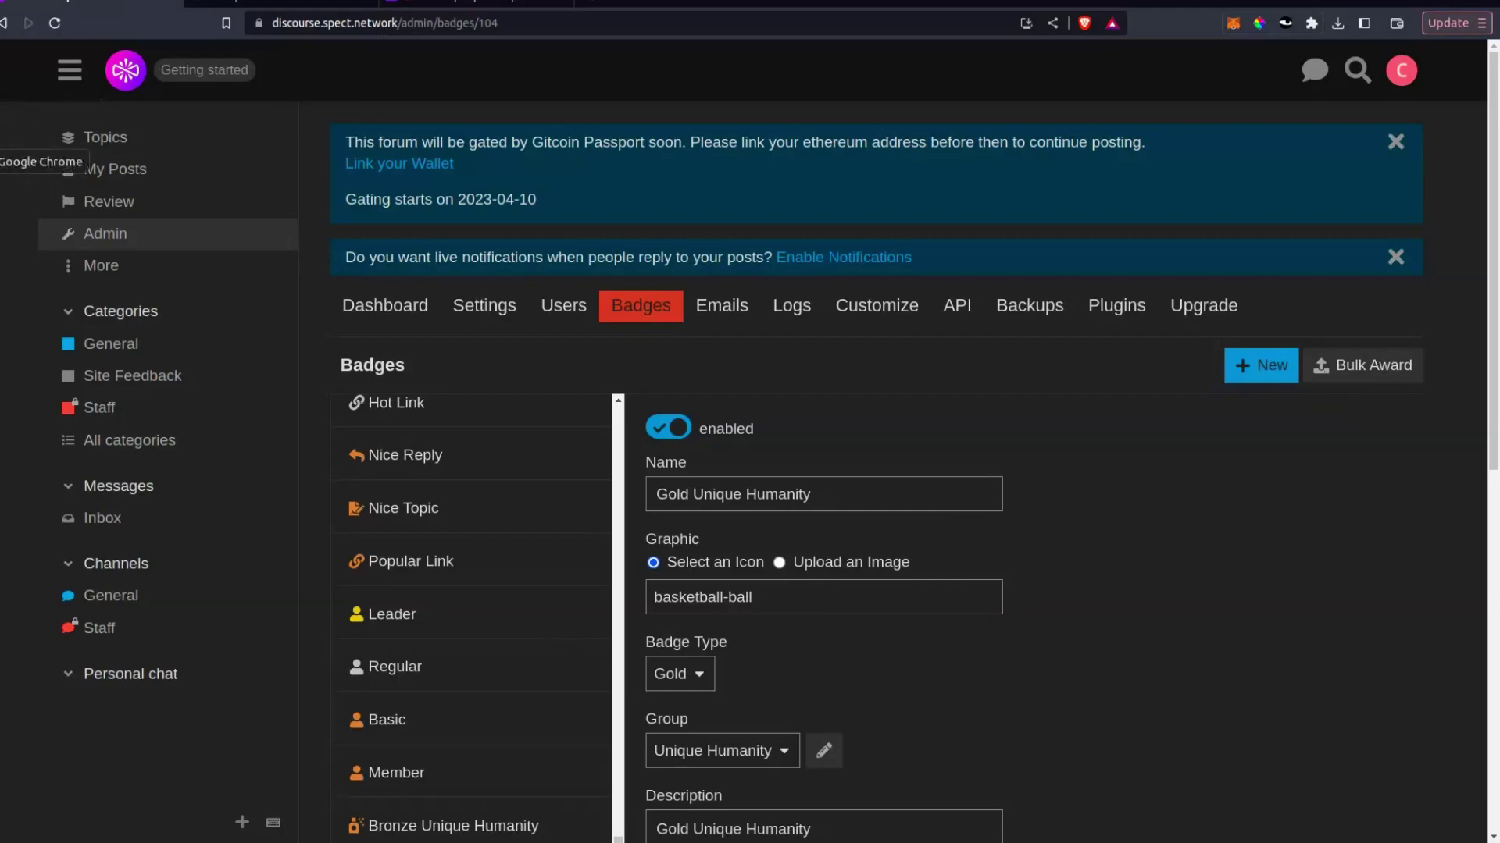
click(0, 162)
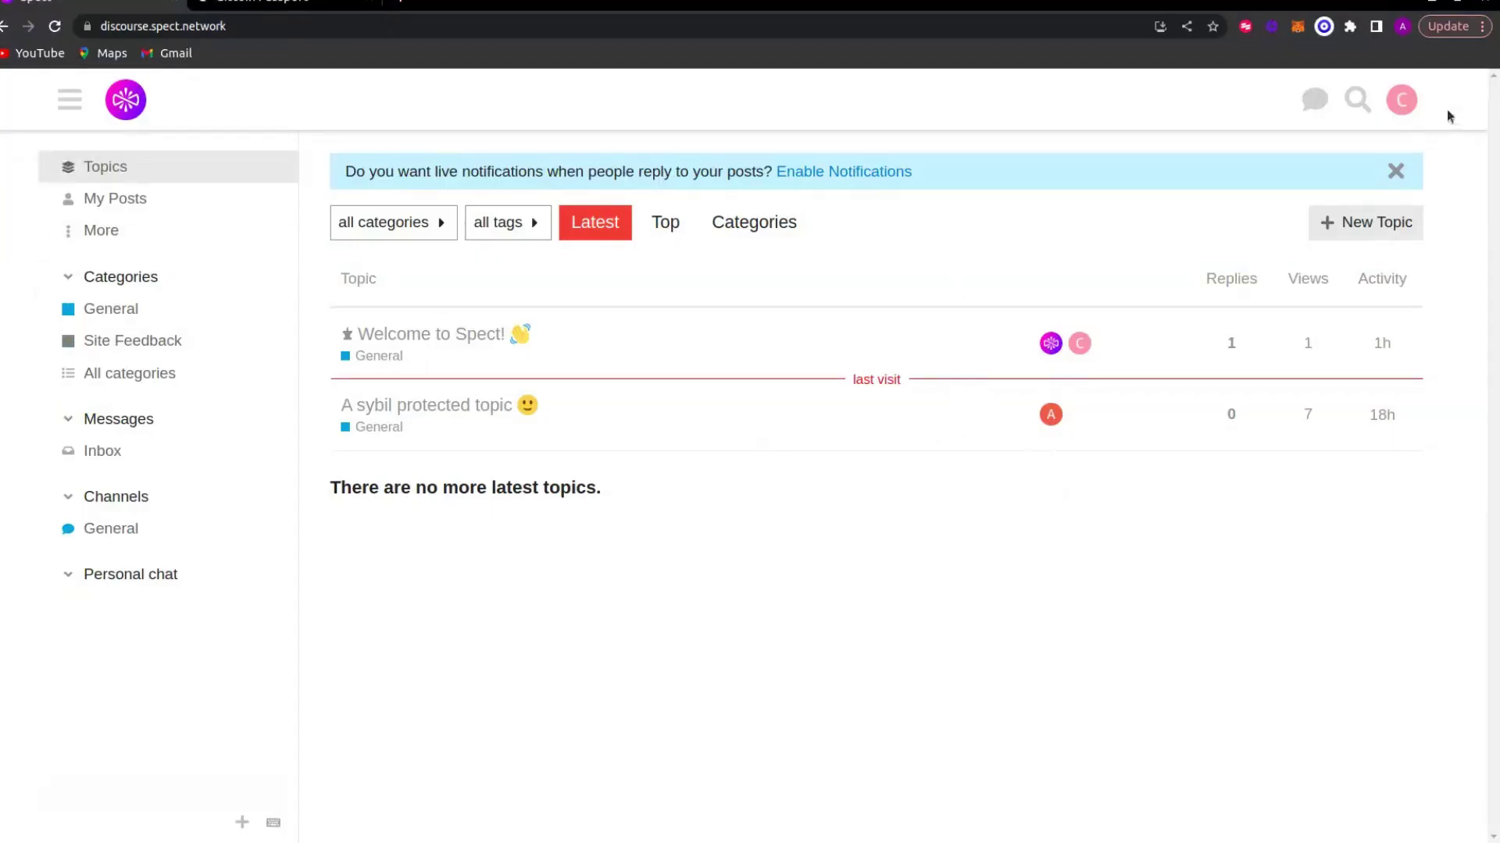
- Refresh the profile's Gitcoin Passport score to 16 and check notifications for the Silver and Bronze badges
click(1401, 100)
click(1402, 443)
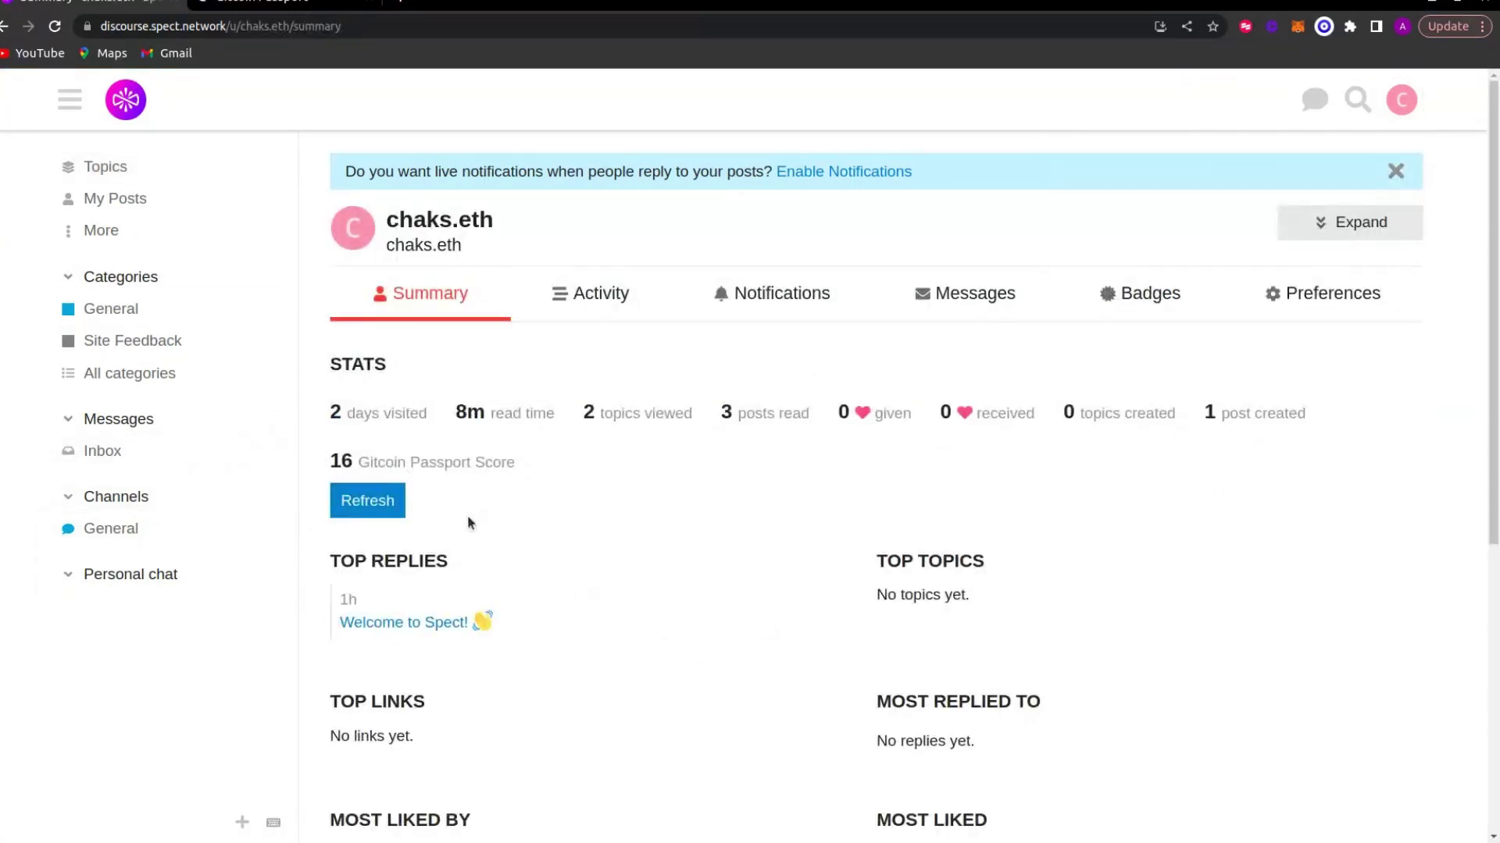
click(395, 508)
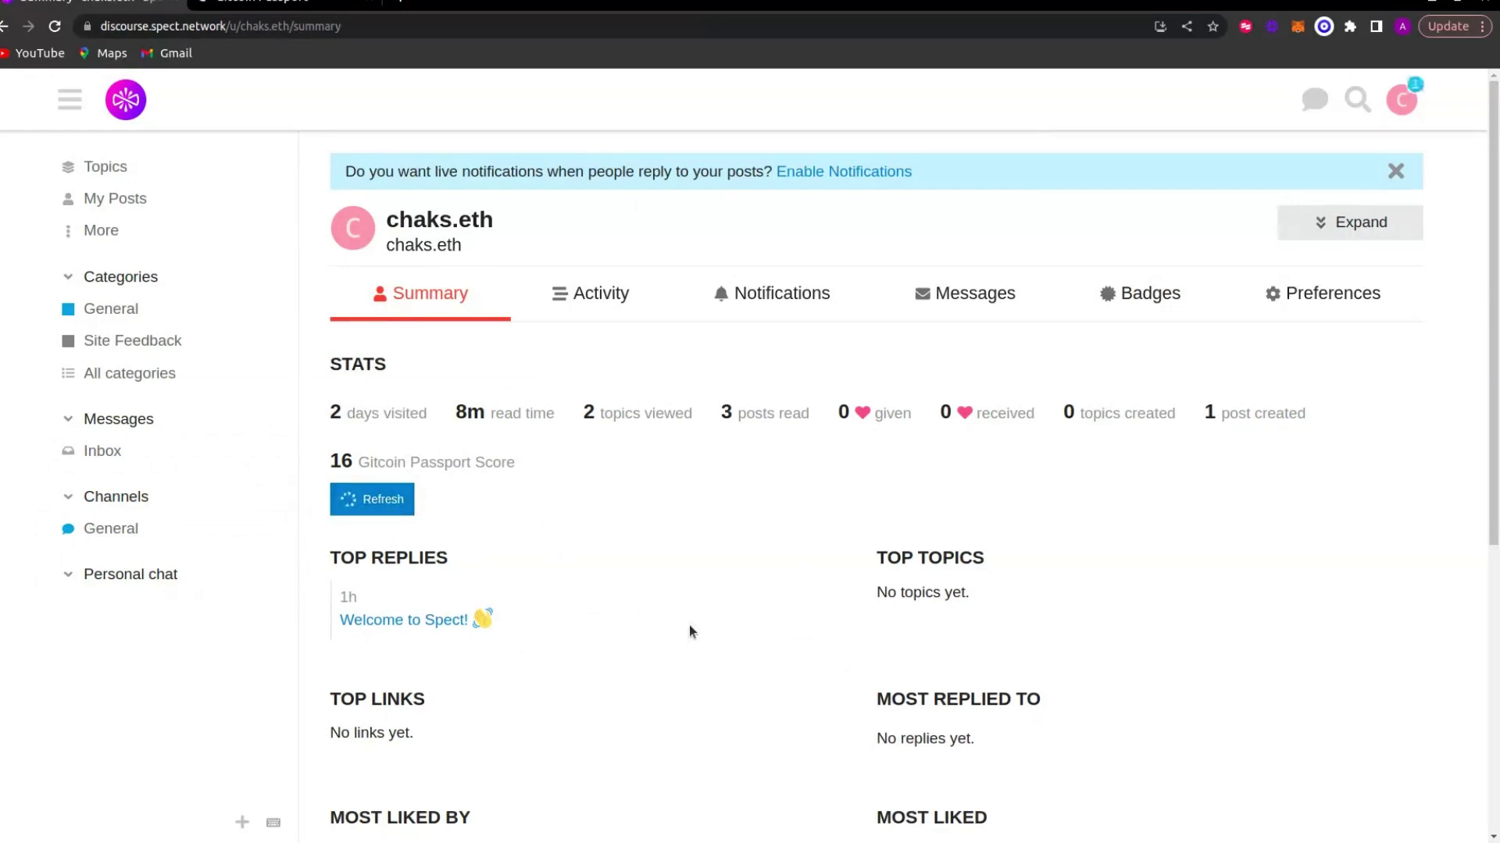
click(1402, 100)
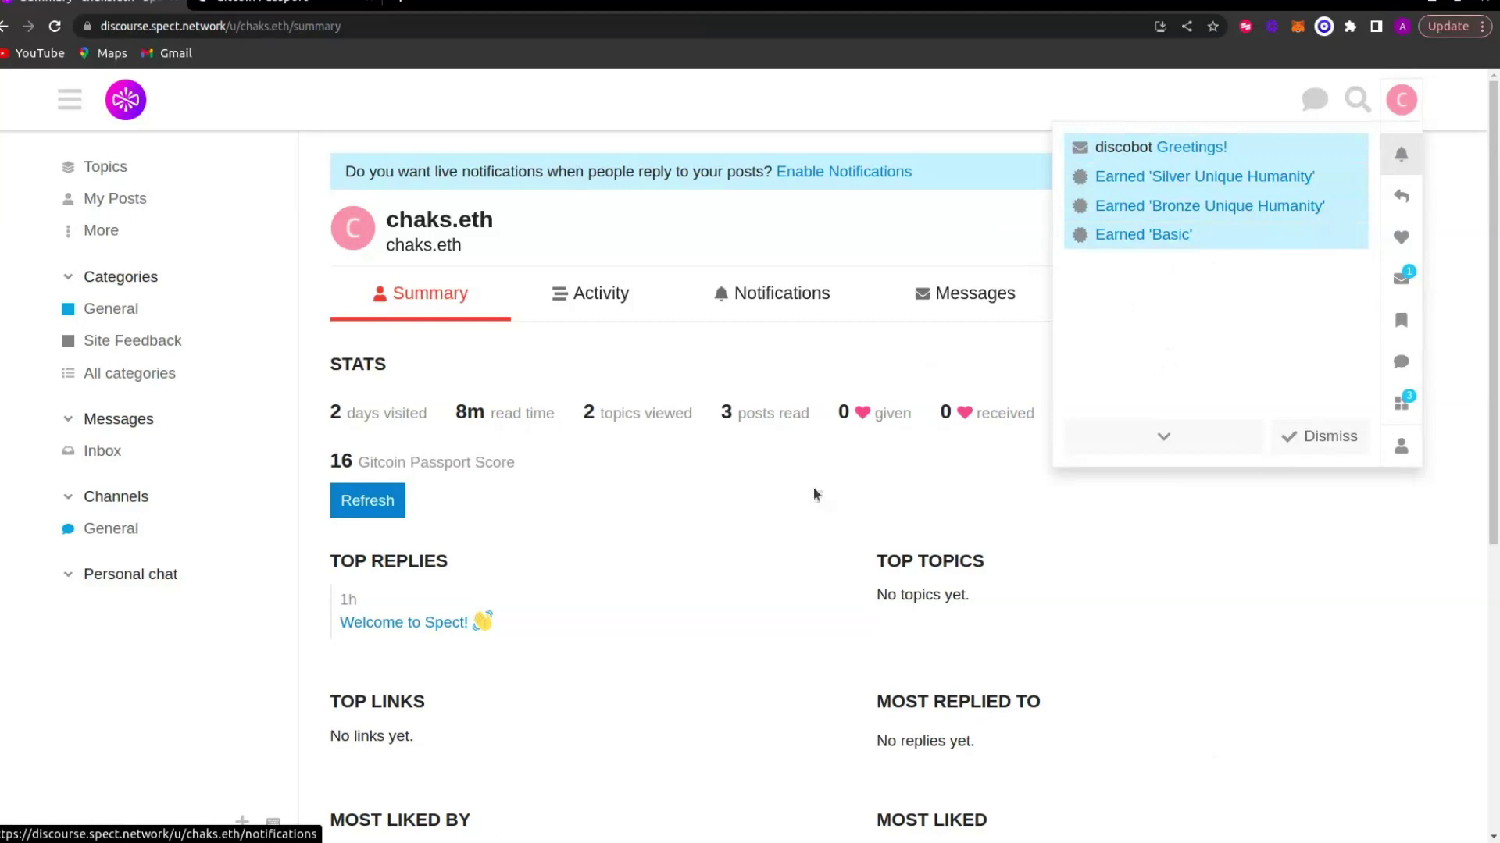
click(478, 464)
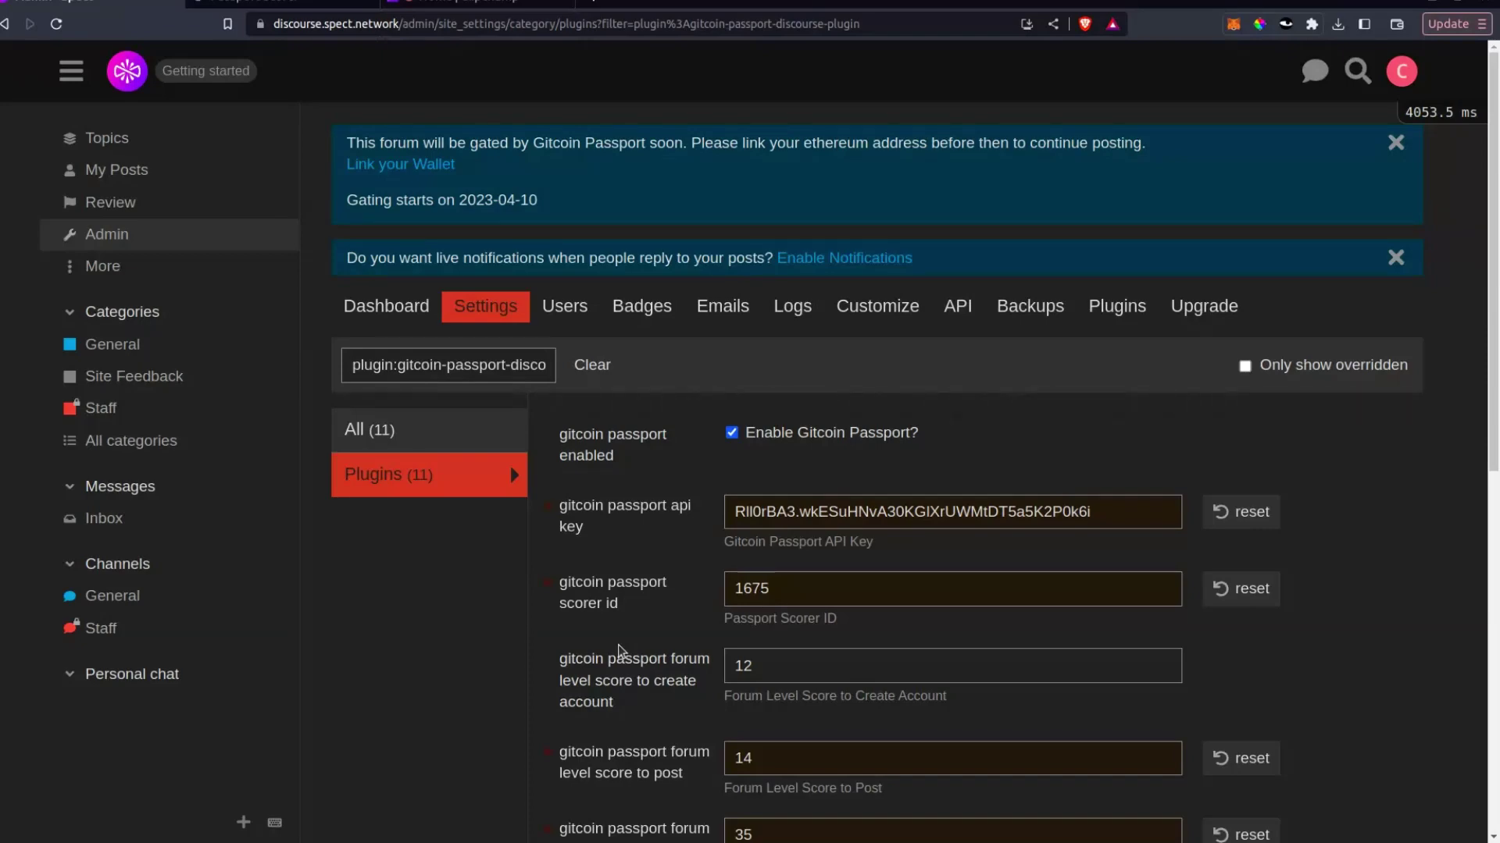
scroll(619, 650, down, 10)
scroll(619, 650, up, 10)
scroll(618, 651, down, 8)
scroll(621, 651, up, 10)
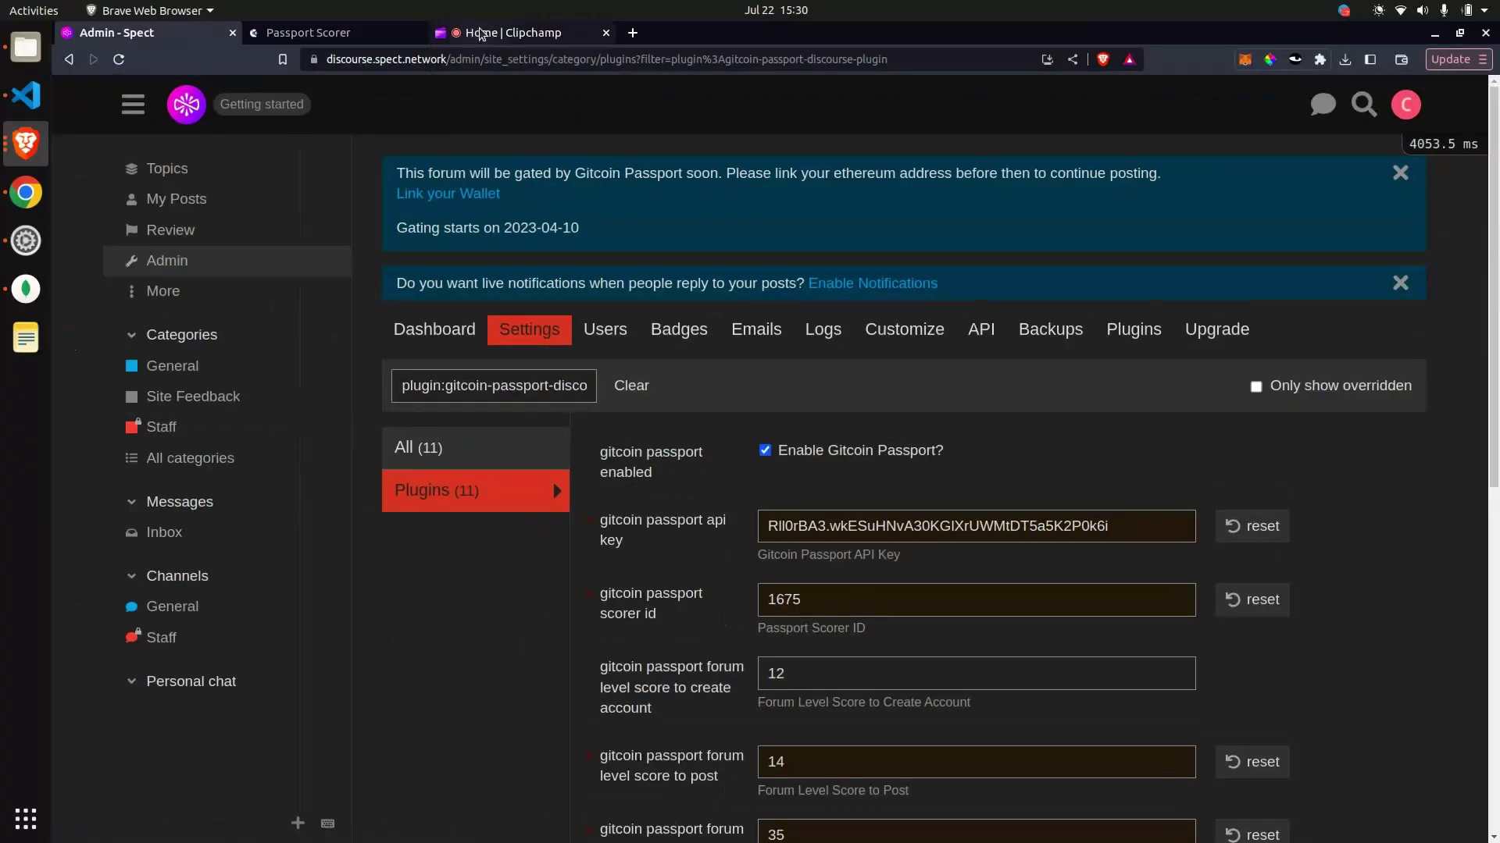
click(506, 31)
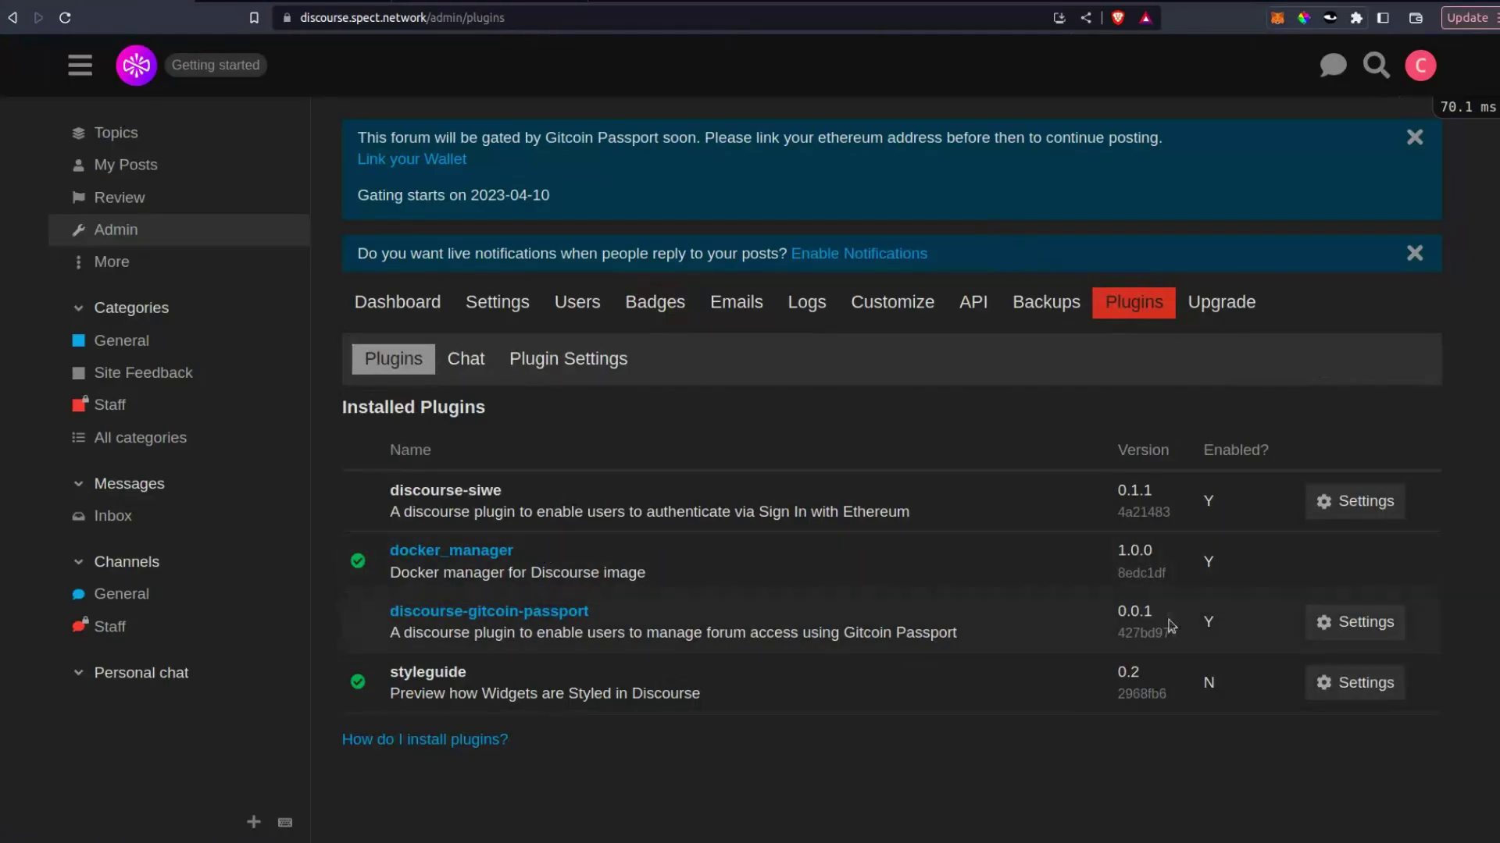
click(1355, 622)
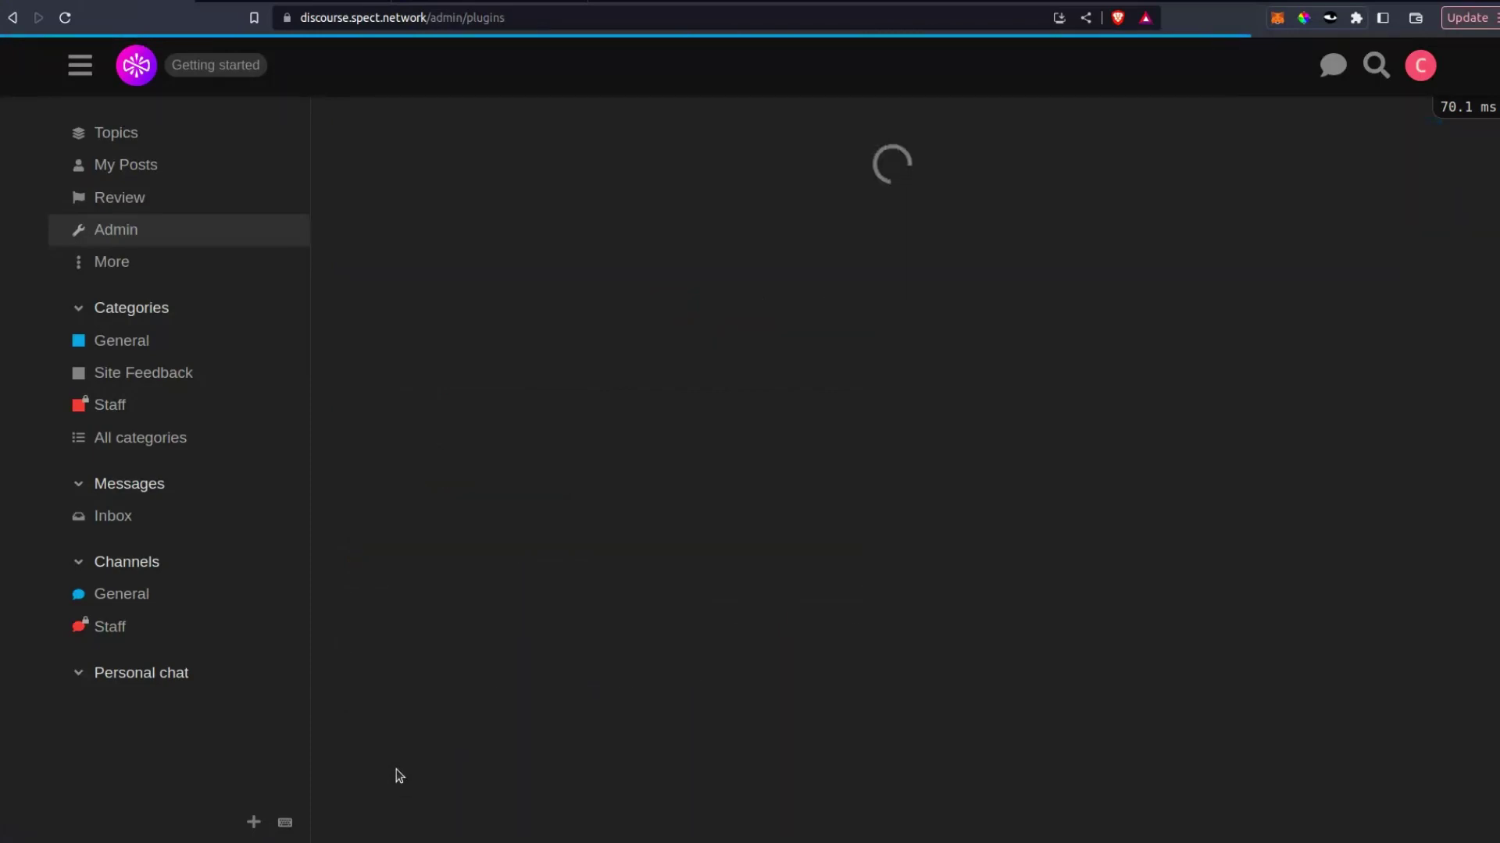
scroll(607, 609, down, 1)
scroll(609, 615, down, 2)
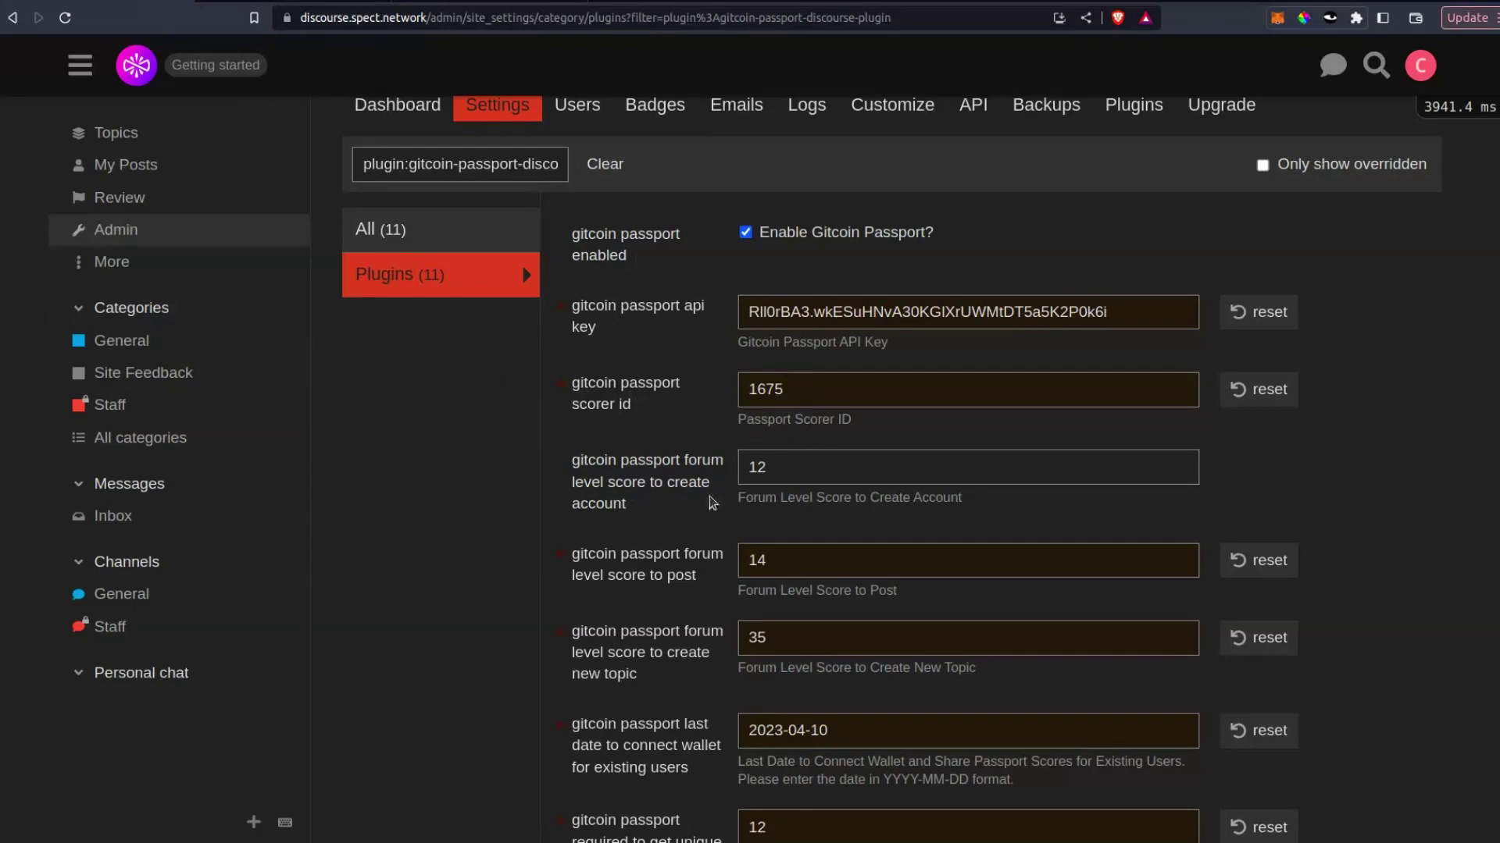
scroll(713, 502, down, 4)
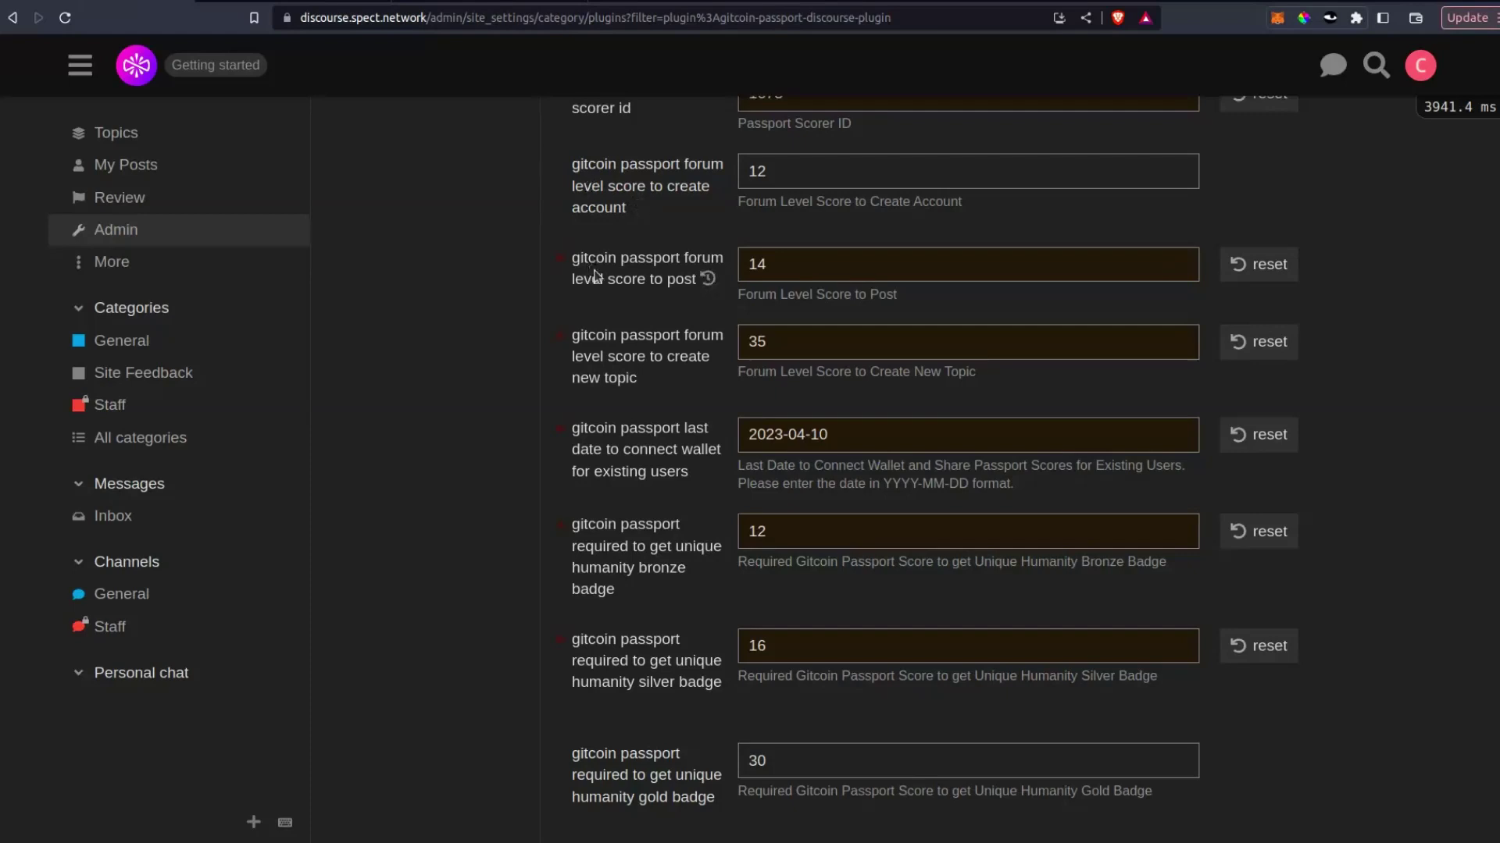
click(803, 438)
key(ctrl+a)
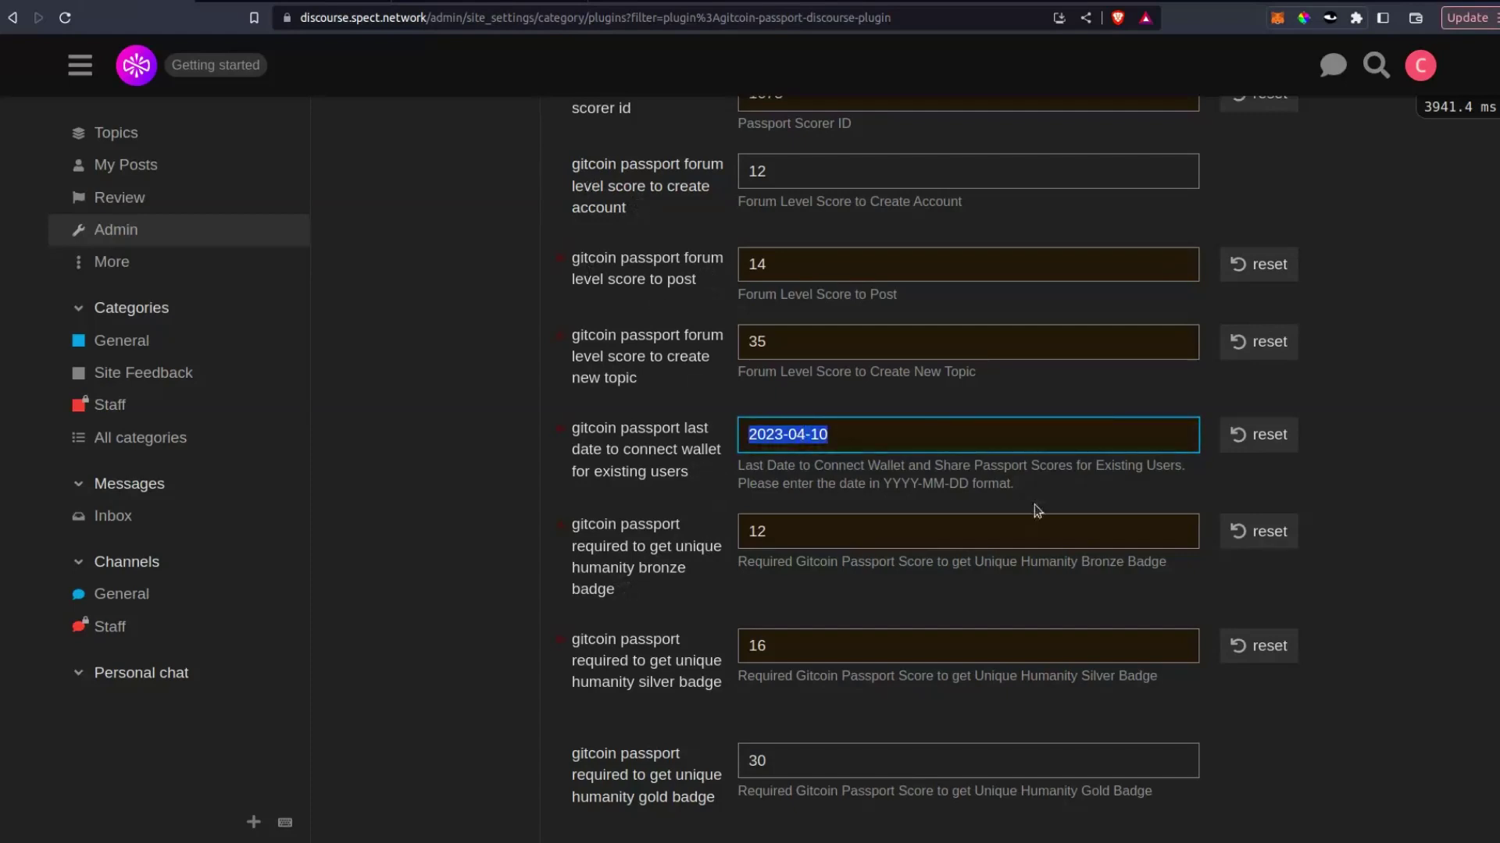
click(559, 555)
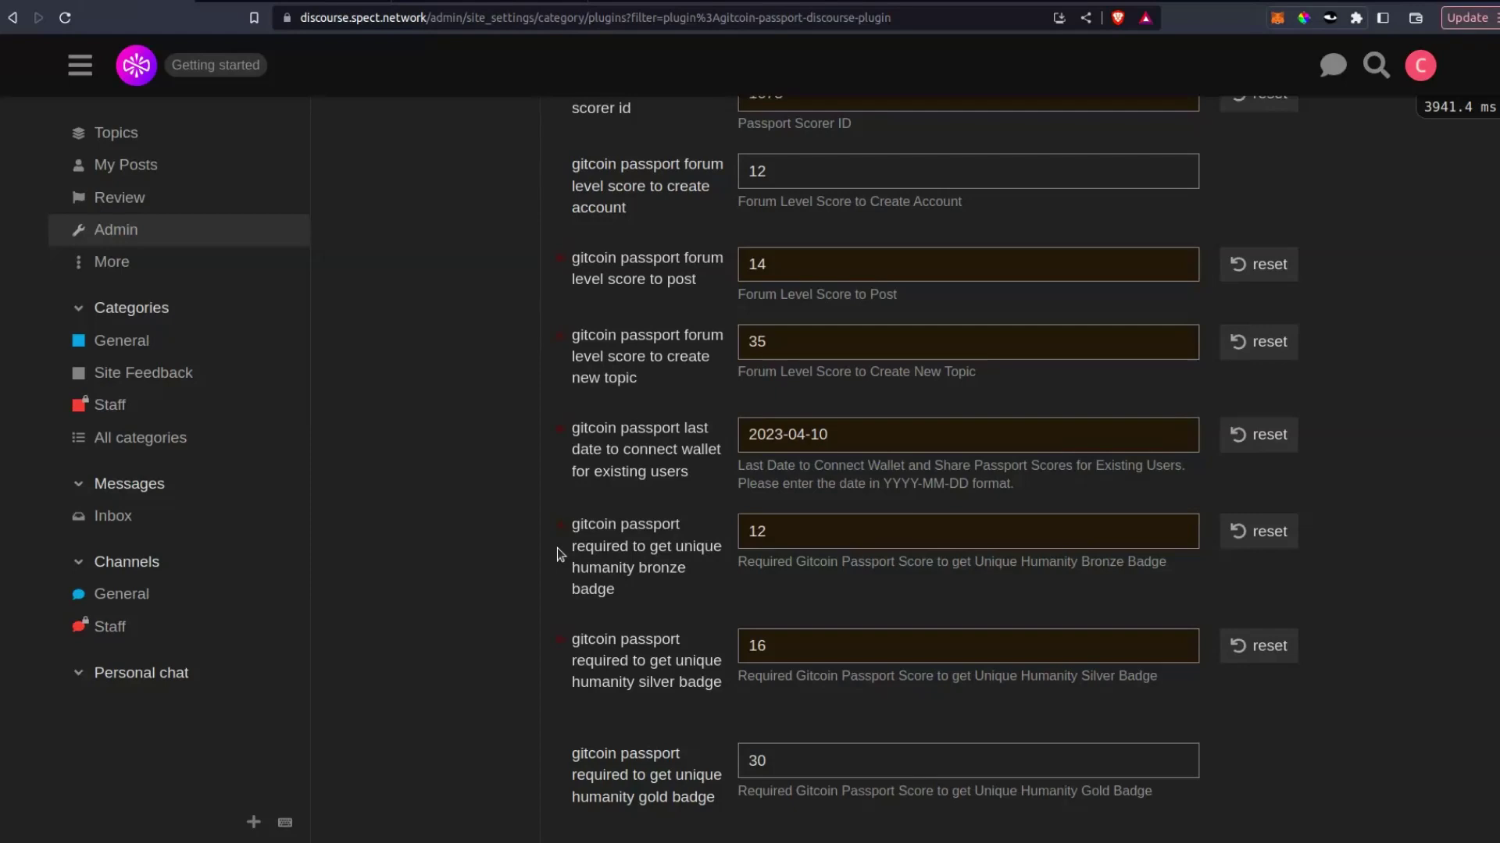
scroll(556, 546, up, 1)
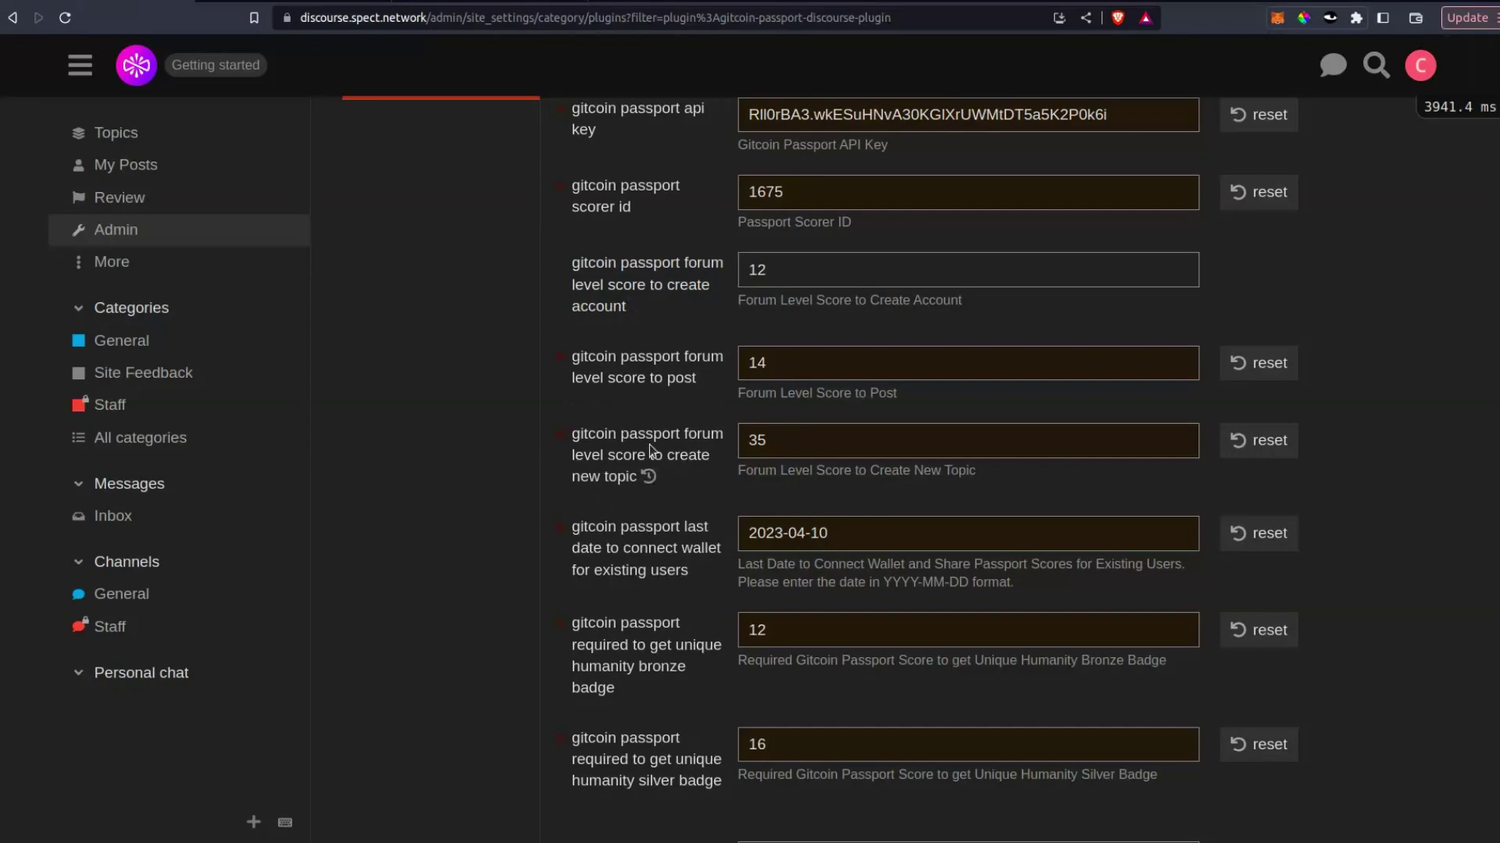
scroll(649, 444, down, 4)
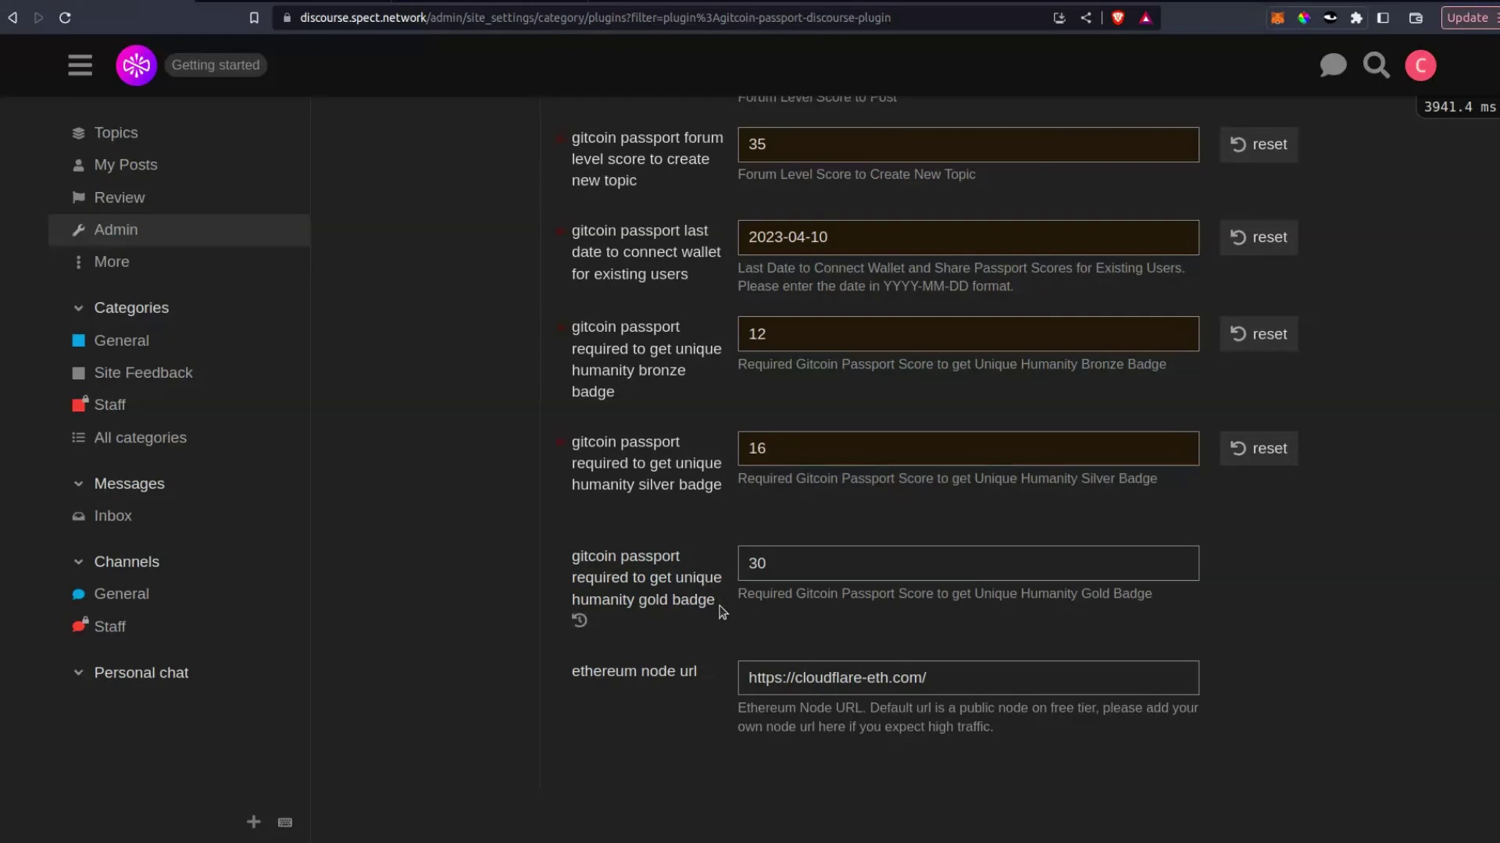
scroll(723, 611, up, 3)
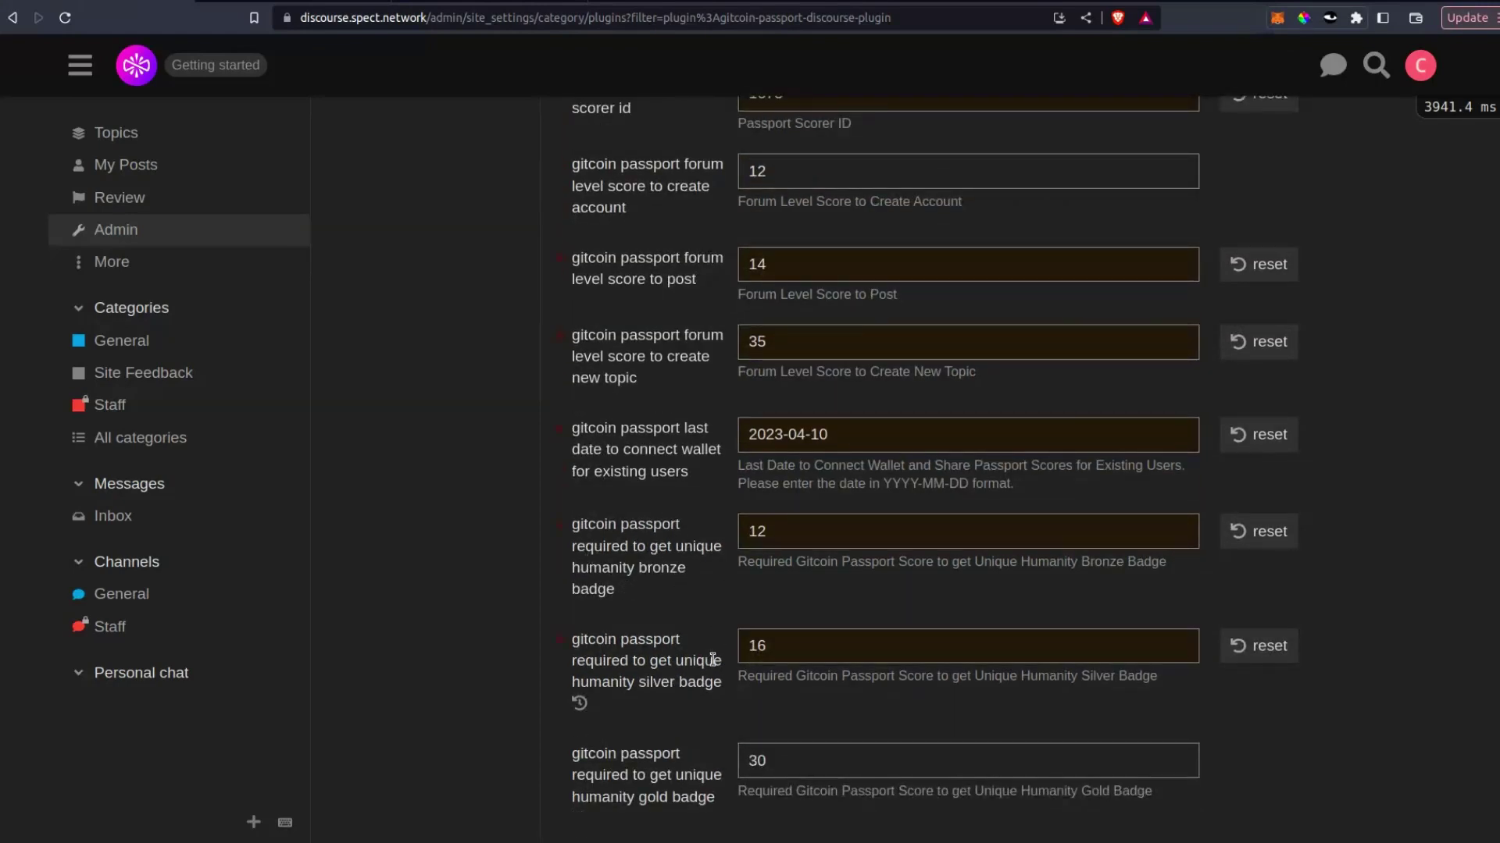
scroll(713, 660, up, 5)
scroll(710, 662, down, 7)
scroll(710, 663, up, 7)
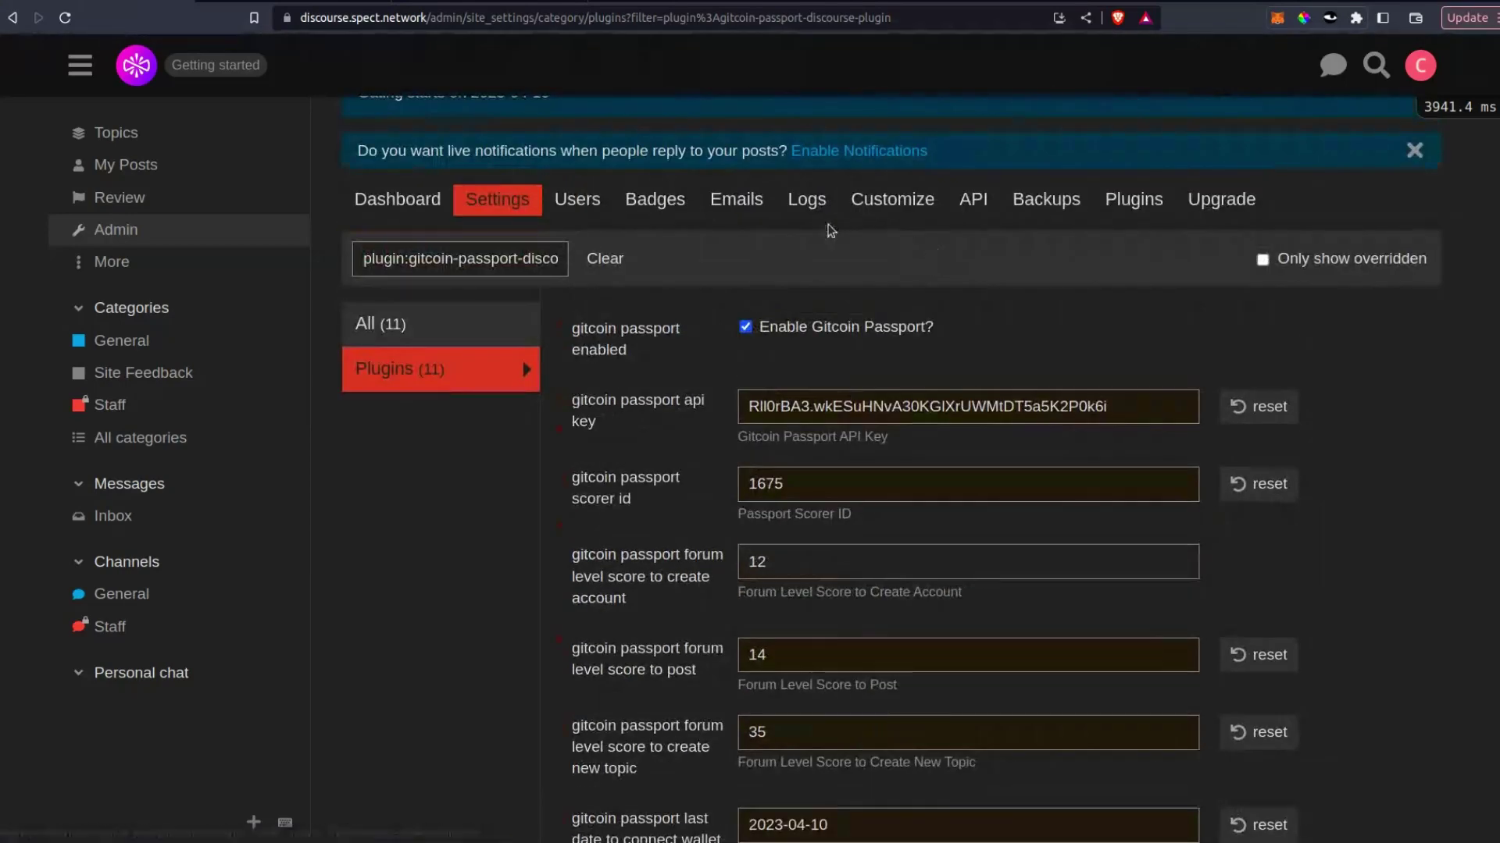
scroll(665, 589, down, 7)
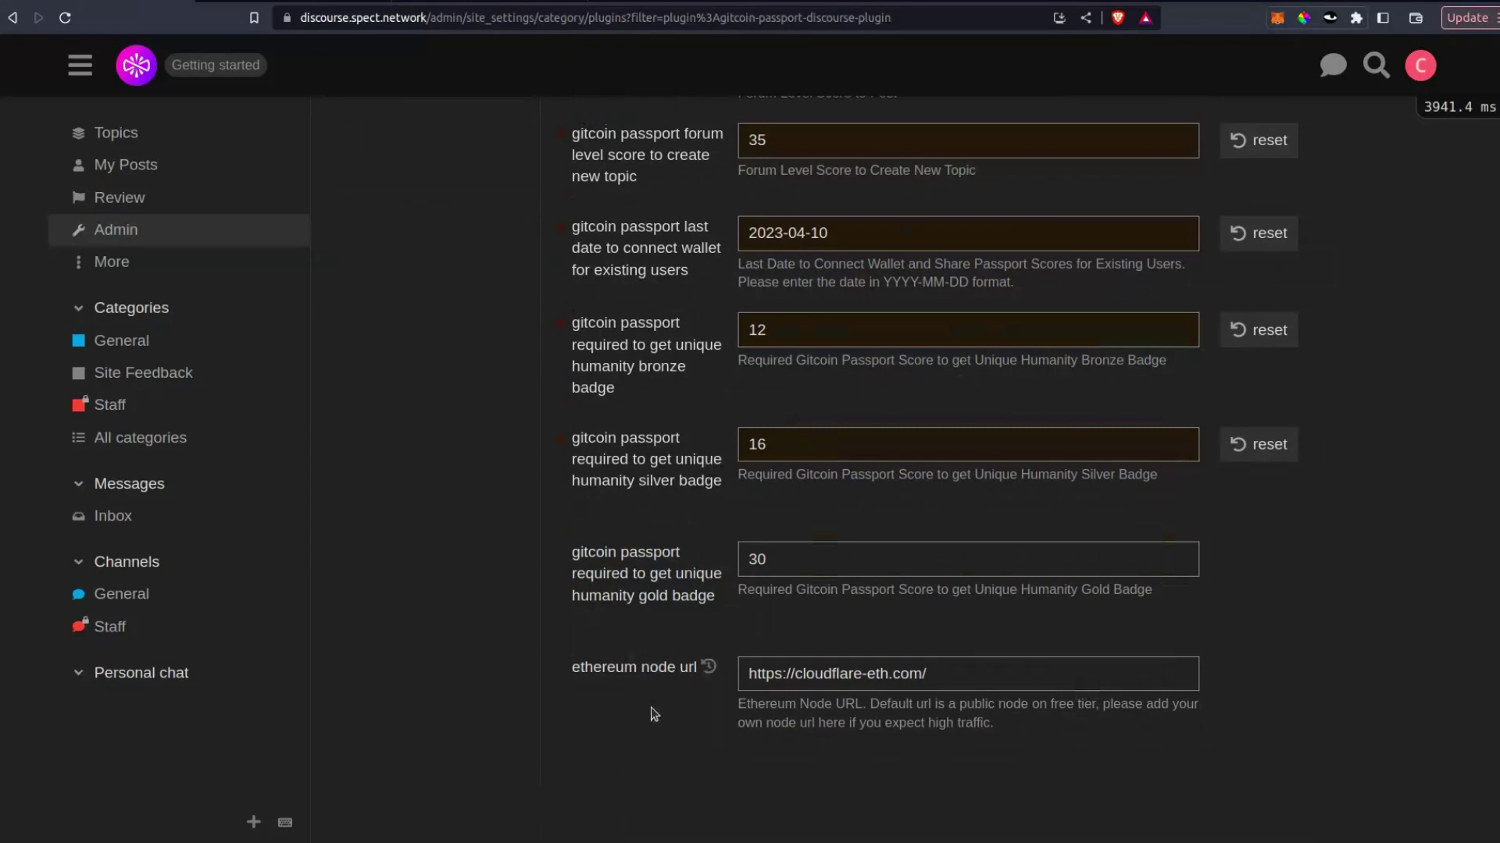
scroll(652, 710, up, 8)
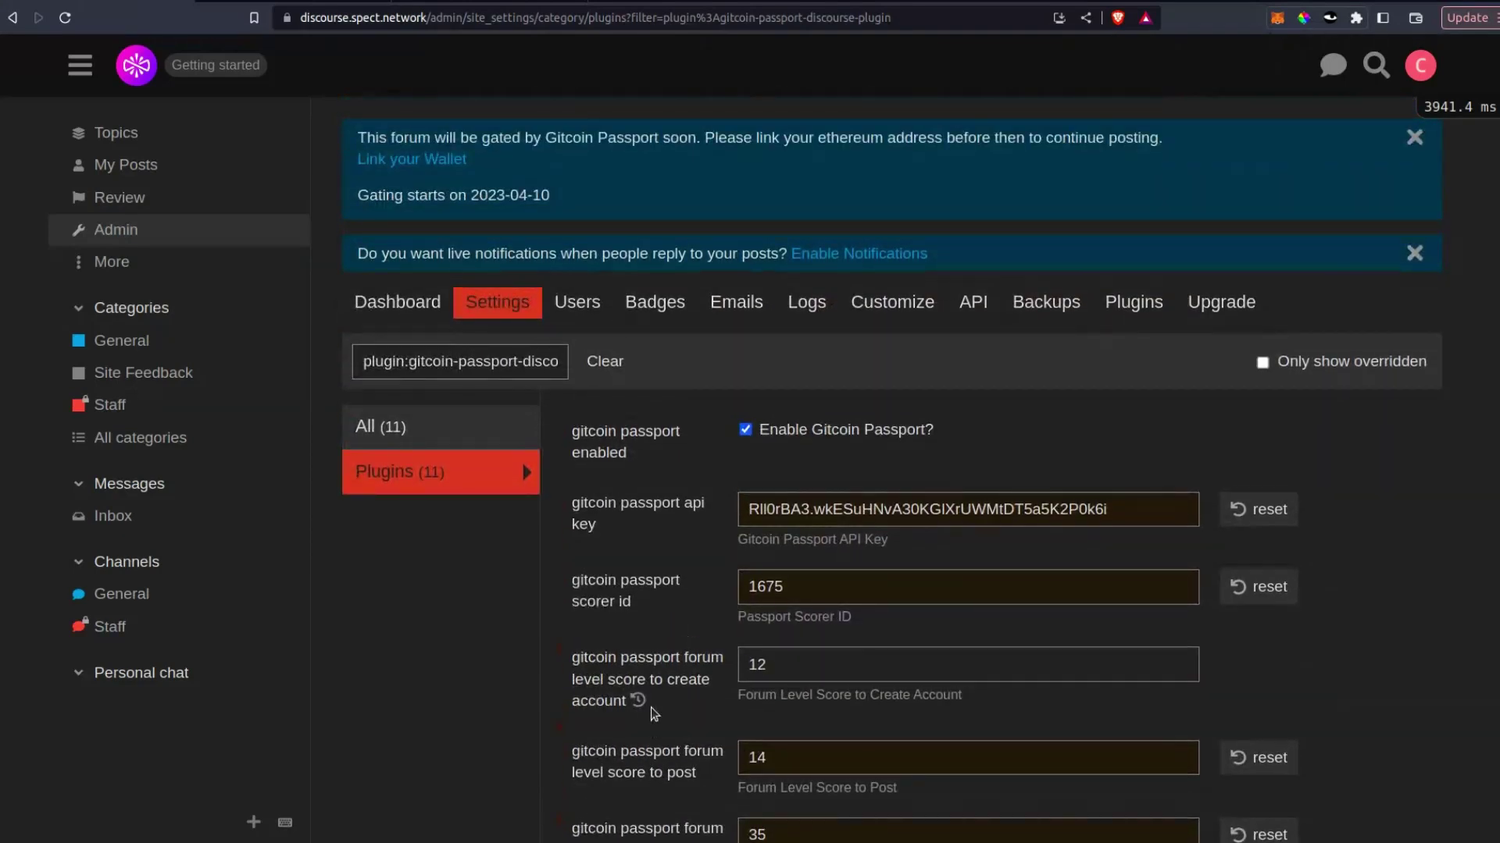